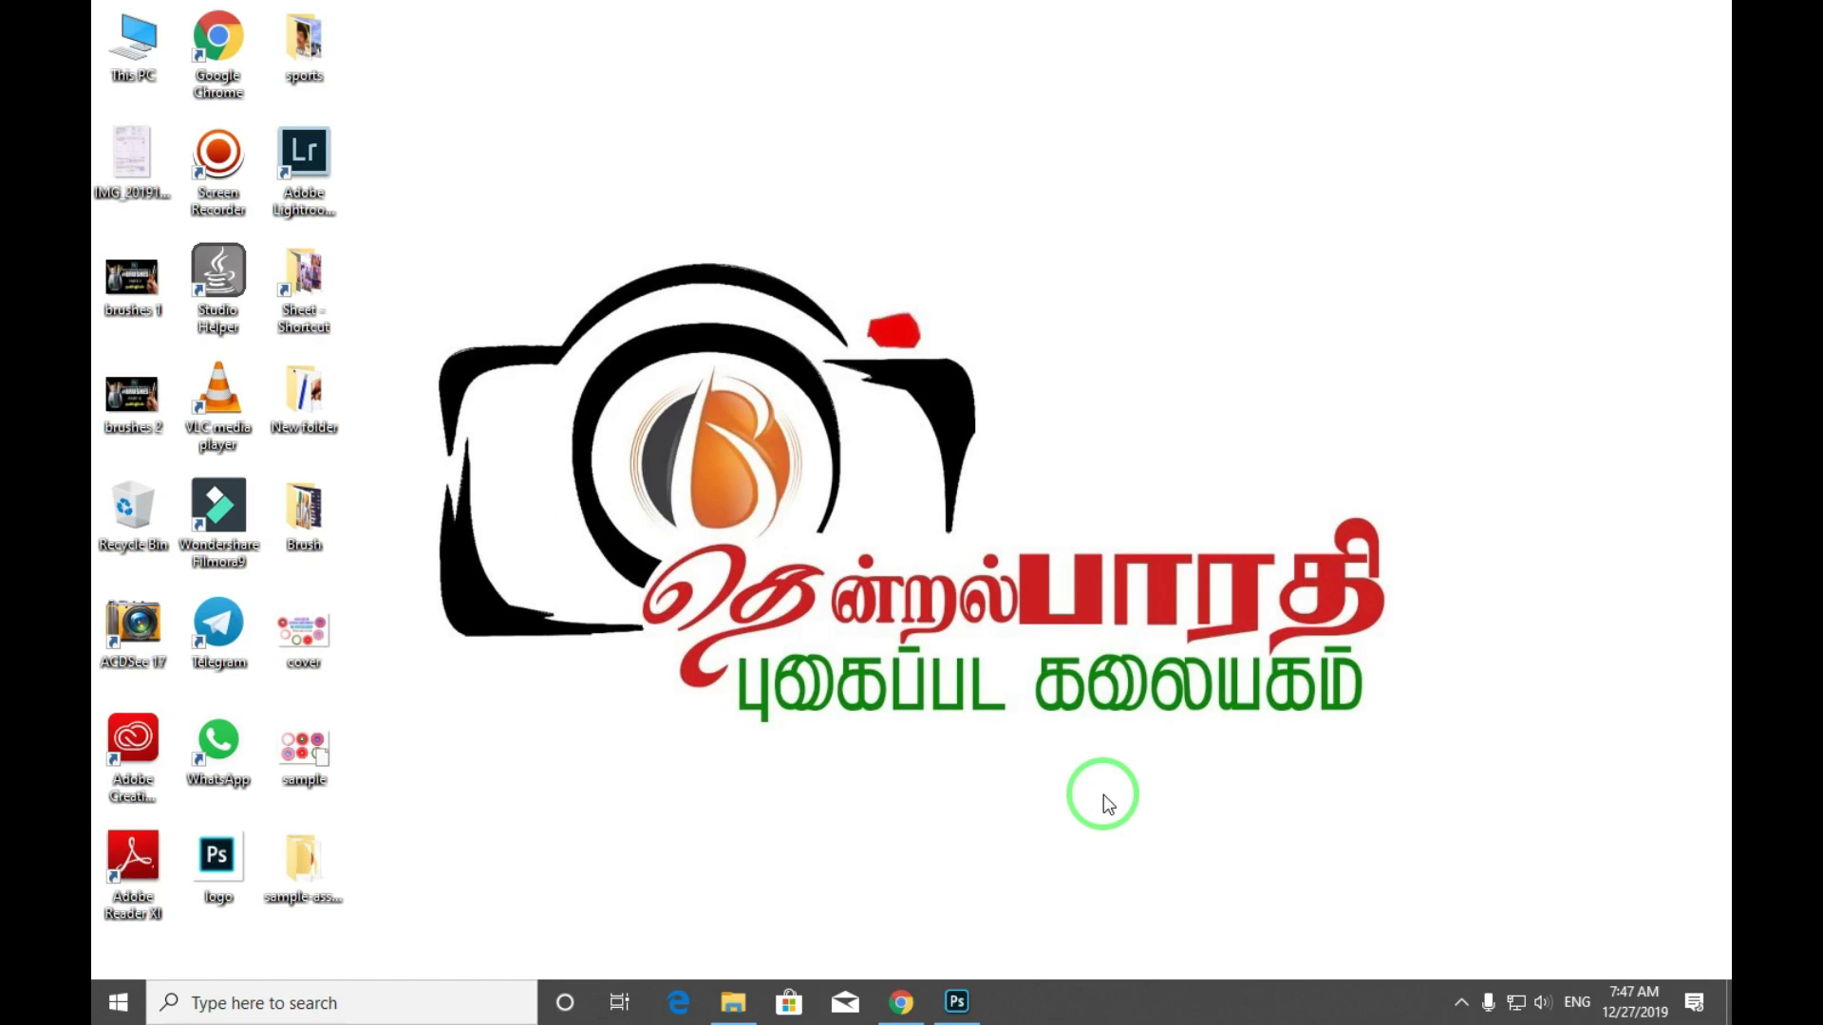
# Restore the Photoshop window showing the portrait with grey hair strands on Layer 2.
pyautogui.click(957, 1001)
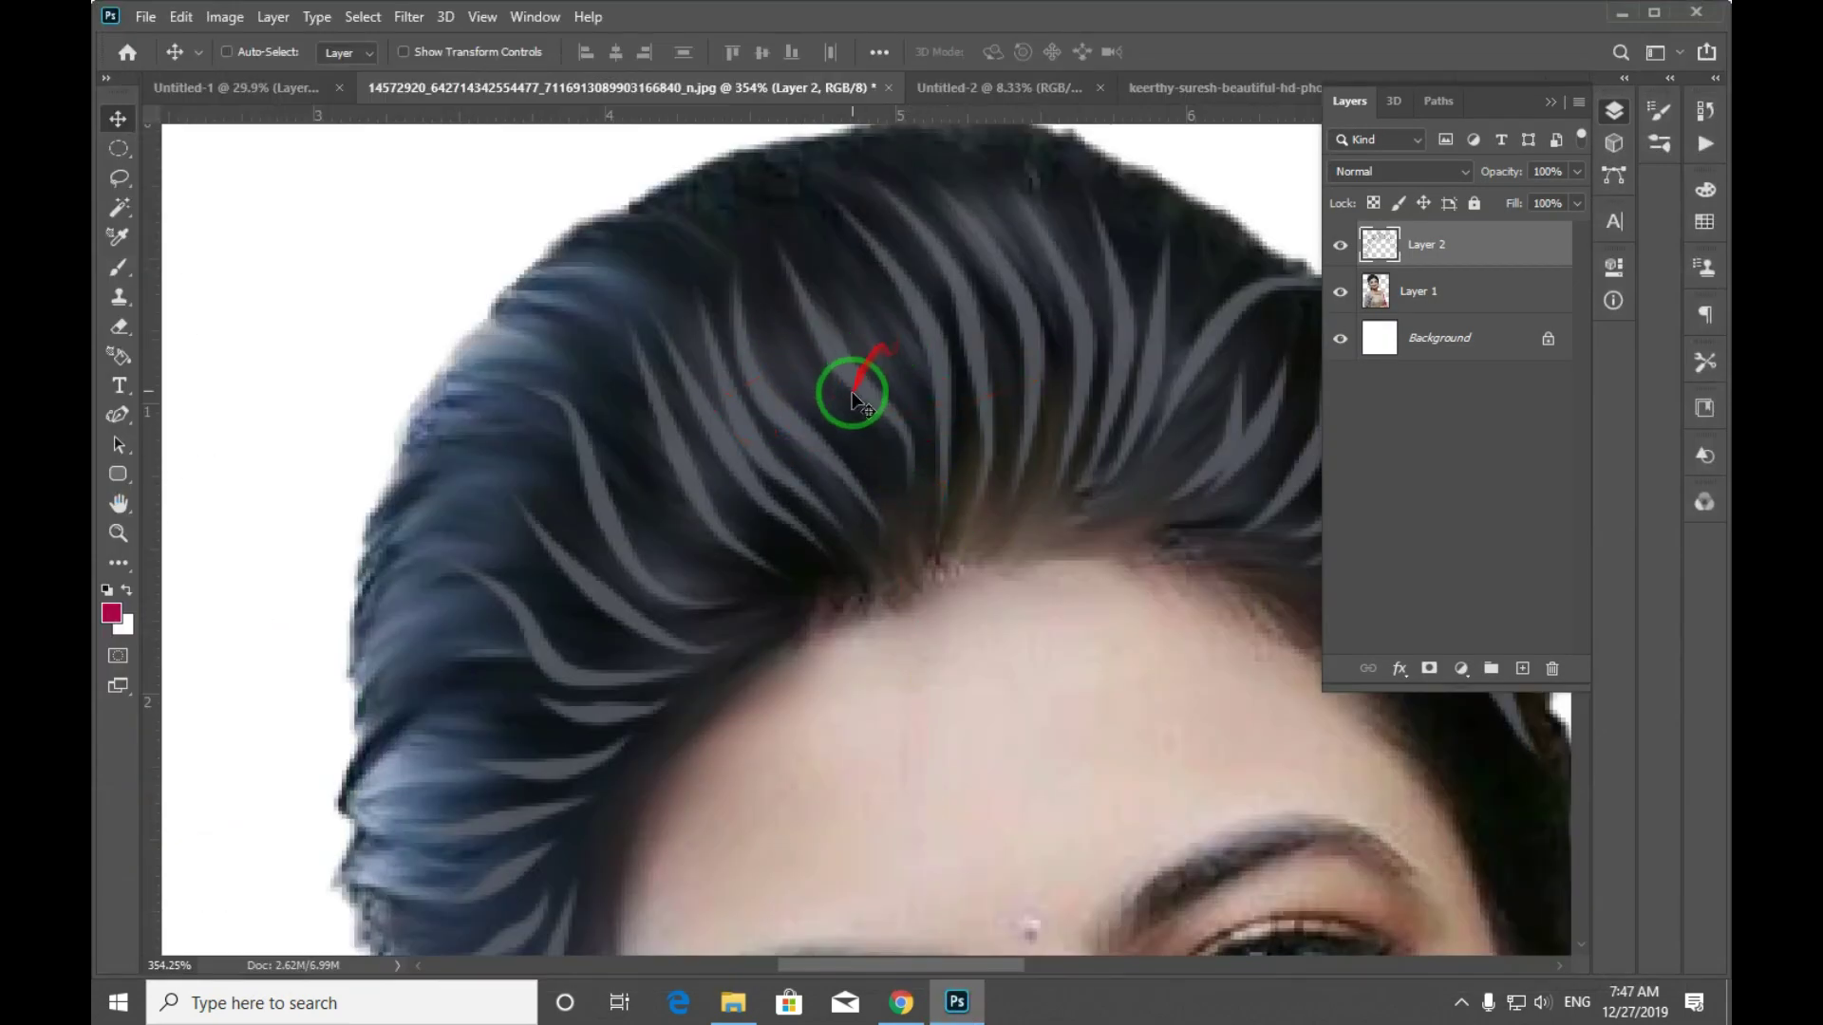
# Test-move the hair-strand layer, undo it, then switch to the Untitled-1 document.
pyautogui.moveTo(586, 497); pyautogui.dragTo(598, 513)
pyautogui.hotkey('ctrl', 'z')
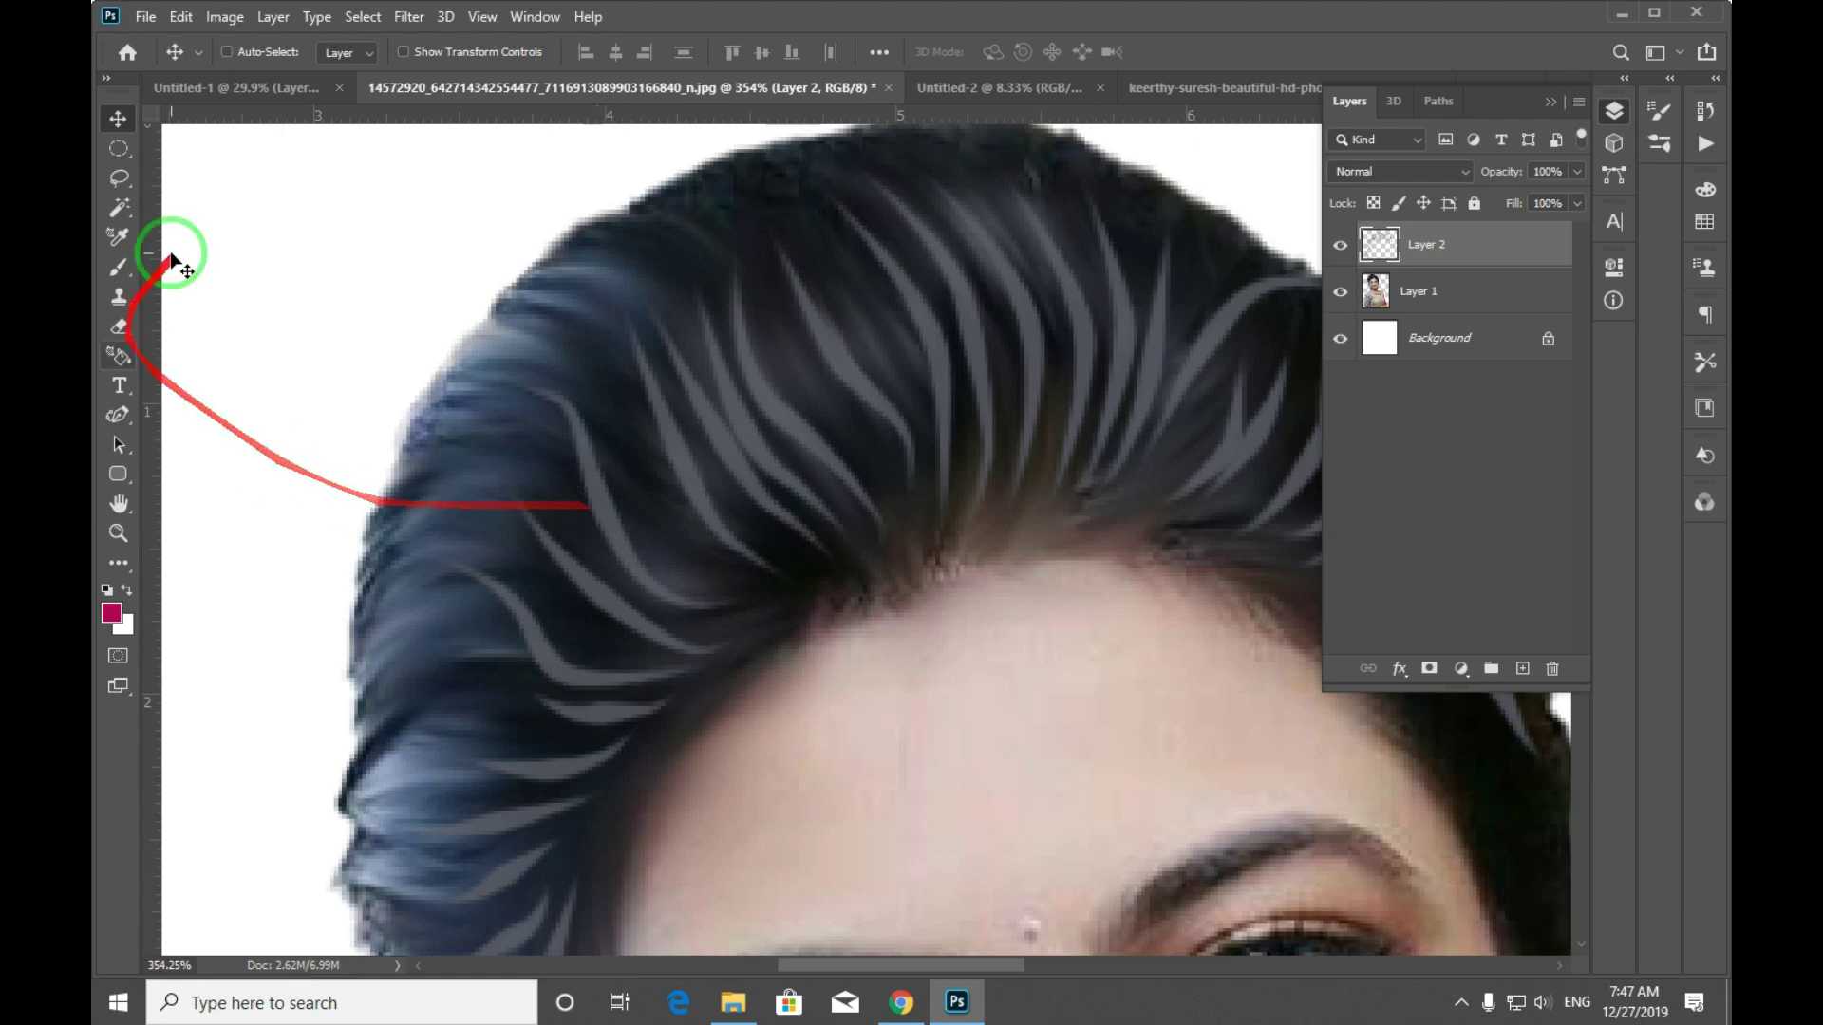
pyautogui.click(255, 95)
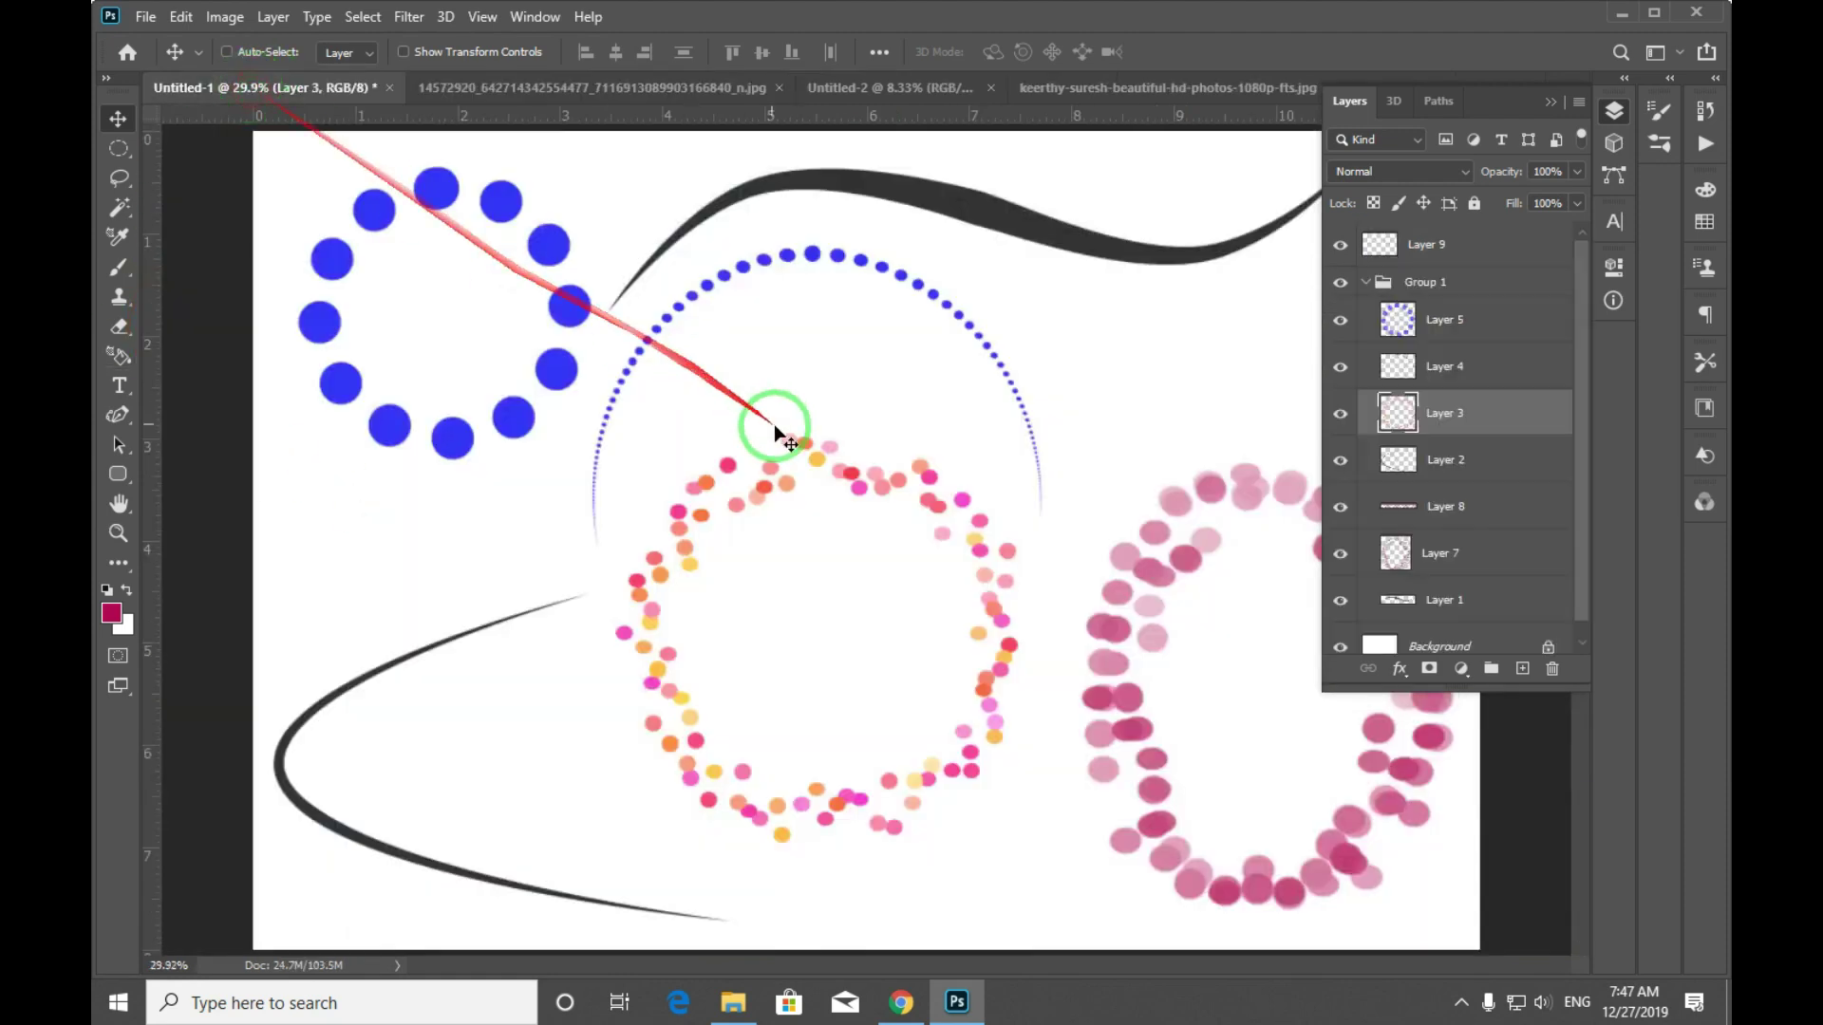
# Select Layer 5 and shift the blue dot ring slightly left.
pyautogui.rightClick(558, 365)
pyautogui.click(557, 375)
pyautogui.rightClick(554, 365)
pyautogui.click(608, 397)
pyautogui.moveTo(527, 380); pyautogui.dragTo(503, 404)
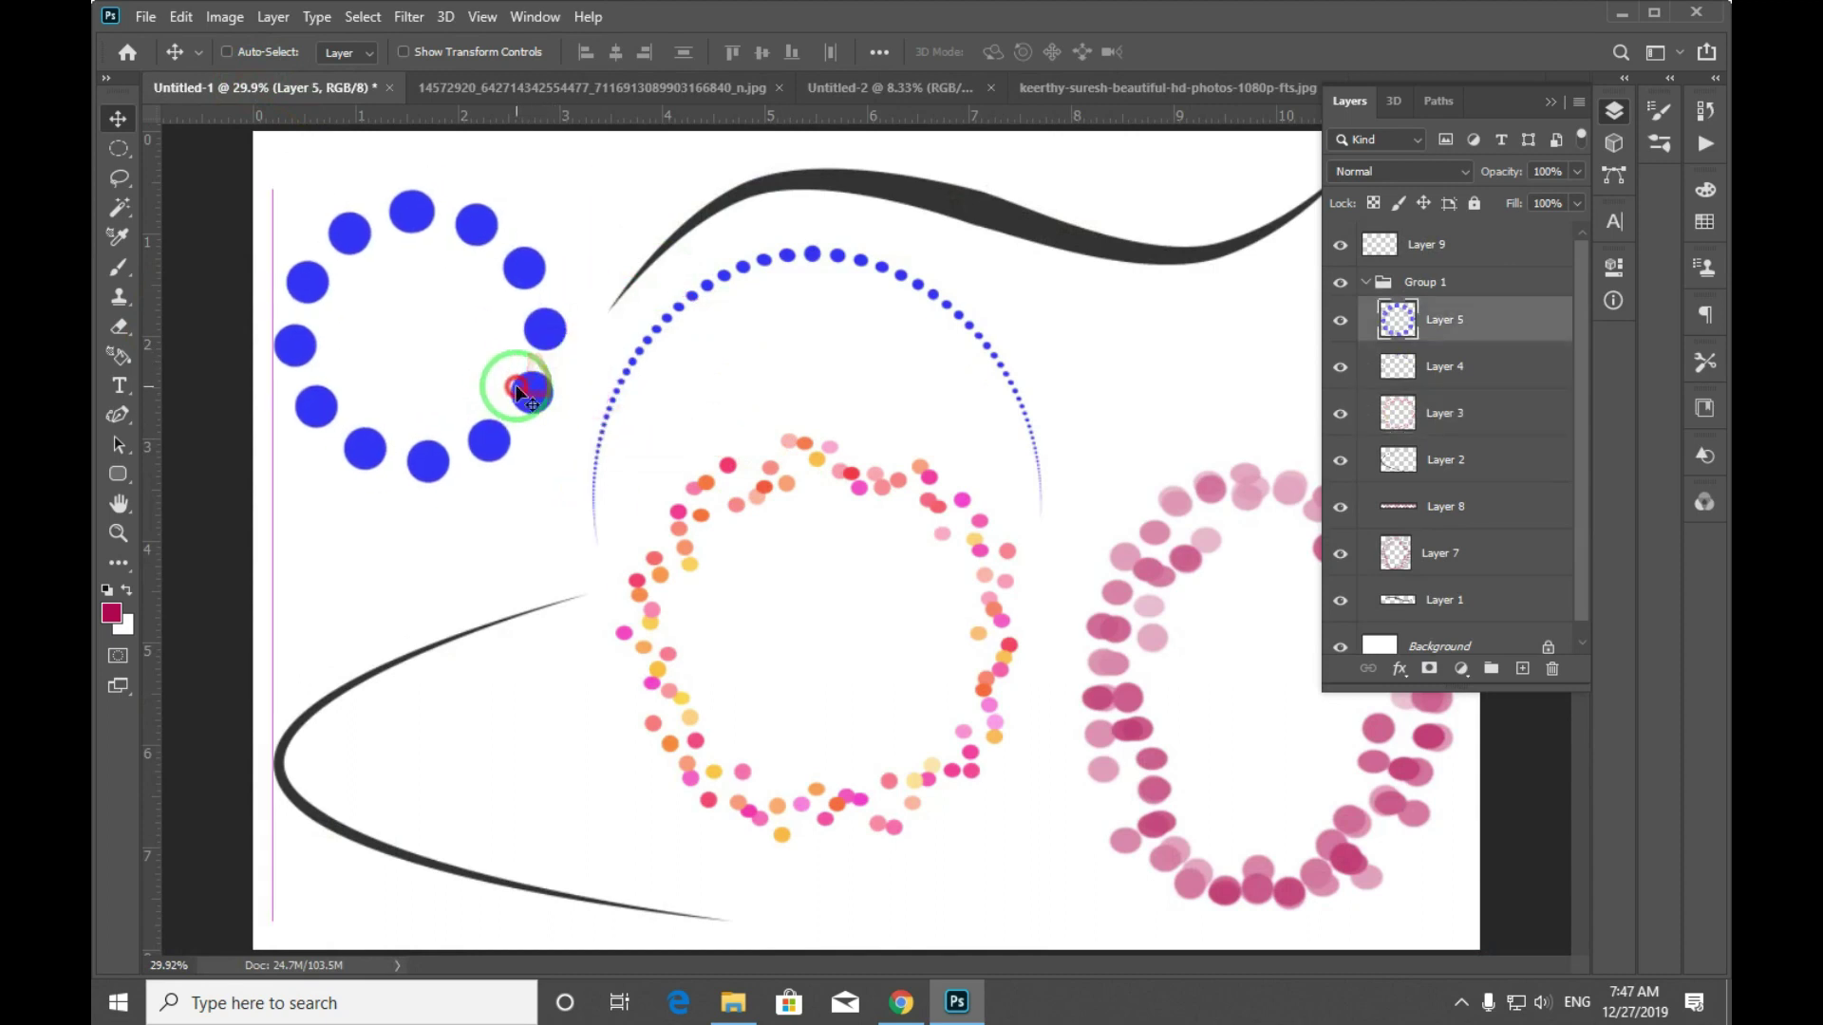
# Reposition the Layer 1 dark curve, lower the Layer 4 arc, and move the Layer 3 ring left.
pyautogui.rightClick(982, 209)
pyautogui.click(1020, 236)
pyautogui.moveTo(1018, 228)
pyautogui.mouseDown()
pyautogui.moveTo(829, 261)
pyautogui.moveTo(887, 403)
pyautogui.mouseUp()
pyautogui.rightClick(816, 257)
pyautogui.click(835, 284)
pyautogui.rightClick(848, 478)
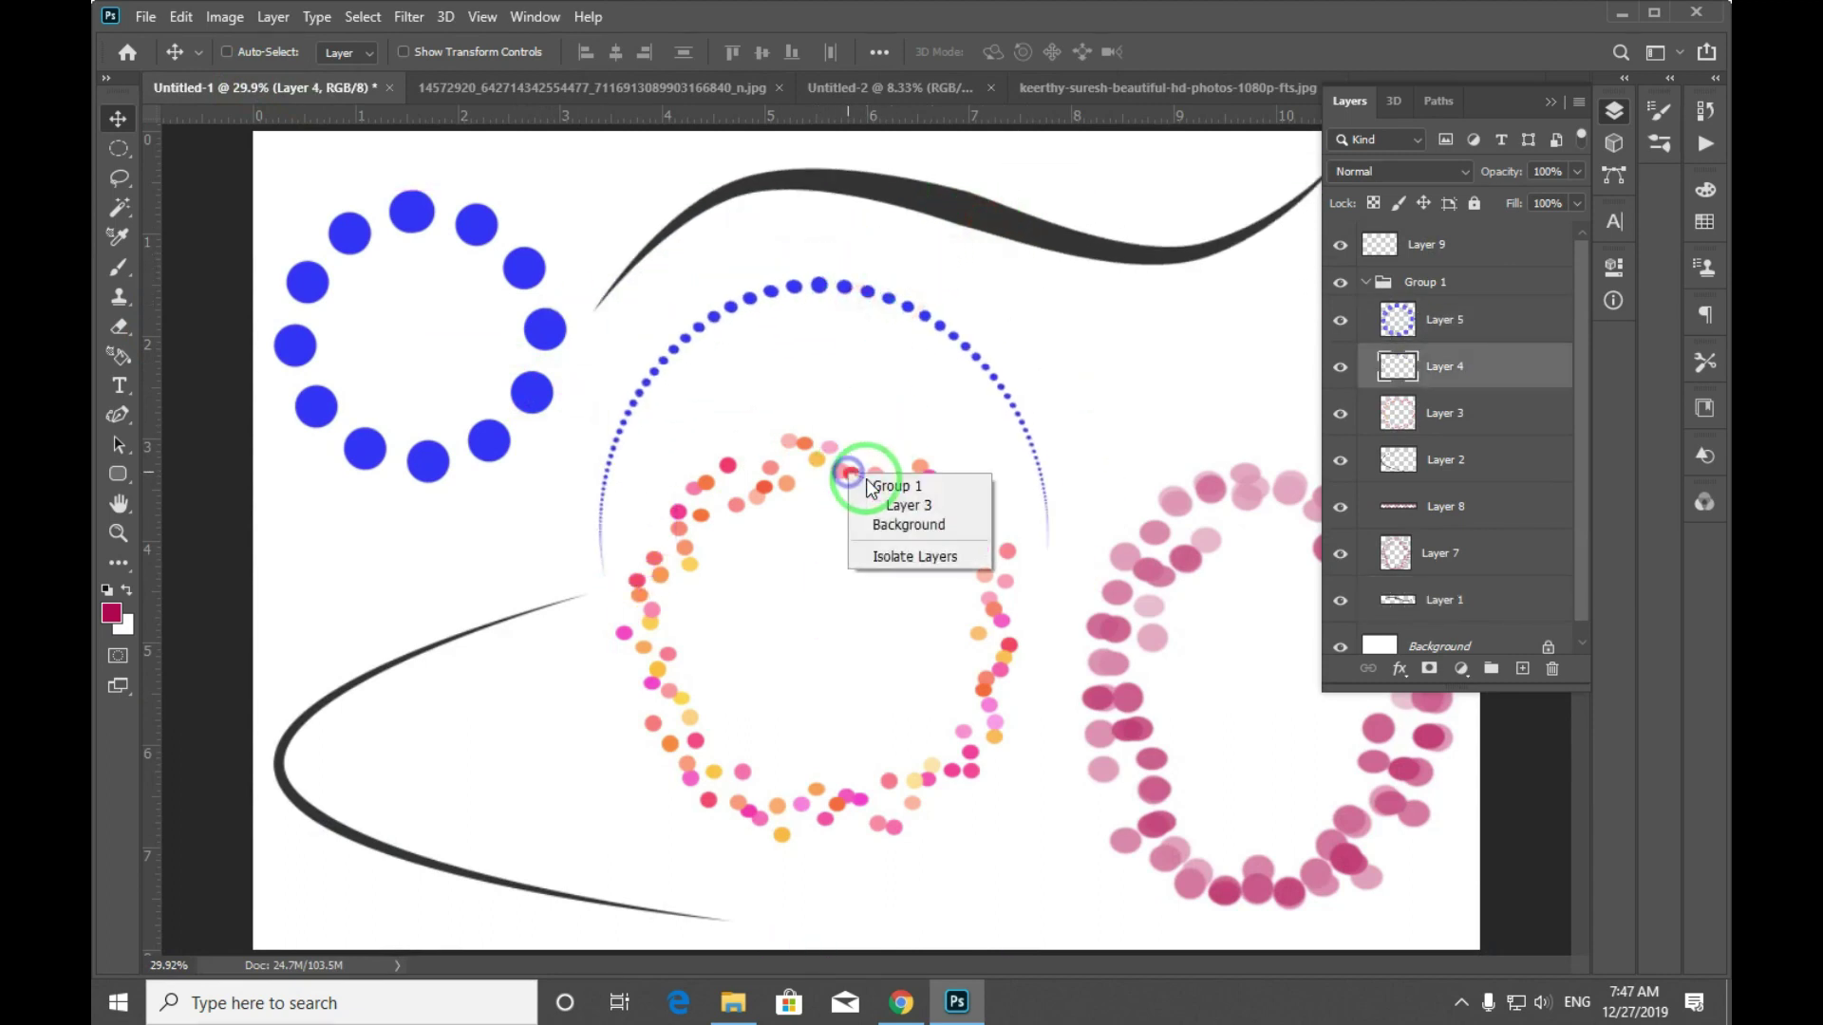
pyautogui.click(926, 504)
pyautogui.moveTo(921, 475)
pyautogui.mouseDown()
pyautogui.moveTo(883, 475)
pyautogui.moveTo(887, 490)
pyautogui.mouseUp()
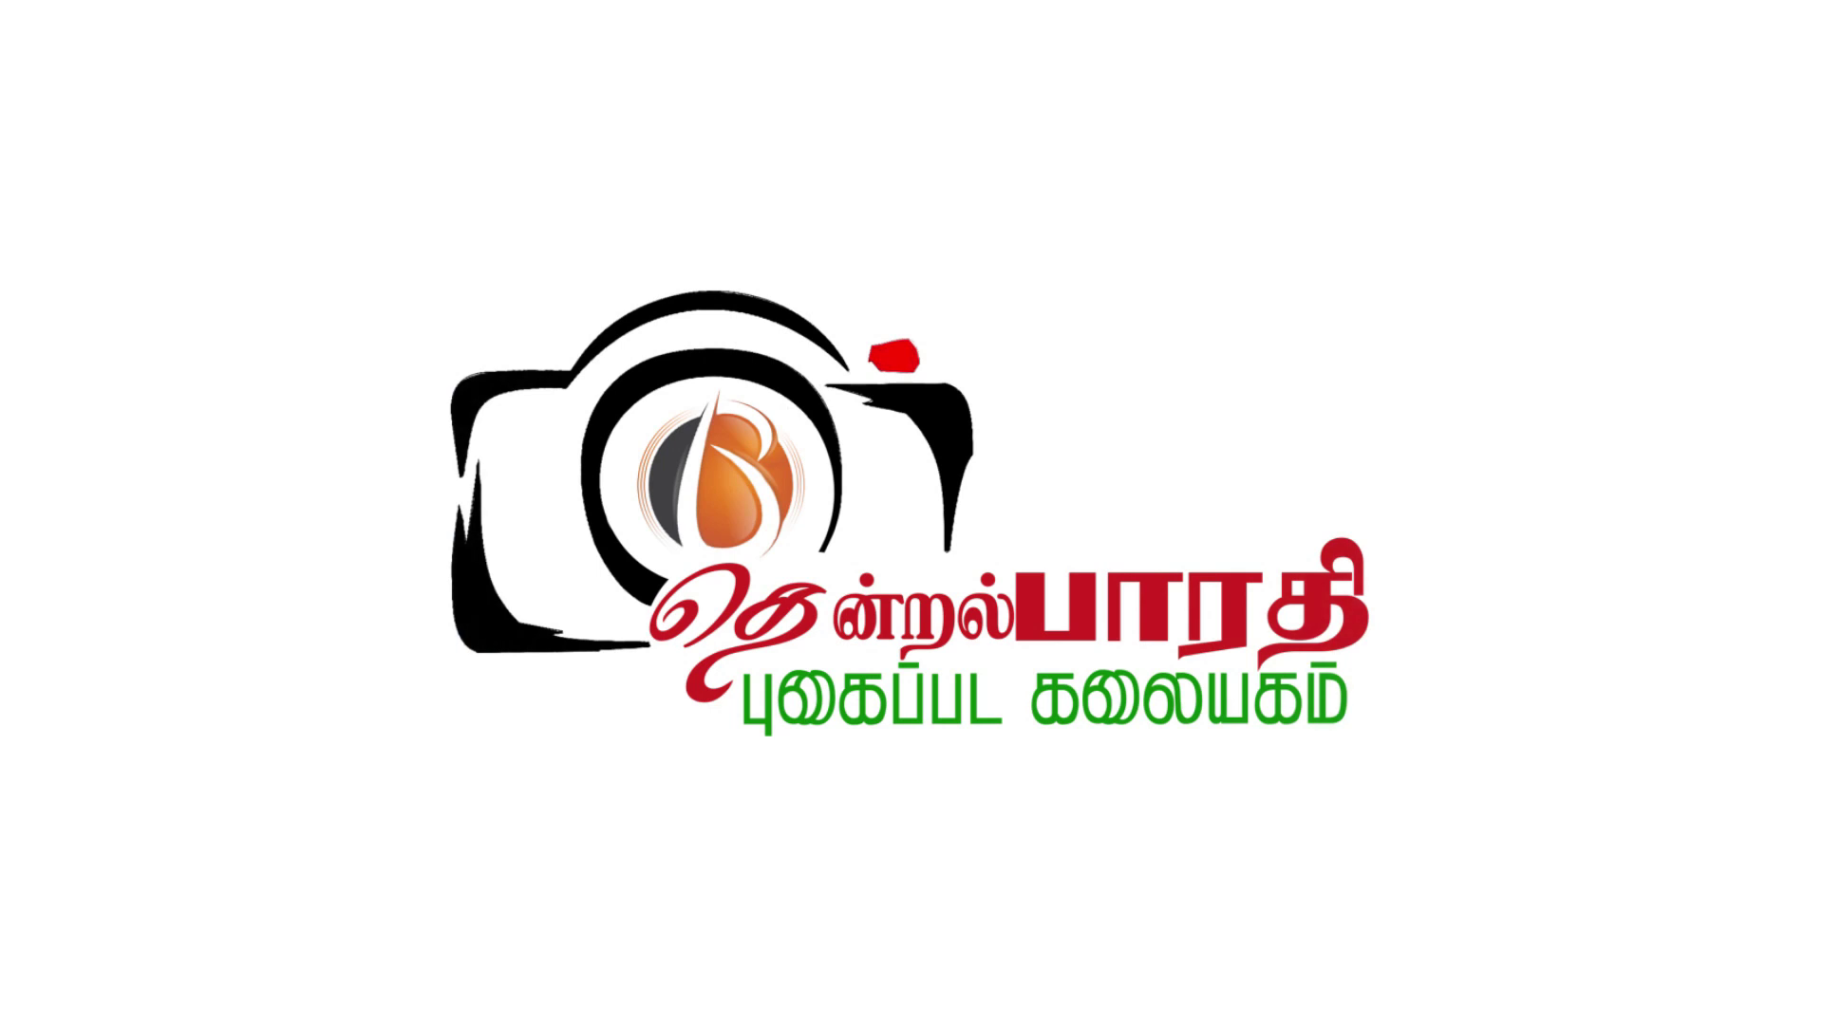
# Restore Photoshop showing Untitled-1 with Group 1 hidden on a blank white canvas.
pyautogui.click(961, 995)
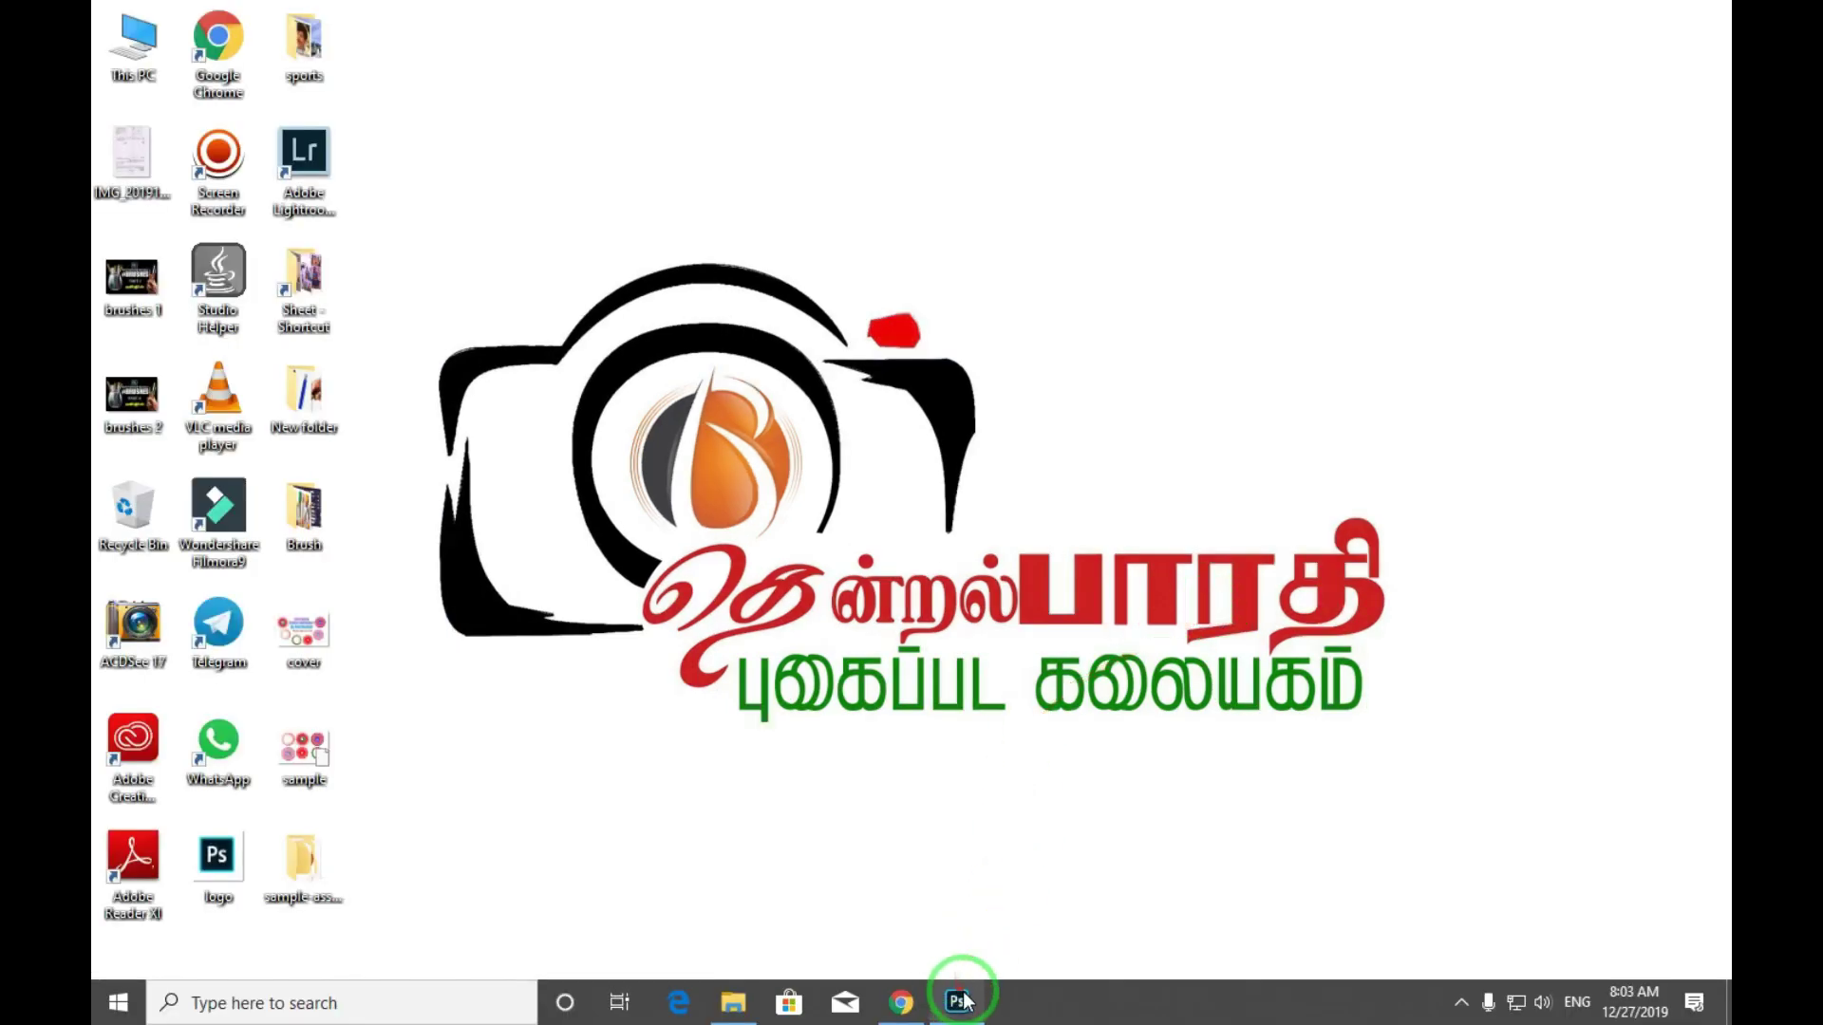
pyautogui.click(960, 1002)
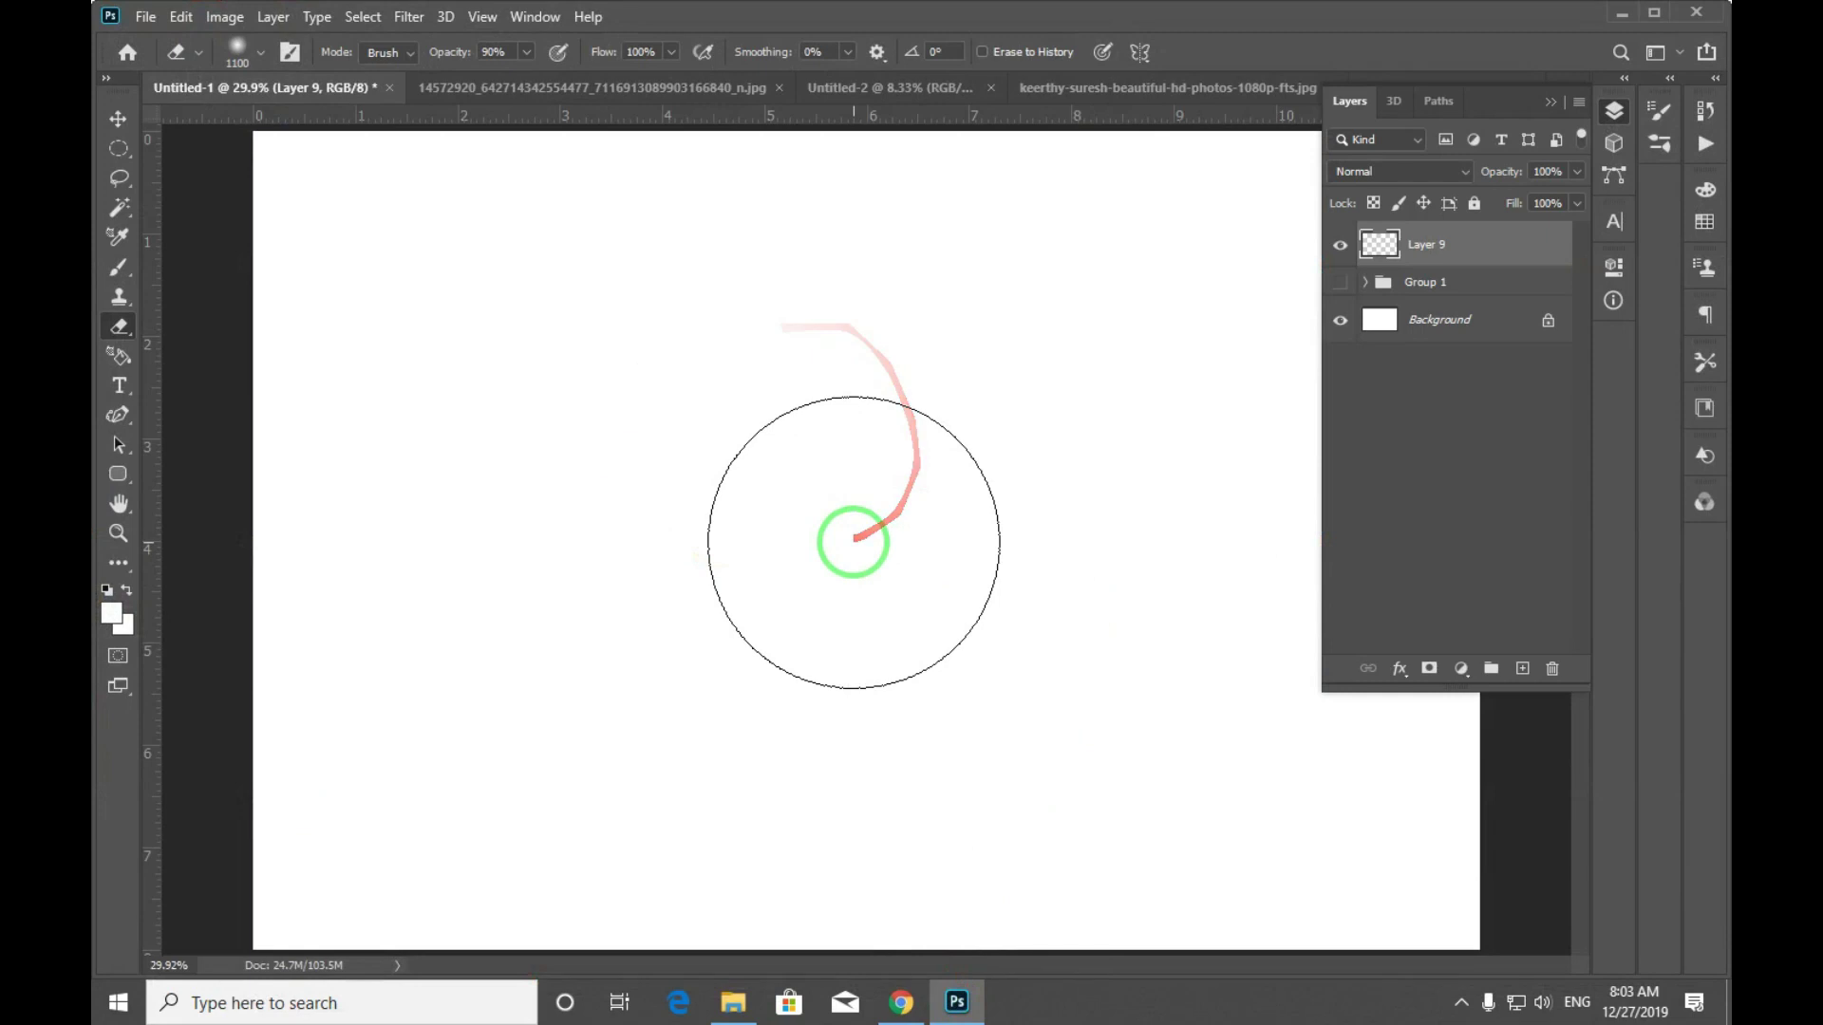
pyautogui.moveTo(850, 548); pyautogui.dragTo(870, 570)
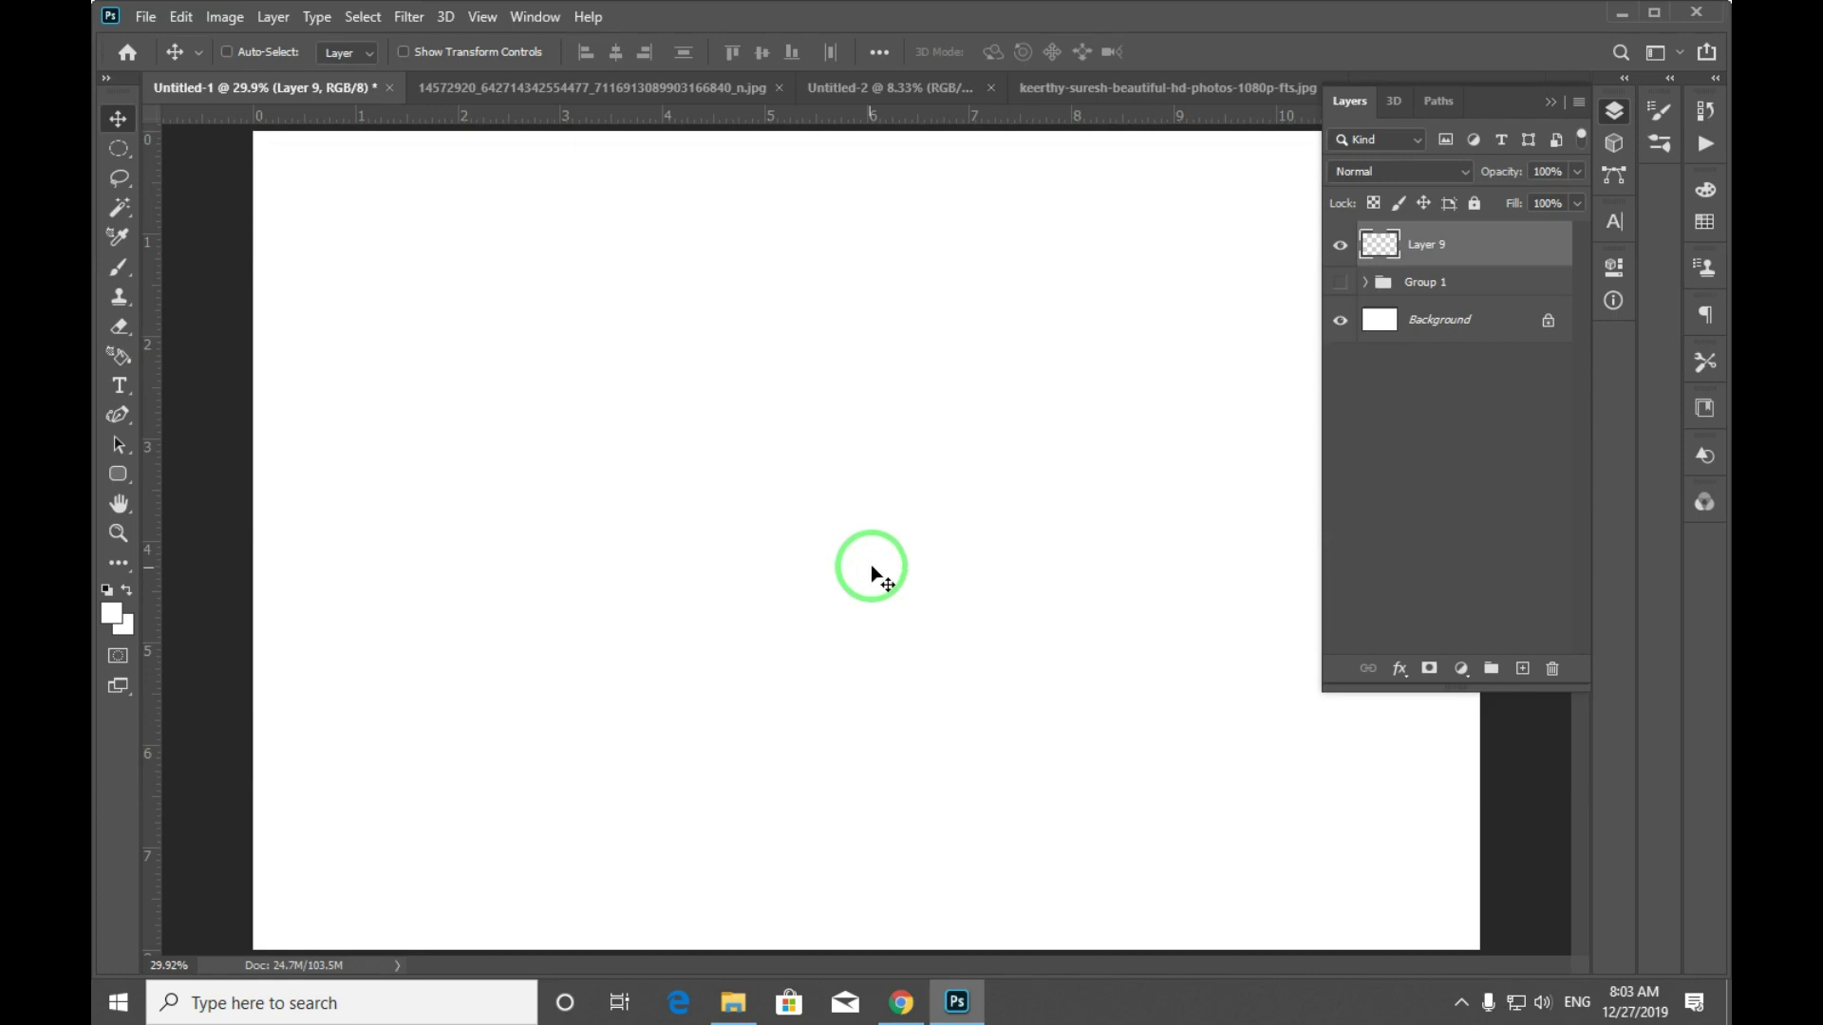
# Outline an elliptical selection on the canvas's left with a 20 px black stroke, then deselect.
pyautogui.press('m')
pyautogui.moveTo(402, 346); pyautogui.dragTo(712, 695)
pyautogui.hotkey('alt', 'e')
pyautogui.press('s')
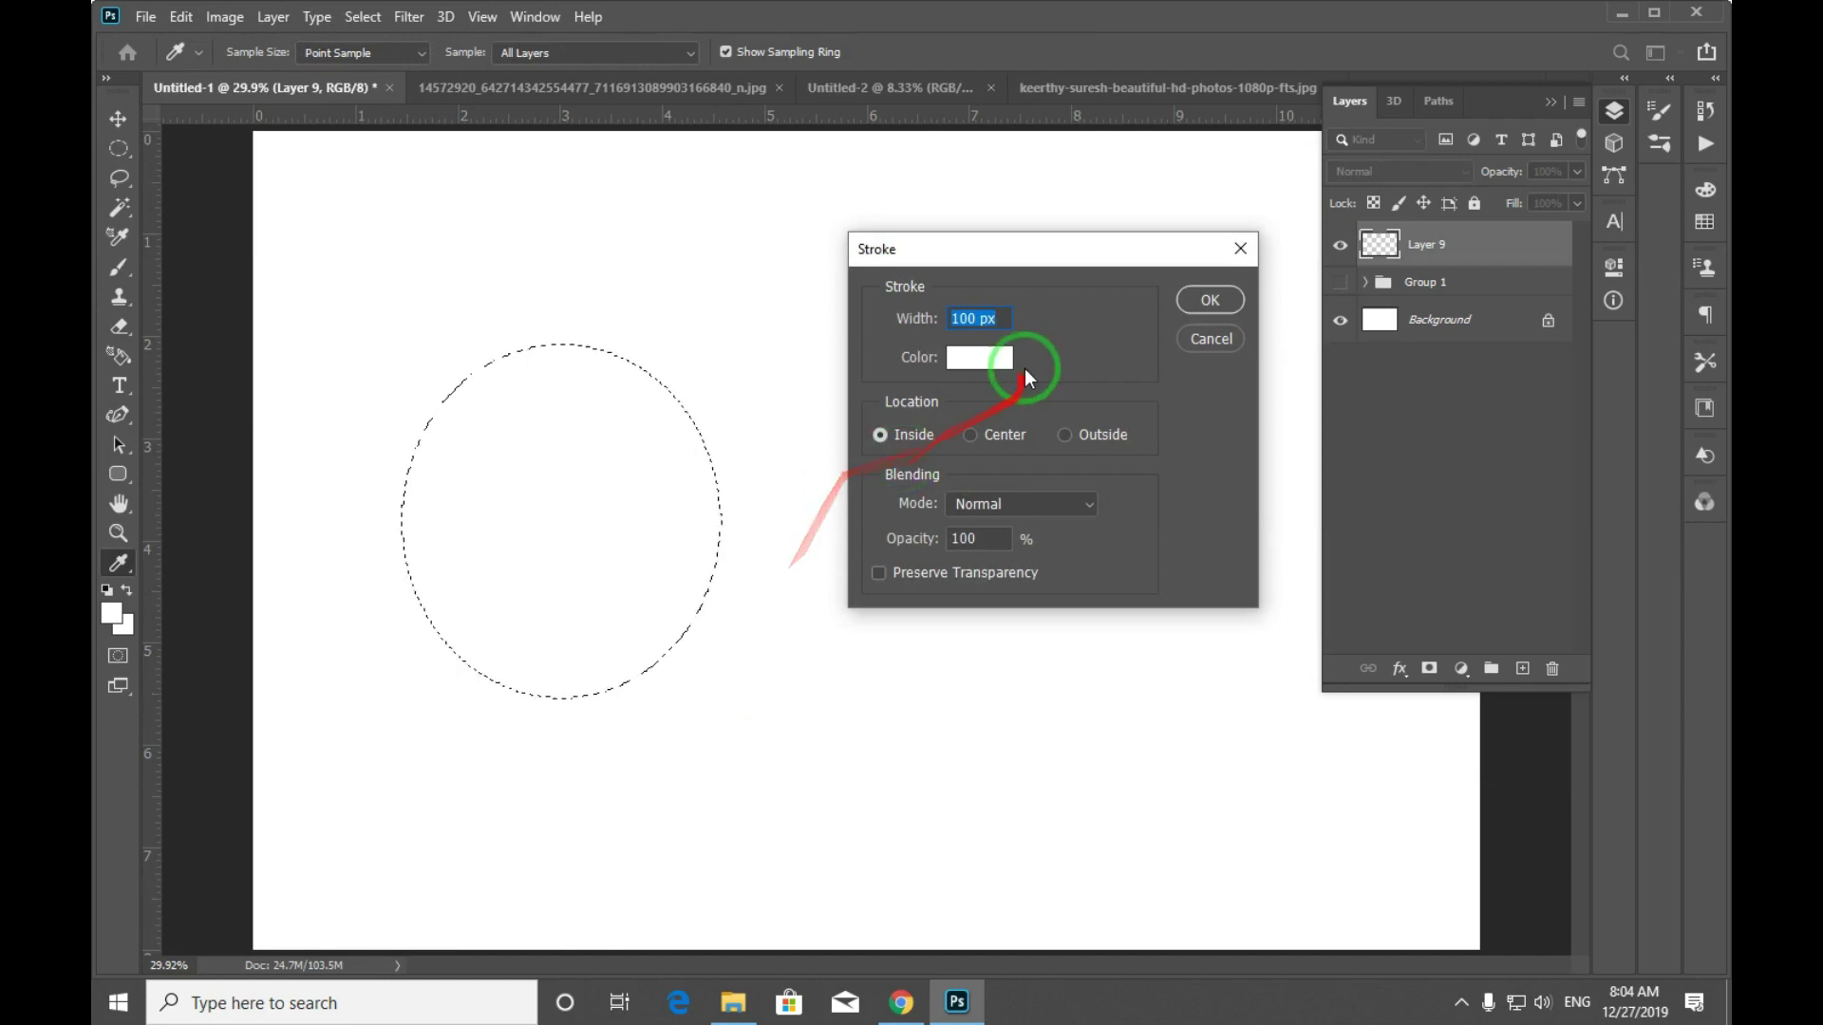
pyautogui.click(980, 357)
pyautogui.moveTo(1315, 282); pyautogui.dragTo(1396, 359)
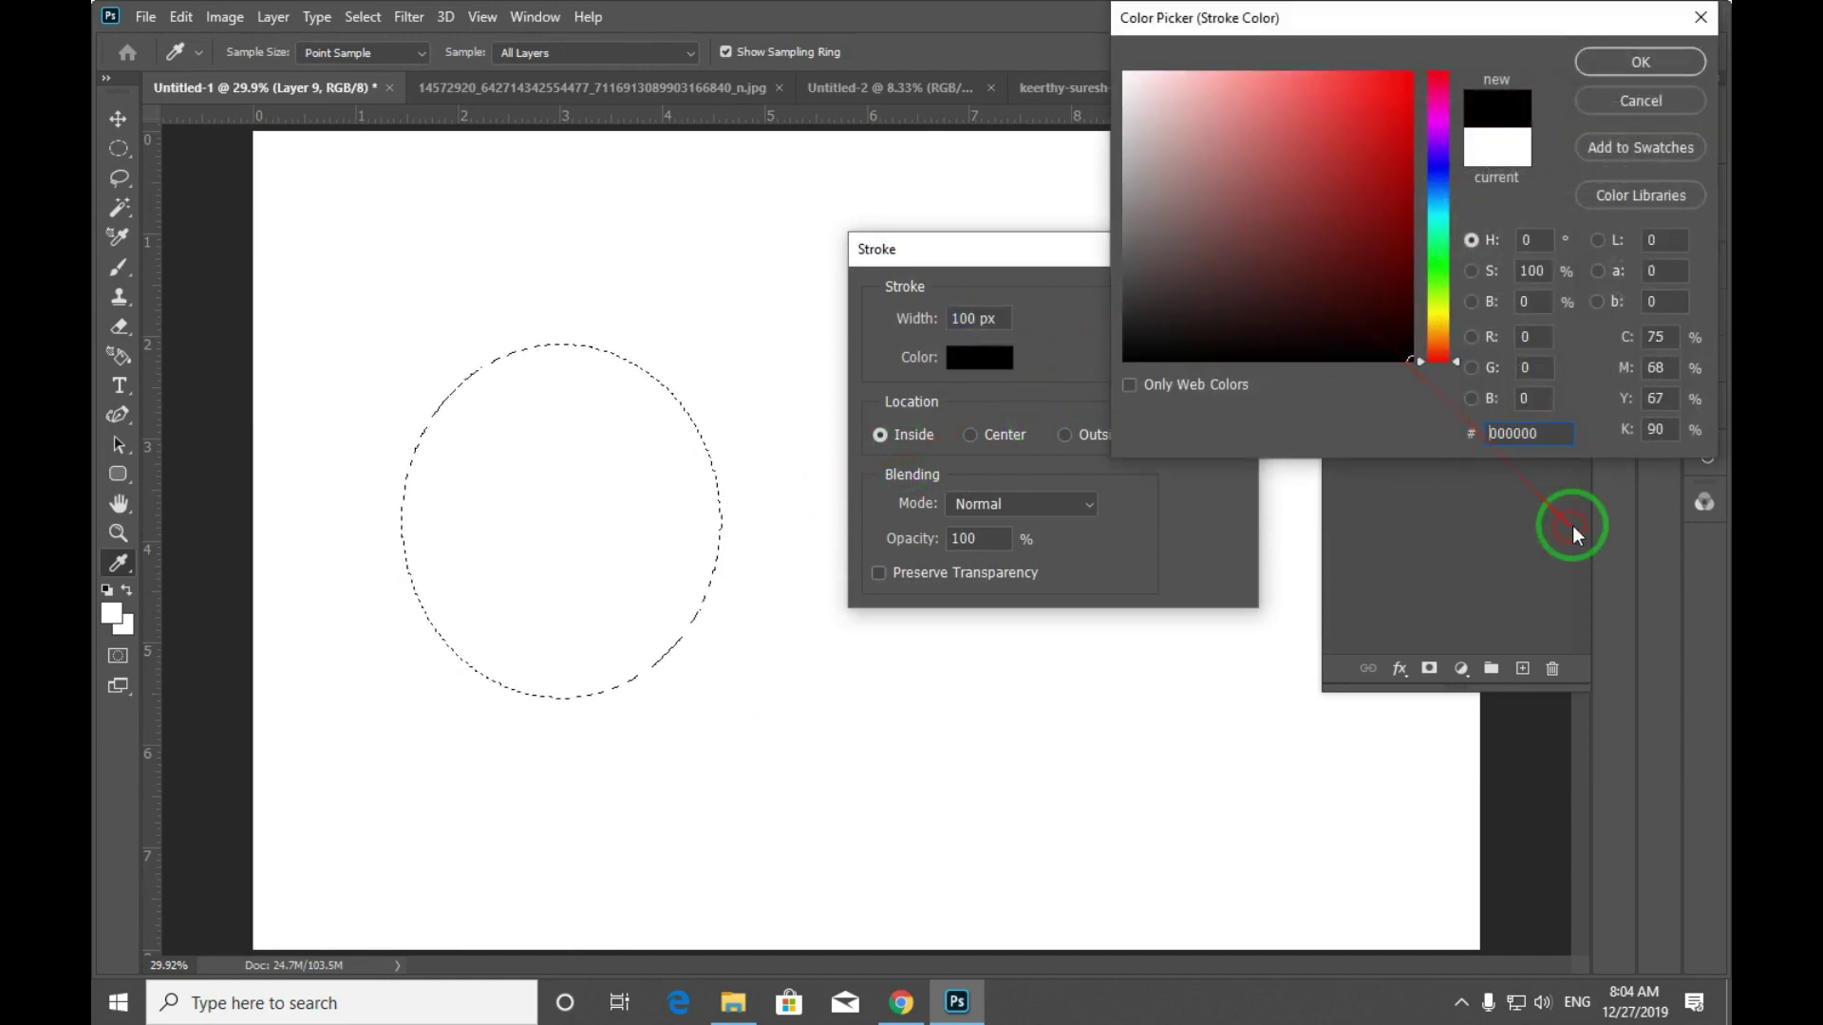
pyautogui.press('Return')
pyautogui.write('20')
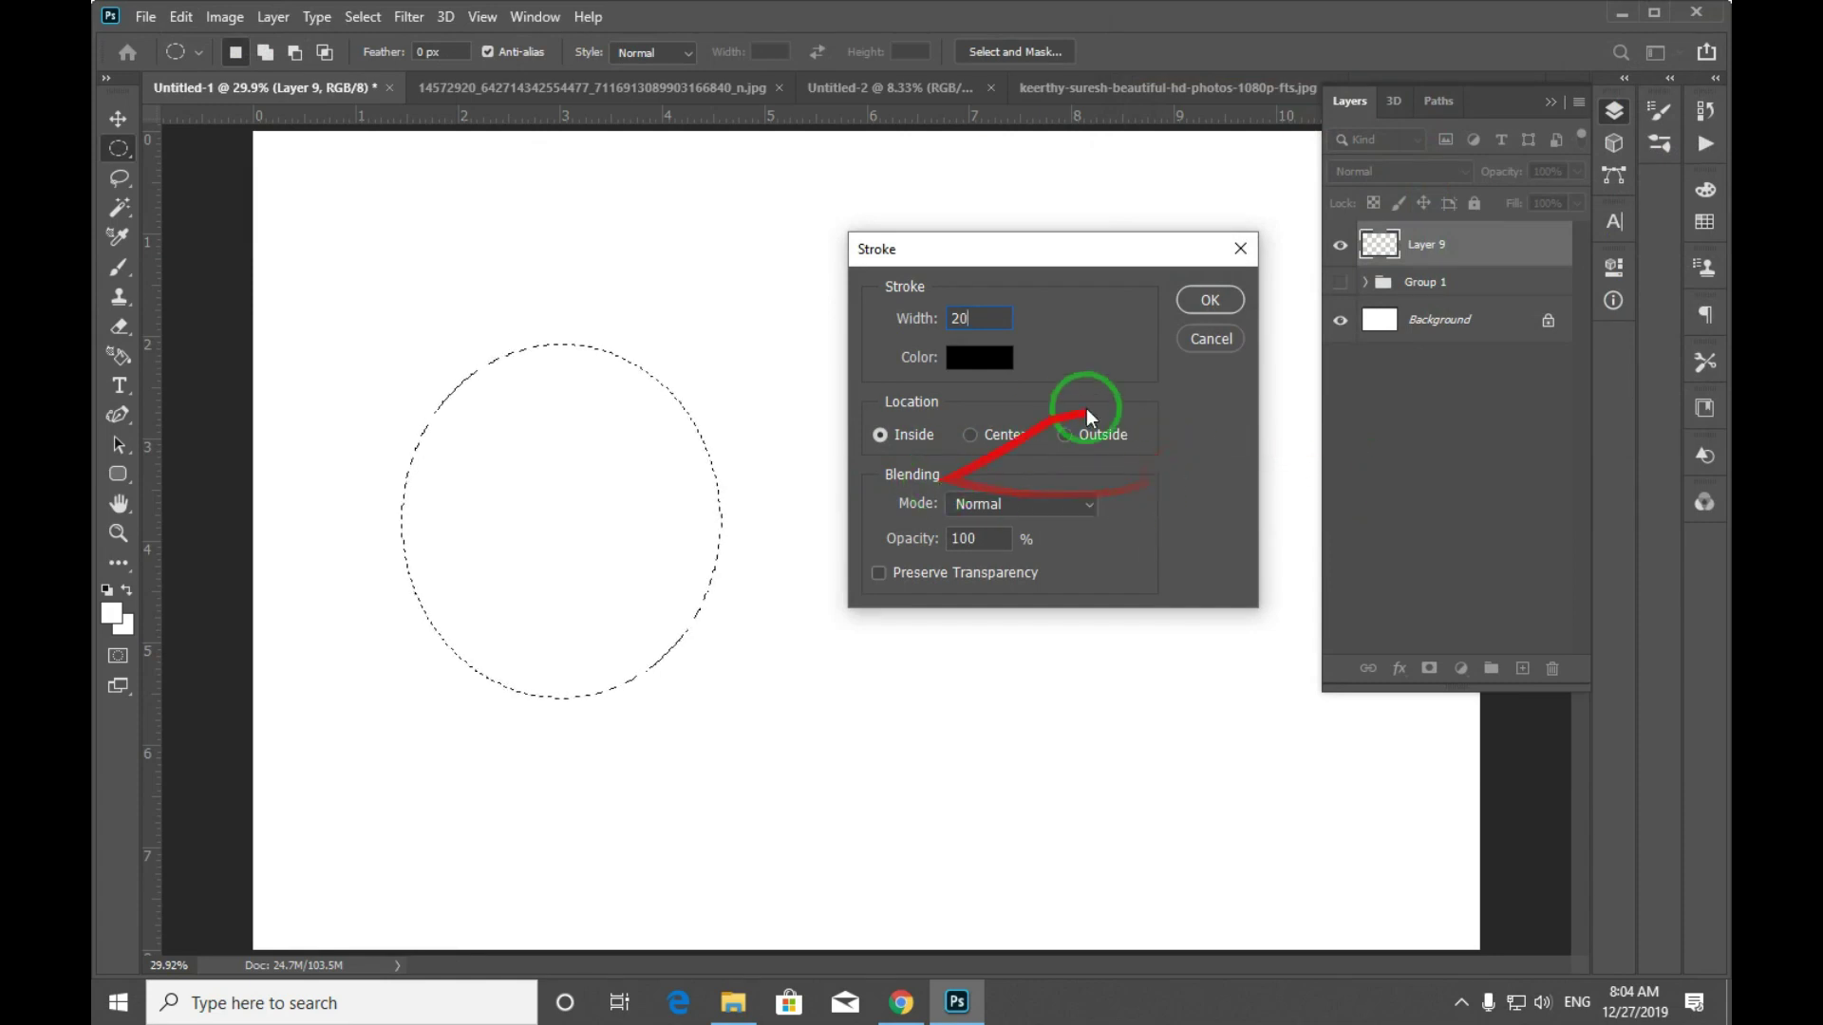
pyautogui.click(1208, 302)
pyautogui.hotkey('ctrl', 'd')
pyautogui.press('e')
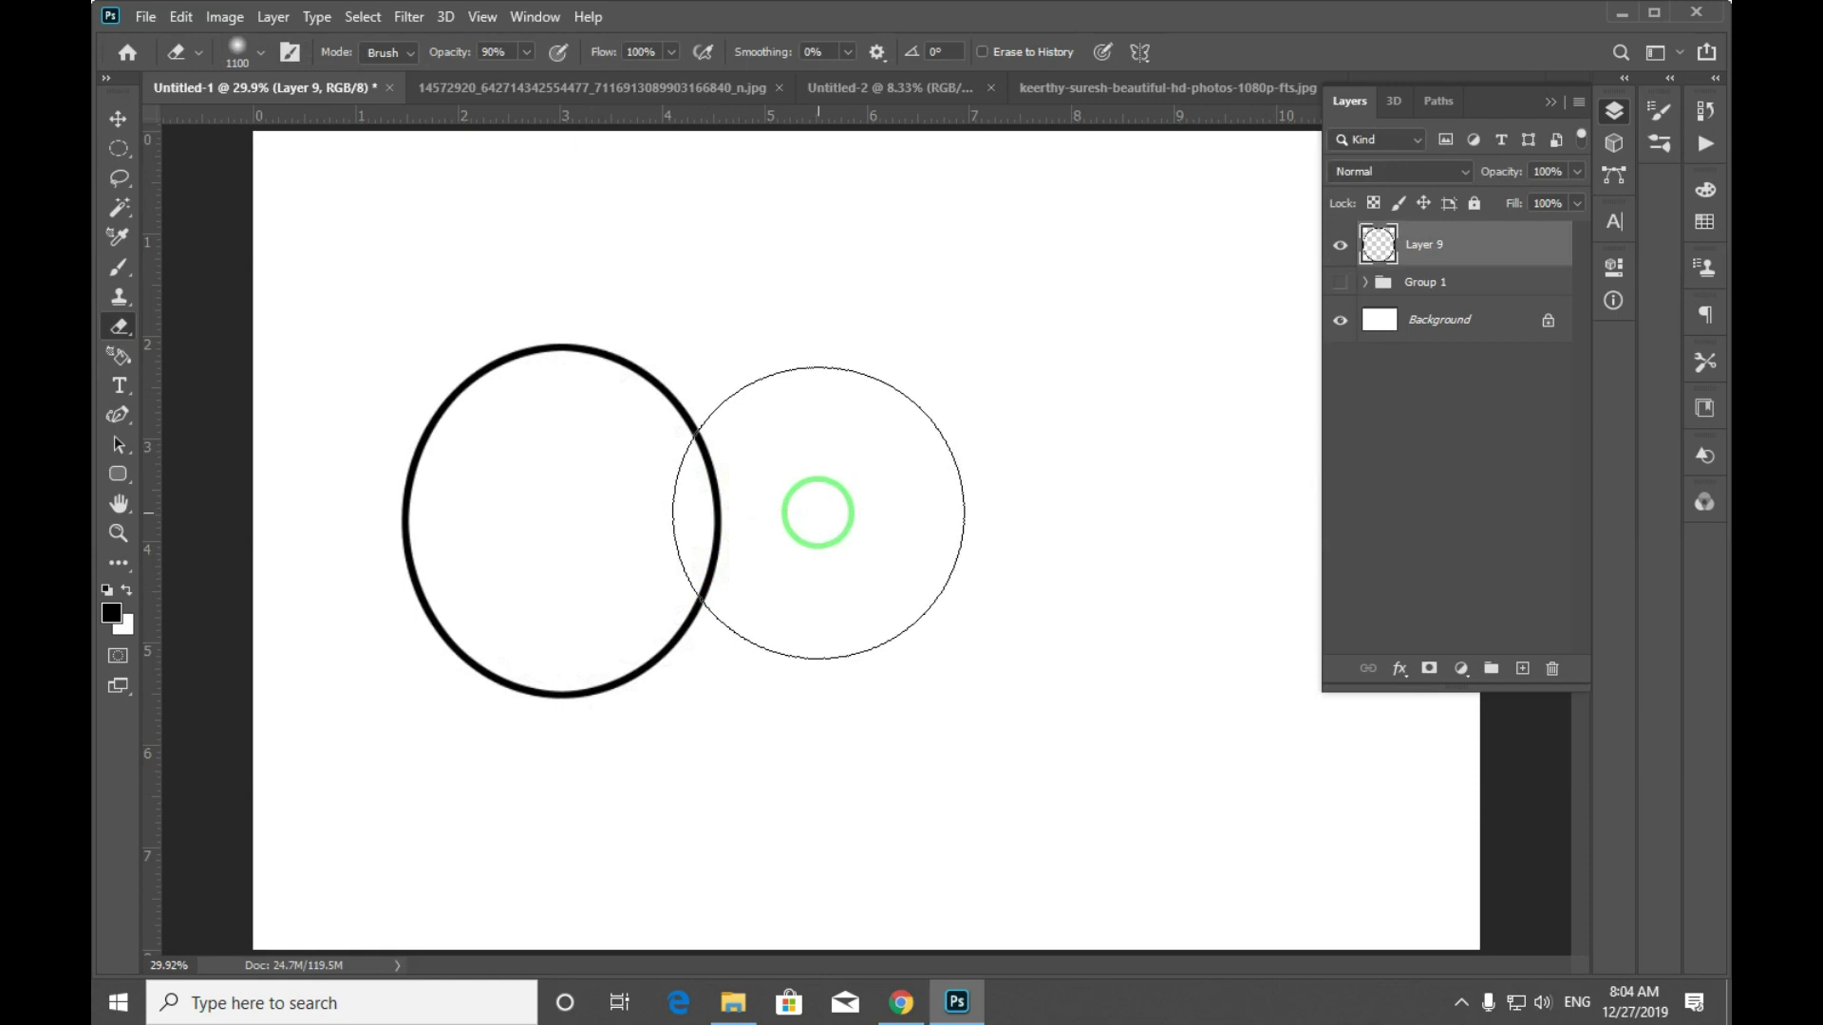
# Draw a trial closed Curvature Pen path, then delete it.
pyautogui.press('p')
pyautogui.click(805, 471)
pyautogui.click(1234, 443)
pyautogui.click(1173, 813)
pyautogui.click(864, 760)
pyautogui.click(802, 549)
pyautogui.click(805, 472)
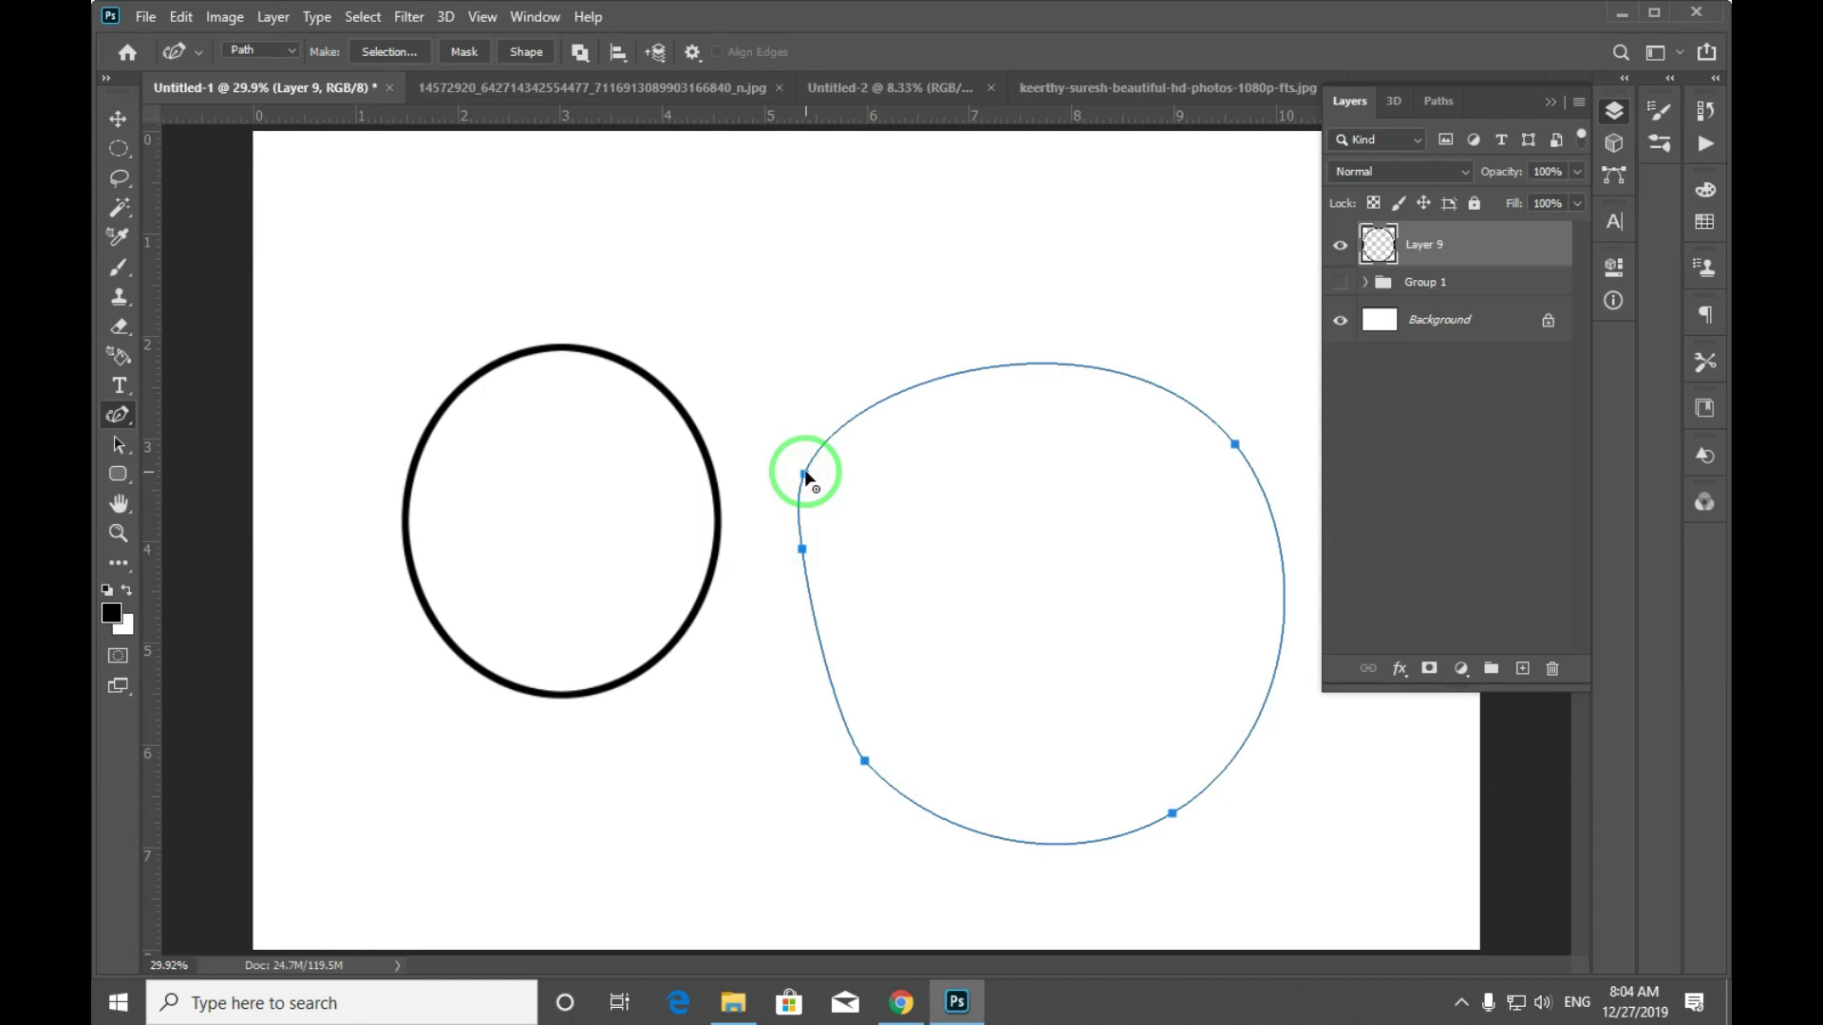
pyautogui.press('BackSpace')
pyautogui.press('BackSpace')
pyautogui.press('BackSpace')
pyautogui.press('BackSpace')
pyautogui.press('BackSpace')
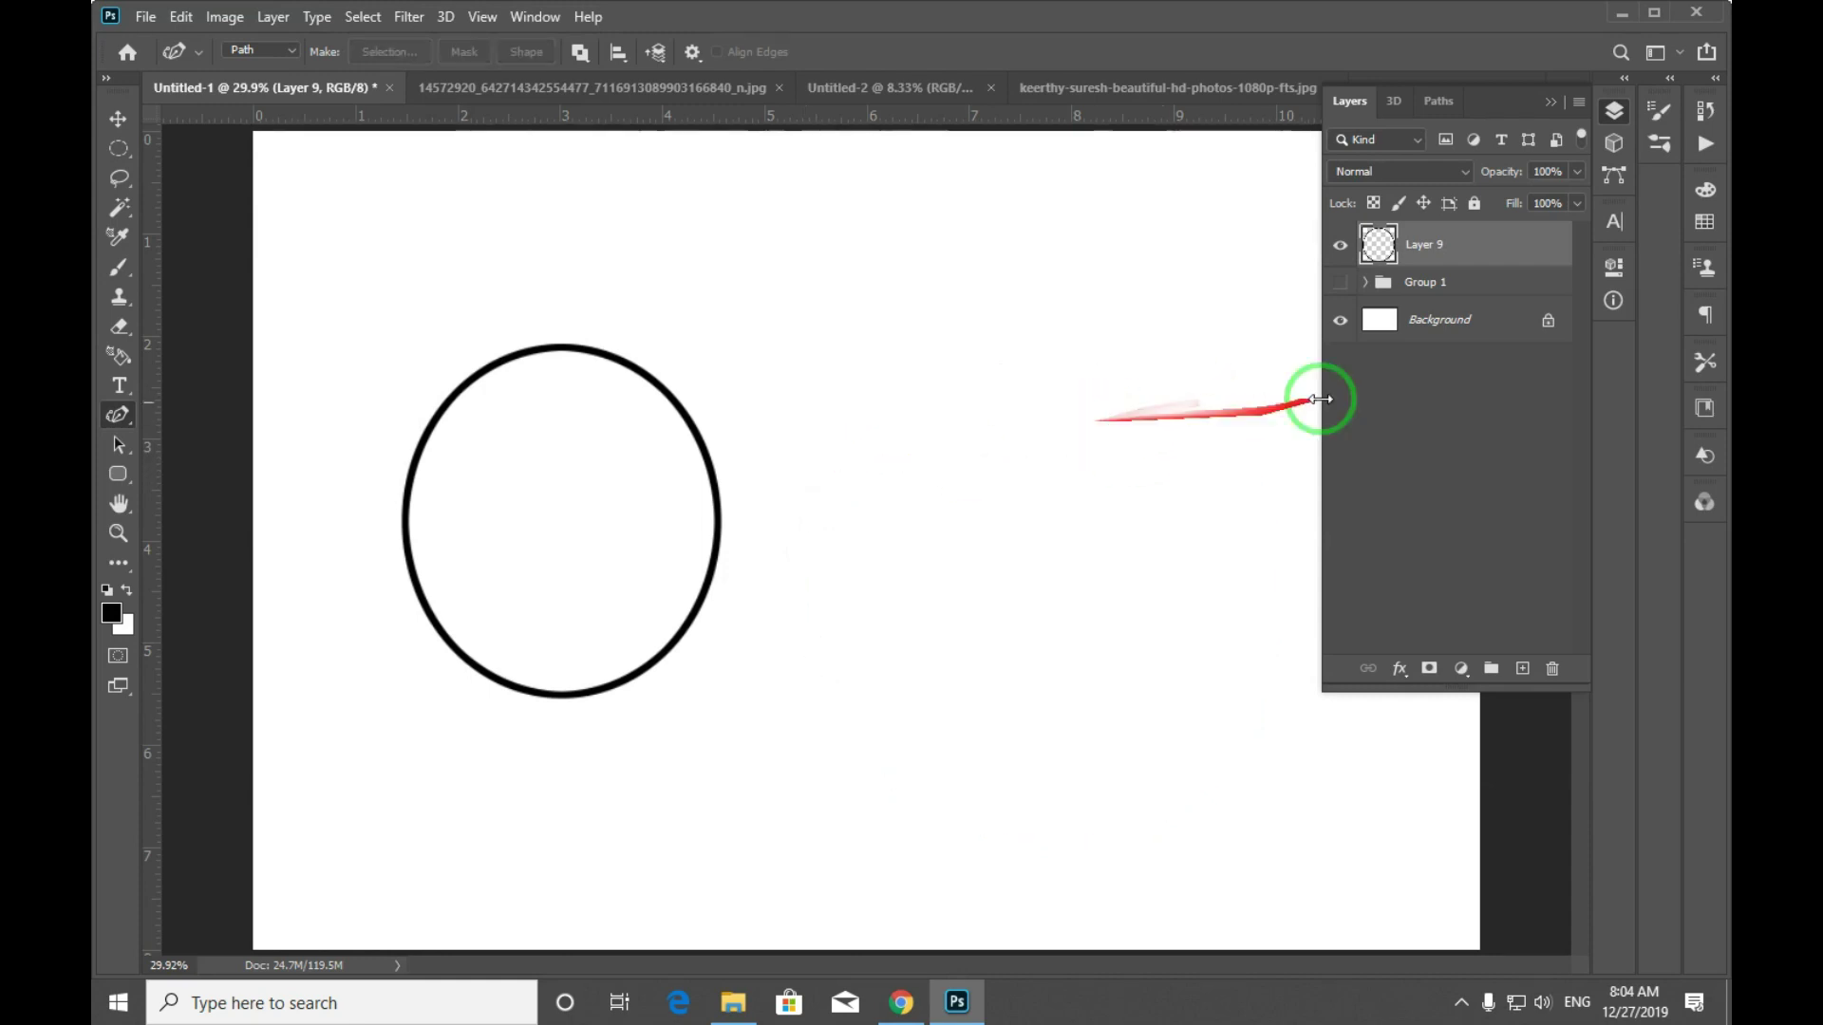
# Undo the black oval outline and make Group 1's dot artwork visible again.
pyautogui.click(1340, 285)
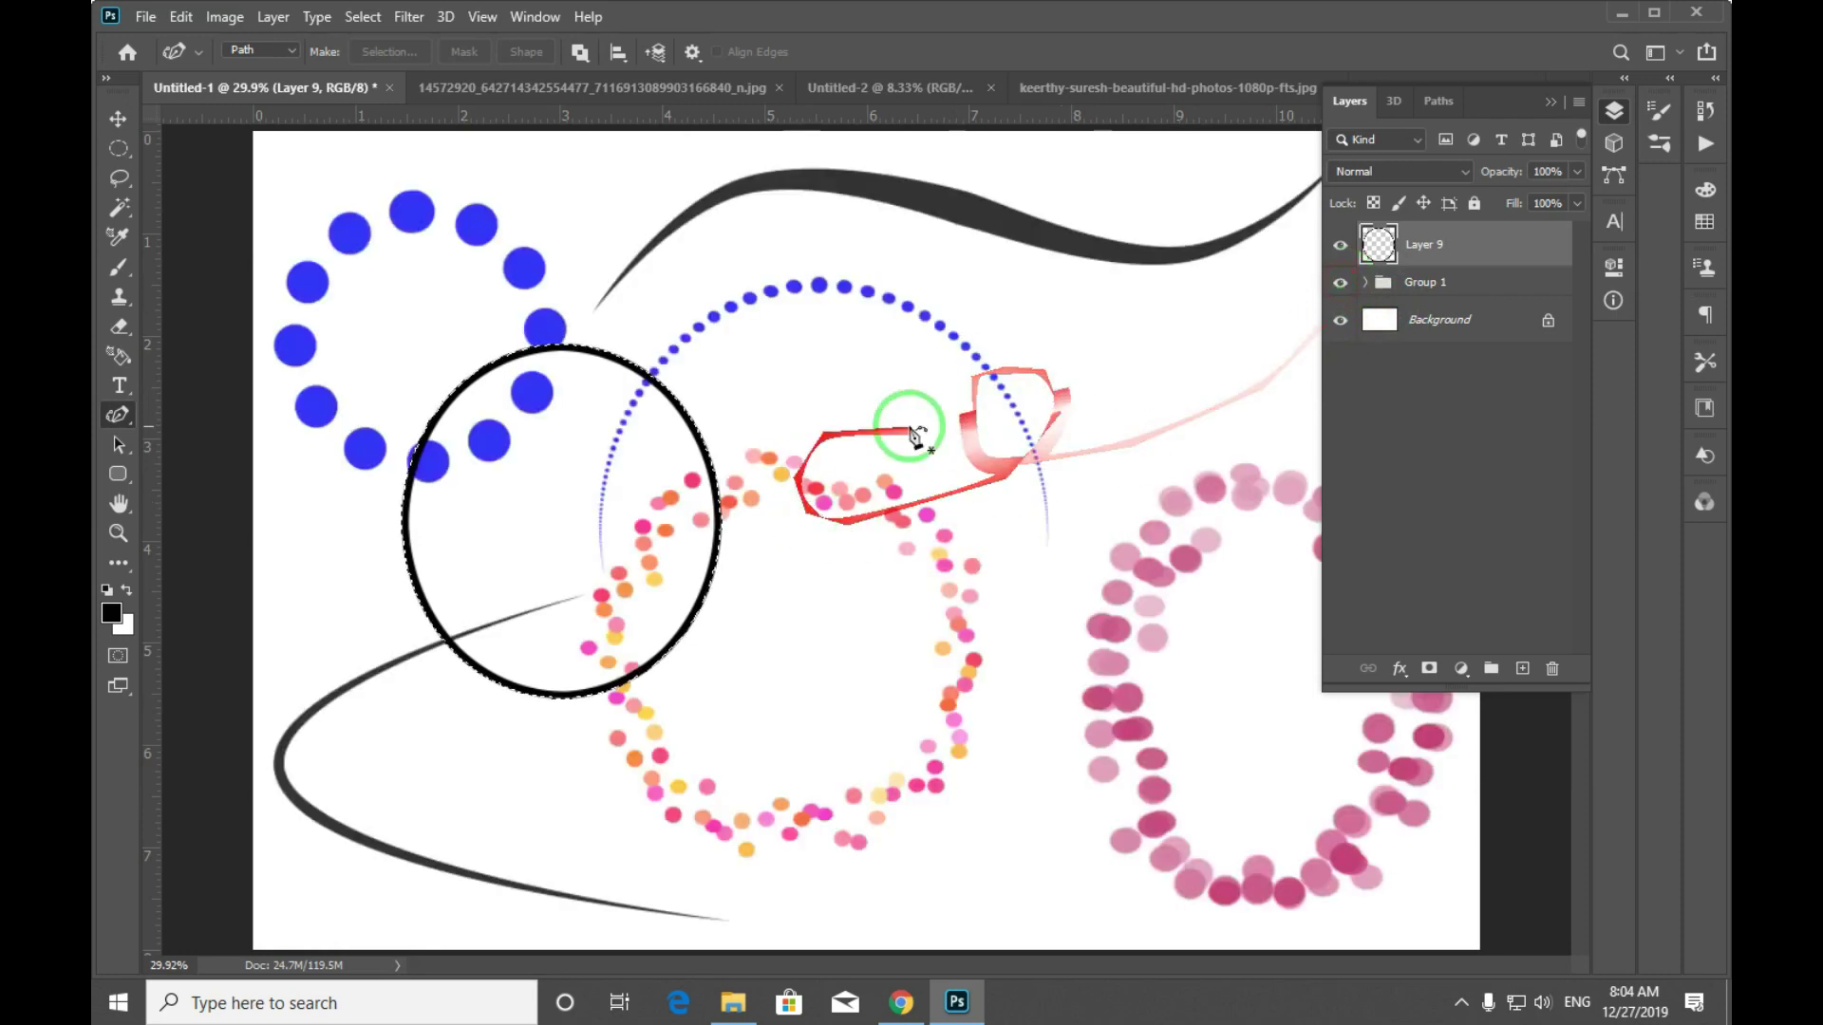
pyautogui.hotkey('ctrl', 'z')
pyautogui.hotkey('ctrl', 'z')
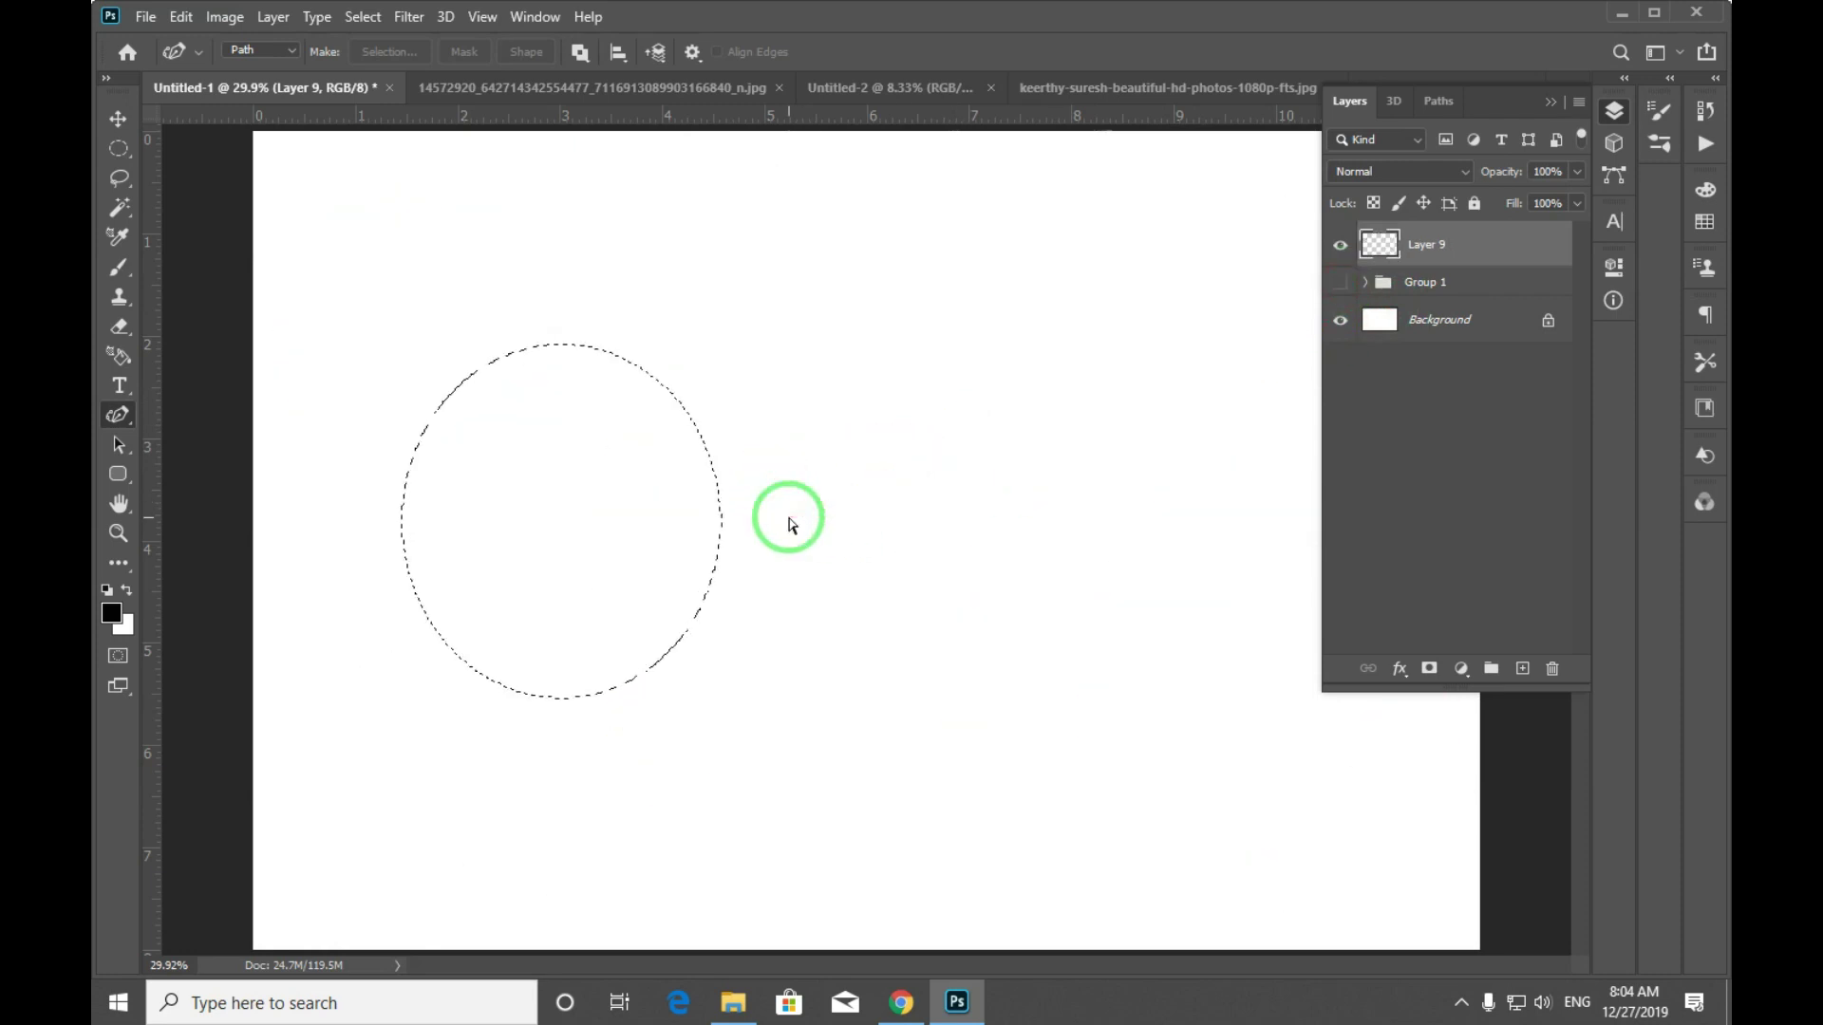
pyautogui.click(1340, 283)
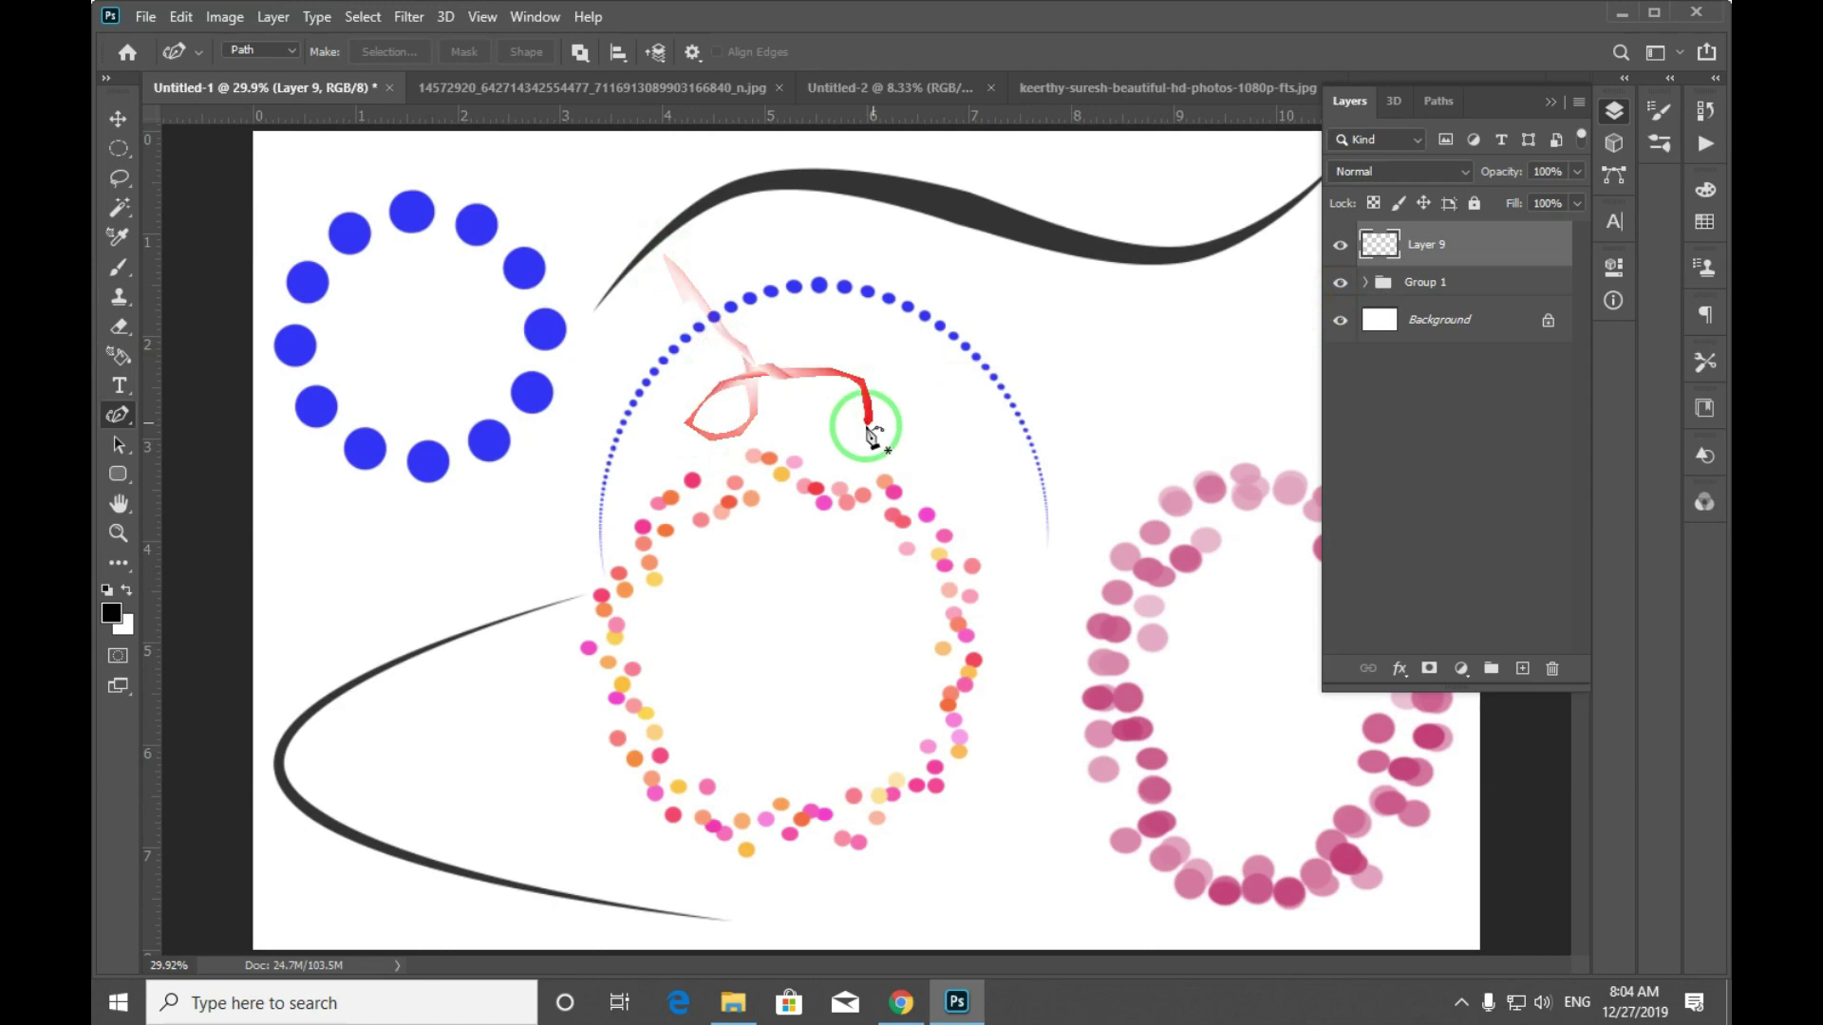
# View the hair-strand photo, then return to the Untitled-1 document.
pyautogui.click(575, 89)
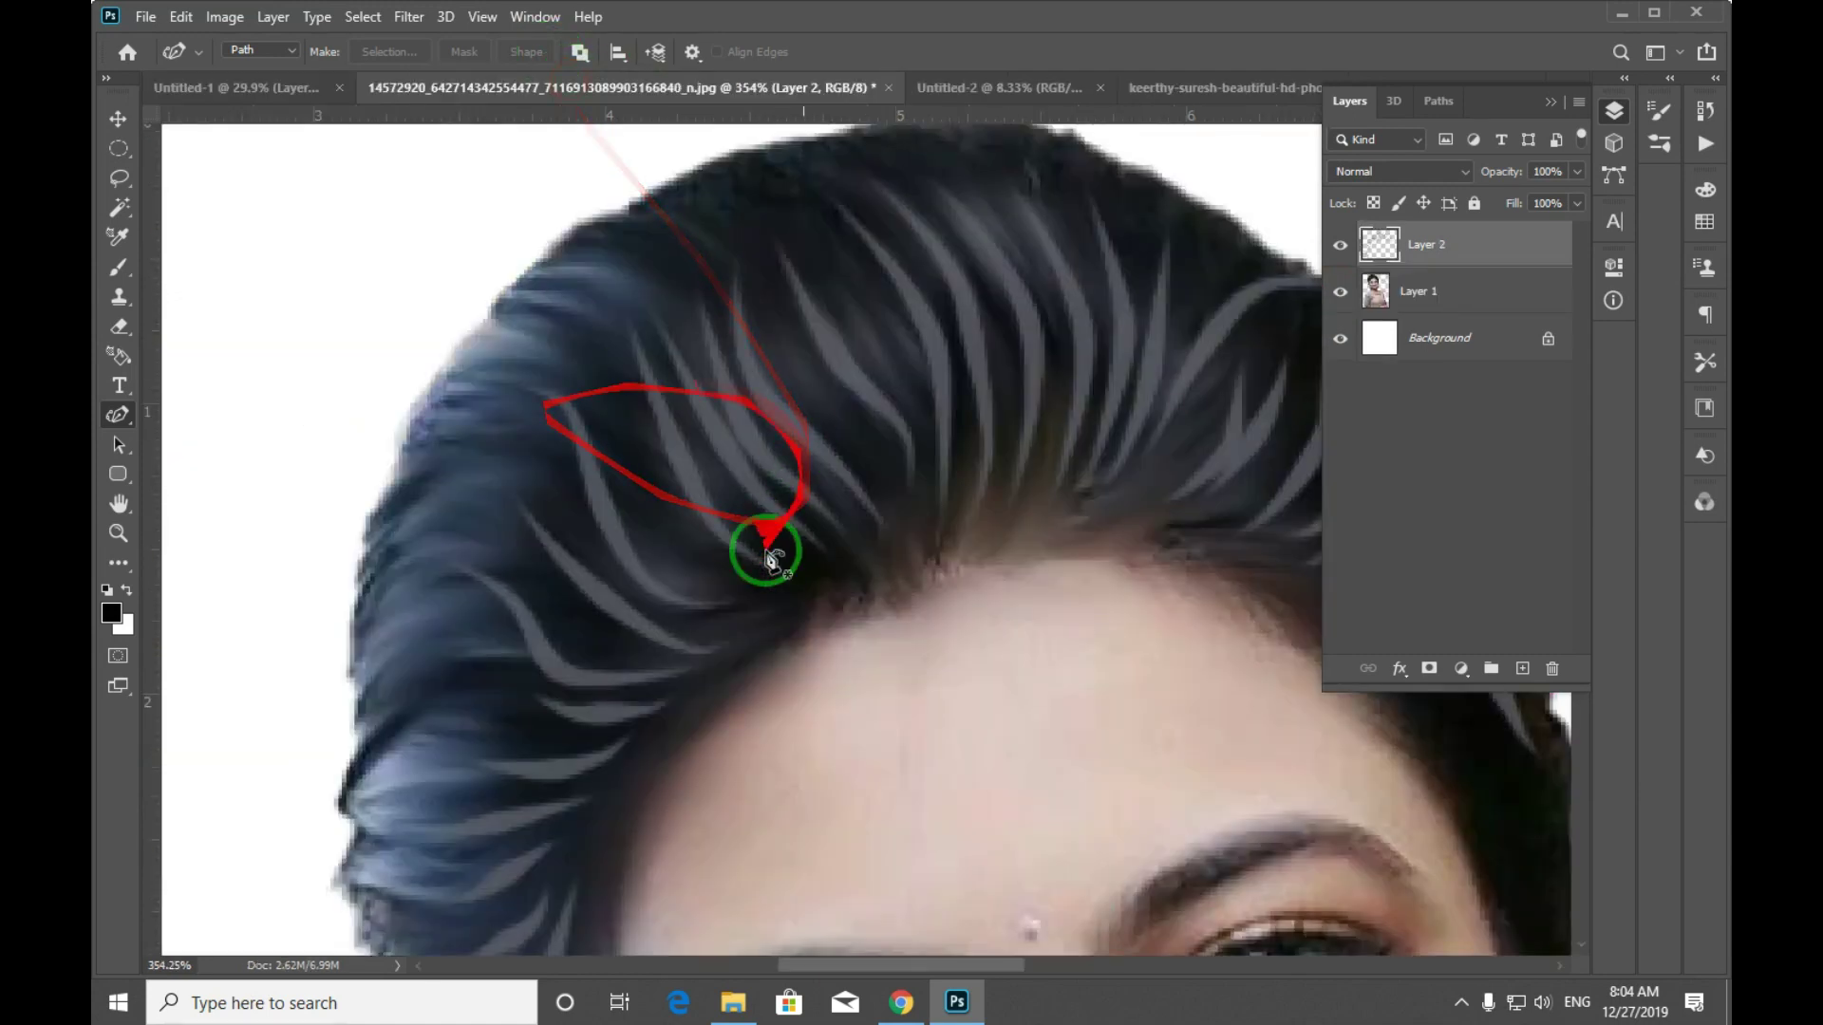
pyautogui.moveTo(769, 489); pyautogui.dragTo(642, 408)
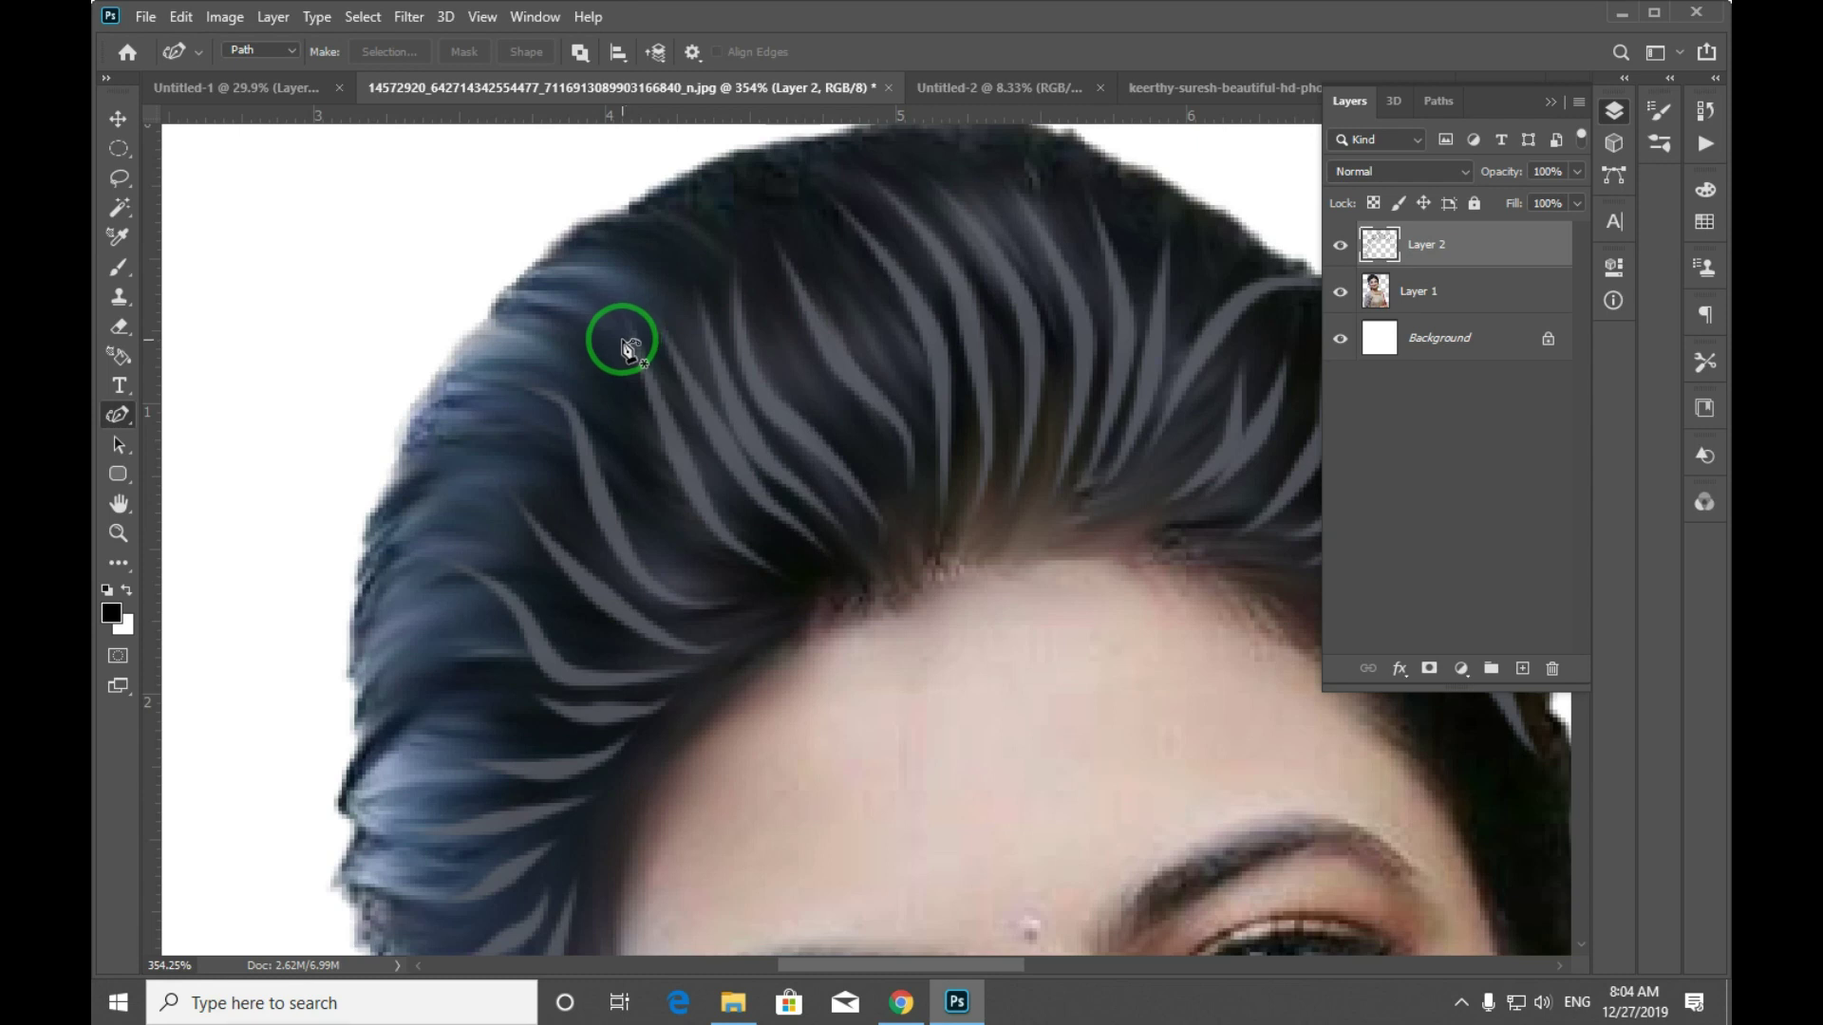
pyautogui.click(233, 86)
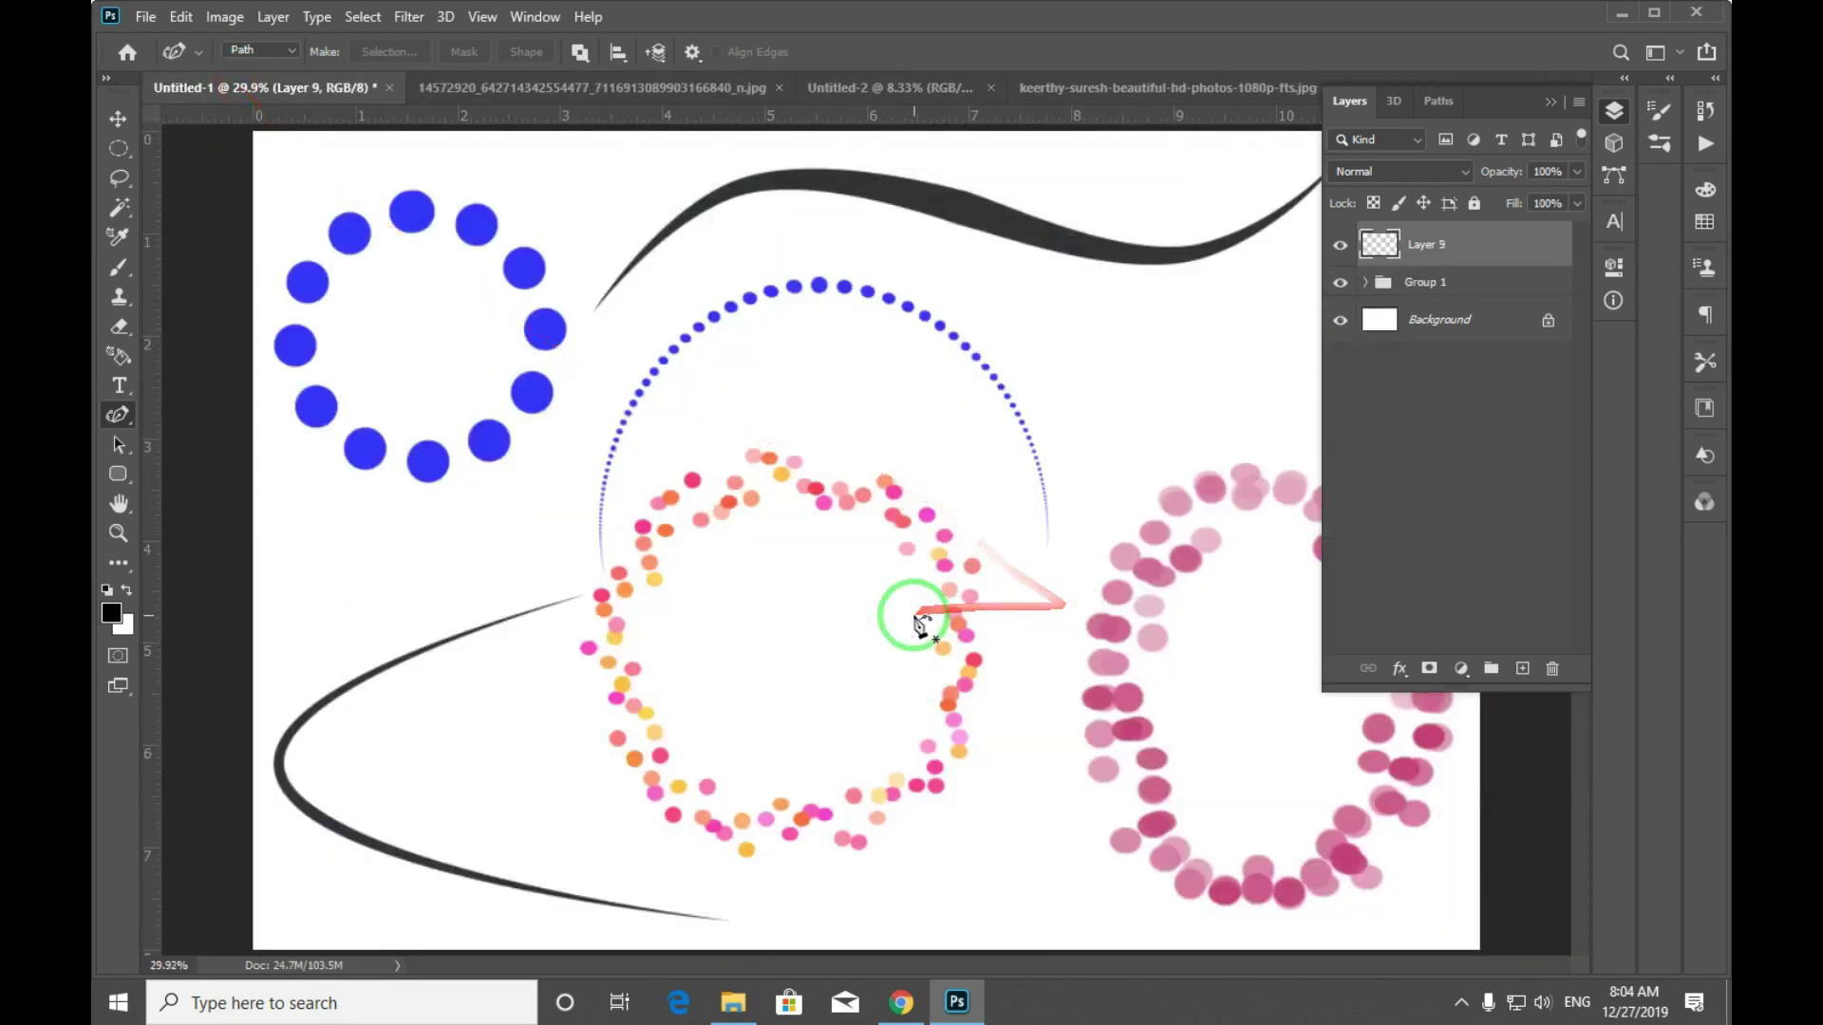
# Hide Group 1, draw a closed four-anchor oval path, then try an elliptical selection.
pyautogui.click(1339, 282)
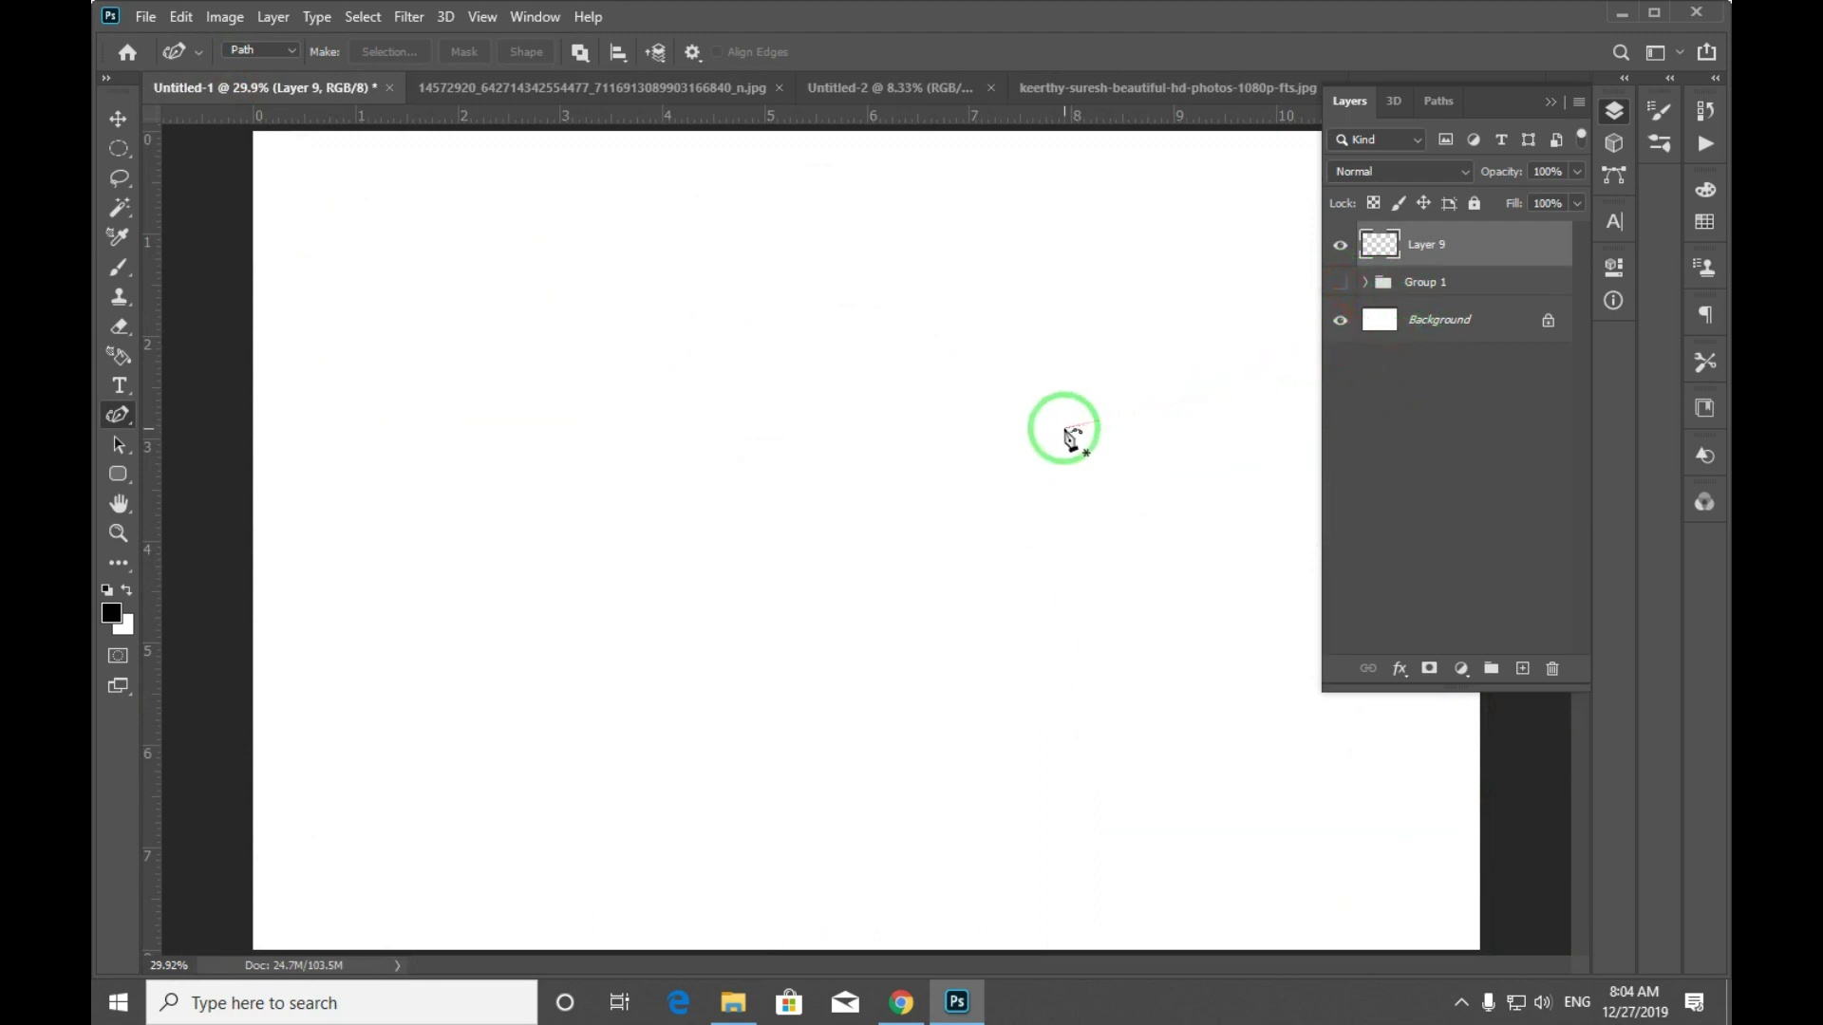
pyautogui.click(354, 475)
pyautogui.click(957, 334)
pyautogui.click(1042, 617)
pyautogui.click(491, 727)
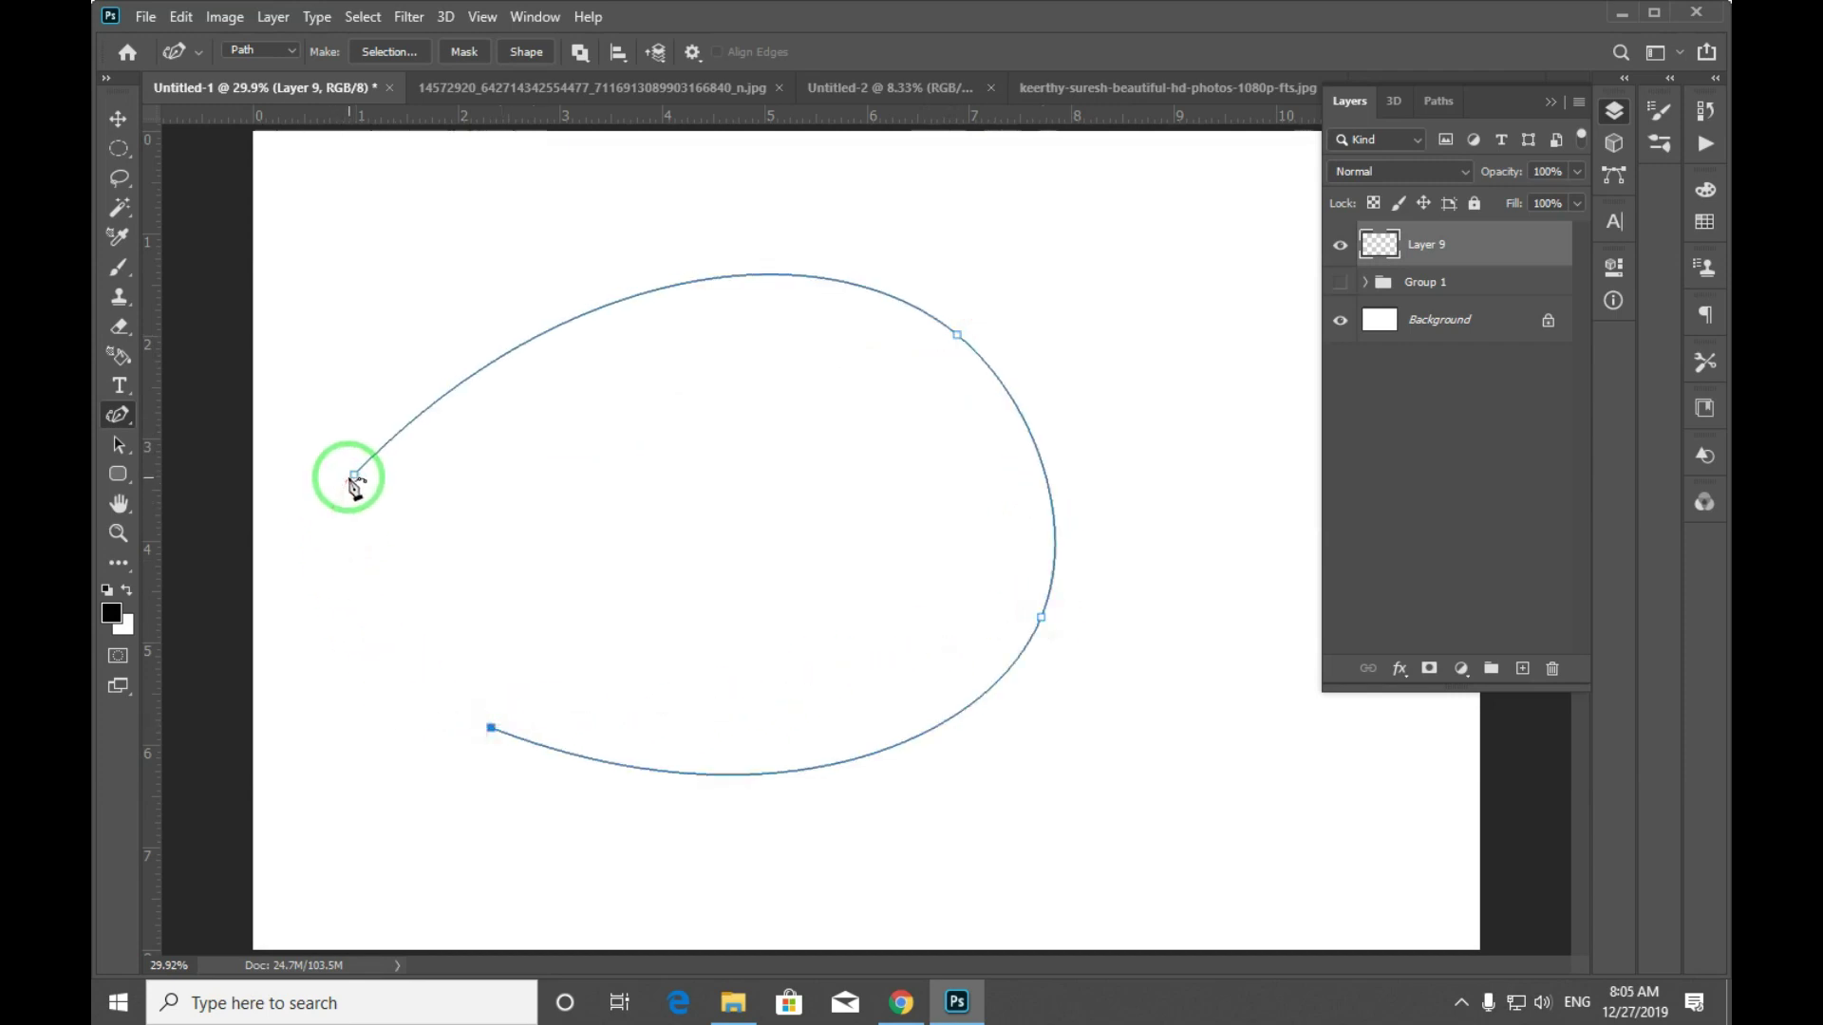
pyautogui.click(354, 475)
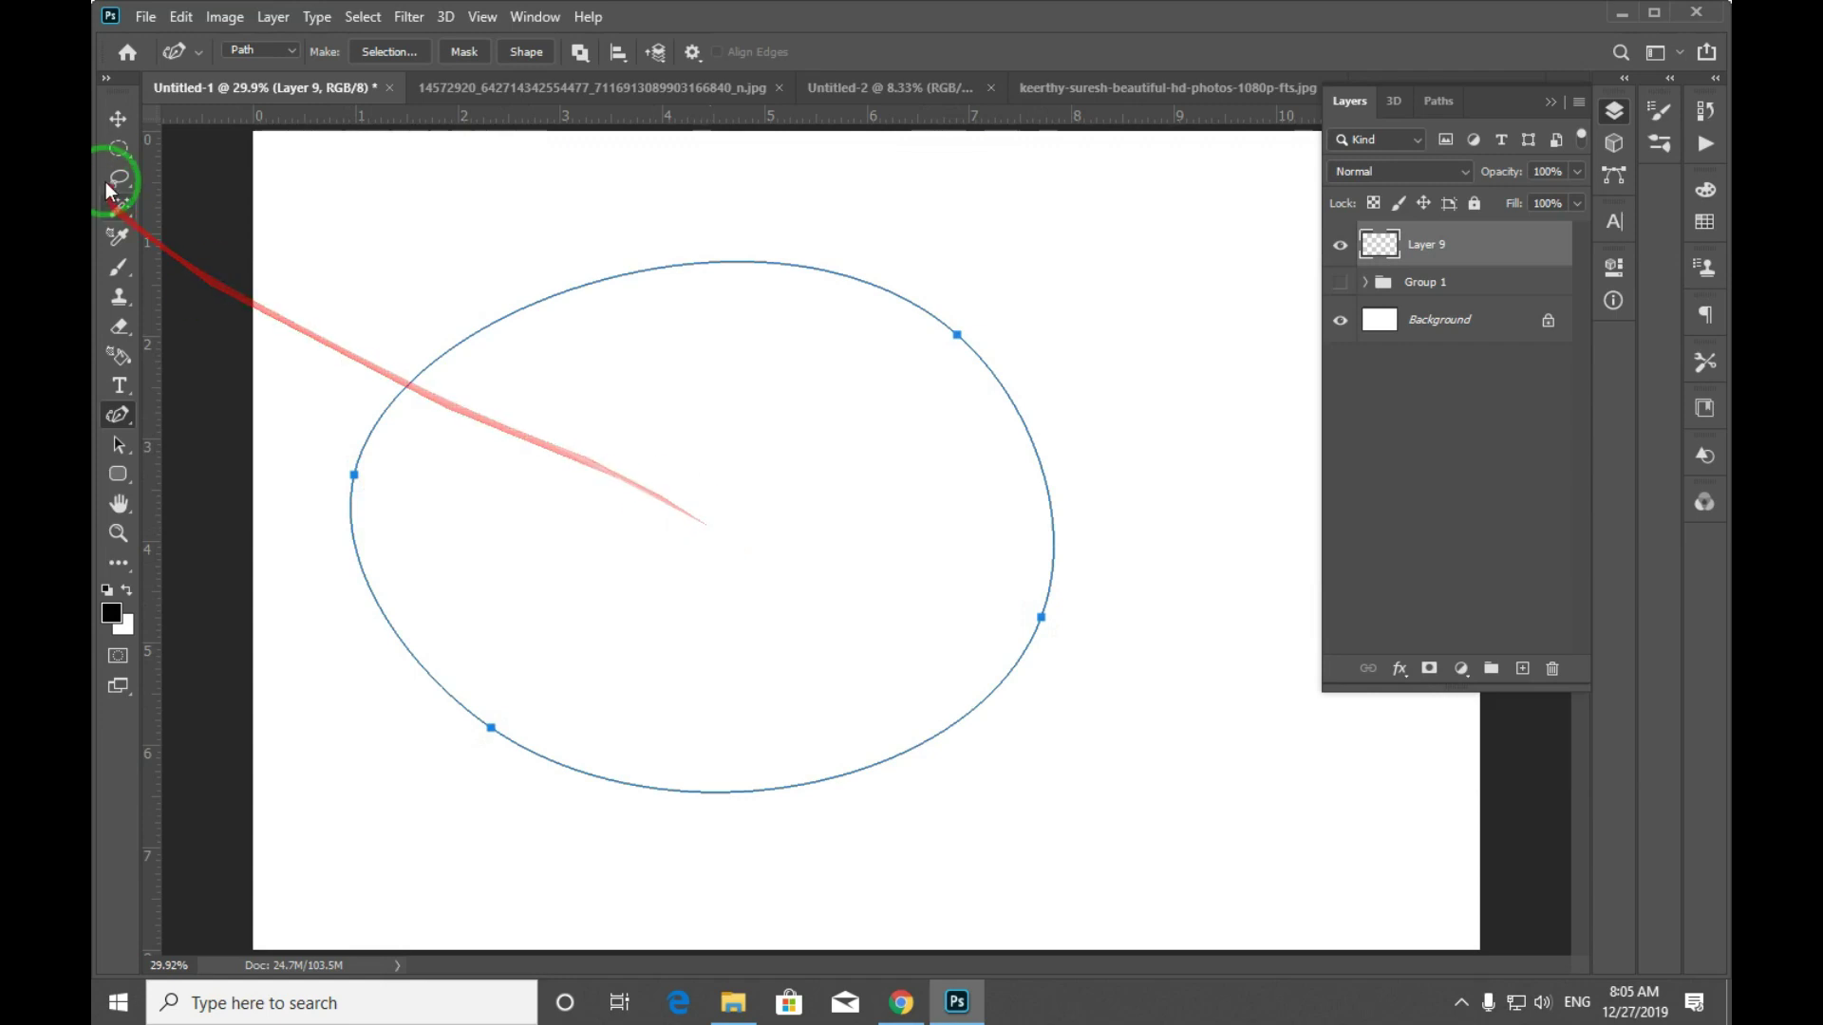
pyautogui.click(118, 148)
pyautogui.moveTo(446, 205); pyautogui.dragTo(679, 486)
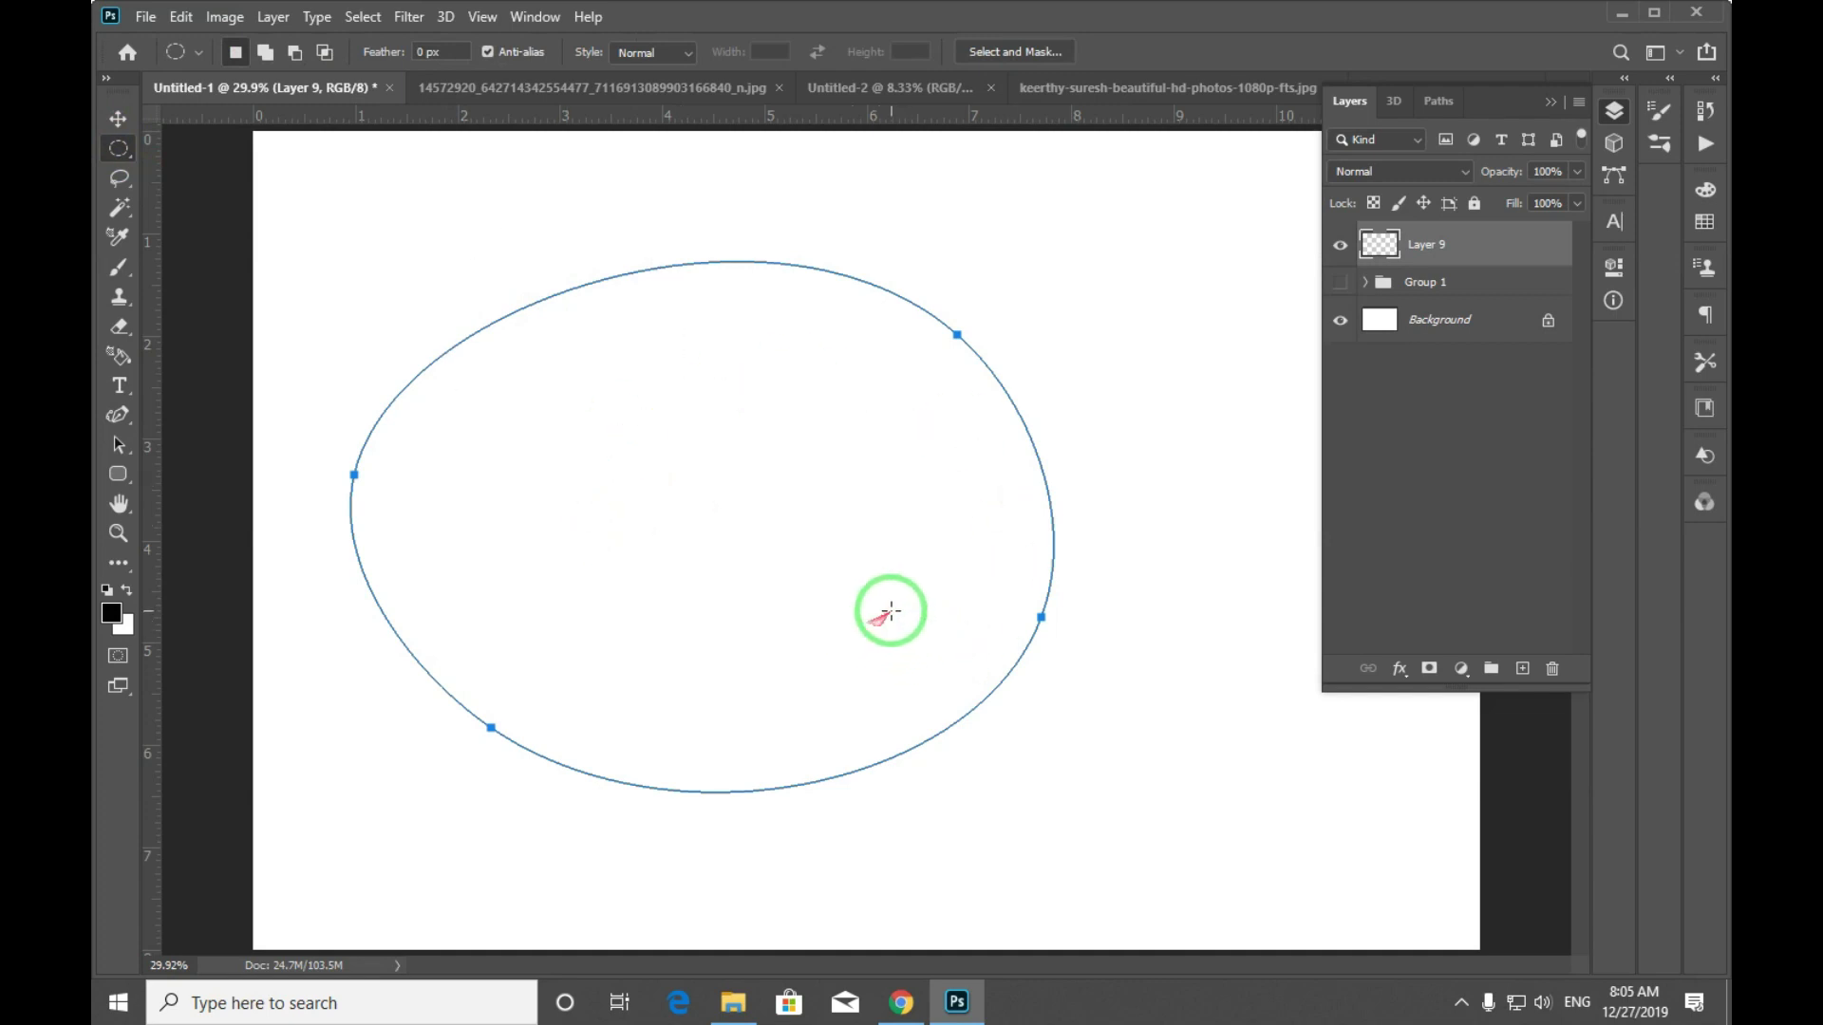
# Fill the oval path with 50% Gray, then undo the fill.
pyautogui.press('p')
pyautogui.rightClick(903, 388)
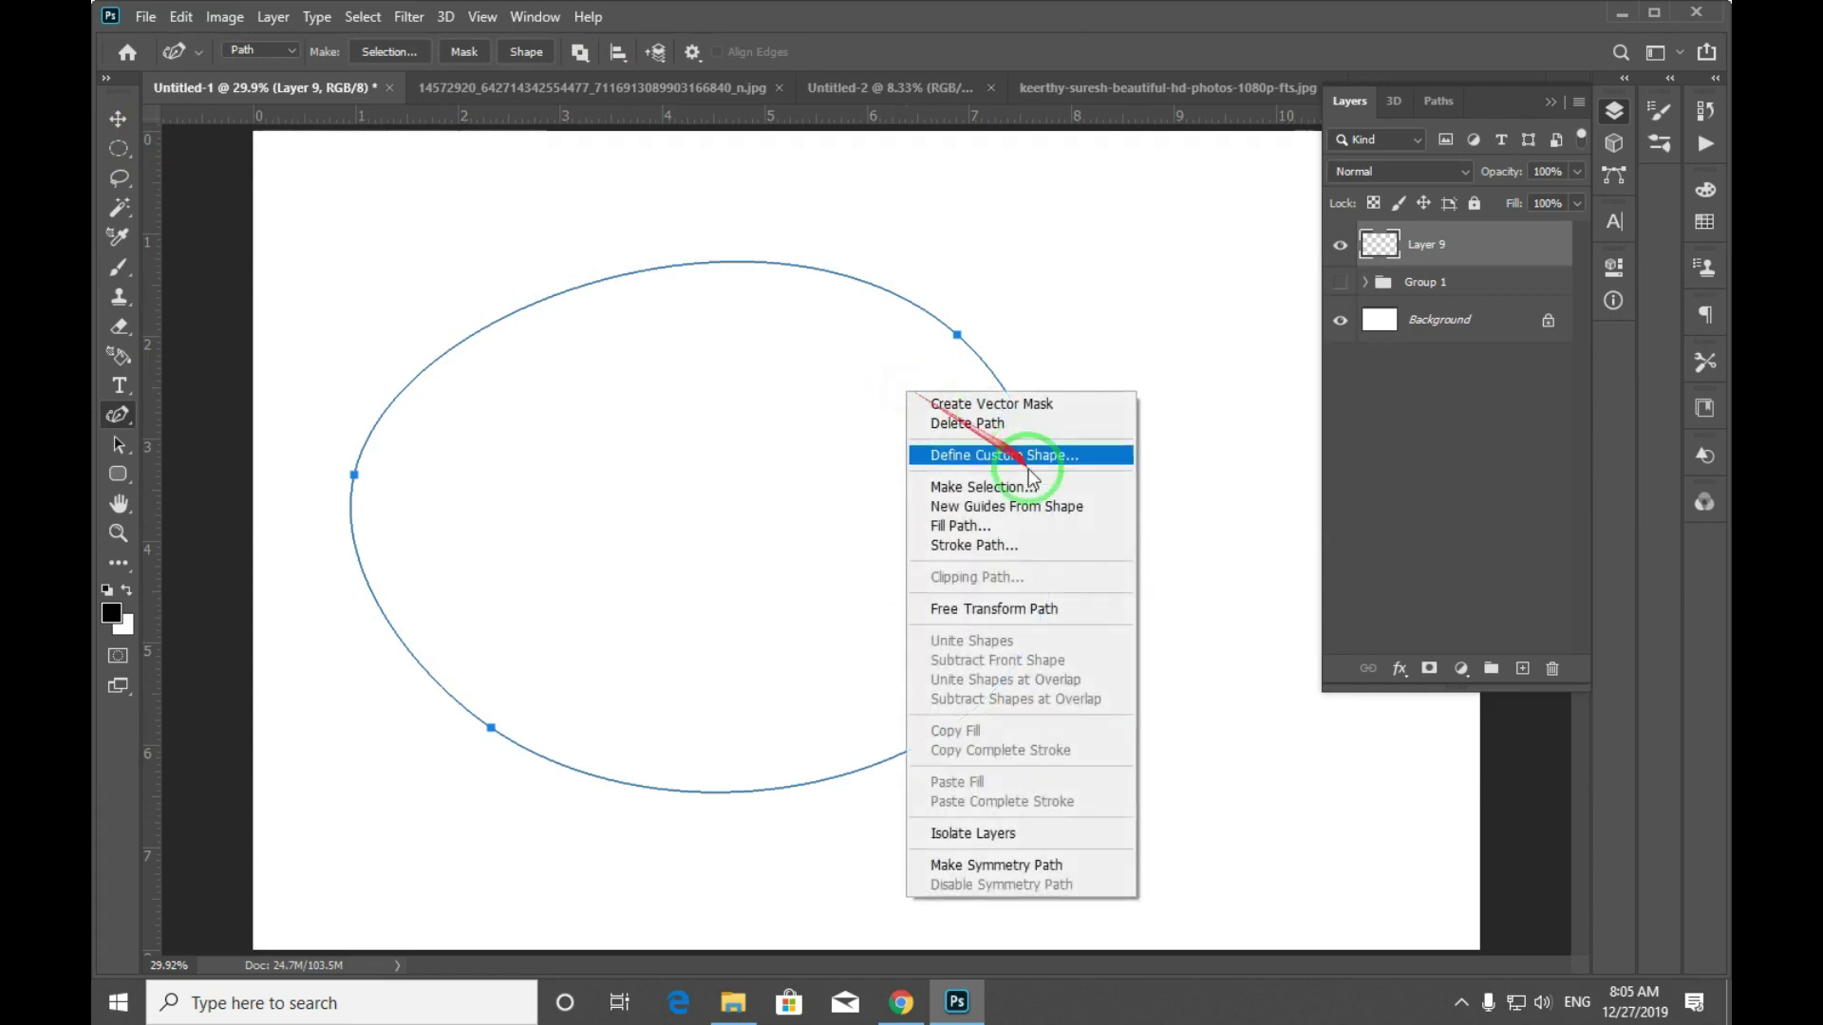
pyautogui.click(973, 527)
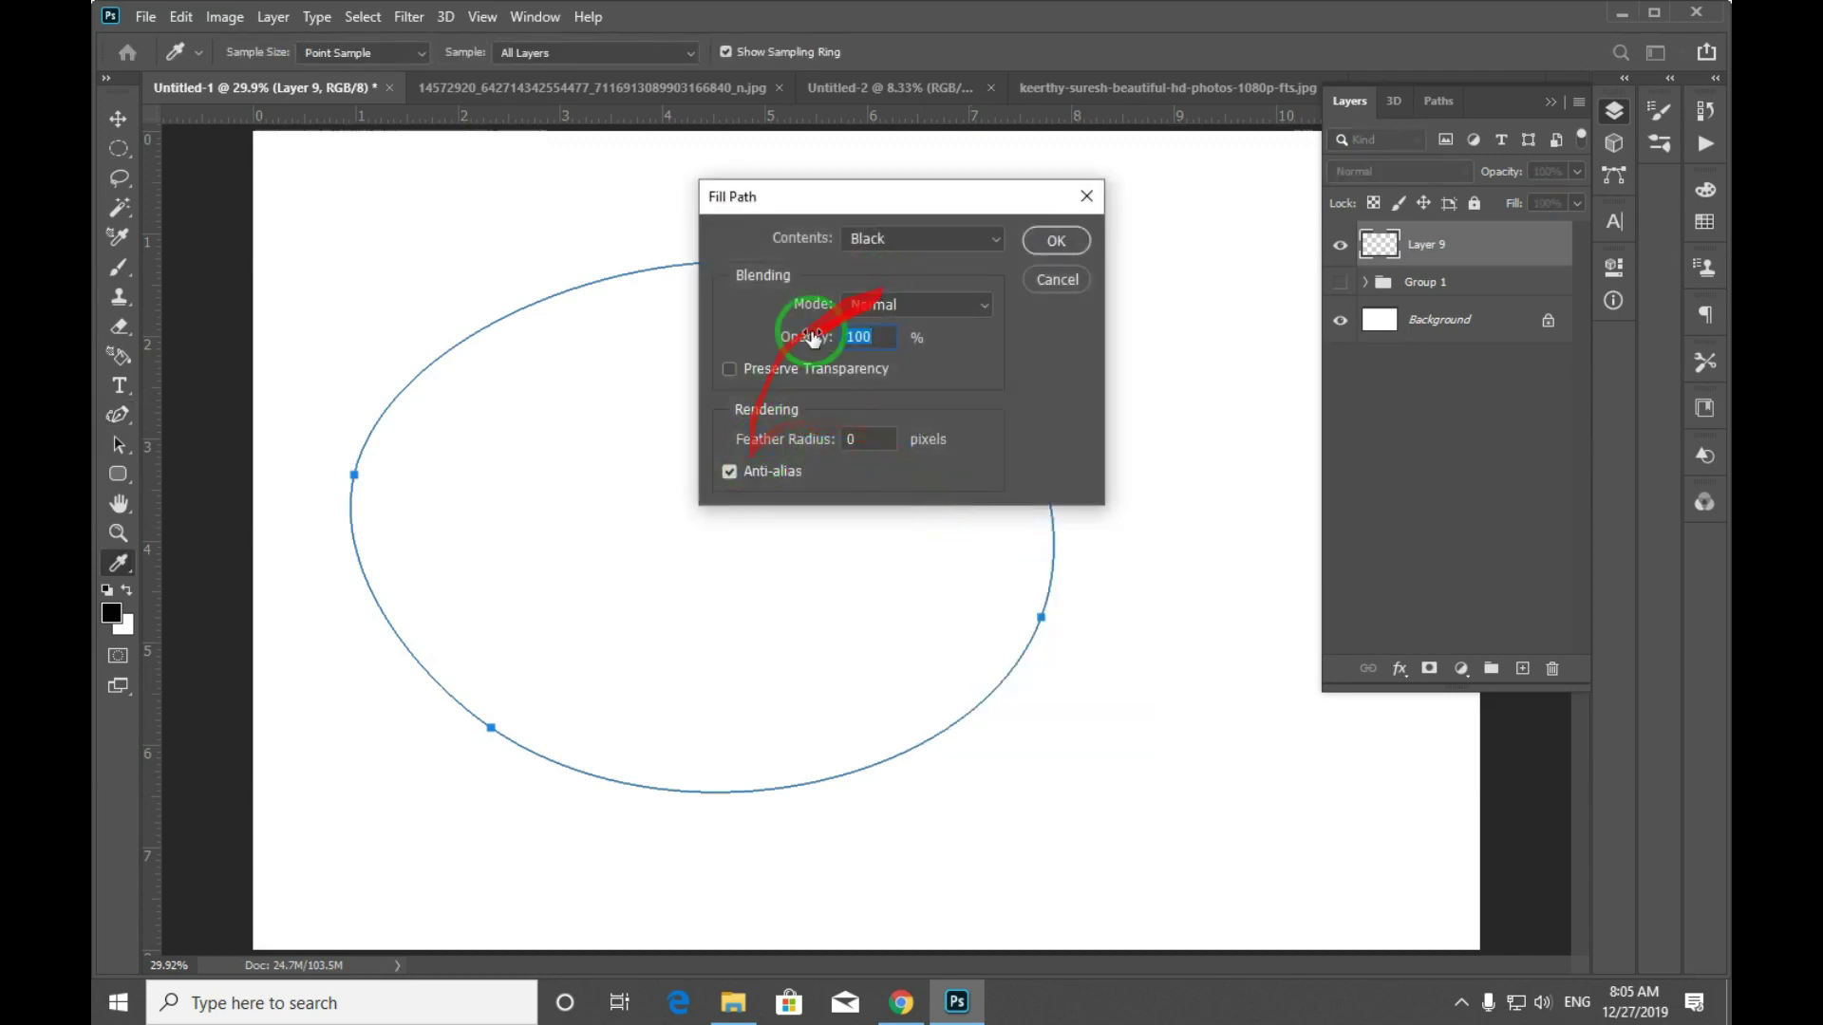
pyautogui.click(942, 242)
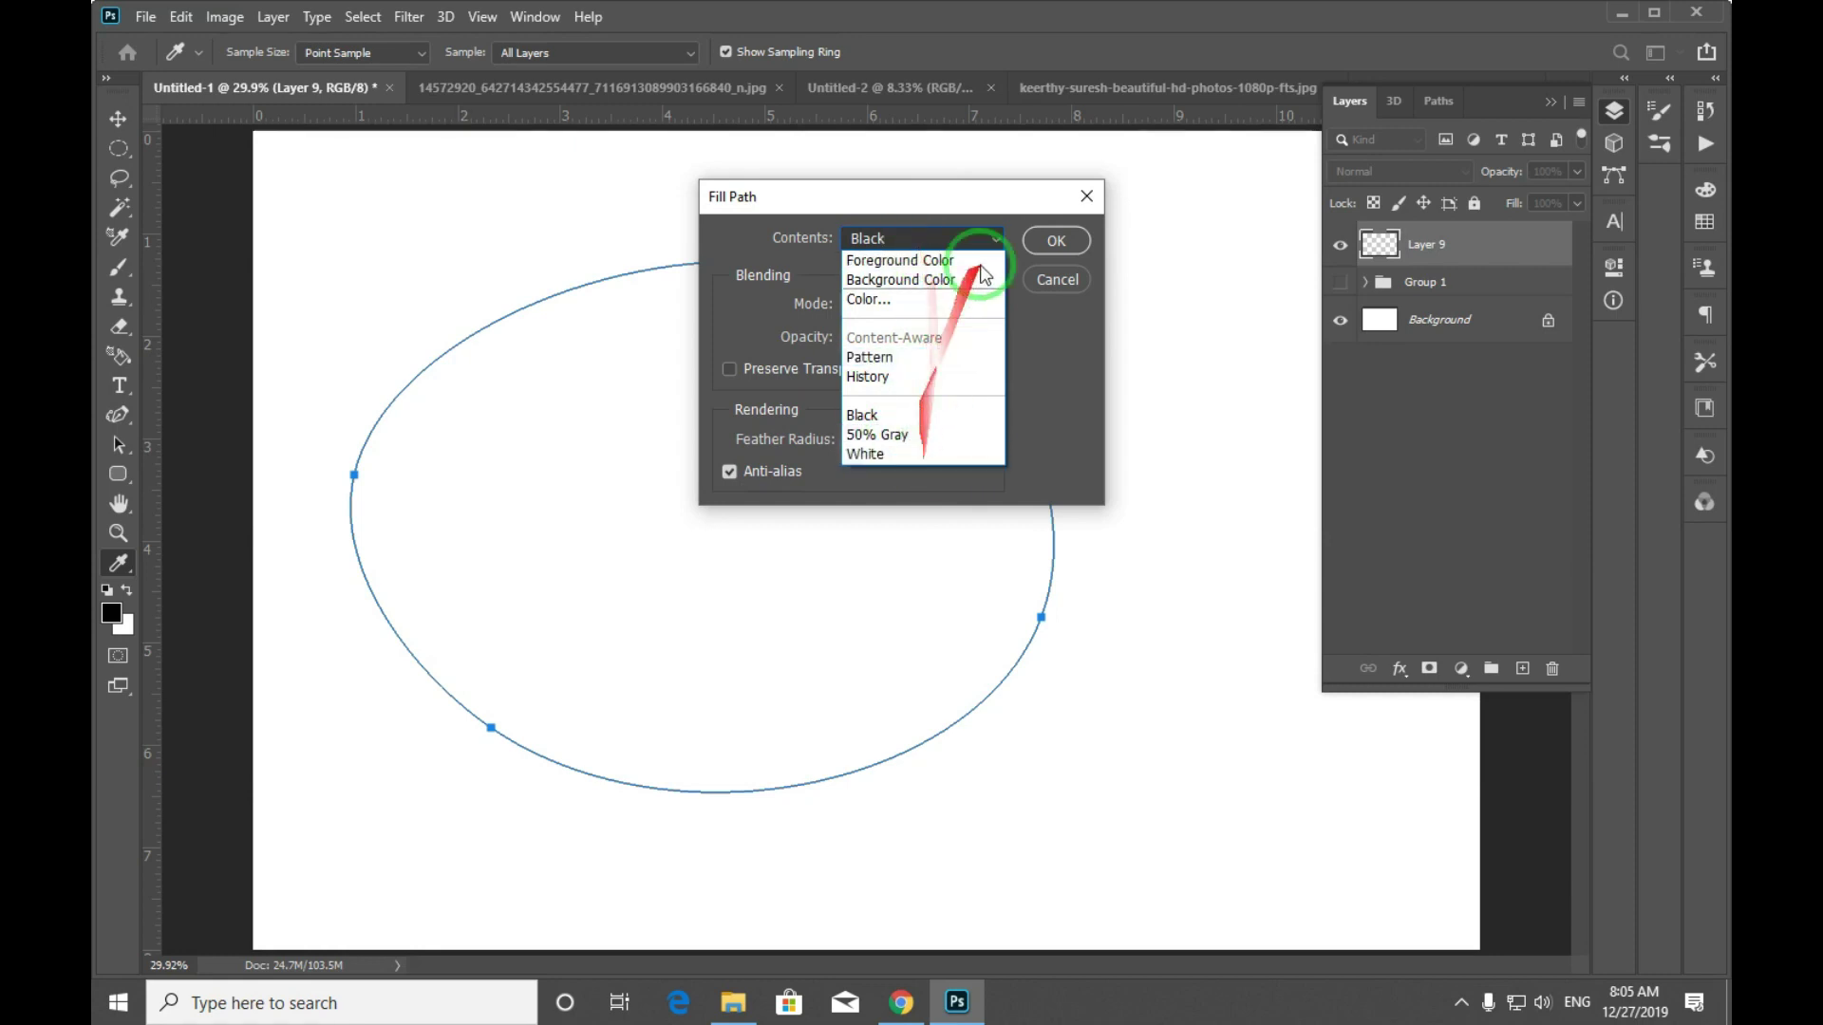
pyautogui.click(935, 435)
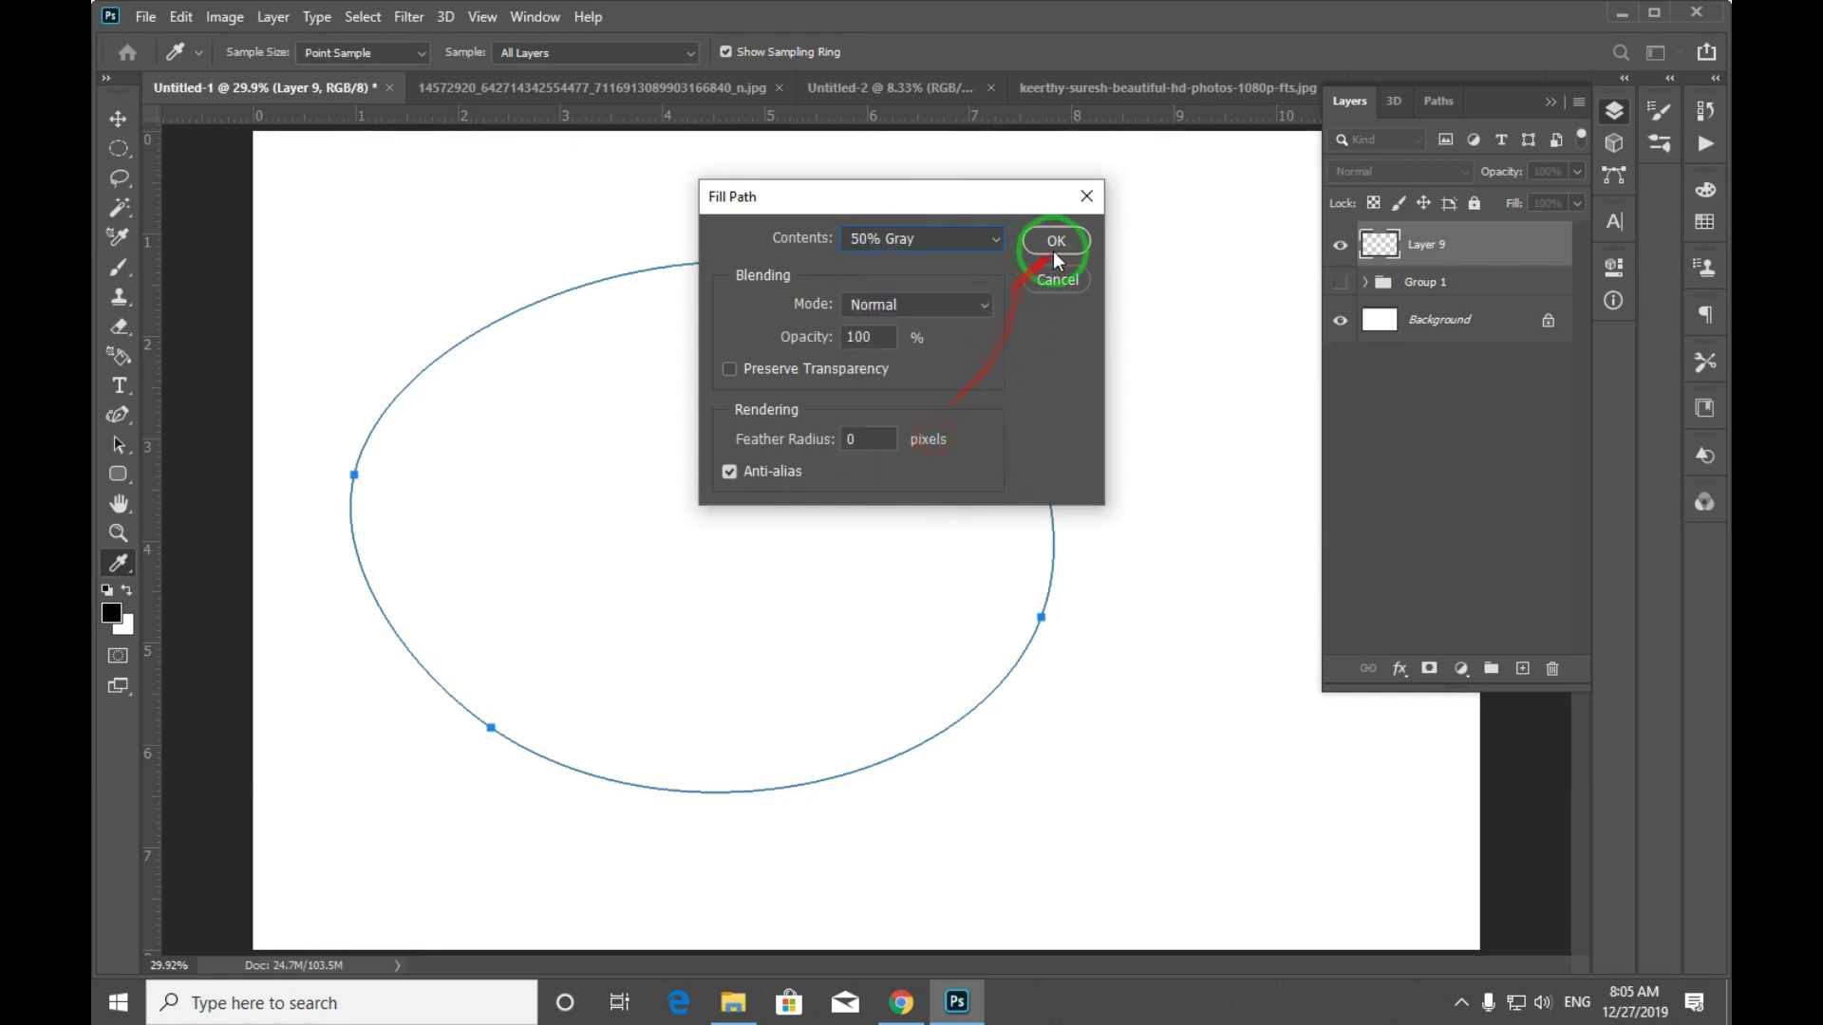
pyautogui.click(1056, 243)
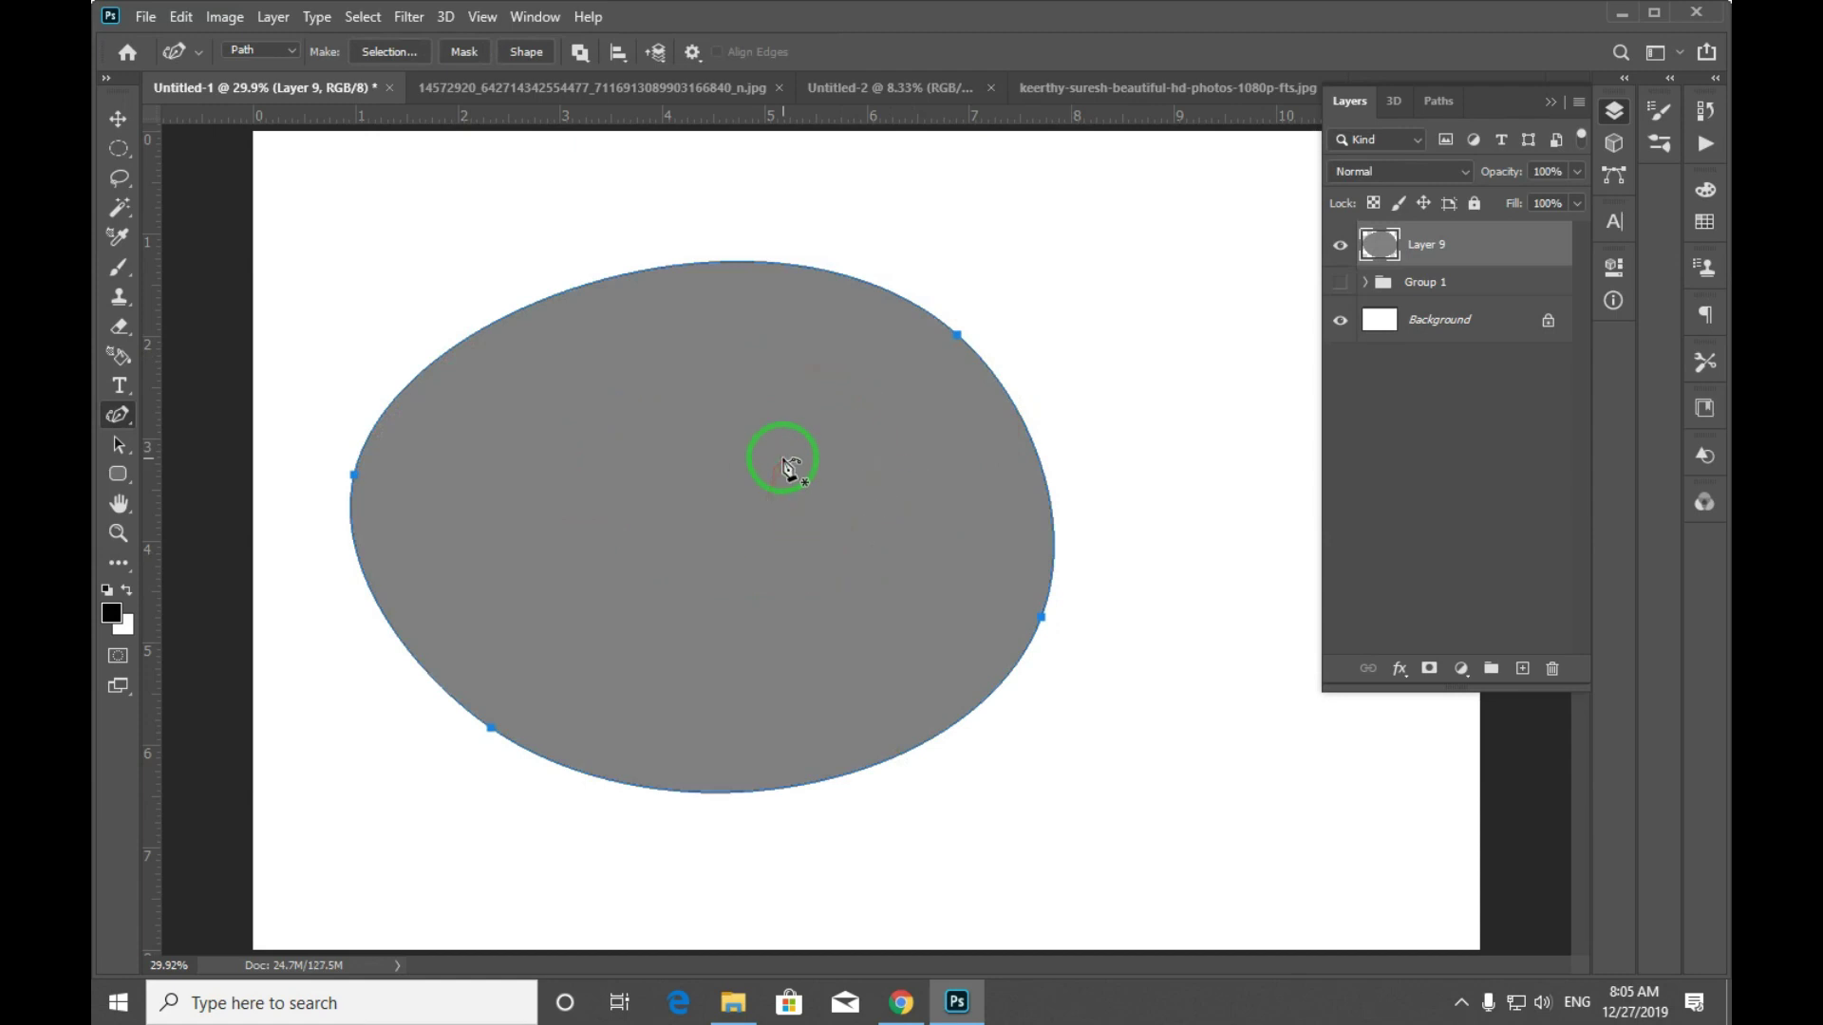
pyautogui.hotkey('ctrl', 'z')
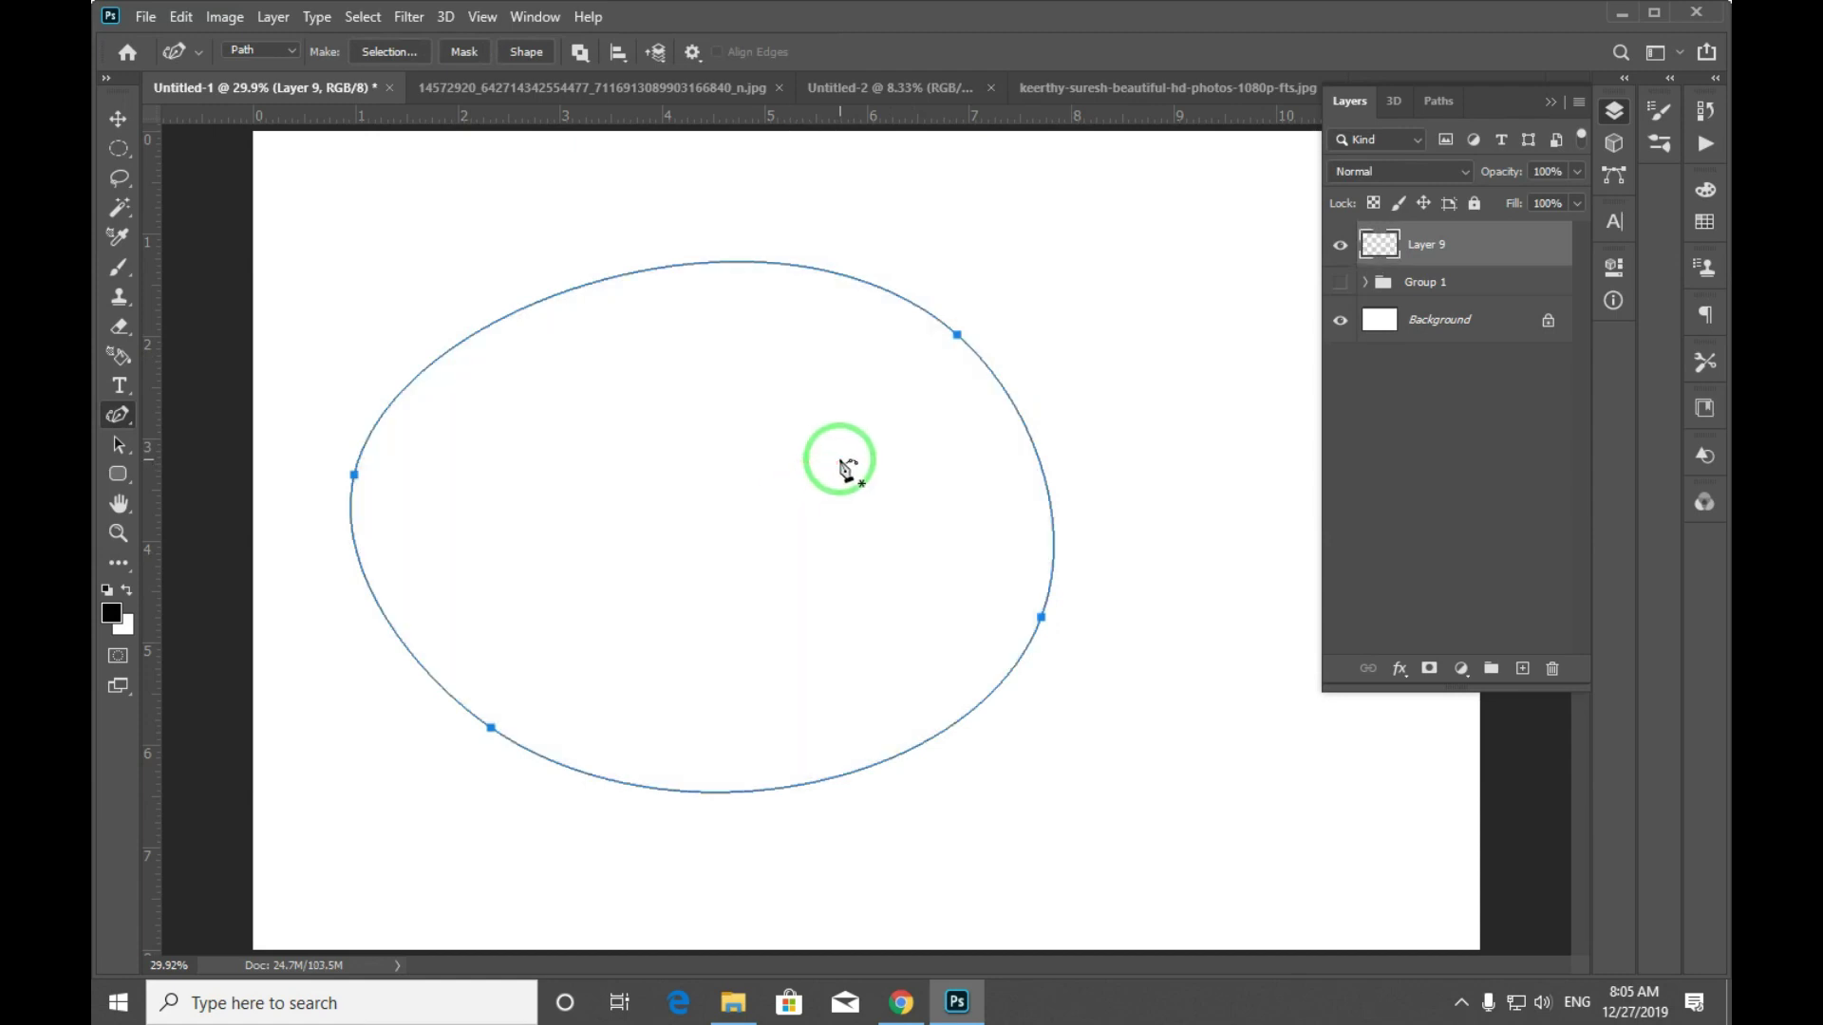
pyautogui.rightClick(871, 383)
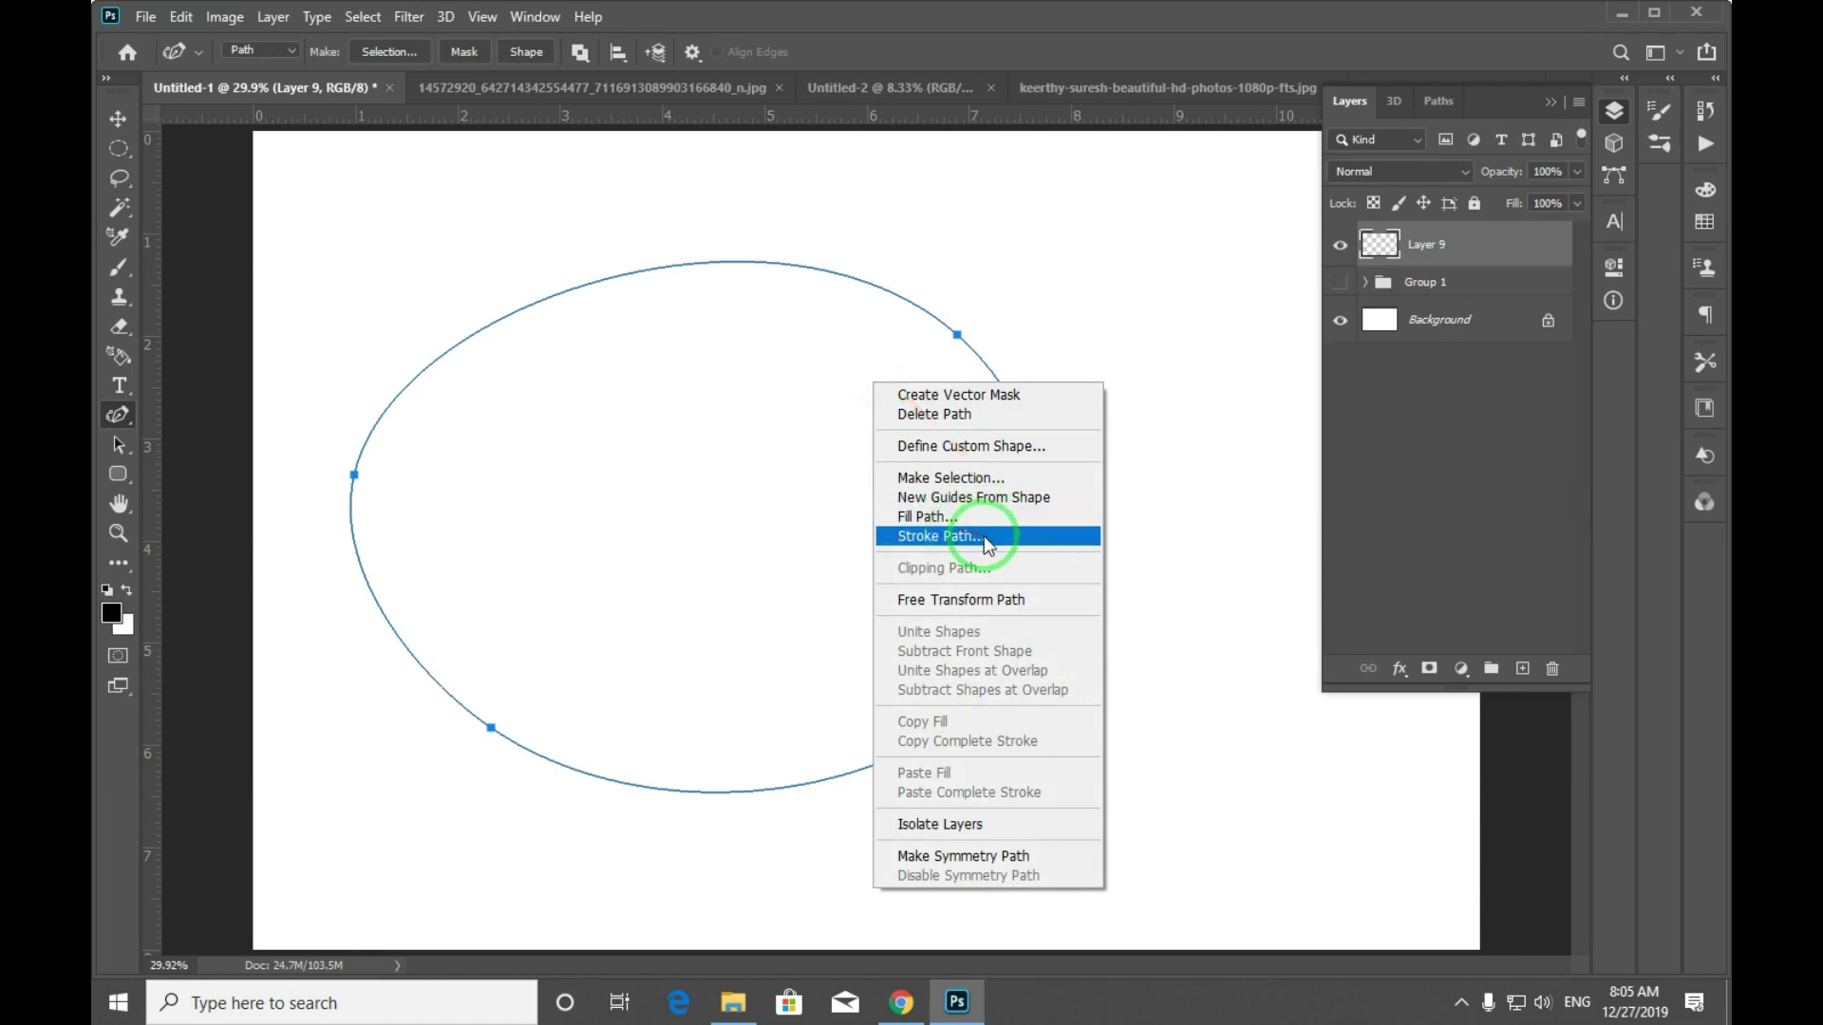
pyautogui.click(987, 537)
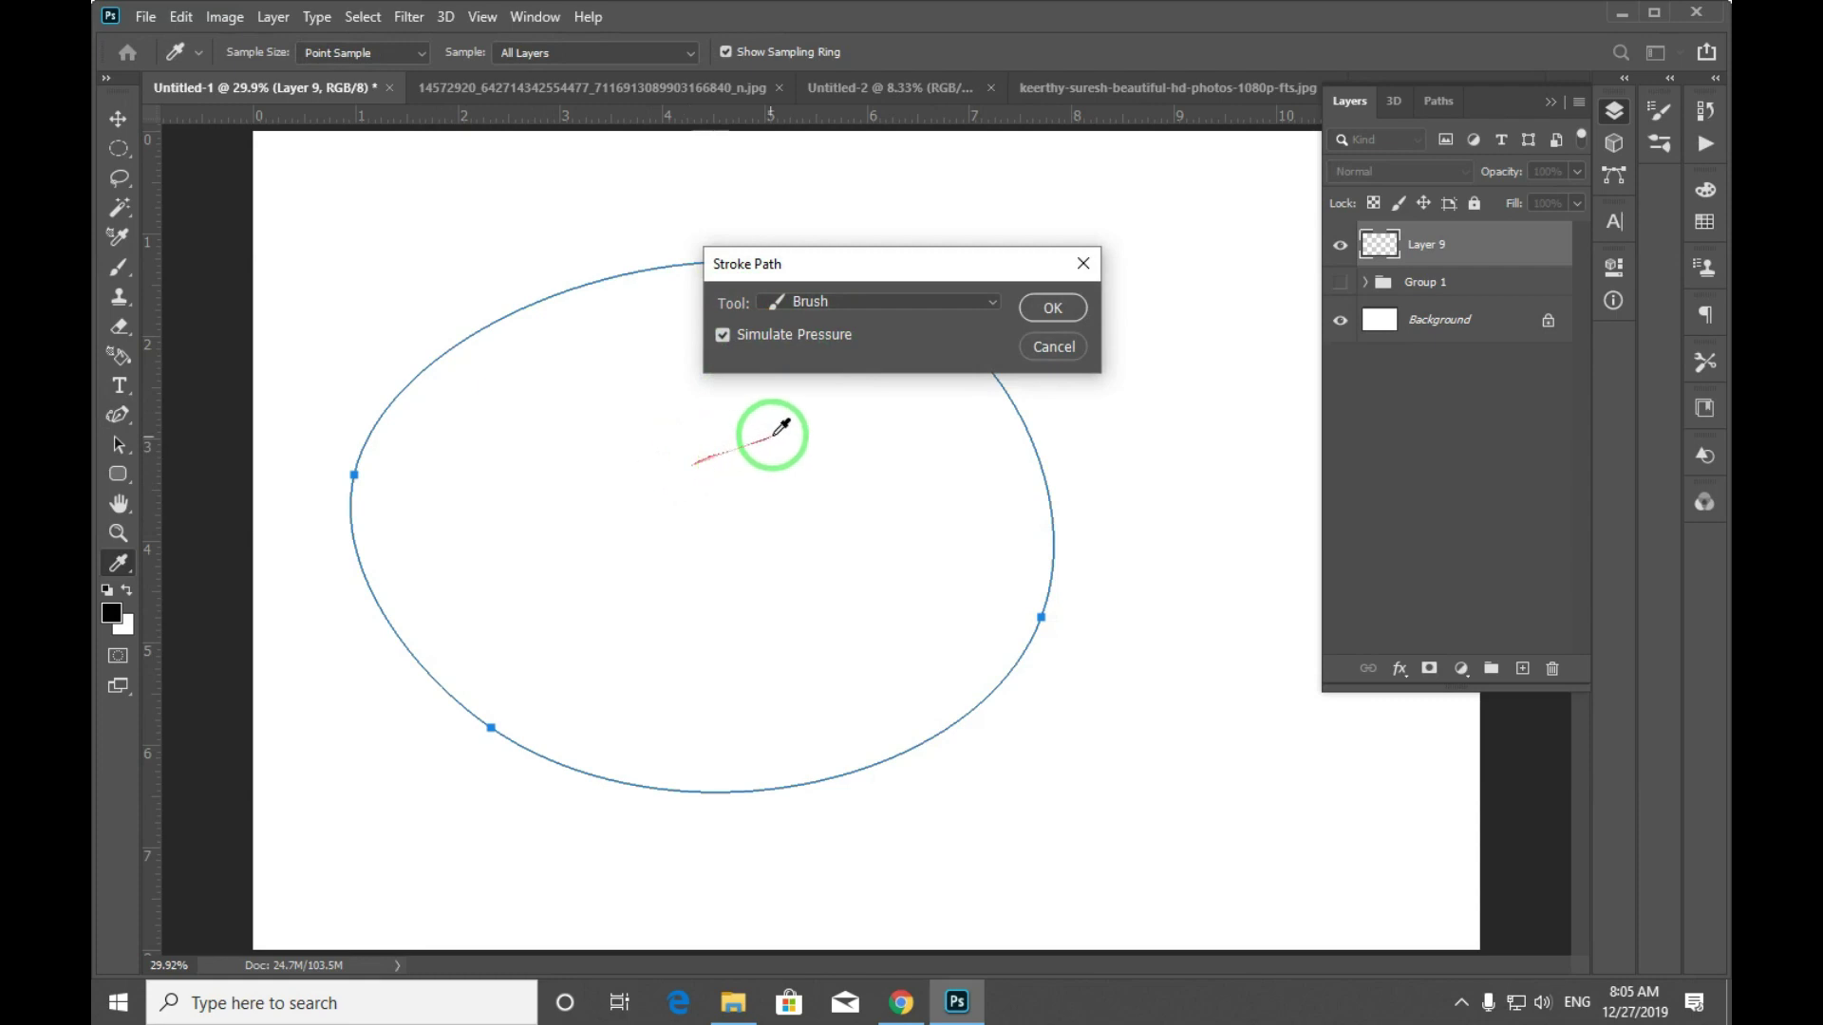
pyautogui.click(987, 304)
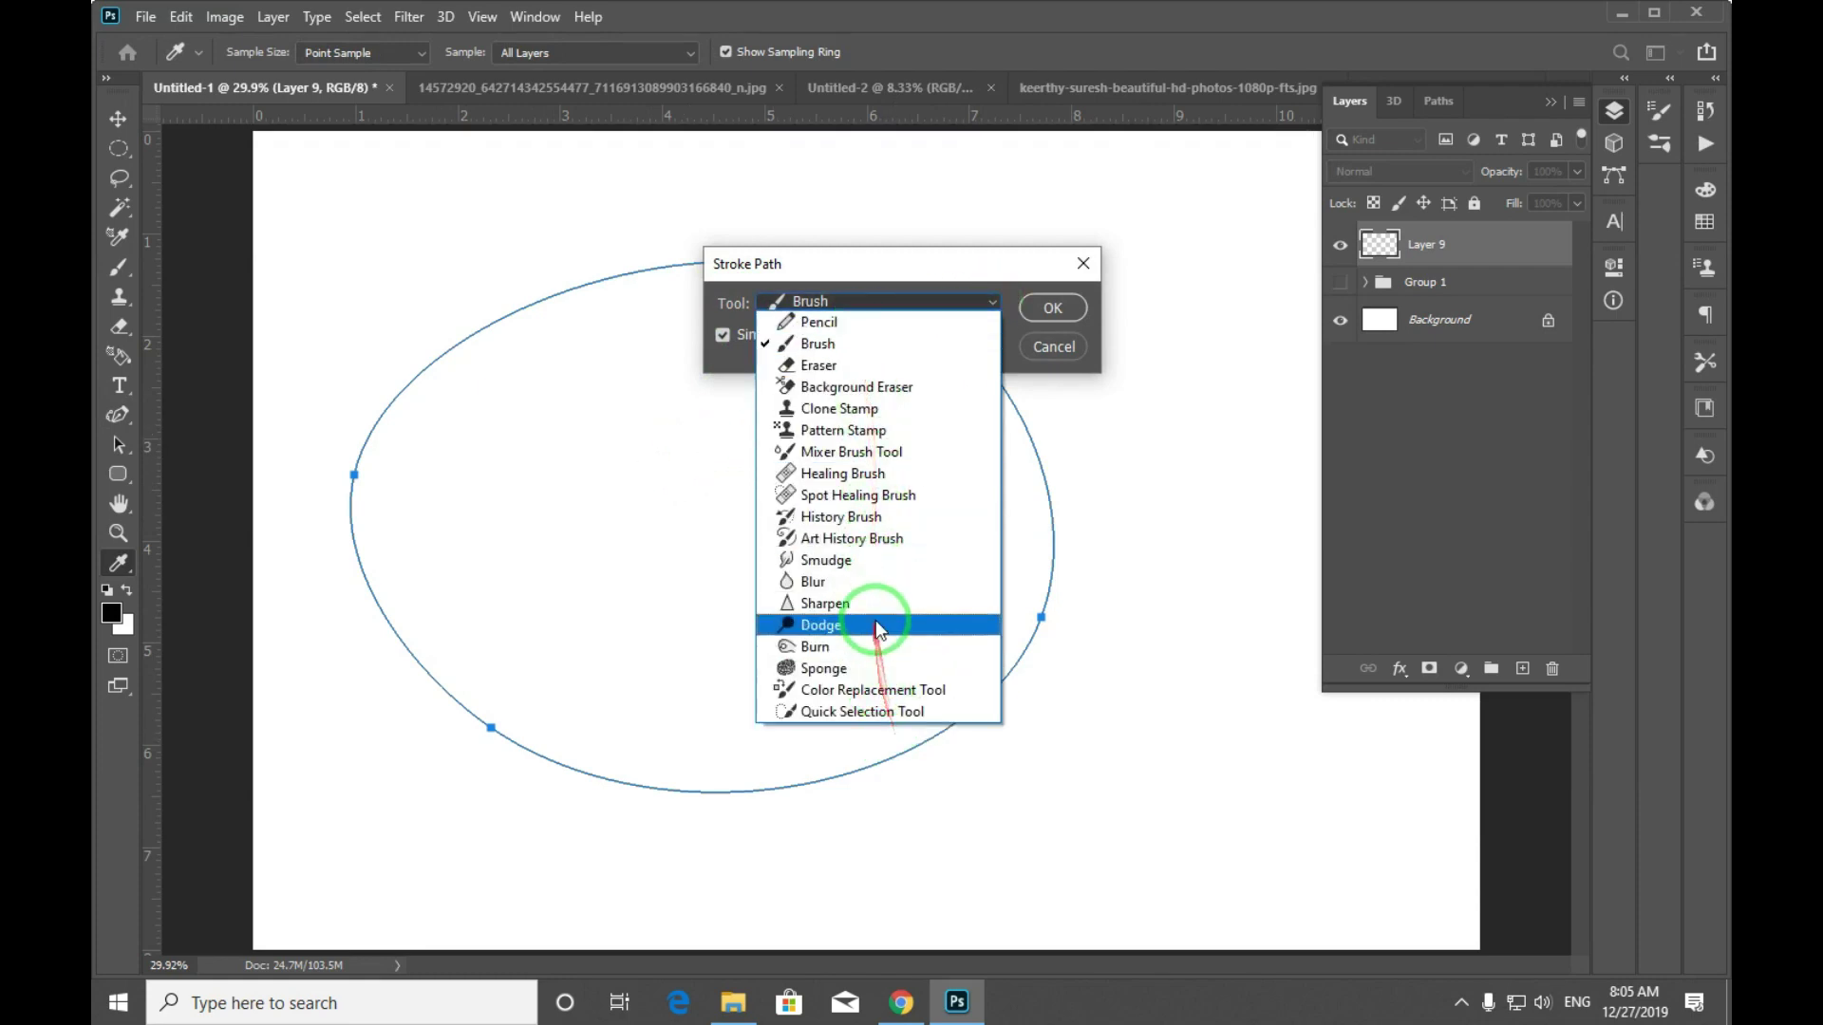
pyautogui.click(843, 346)
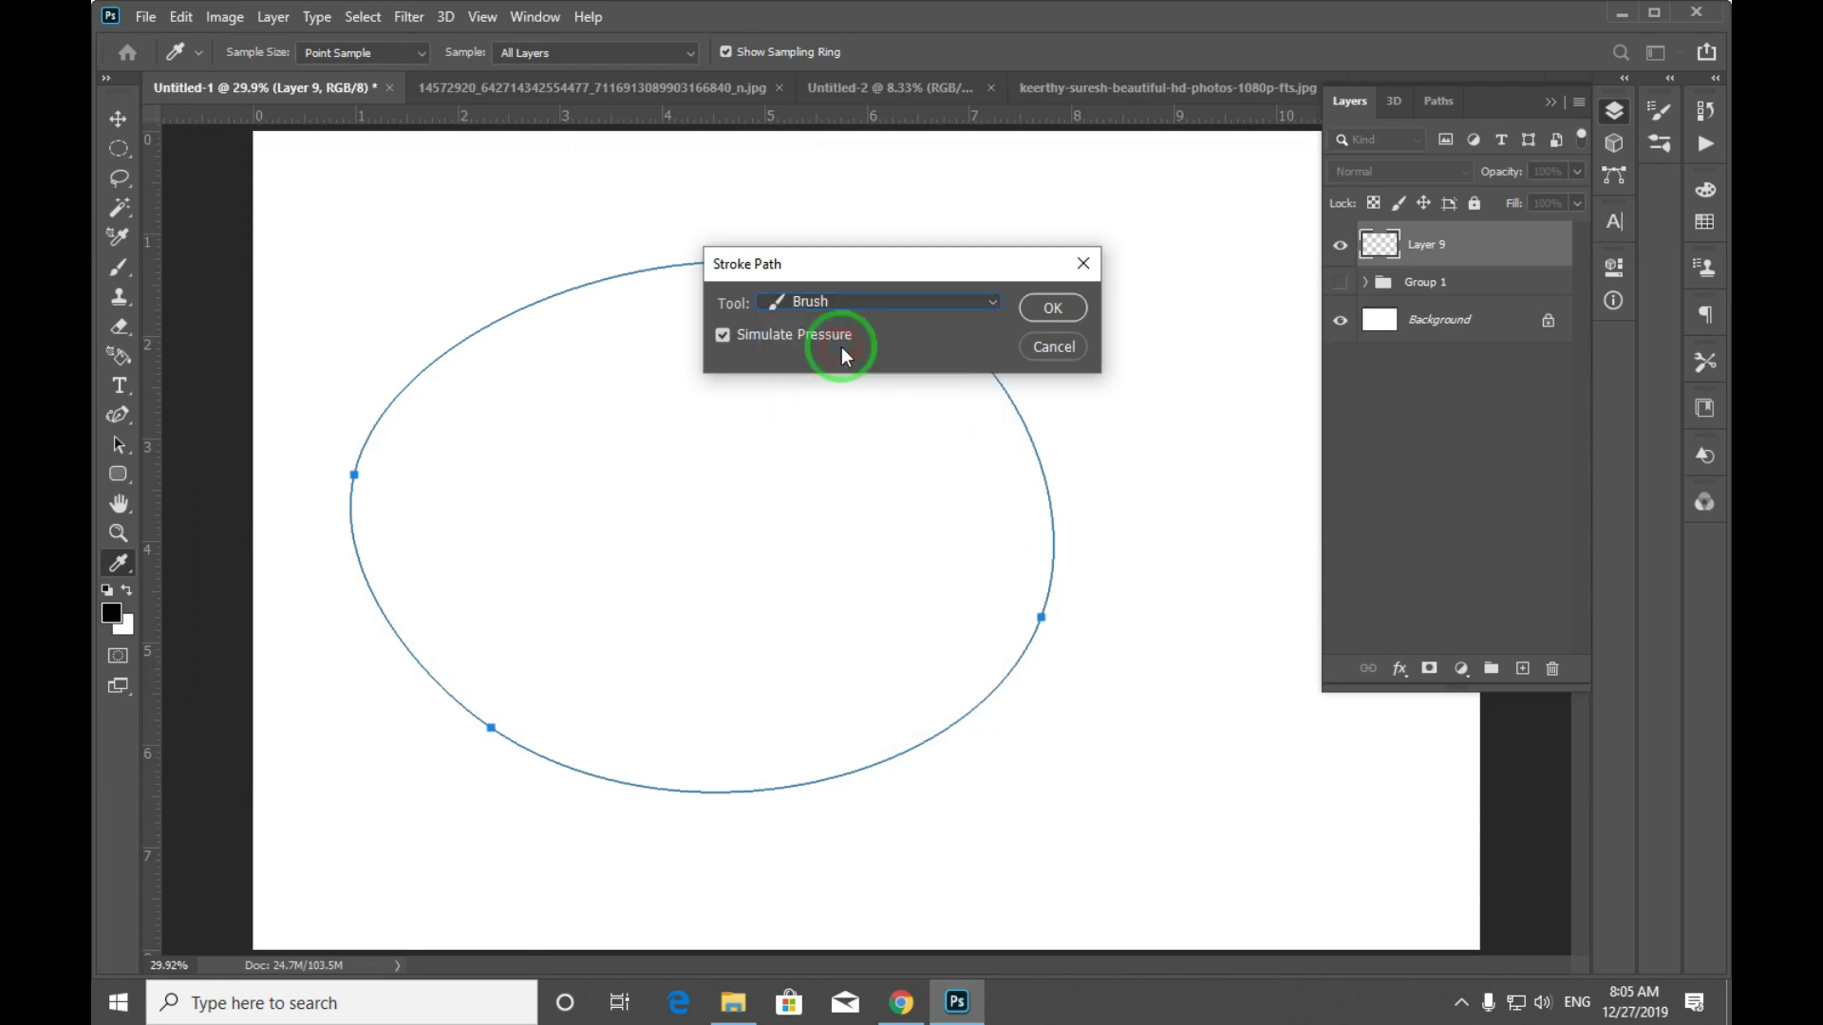
pyautogui.click(723, 335)
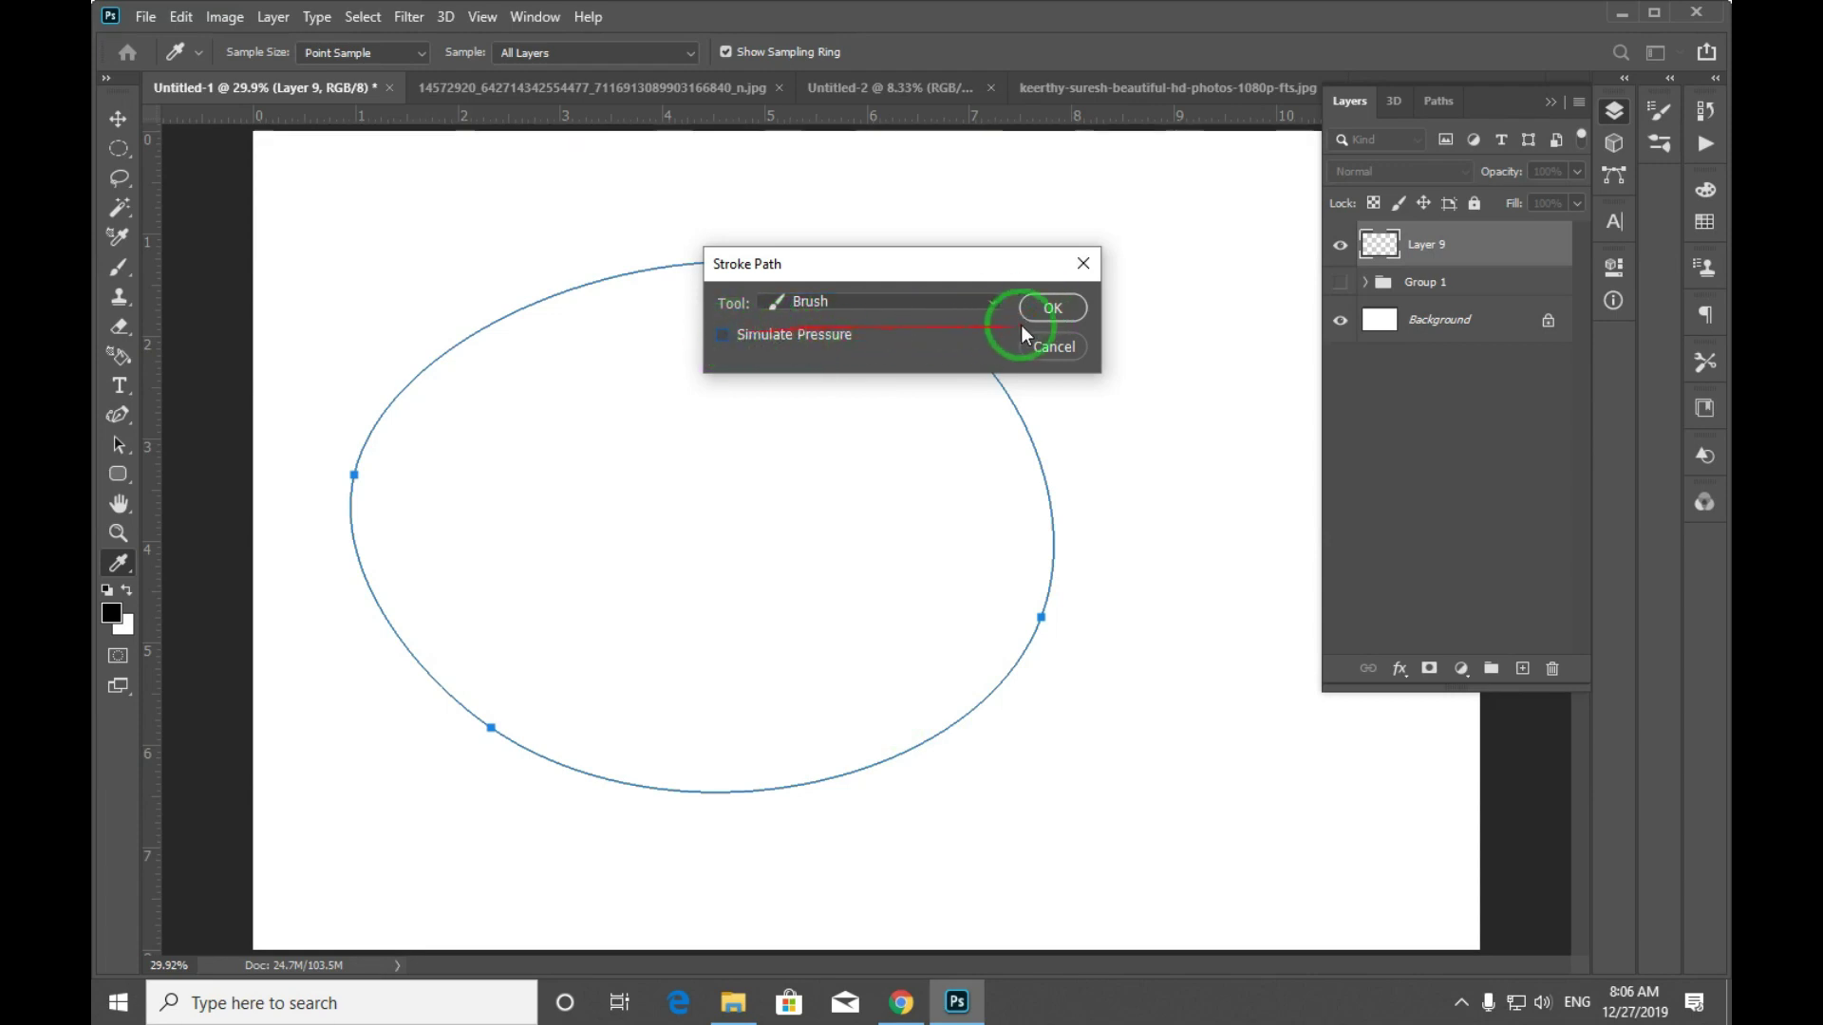
pyautogui.click(1054, 307)
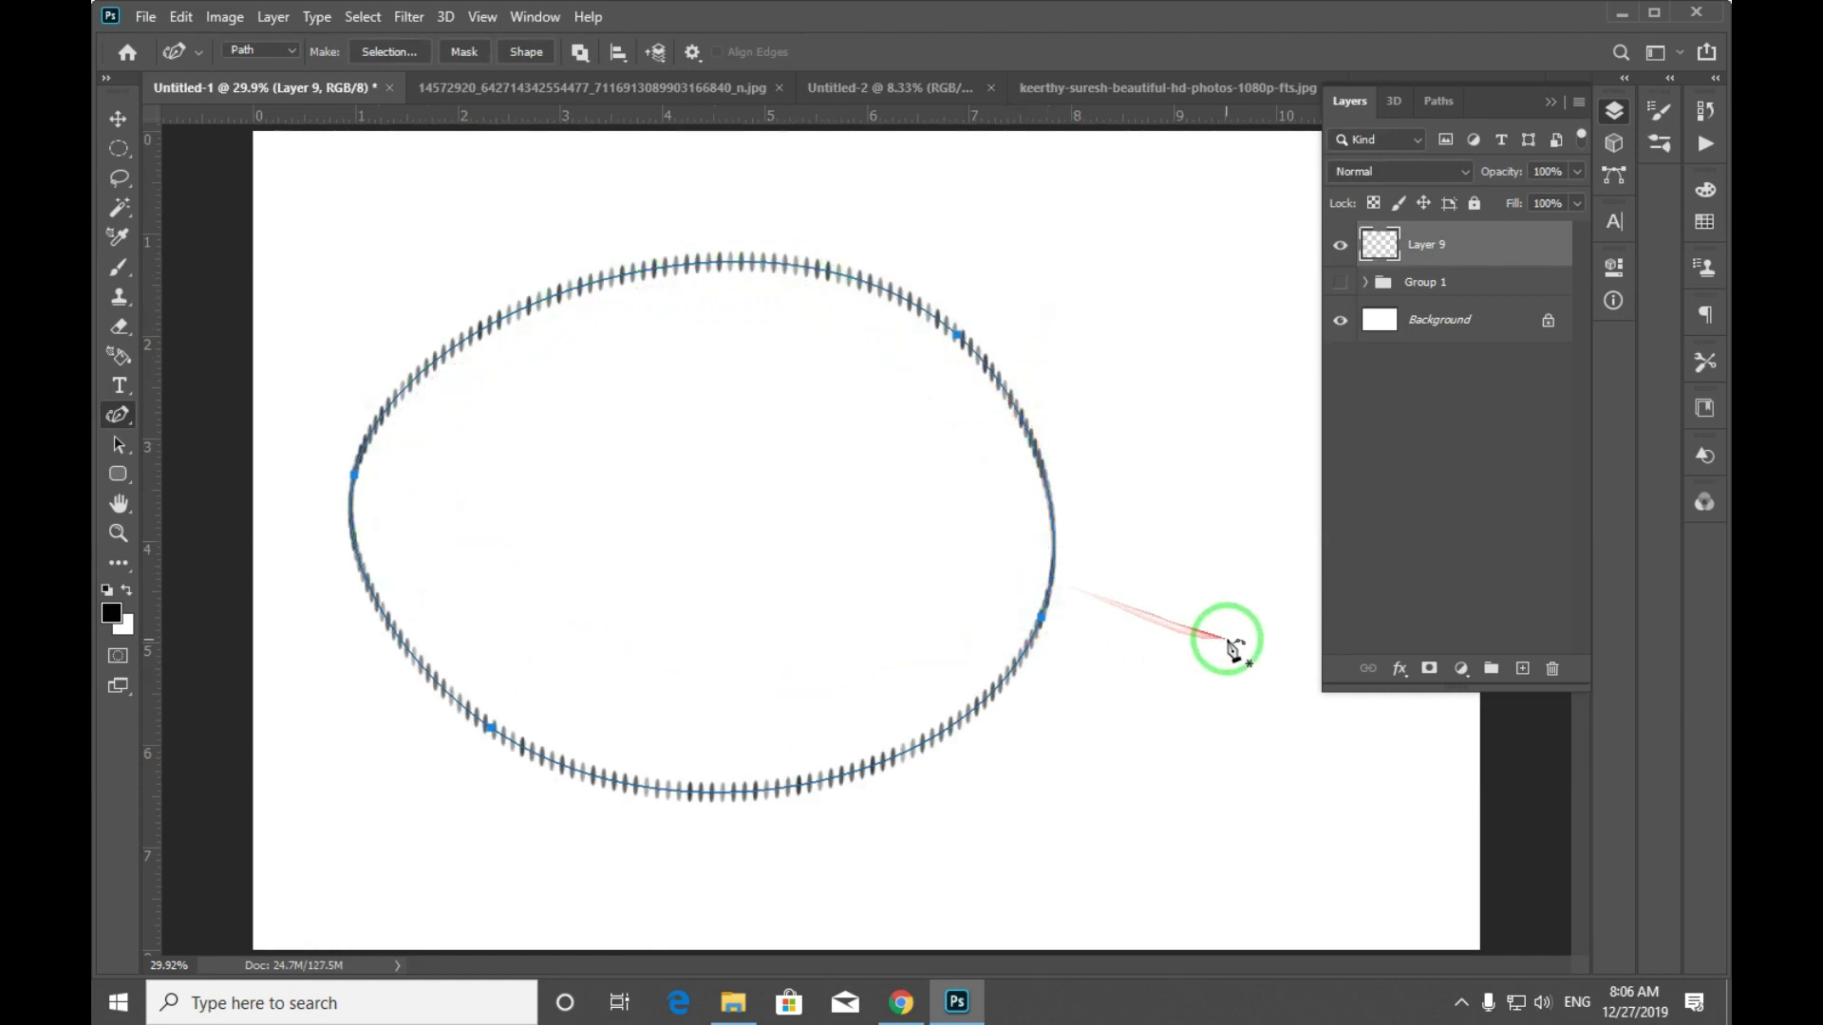
pyautogui.press('b')
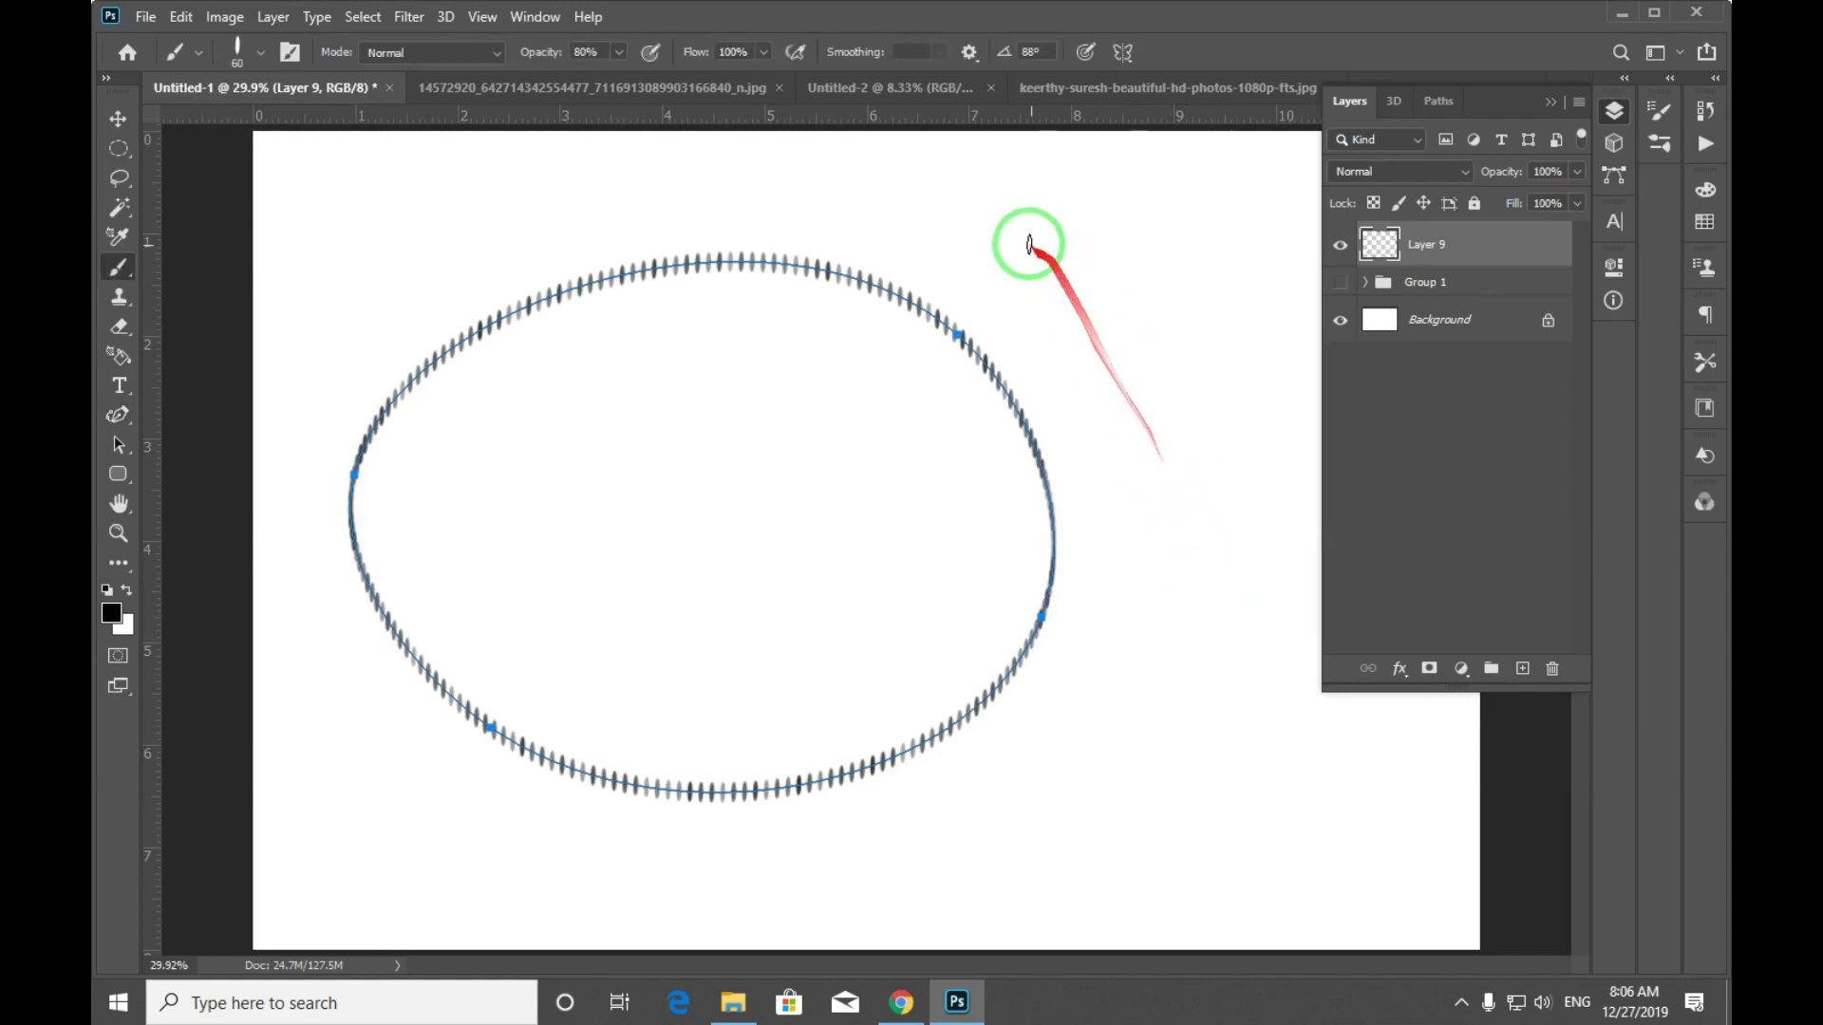
pyautogui.moveTo(912, 183)
pyautogui.mouseDown()
pyautogui.moveTo(1130, 252)
pyautogui.moveTo(855, 214)
pyautogui.mouseUp()
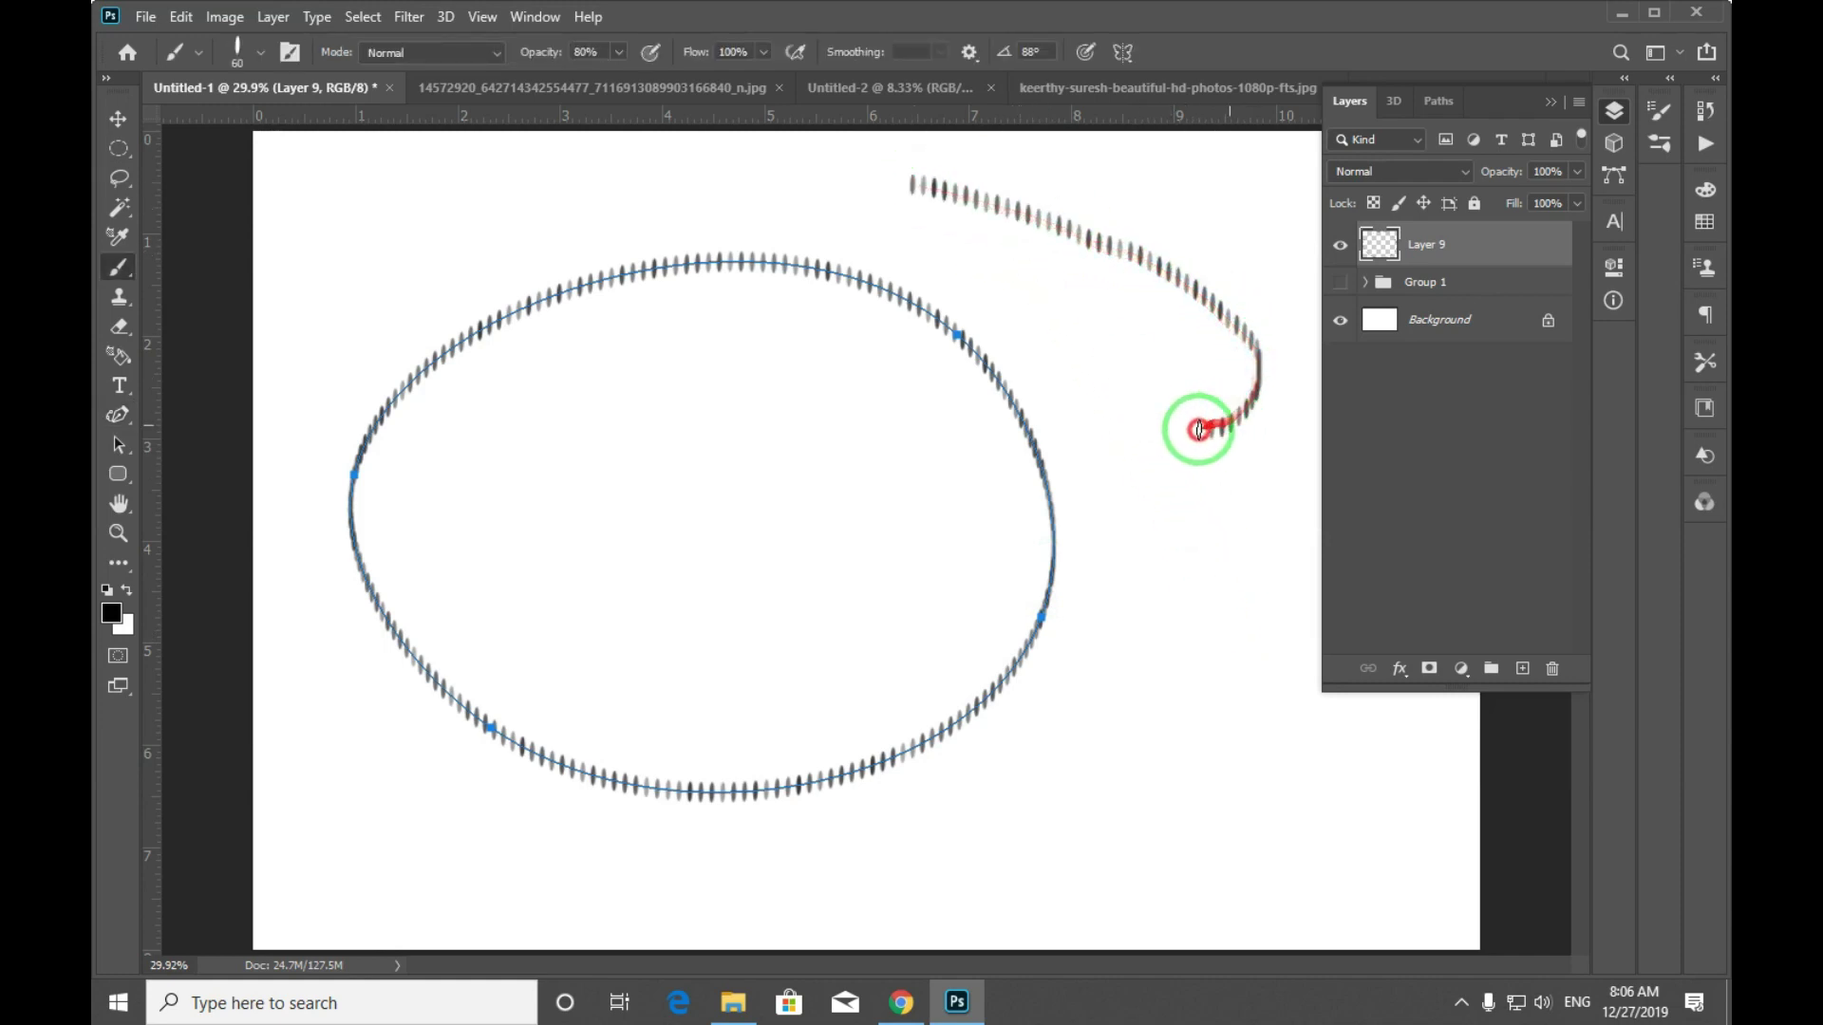
pyautogui.moveTo(886, 174); pyautogui.dragTo(935, 183)
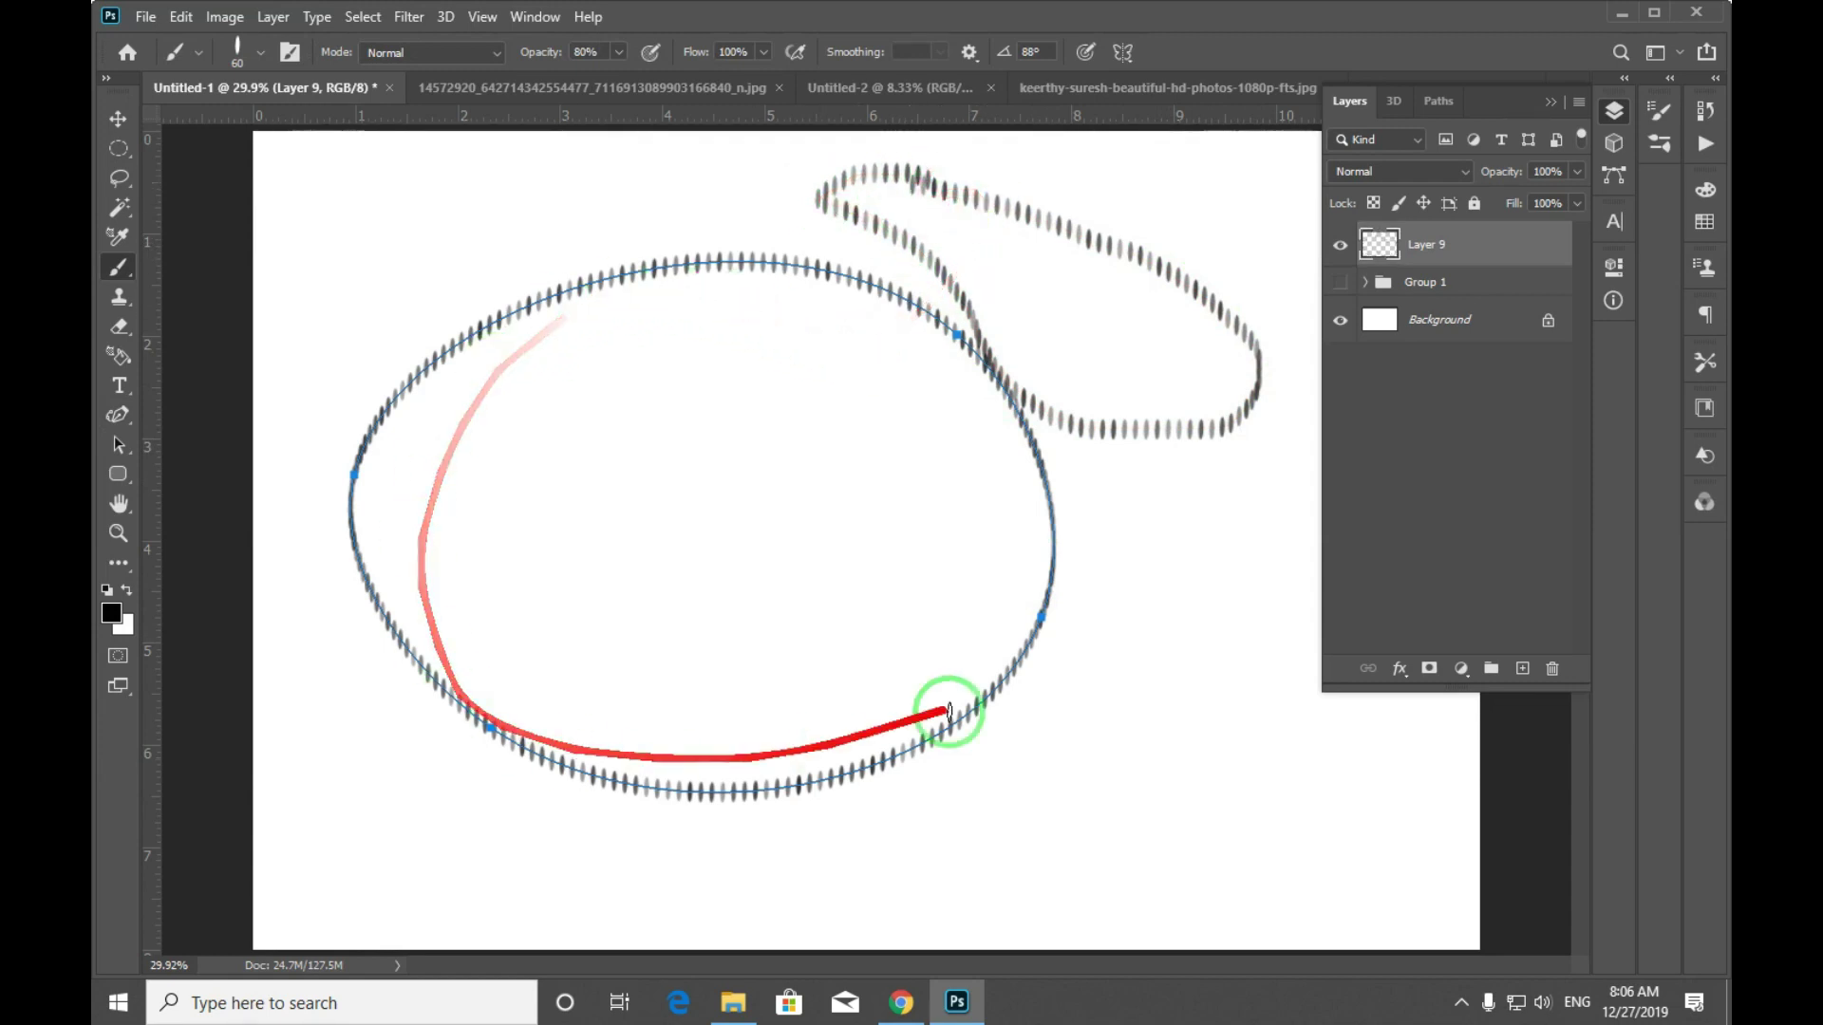
pyautogui.hotkey('ctrl', 'z')
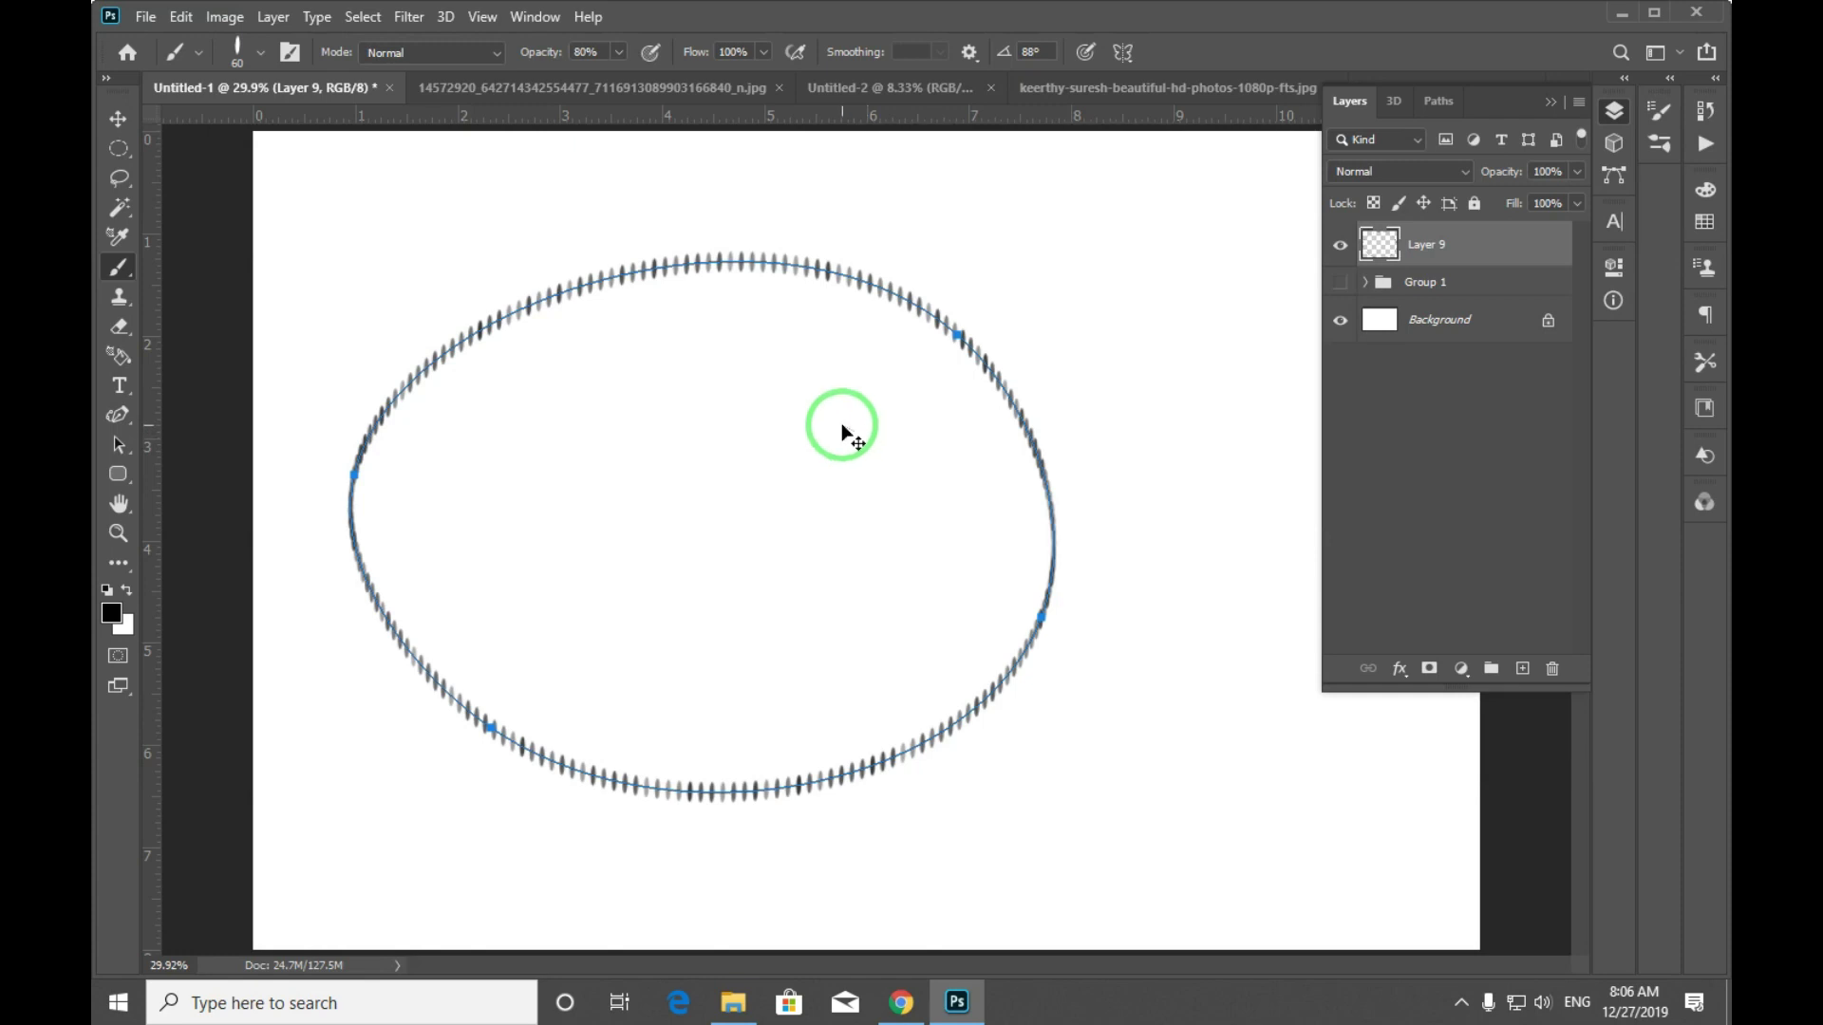
pyautogui.hotkey('ctrl', 'z')
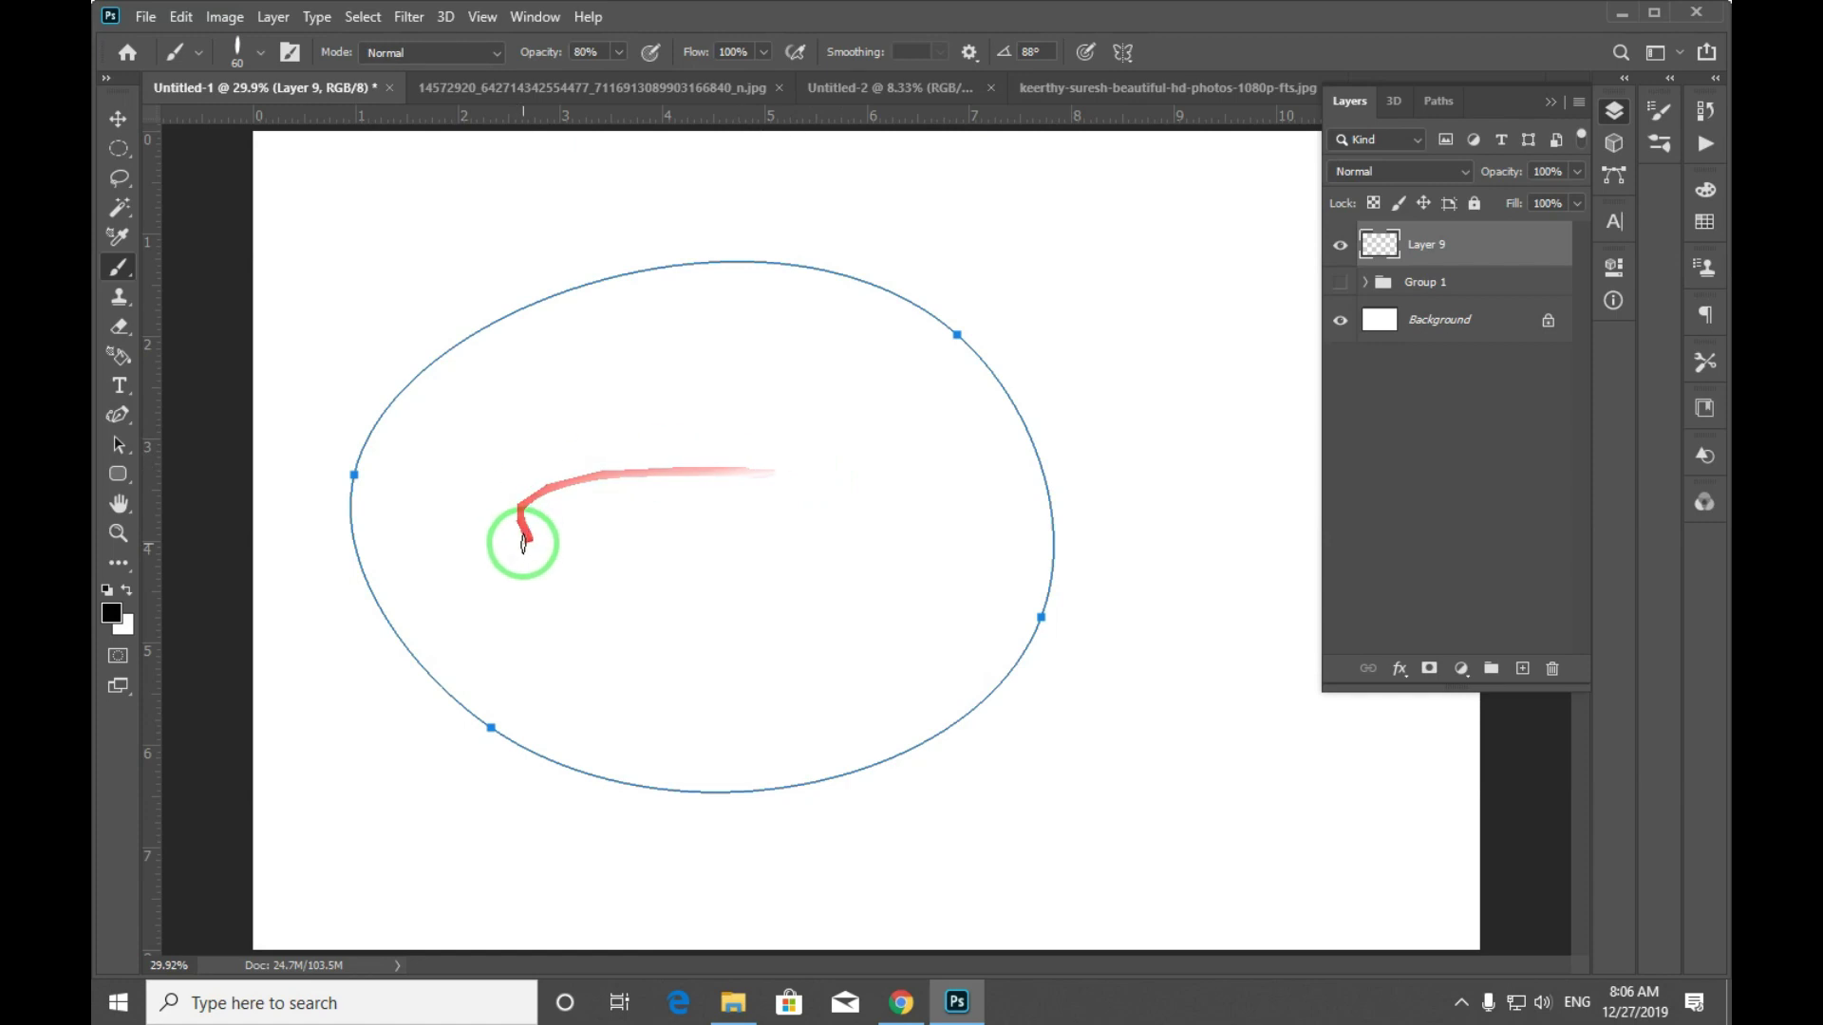
# Set the foreground colour to pure red #ff0000.
pyautogui.click(109, 617)
pyautogui.click(1410, 73)
pyautogui.click(1654, 62)
# Choose the 60 px hard round brush, then paint a trial red stroke and undo it.
pyautogui.press('b')
pyautogui.rightClick(714, 427)
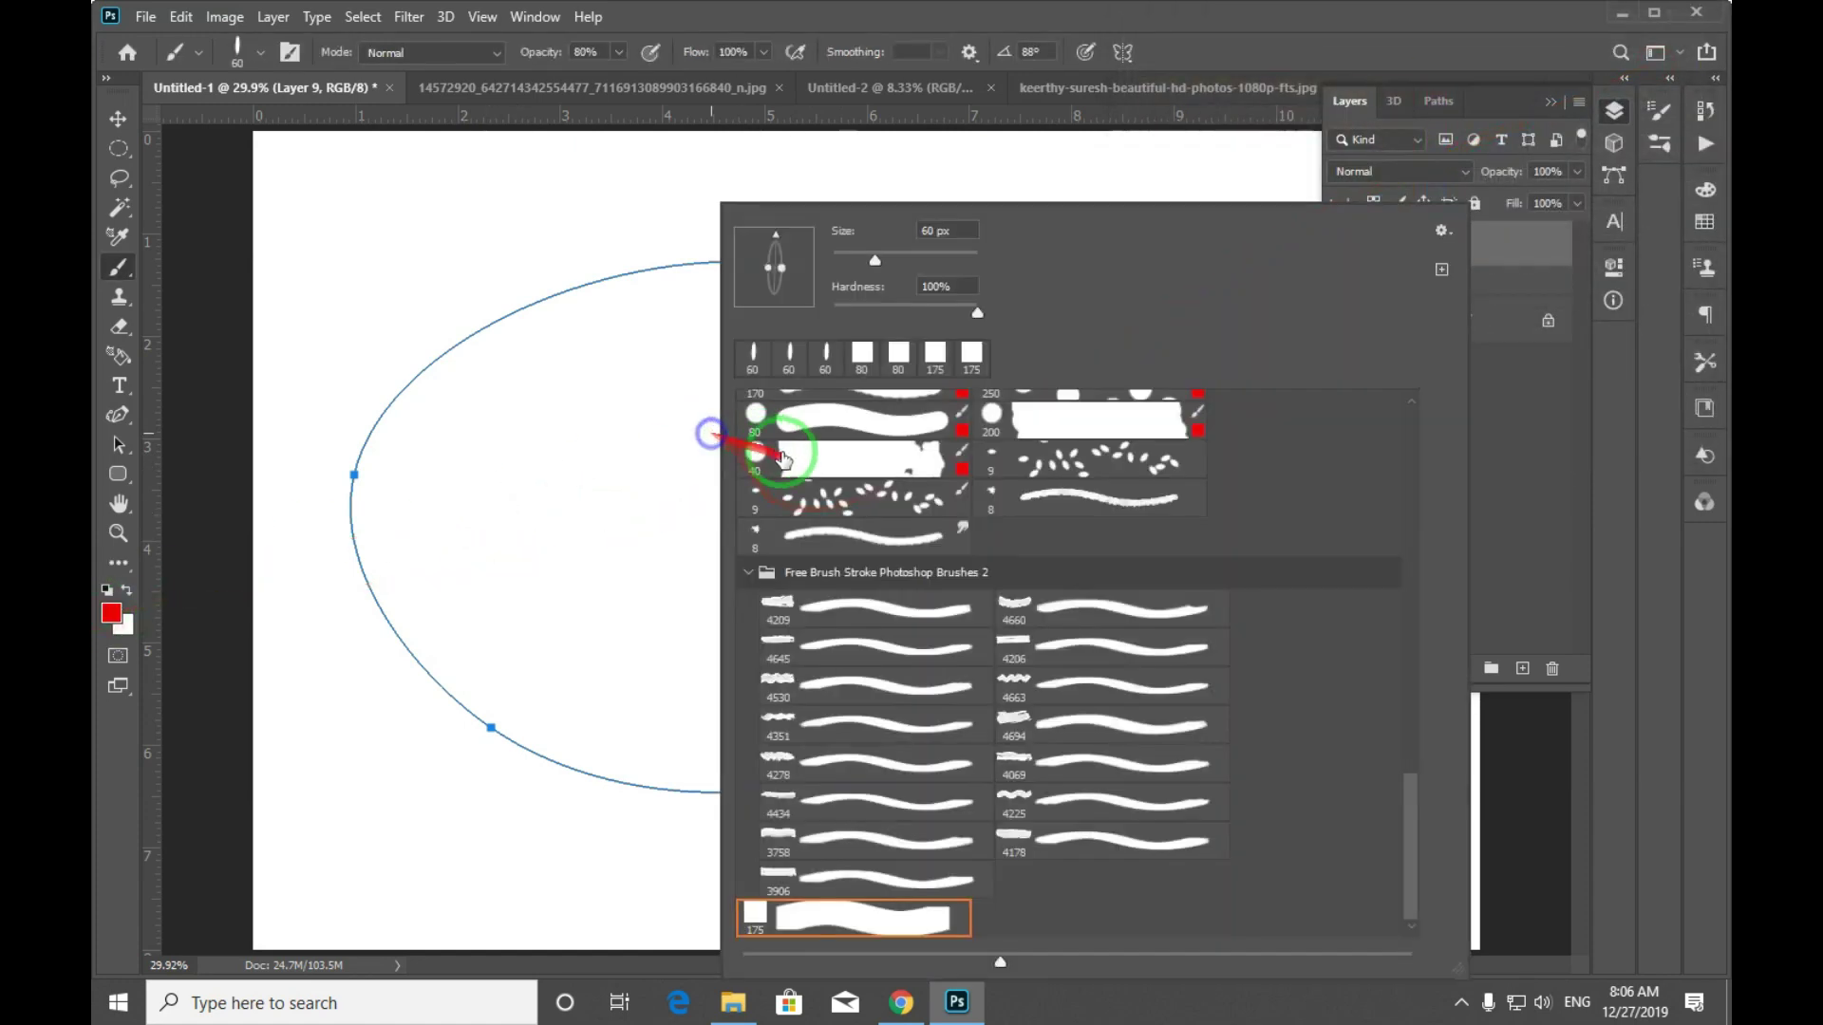
pyautogui.scroll(3, 1346, 724)
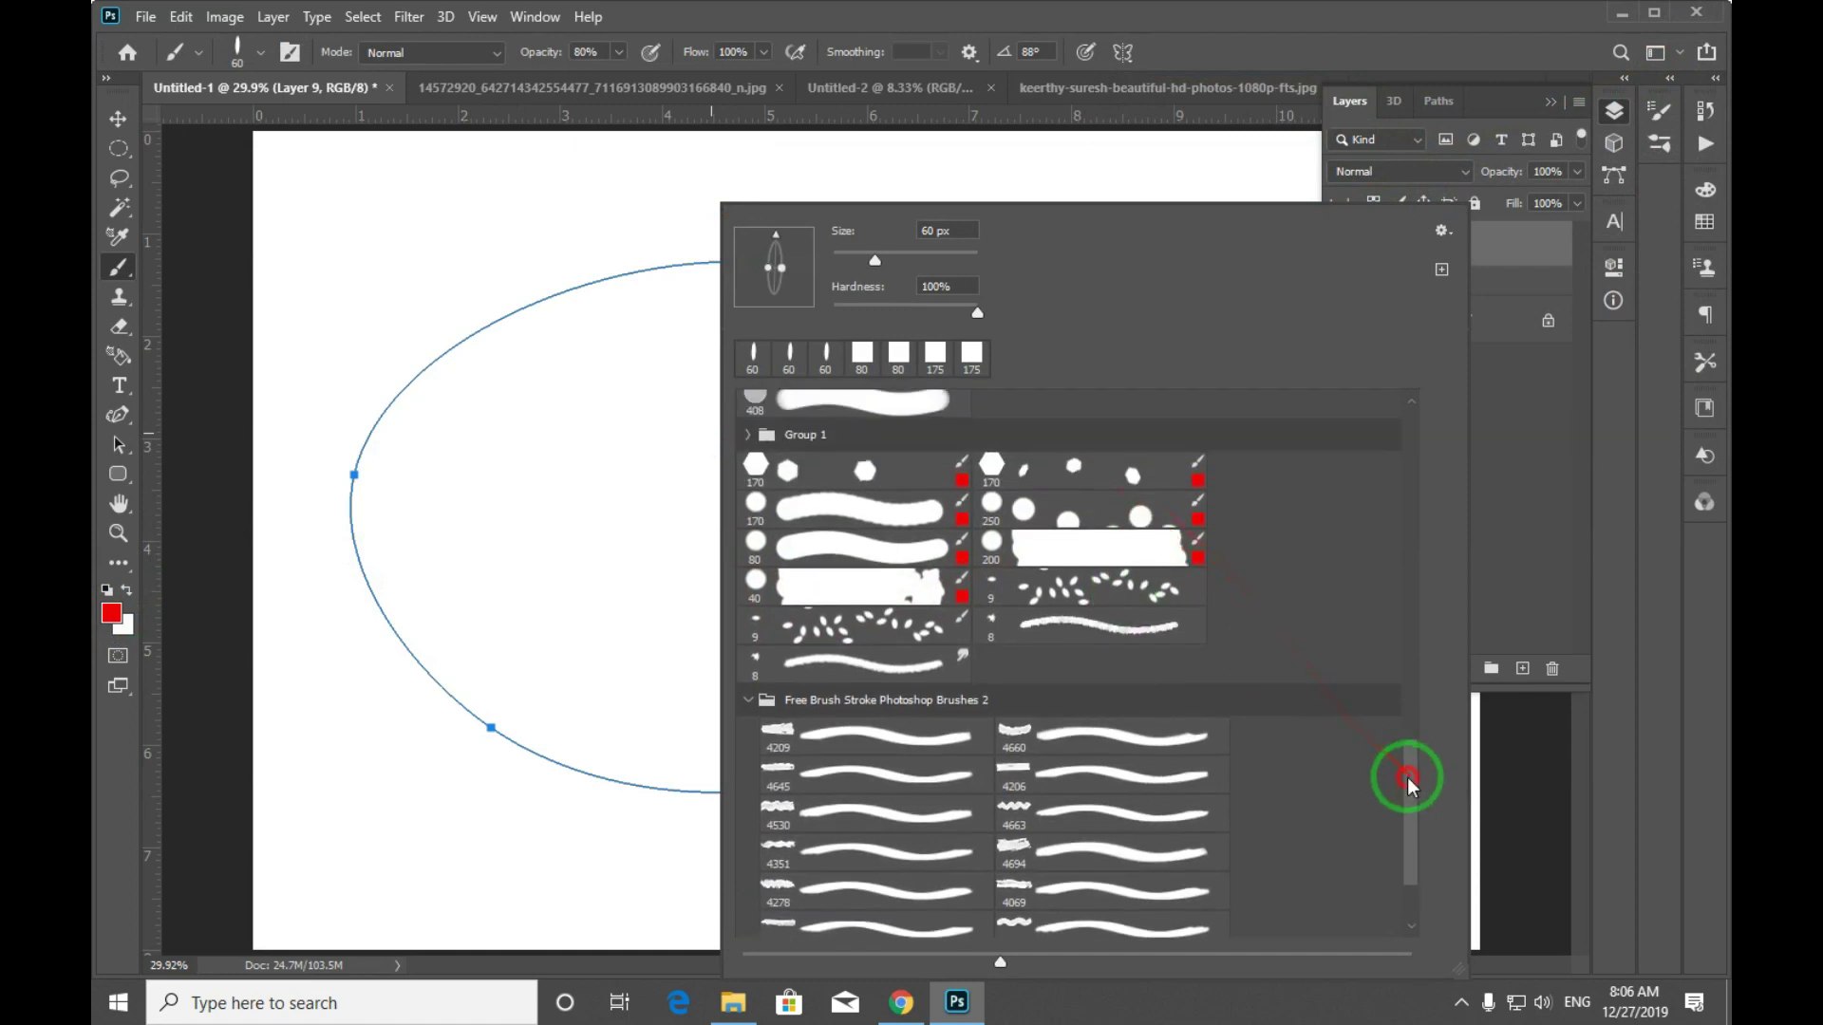
pyautogui.moveTo(1406, 774); pyautogui.dragTo(1400, 419)
pyautogui.doubleClick(1174, 500)
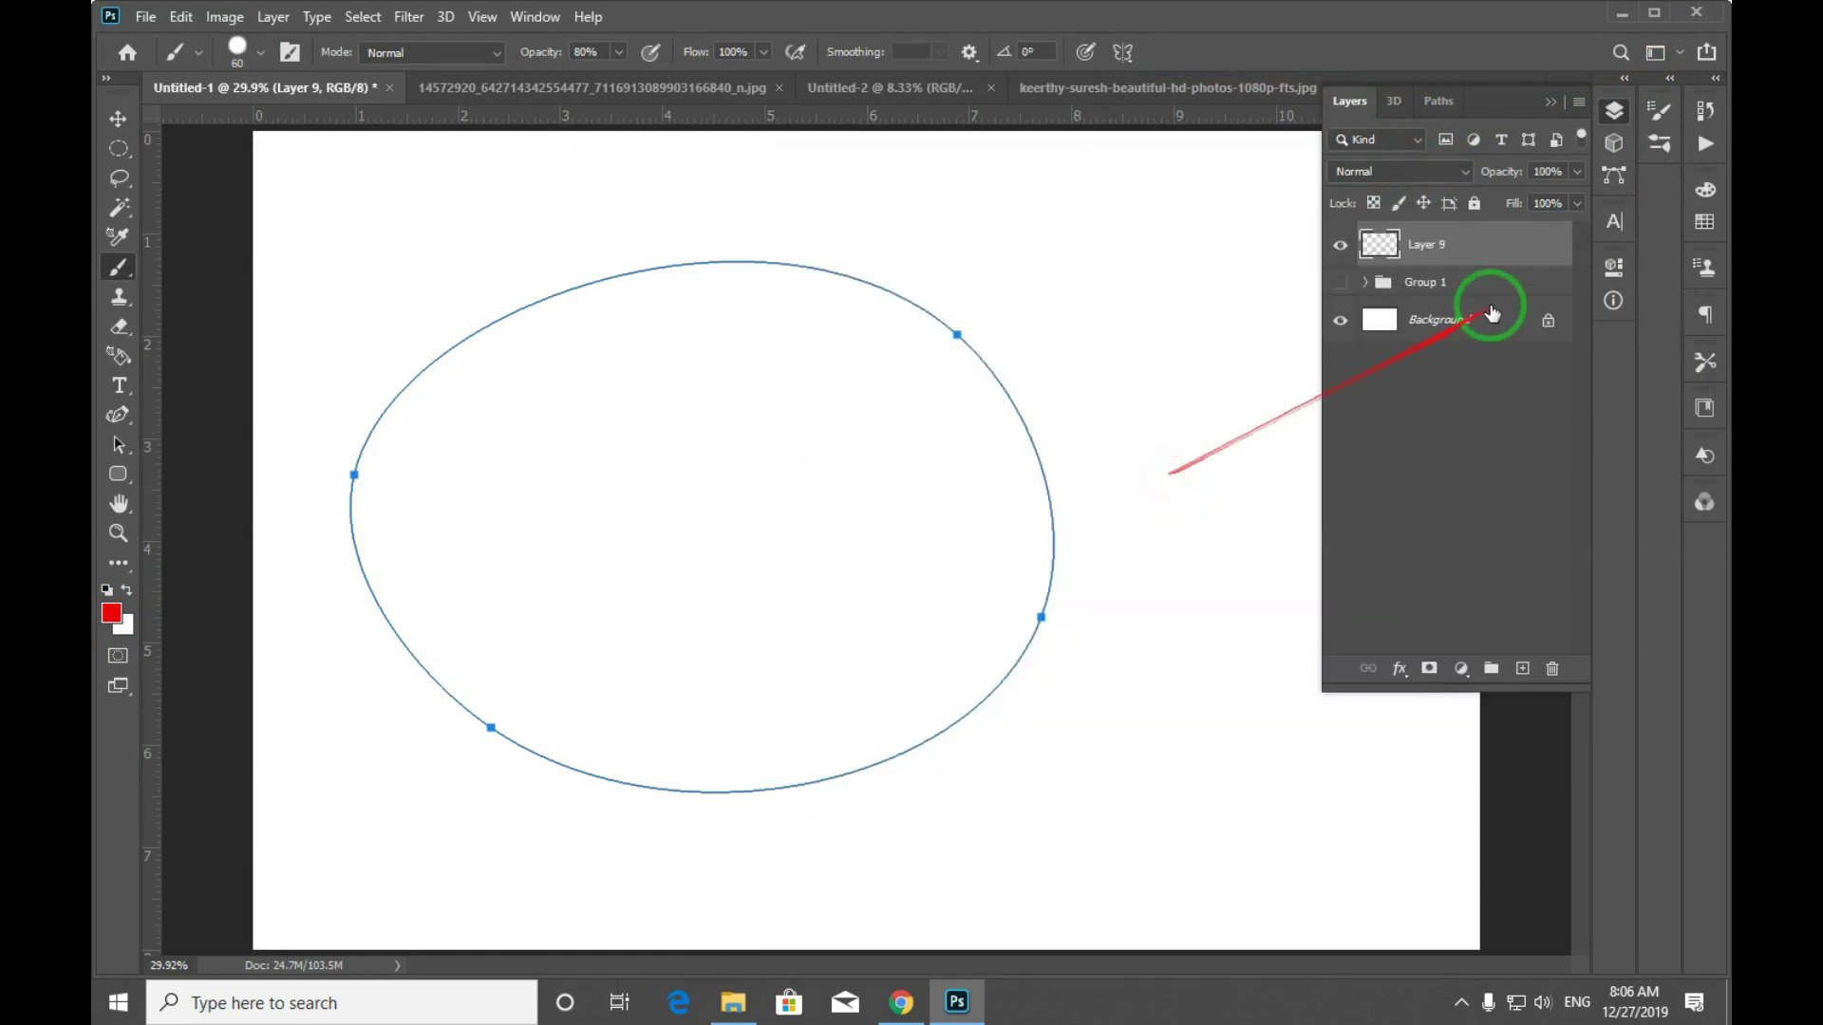
pyautogui.moveTo(589, 479)
pyautogui.mouseDown()
pyautogui.moveTo(799, 489)
pyautogui.moveTo(608, 495)
pyautogui.mouseUp()
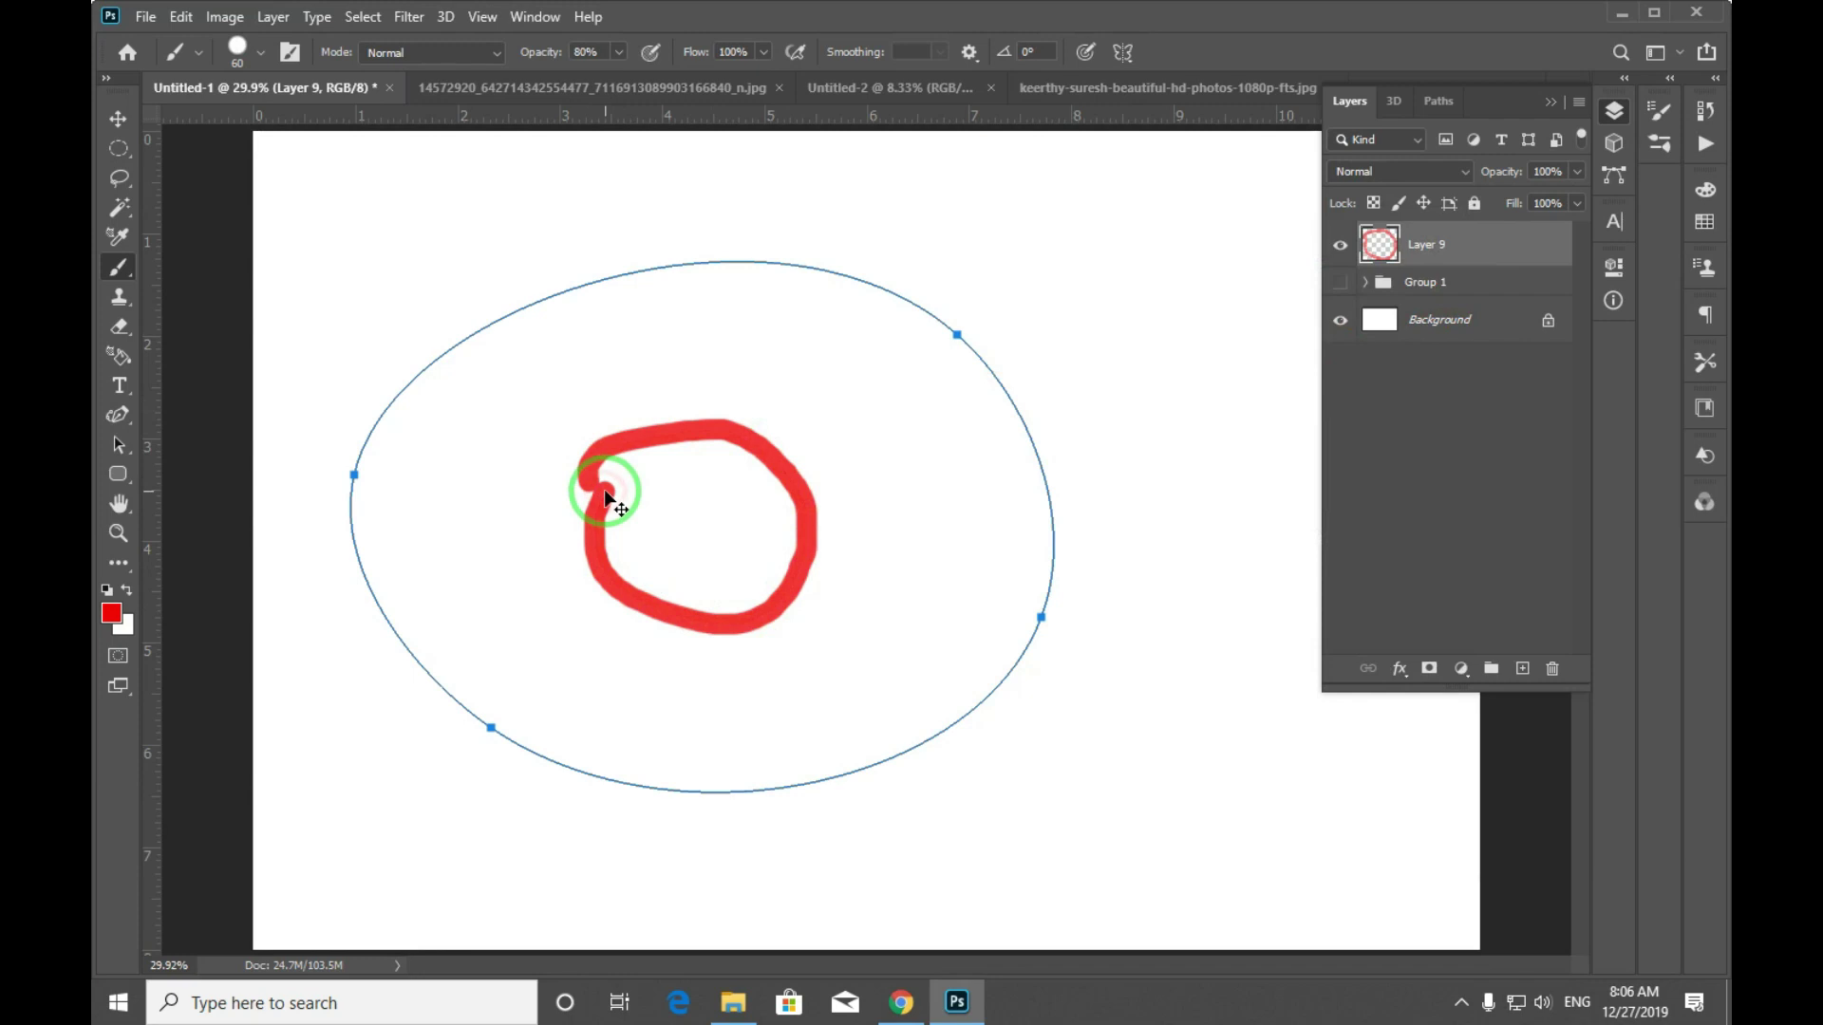
pyautogui.hotkey('ctrl', 'z')
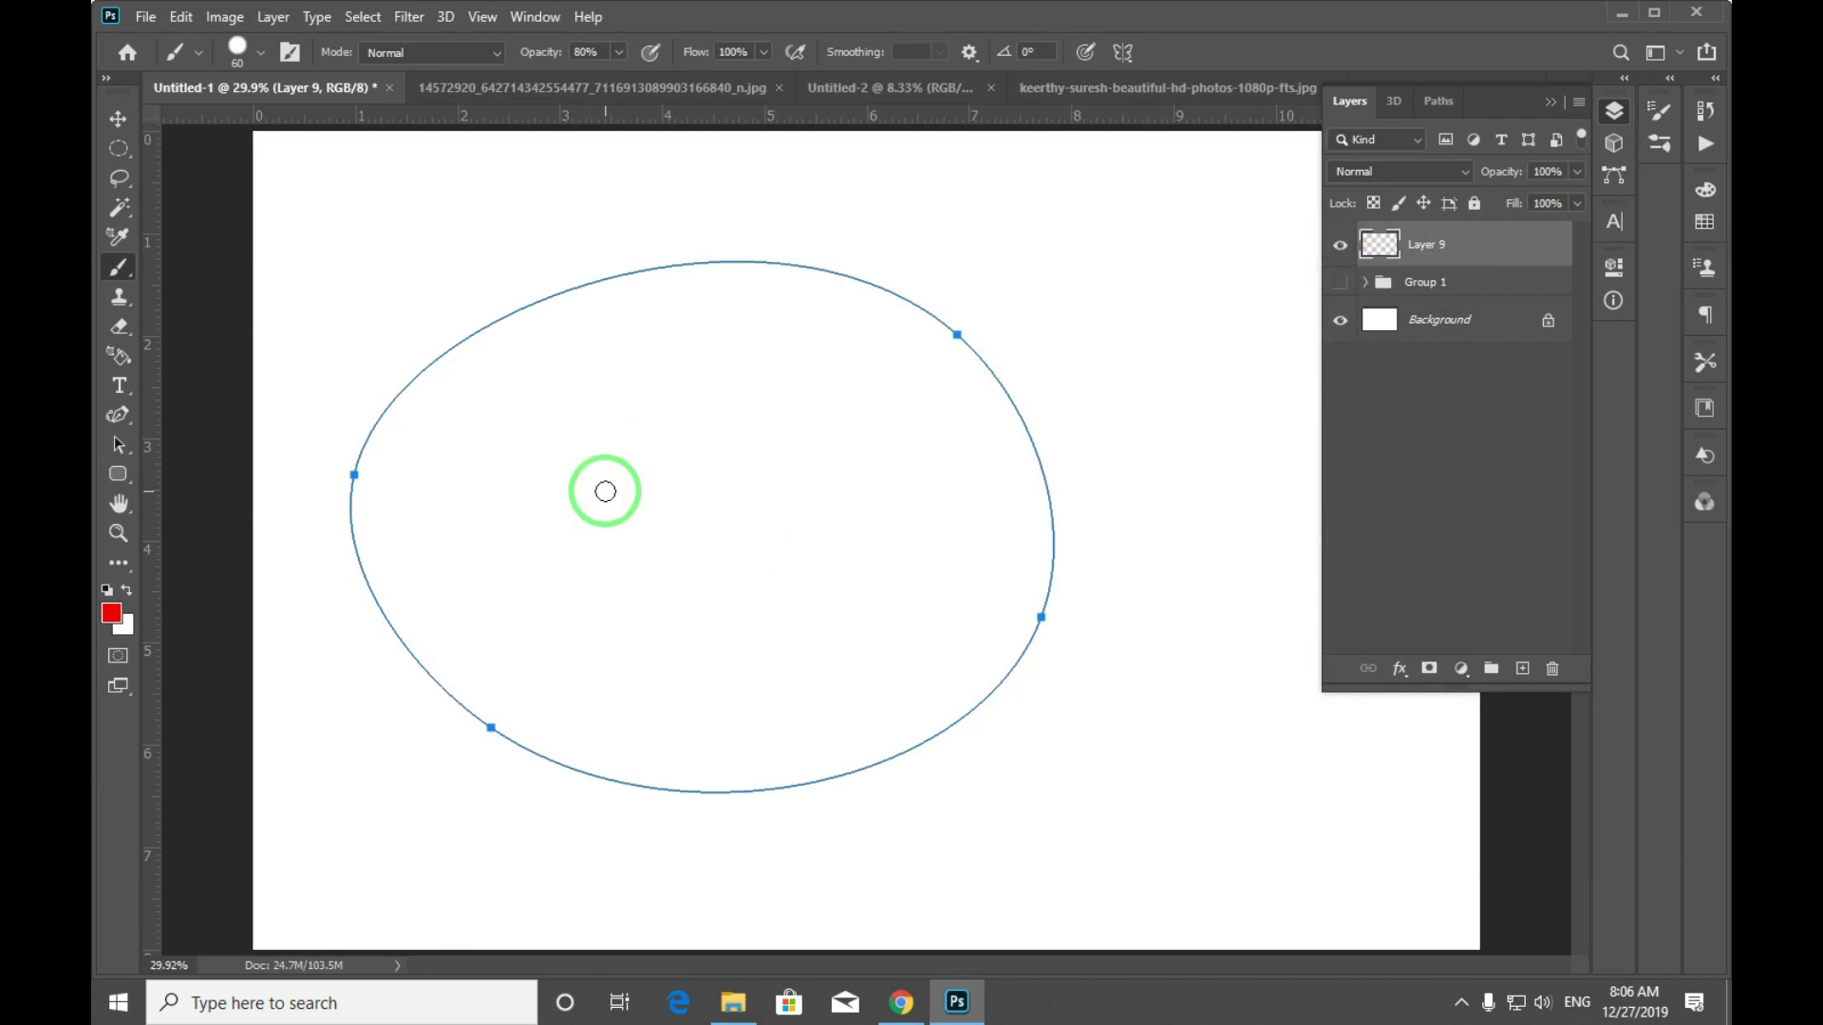
pyautogui.press('p')
pyautogui.rightClick(755, 369)
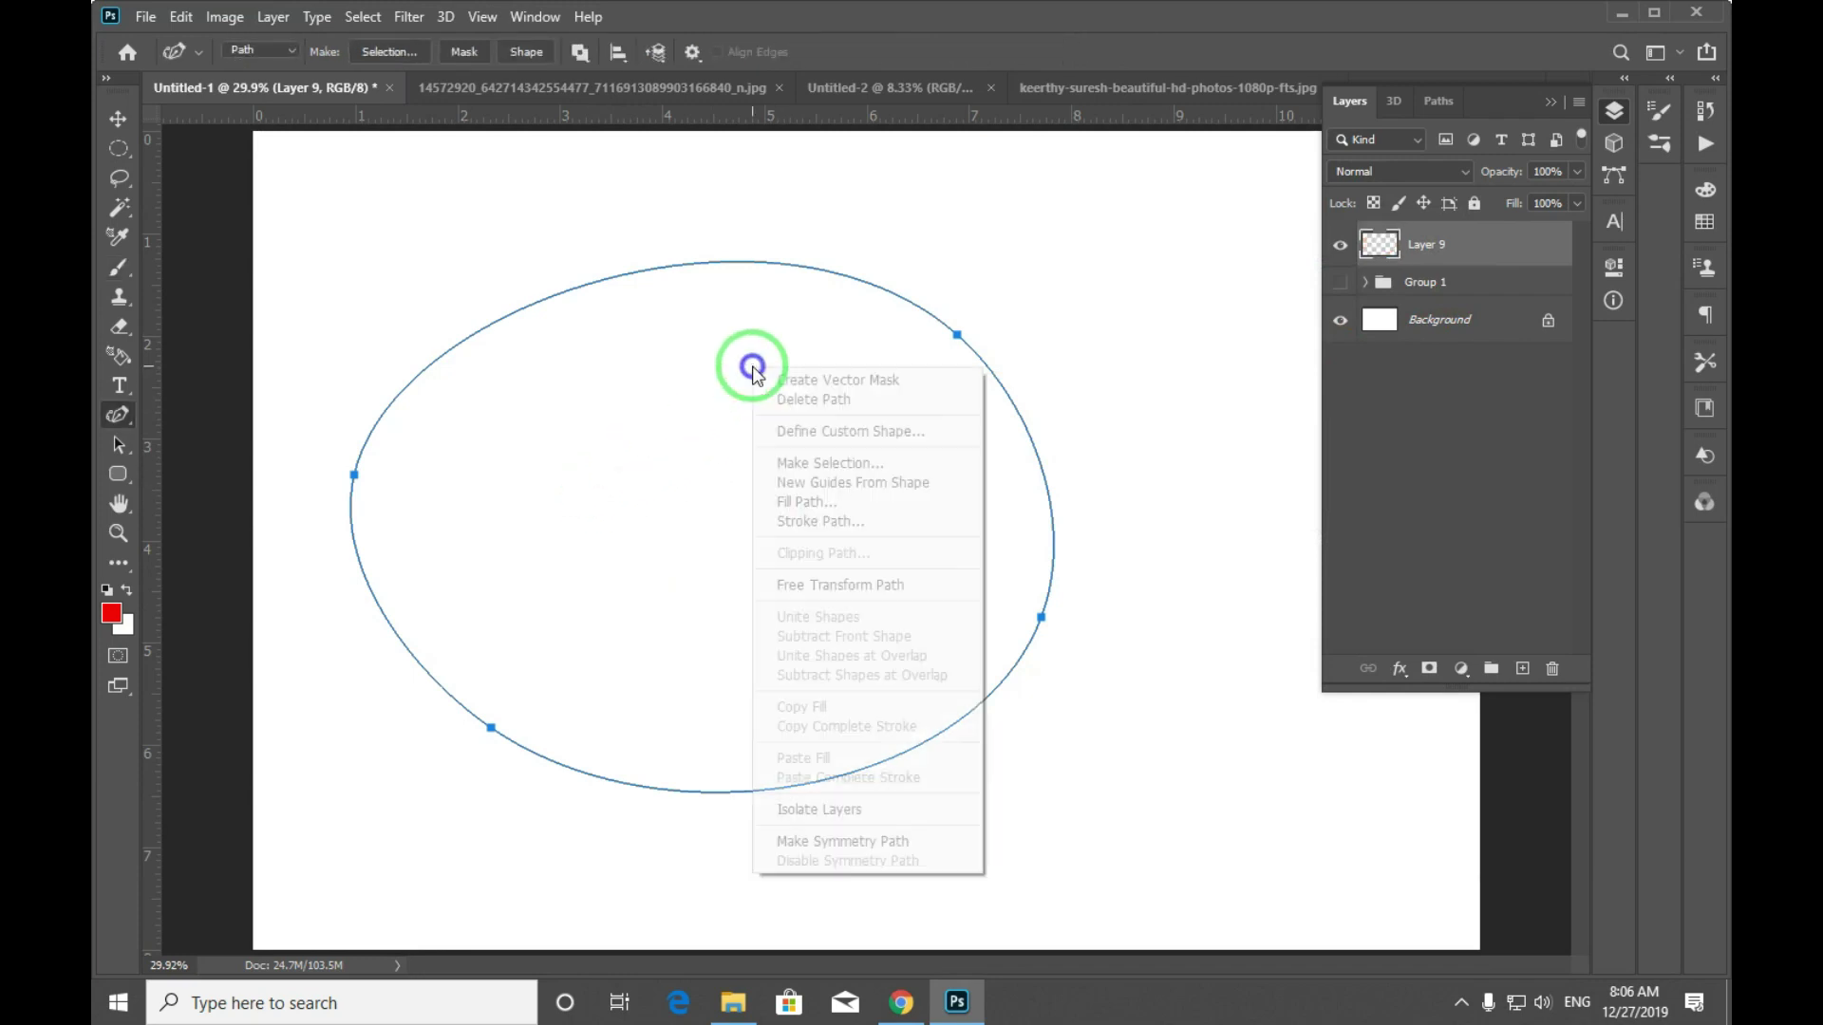
pyautogui.click(866, 524)
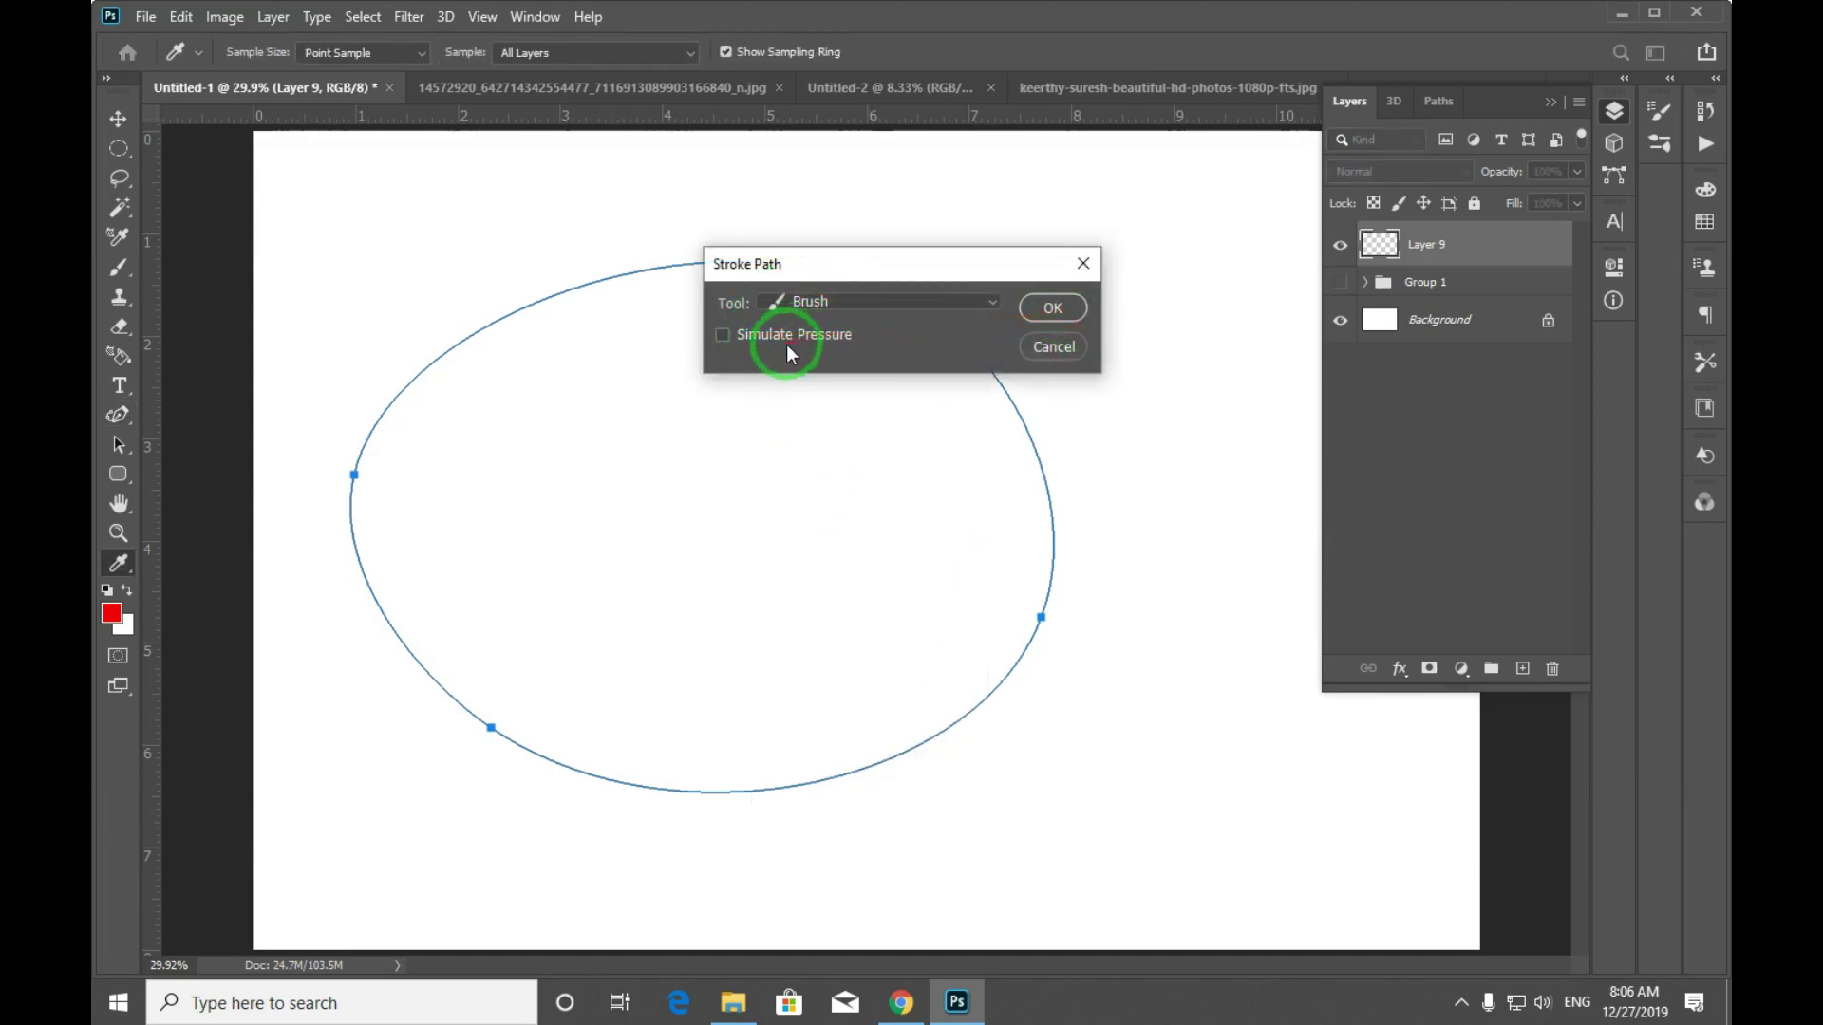
pyautogui.click(1058, 310)
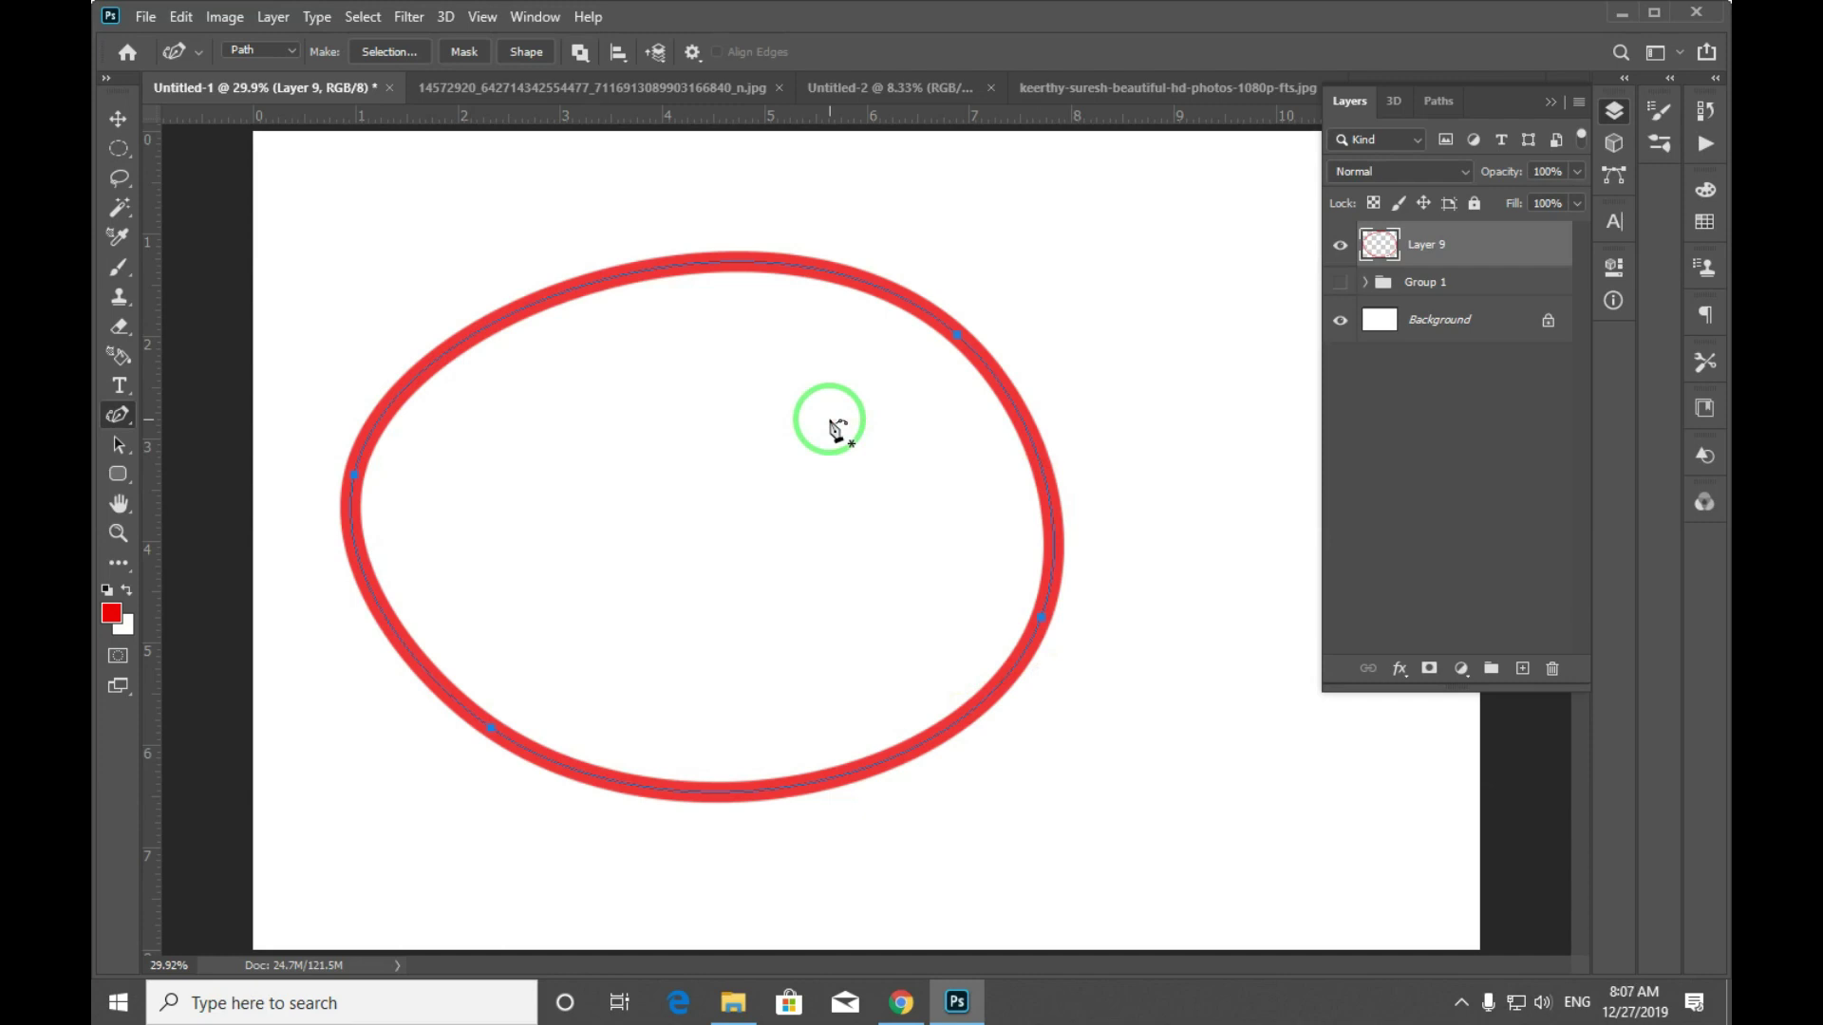
pyautogui.hotkey('ctrl', 'z')
pyautogui.rightClick(793, 361)
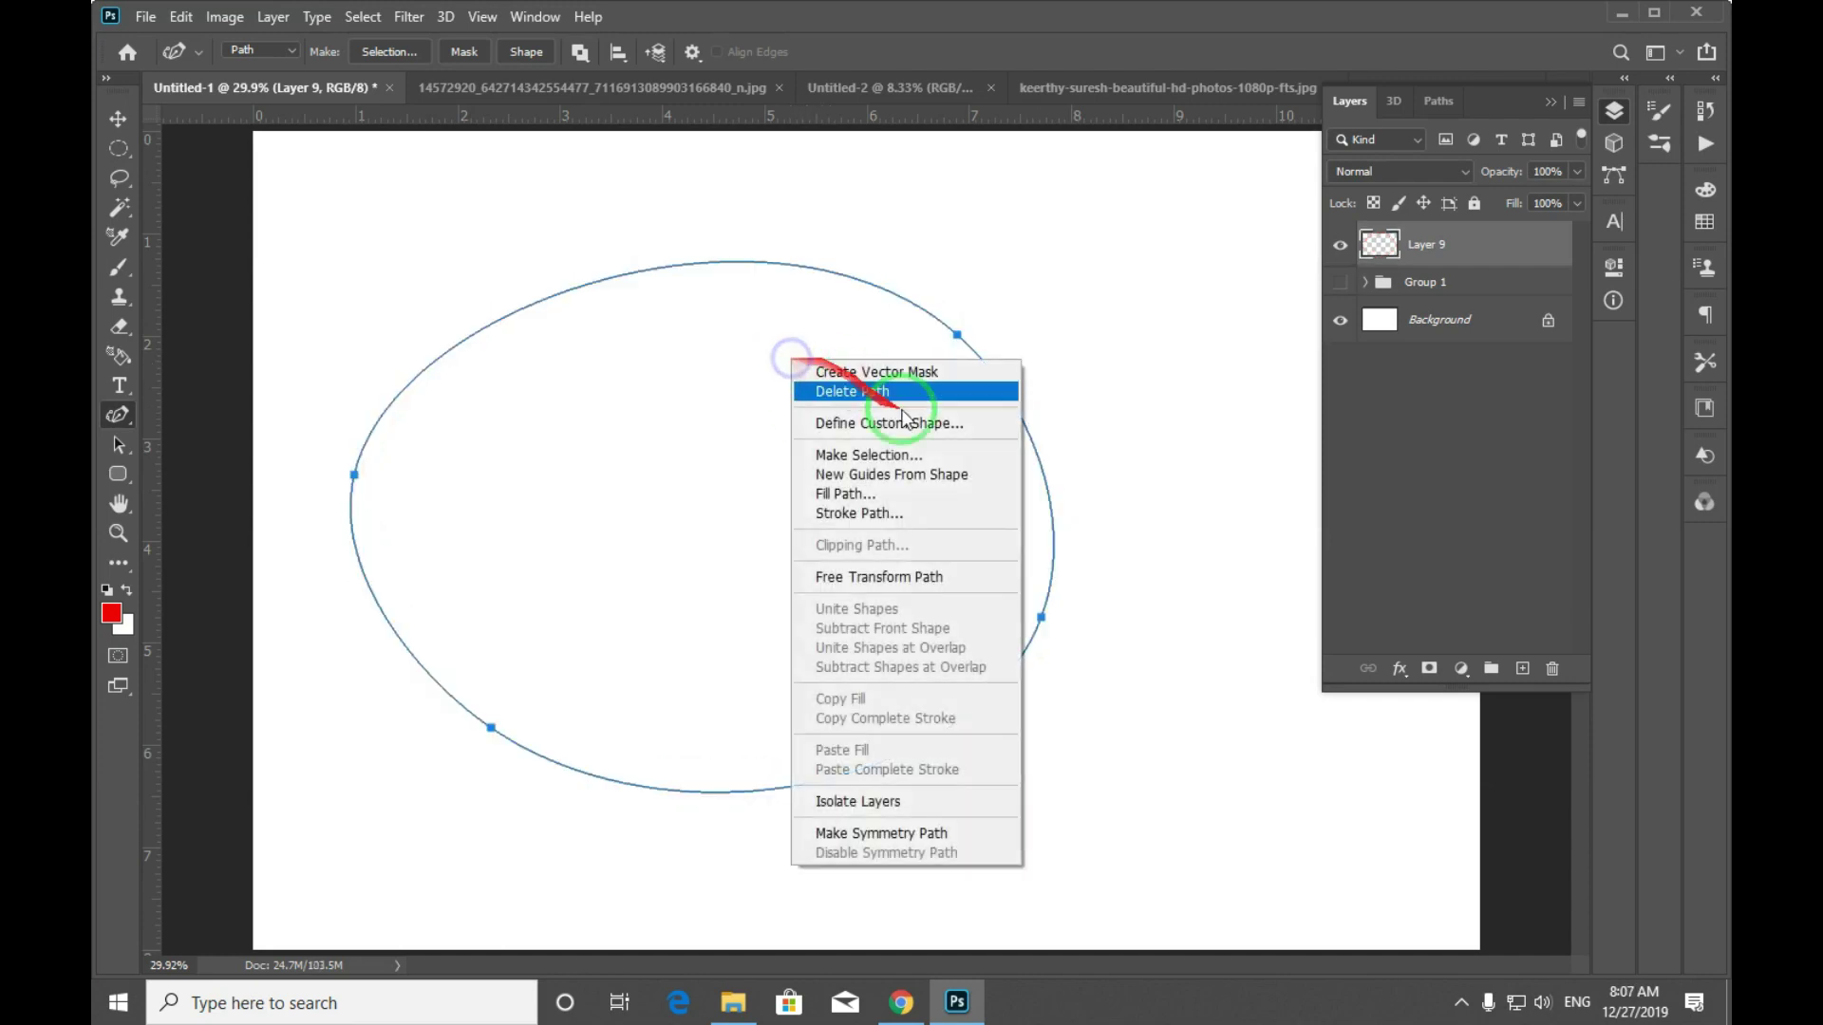
pyautogui.click(835, 513)
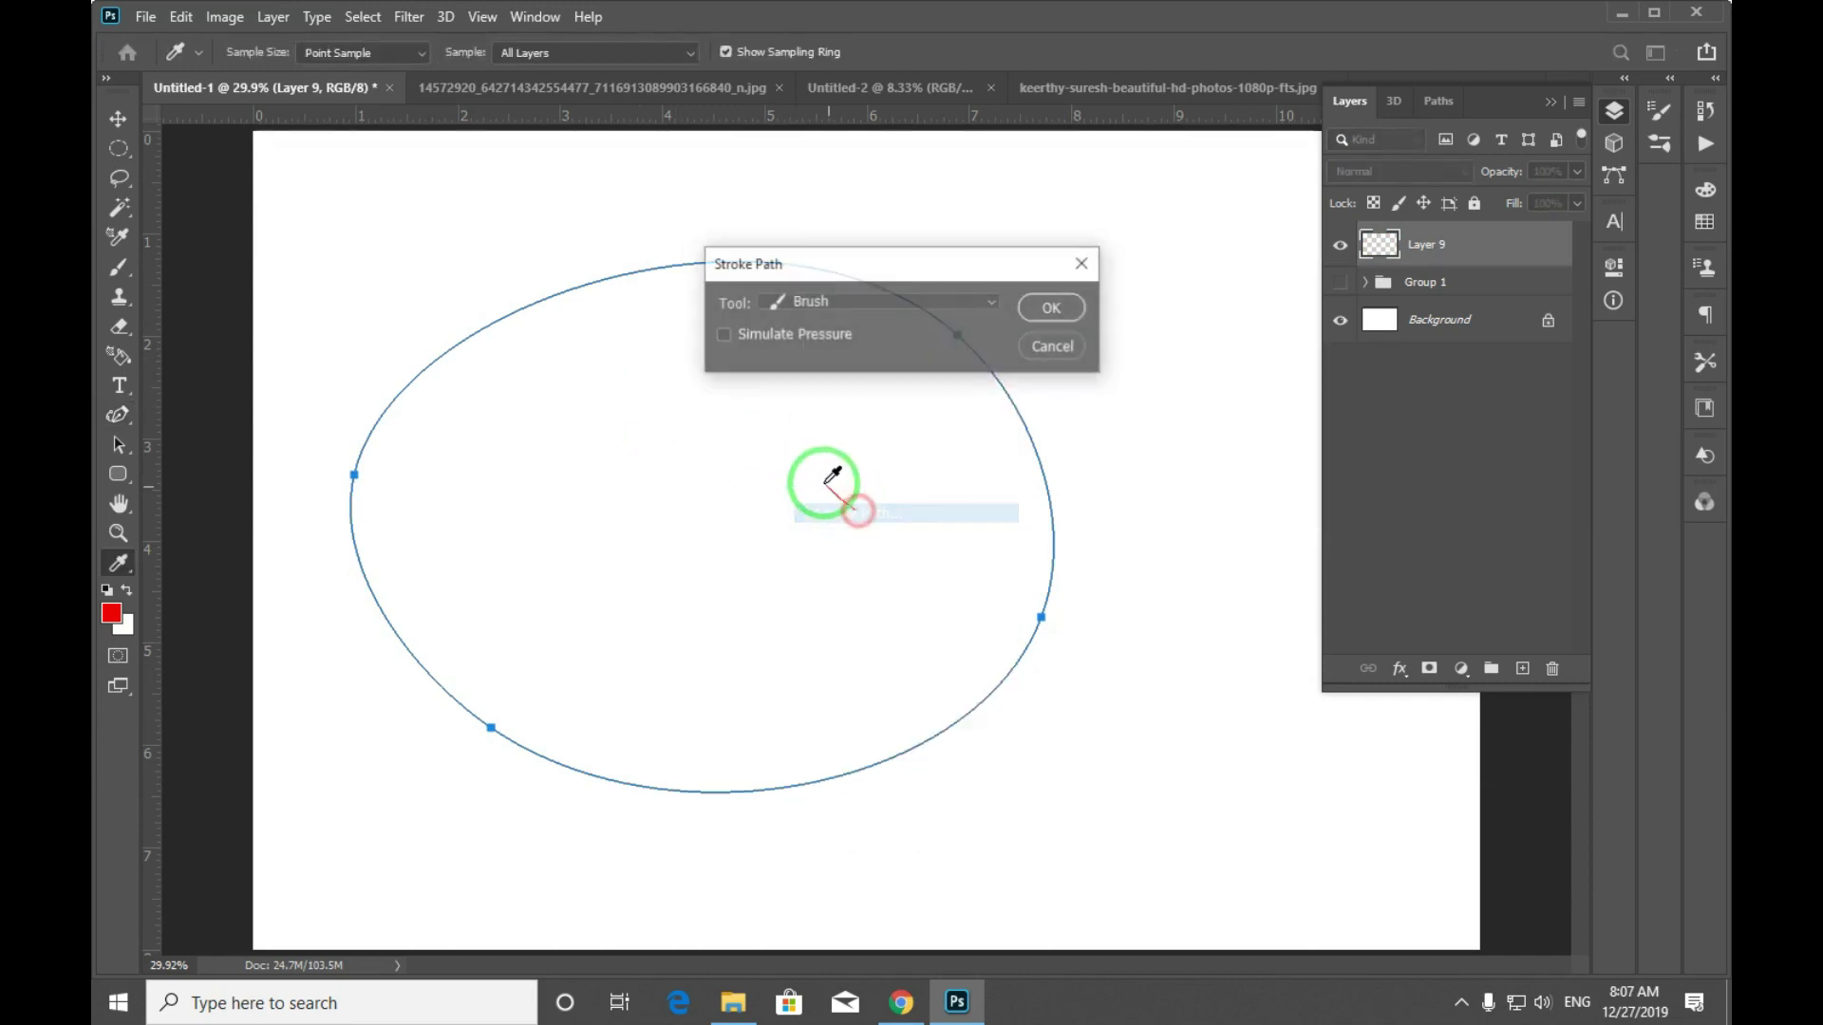
pyautogui.click(722, 335)
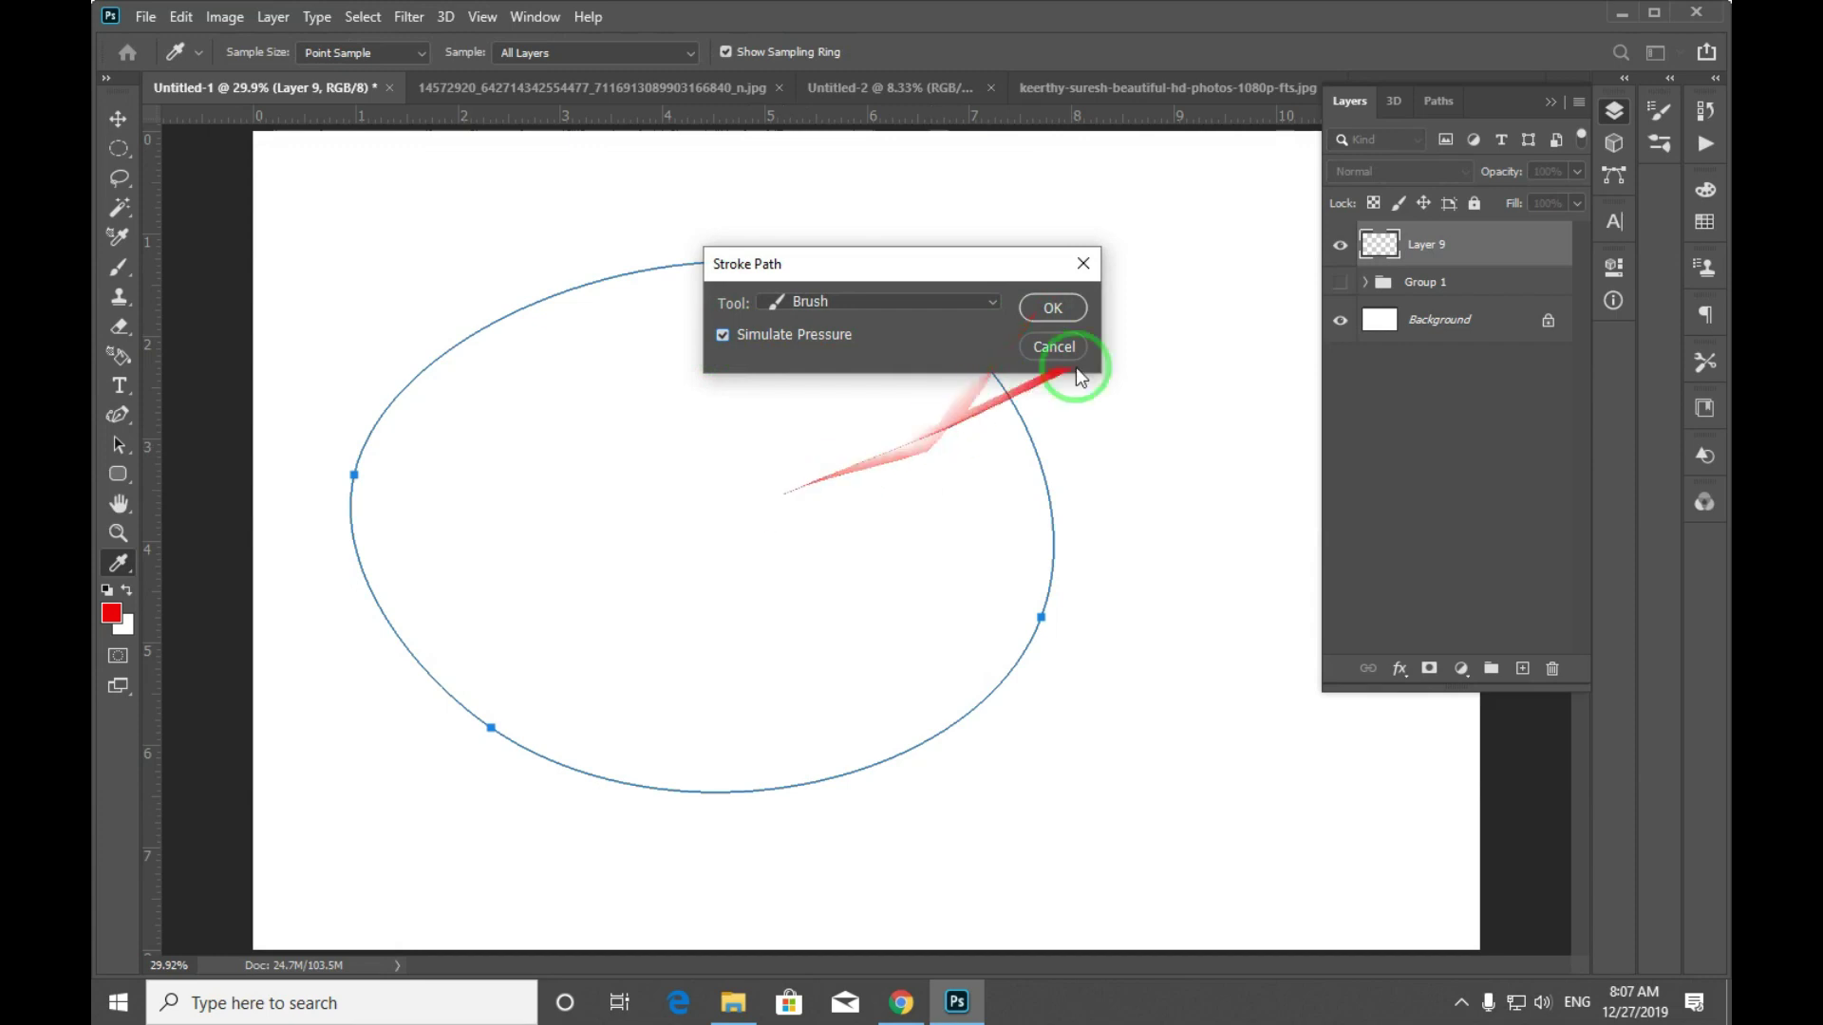
pyautogui.click(1063, 310)
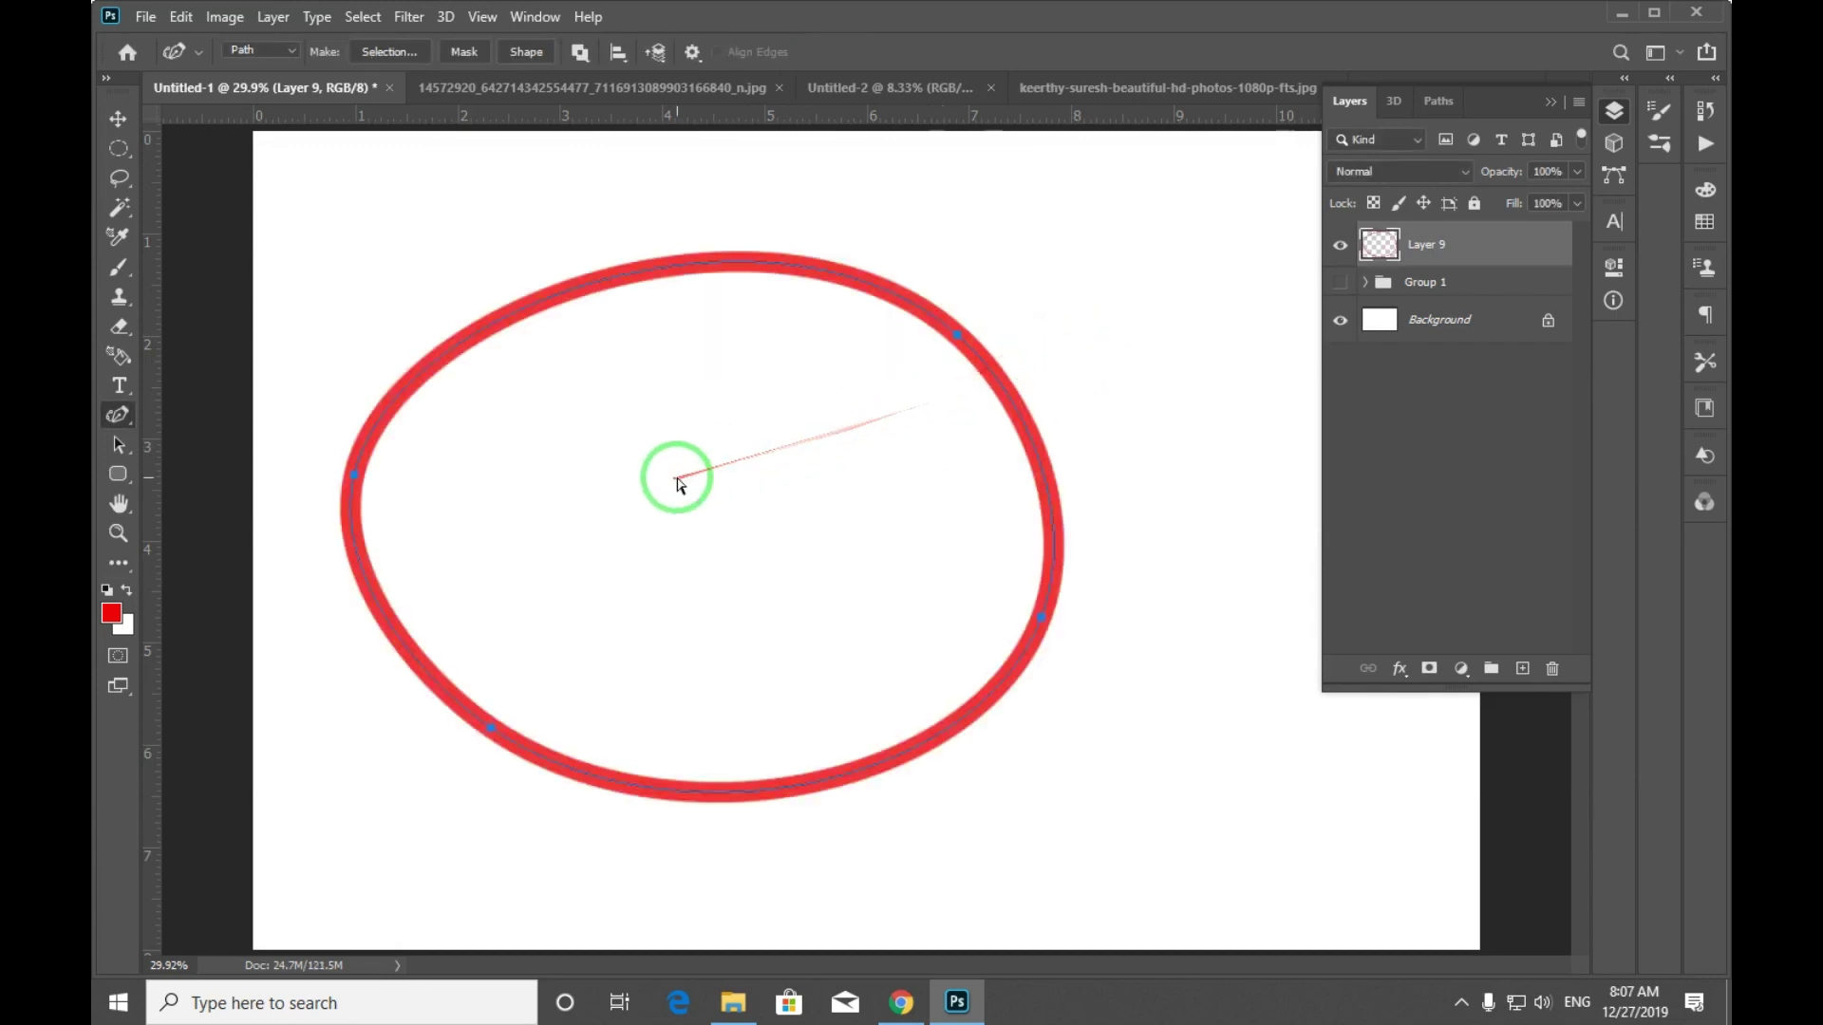
pyautogui.hotkey('ctrl', 'z')
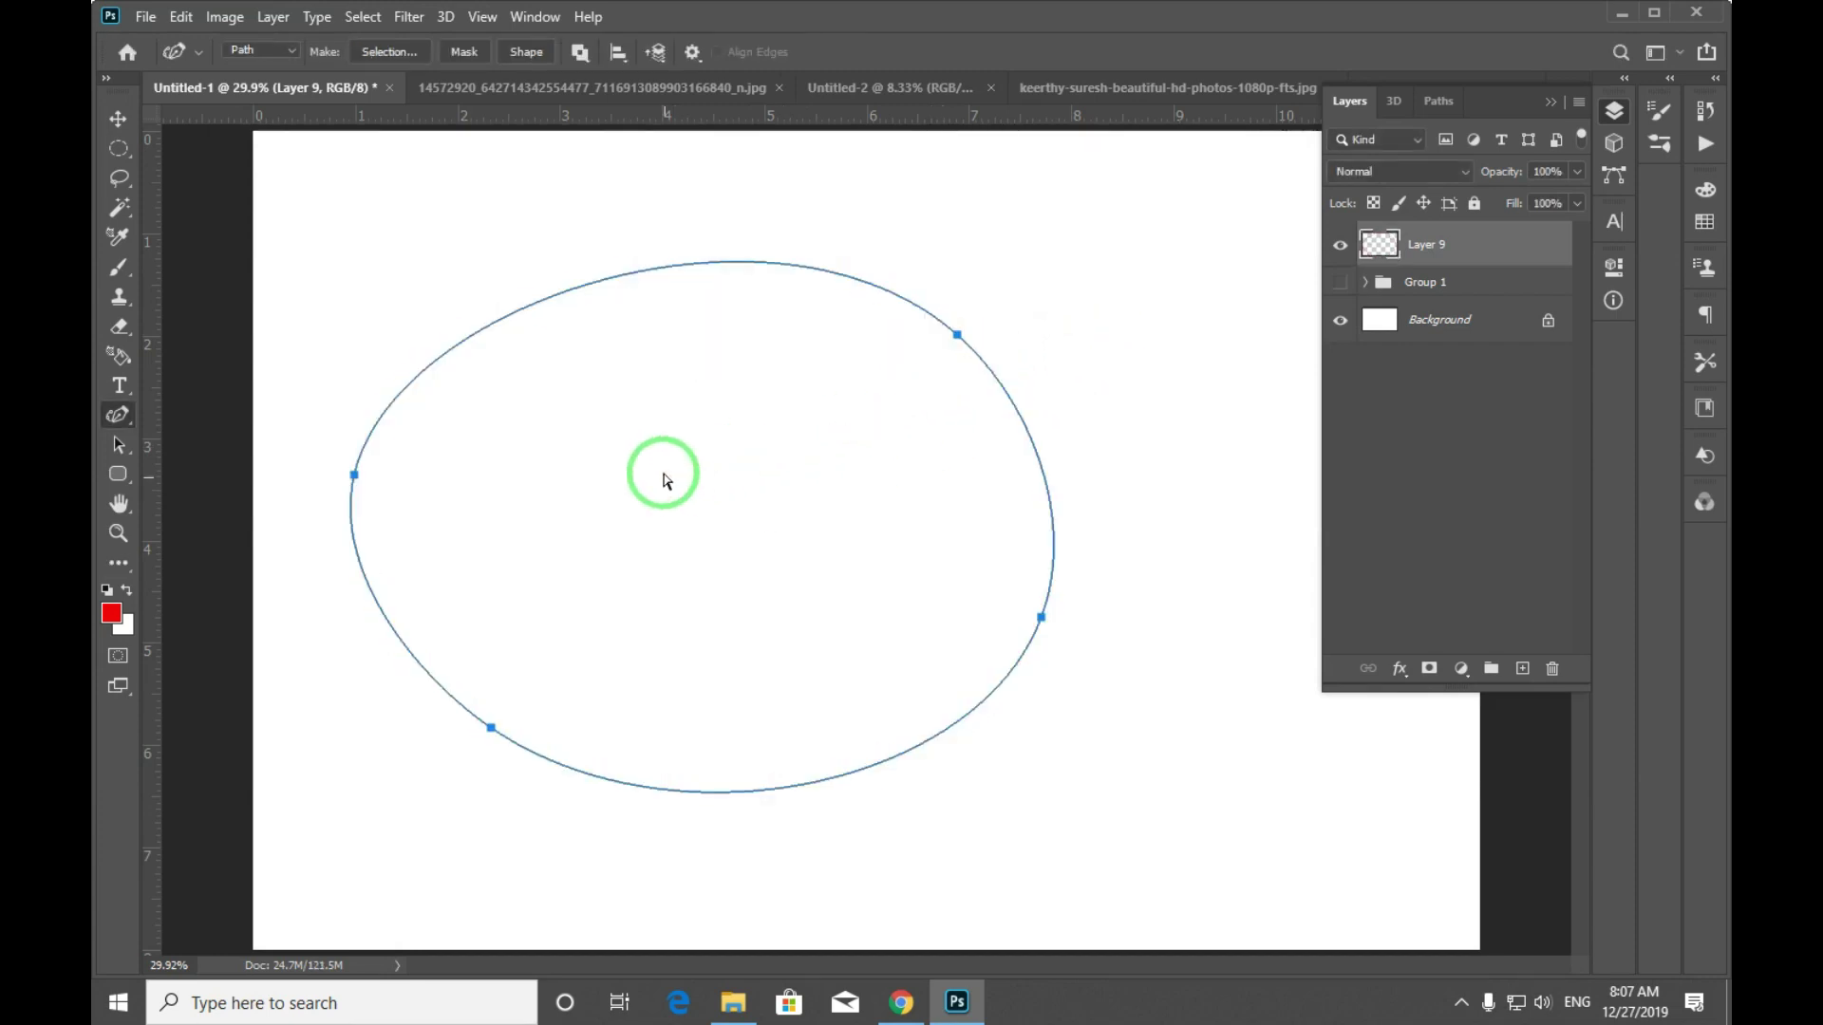
pyautogui.press('b')
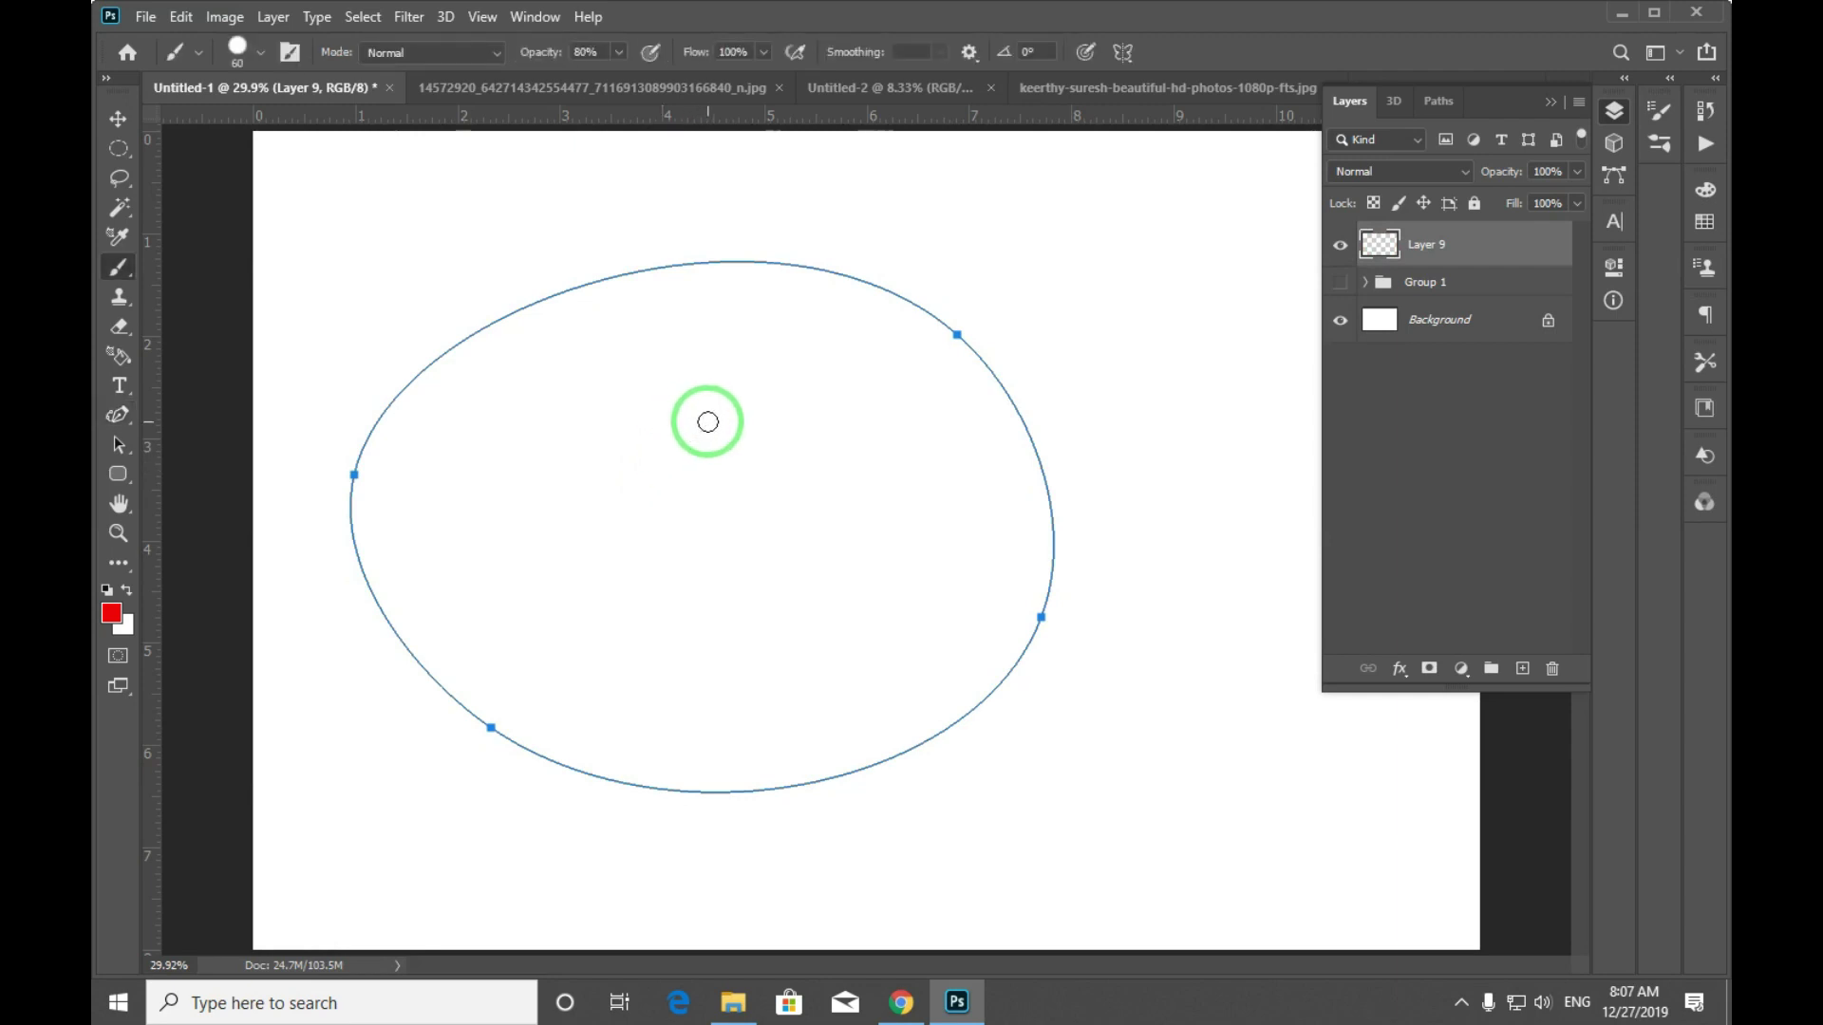
# Widen the brush tip spacing from 91% to 127%.
pyautogui.press('F5')
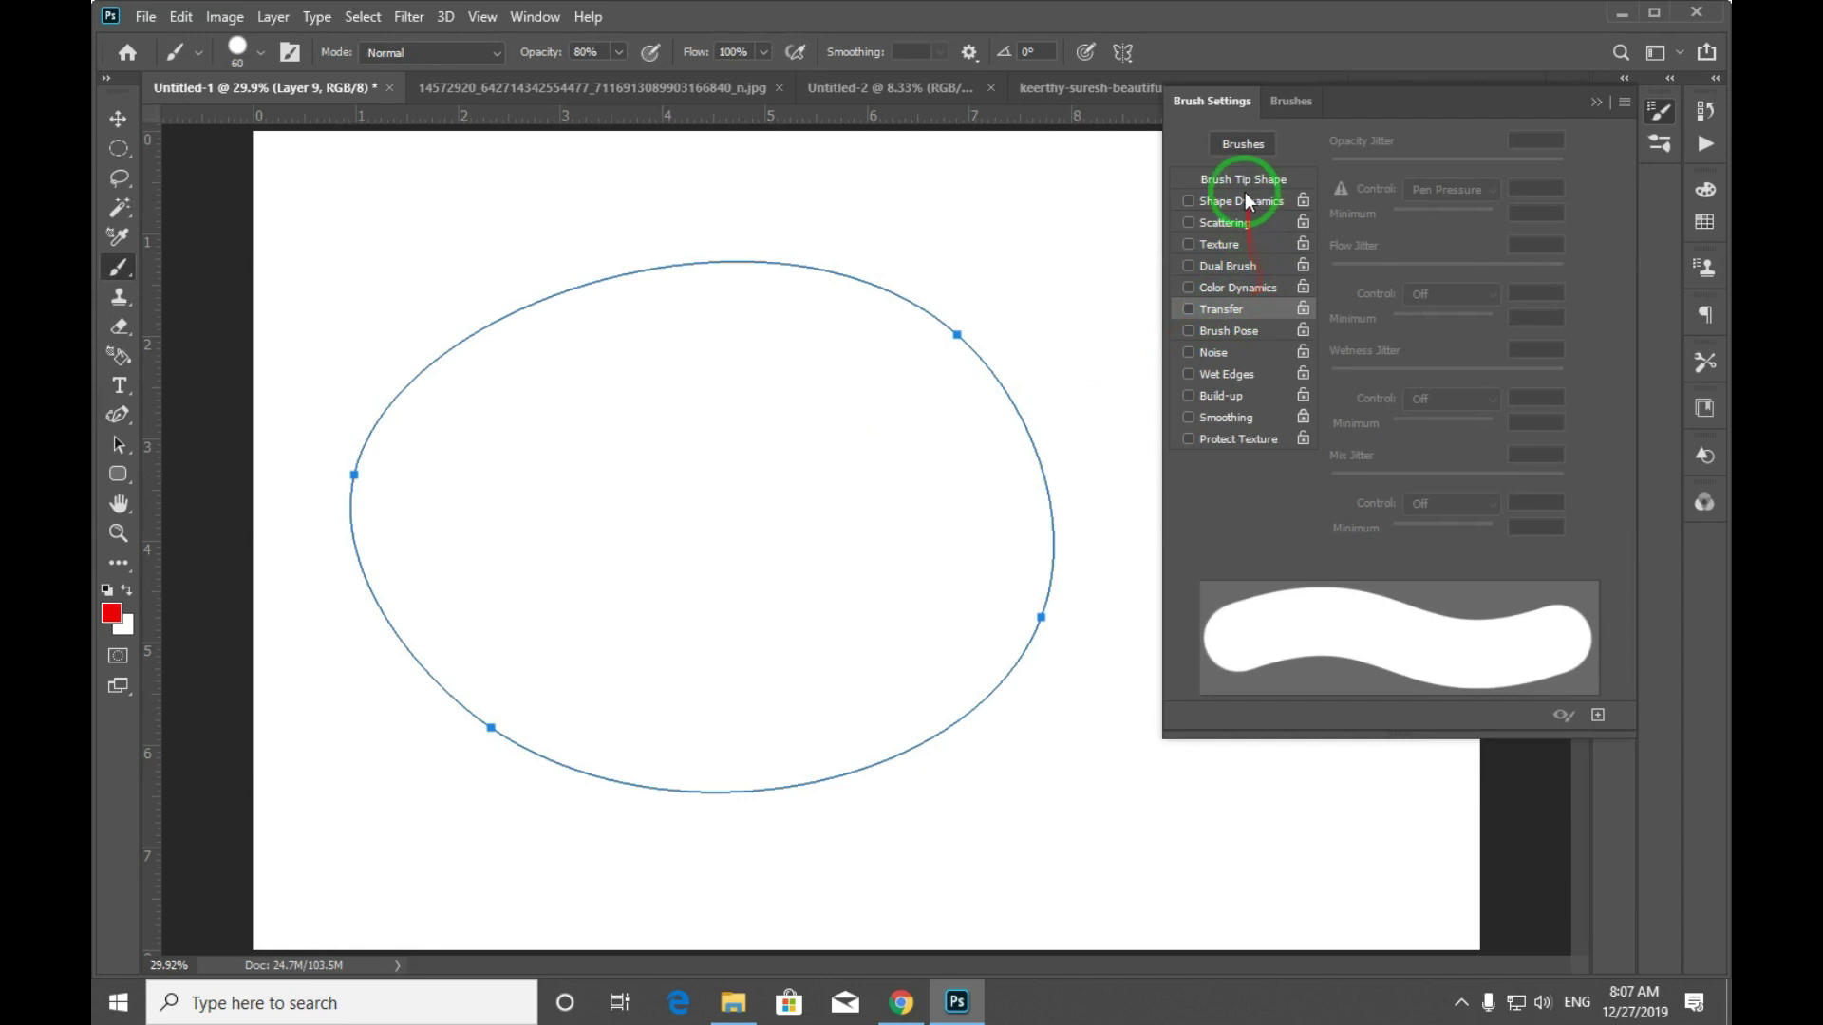
pyautogui.click(1247, 181)
pyautogui.moveTo(1342, 524); pyautogui.dragTo(1462, 529)
pyautogui.moveTo(651, 415)
pyautogui.mouseDown()
pyautogui.moveTo(702, 381)
pyautogui.moveTo(693, 735)
pyautogui.moveTo(884, 414)
pyautogui.mouseUp()
# Undo the red dotted circle, leaving the bare ellipse path.
pyautogui.hotkey('ctrl', 'z')
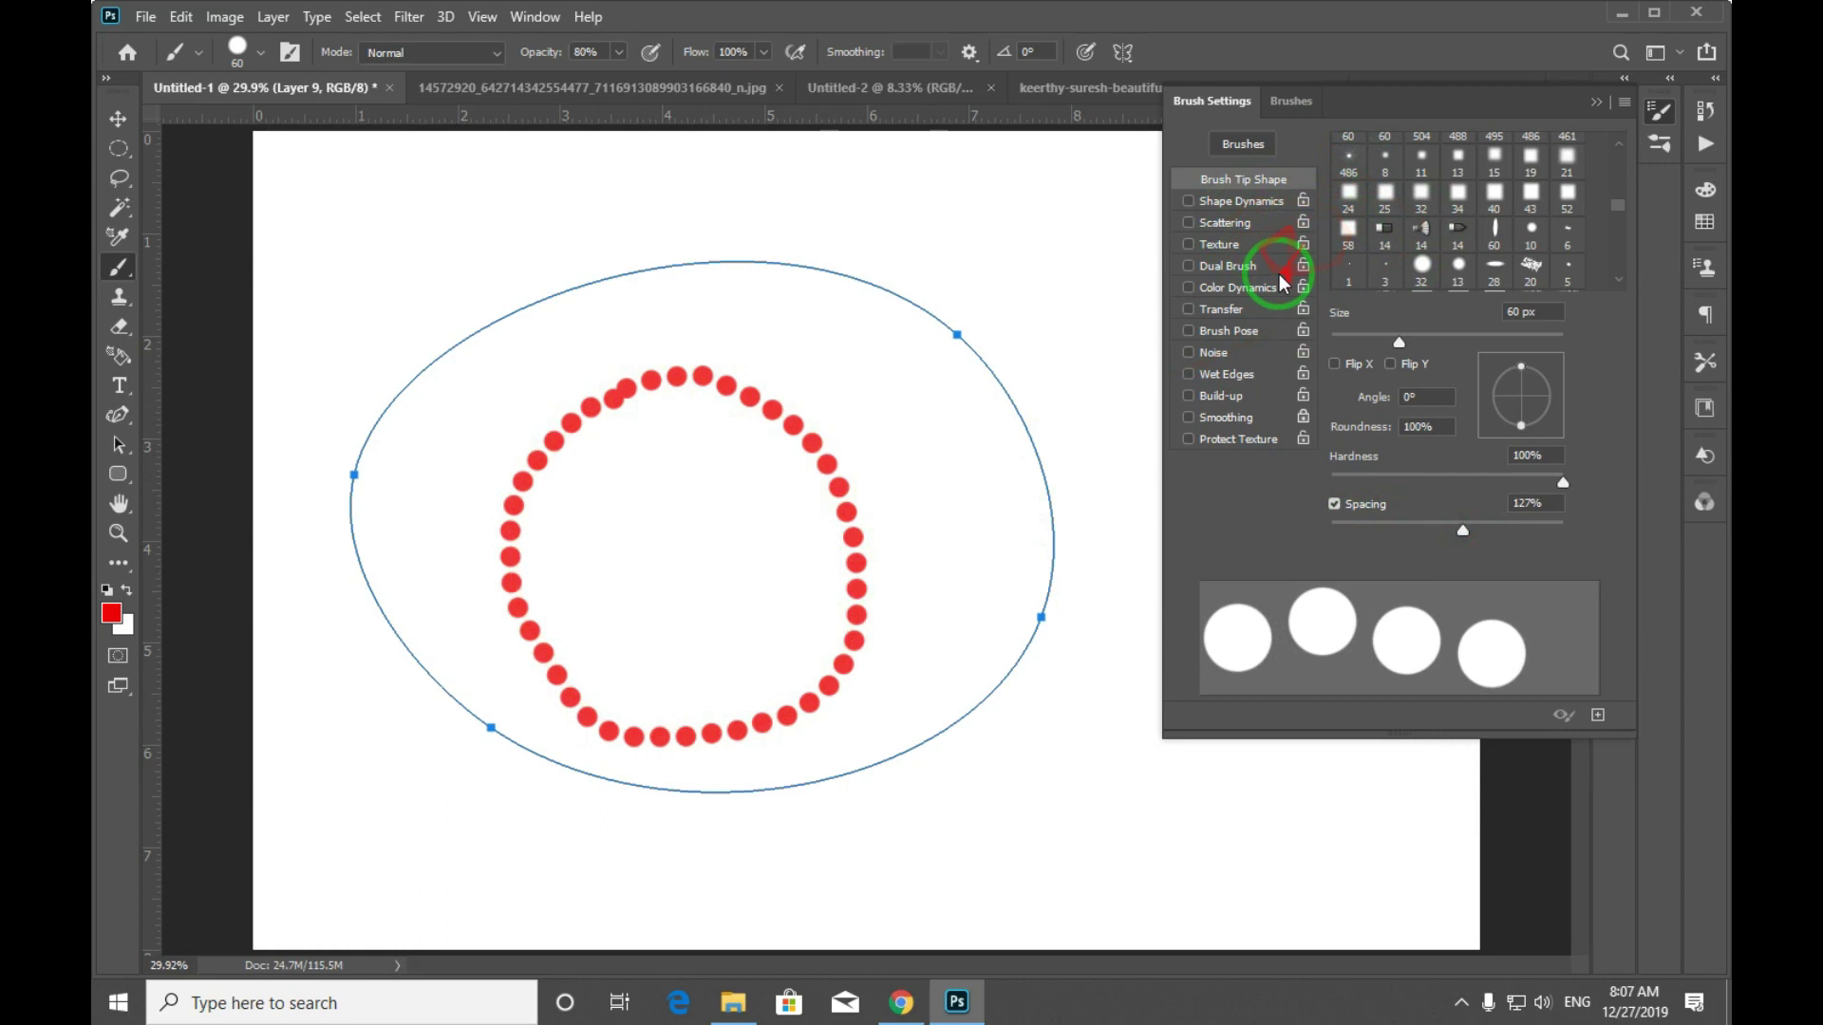
pyautogui.hotkey('ctrl', 'z')
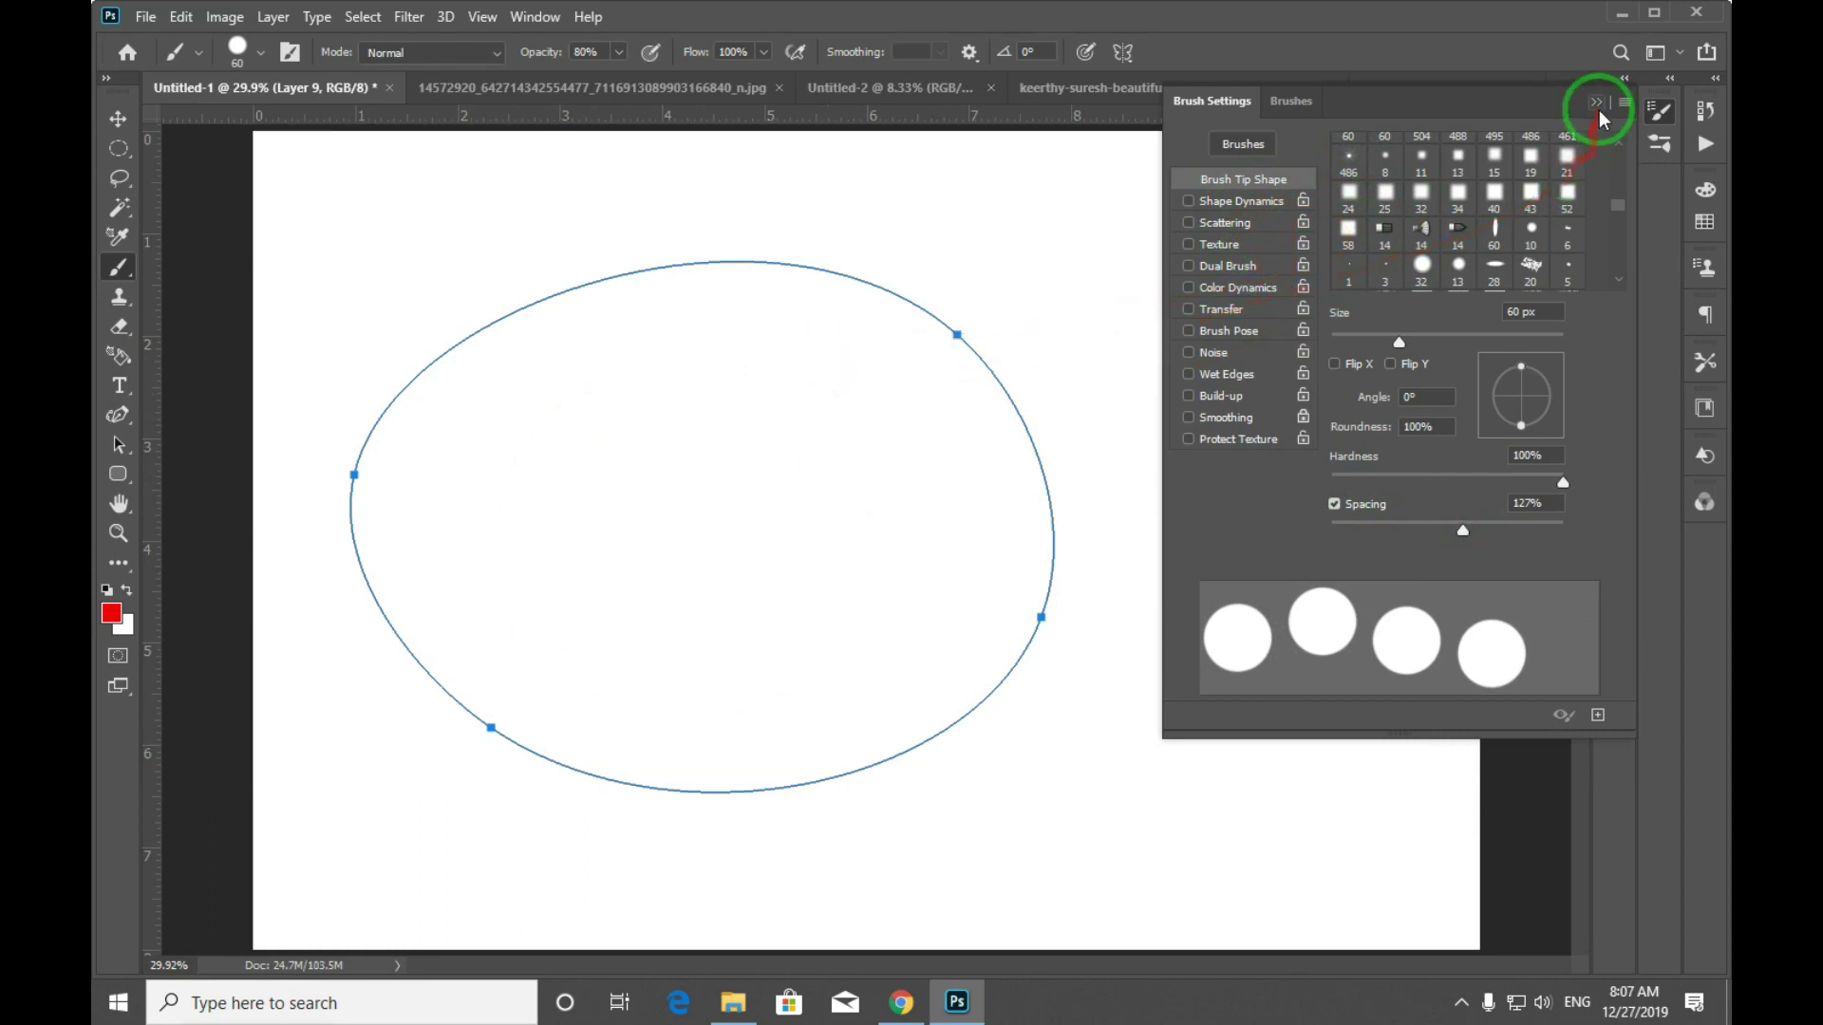
pyautogui.click(1613, 110)
# Trial-stroke the ellipse path with the dotted brush, then undo the stroke.
pyautogui.press('p')
pyautogui.rightClick(979, 237)
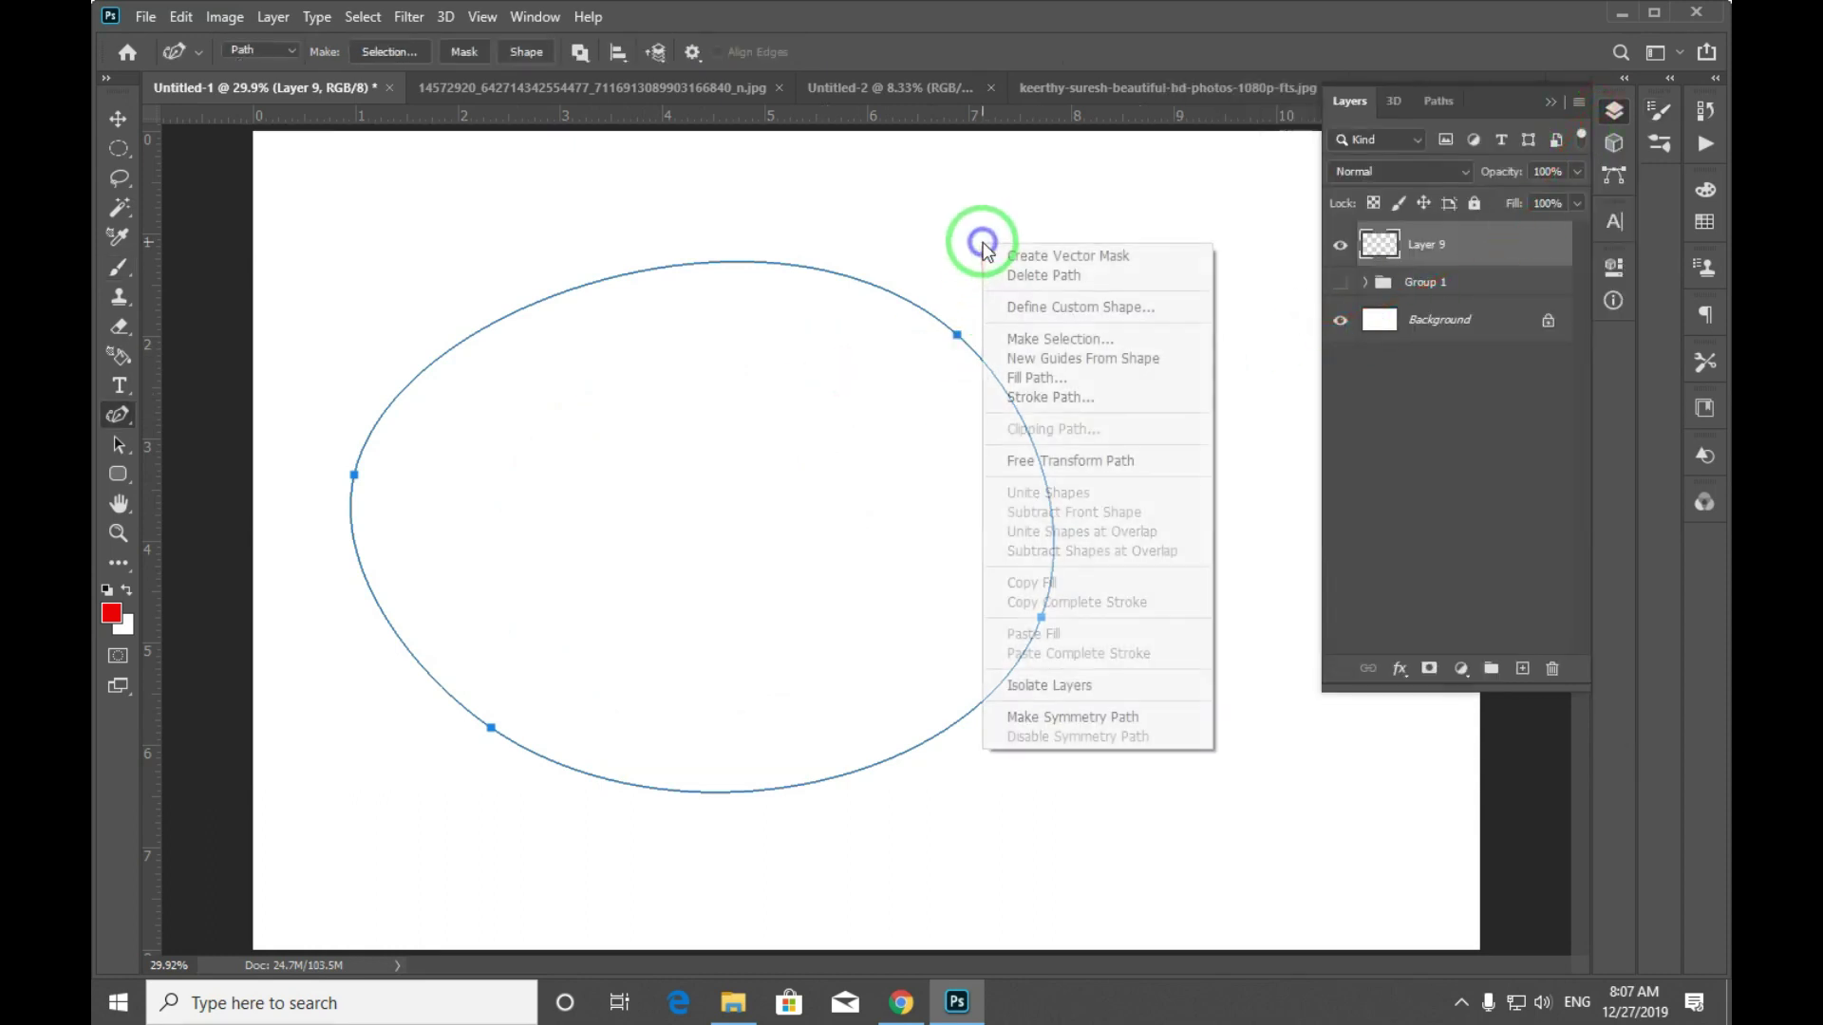
pyautogui.click(1079, 399)
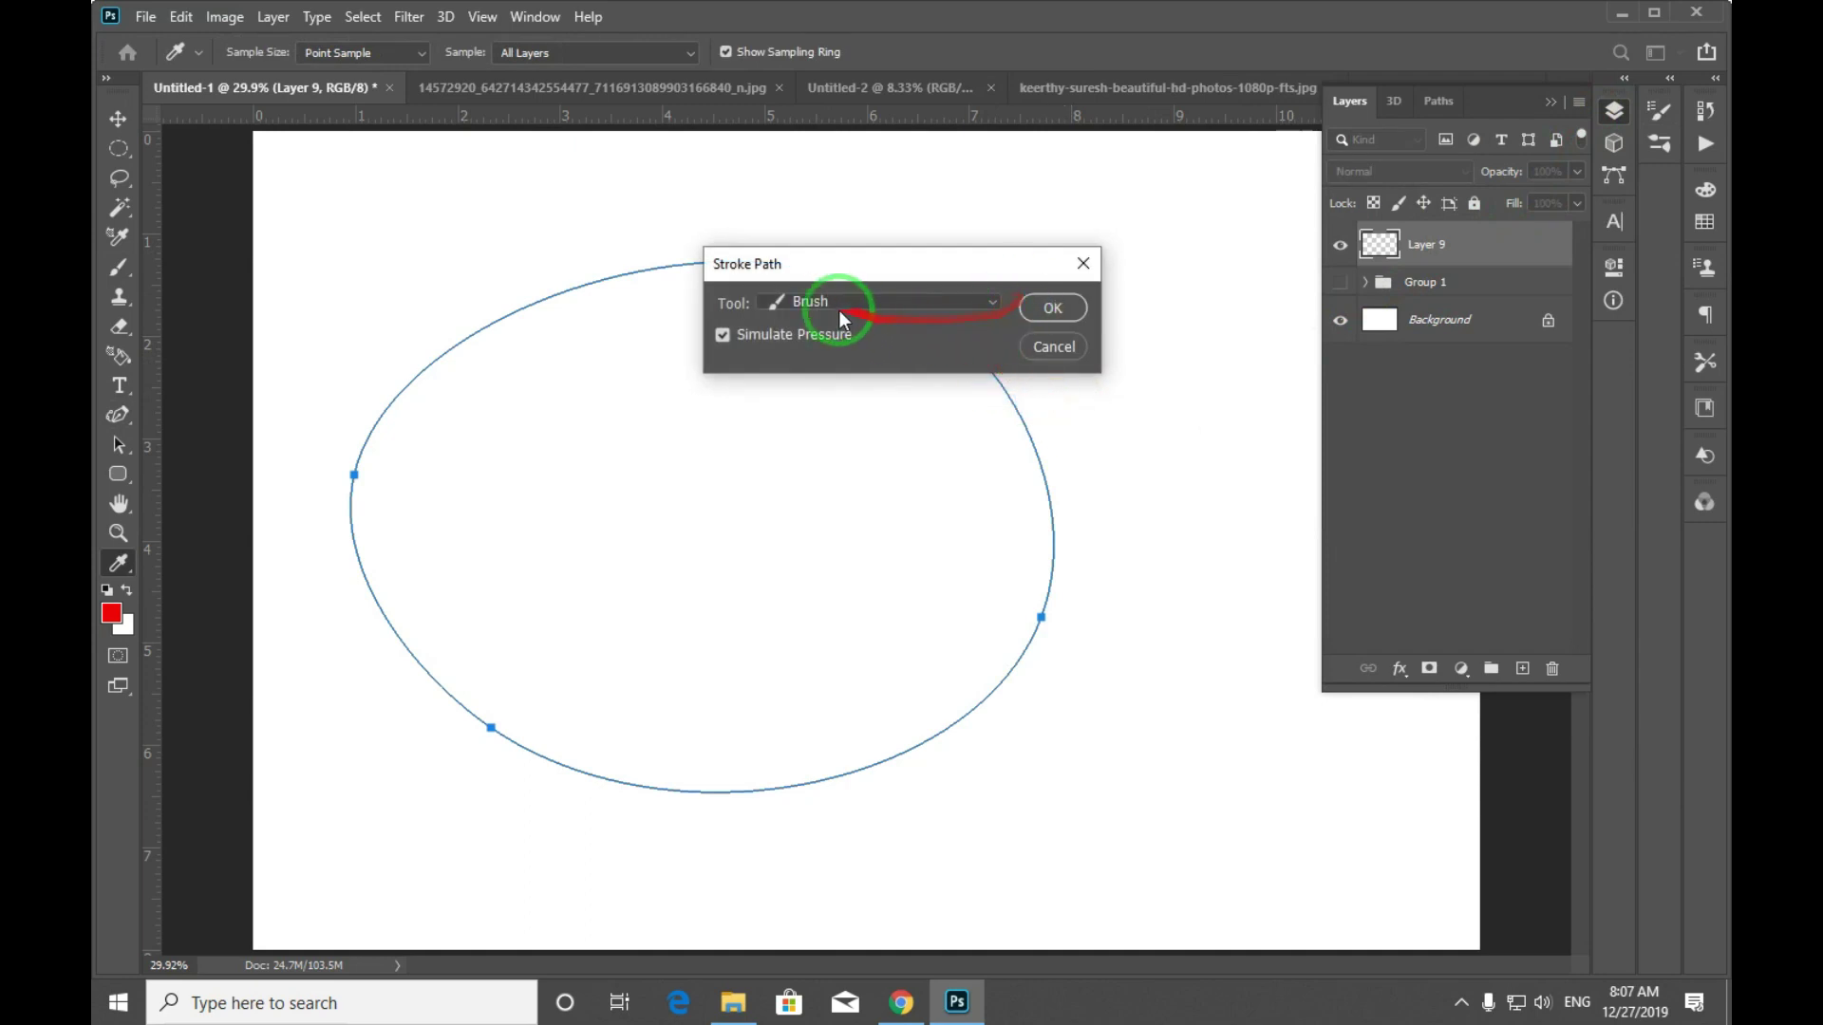
pyautogui.click(1069, 317)
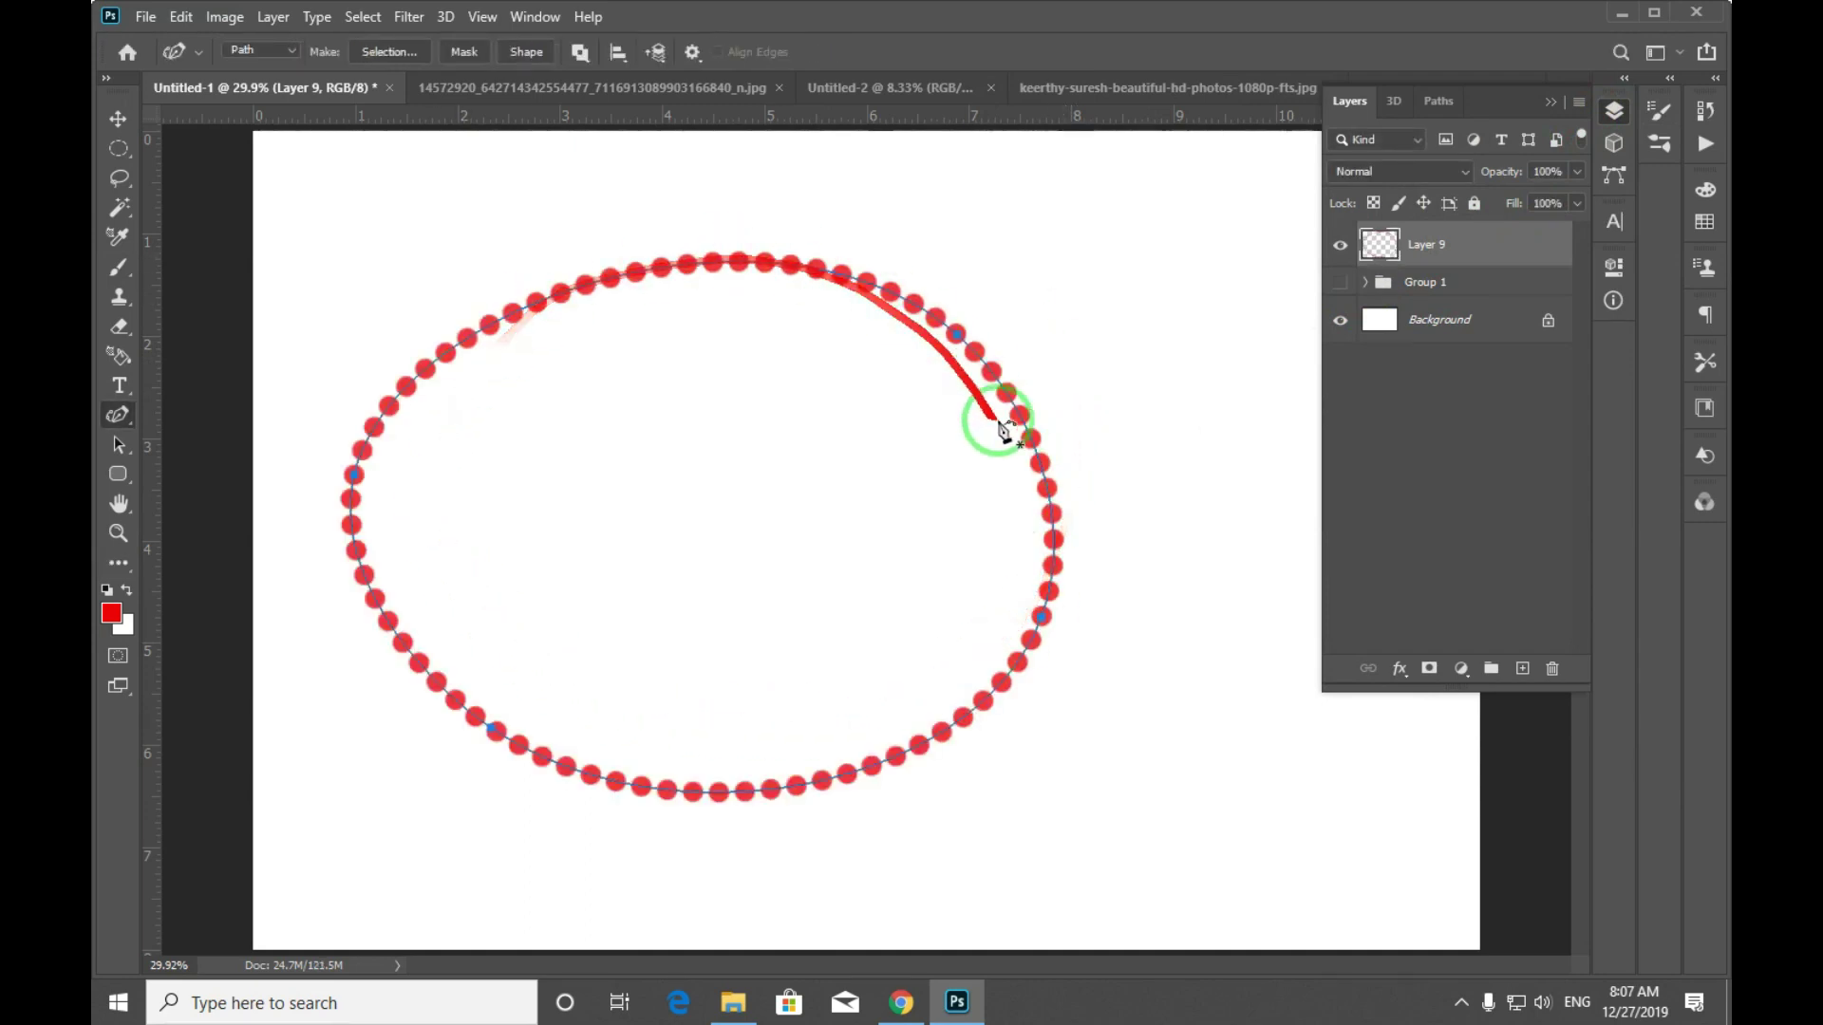
pyautogui.hotkey('ctrl', 'z')
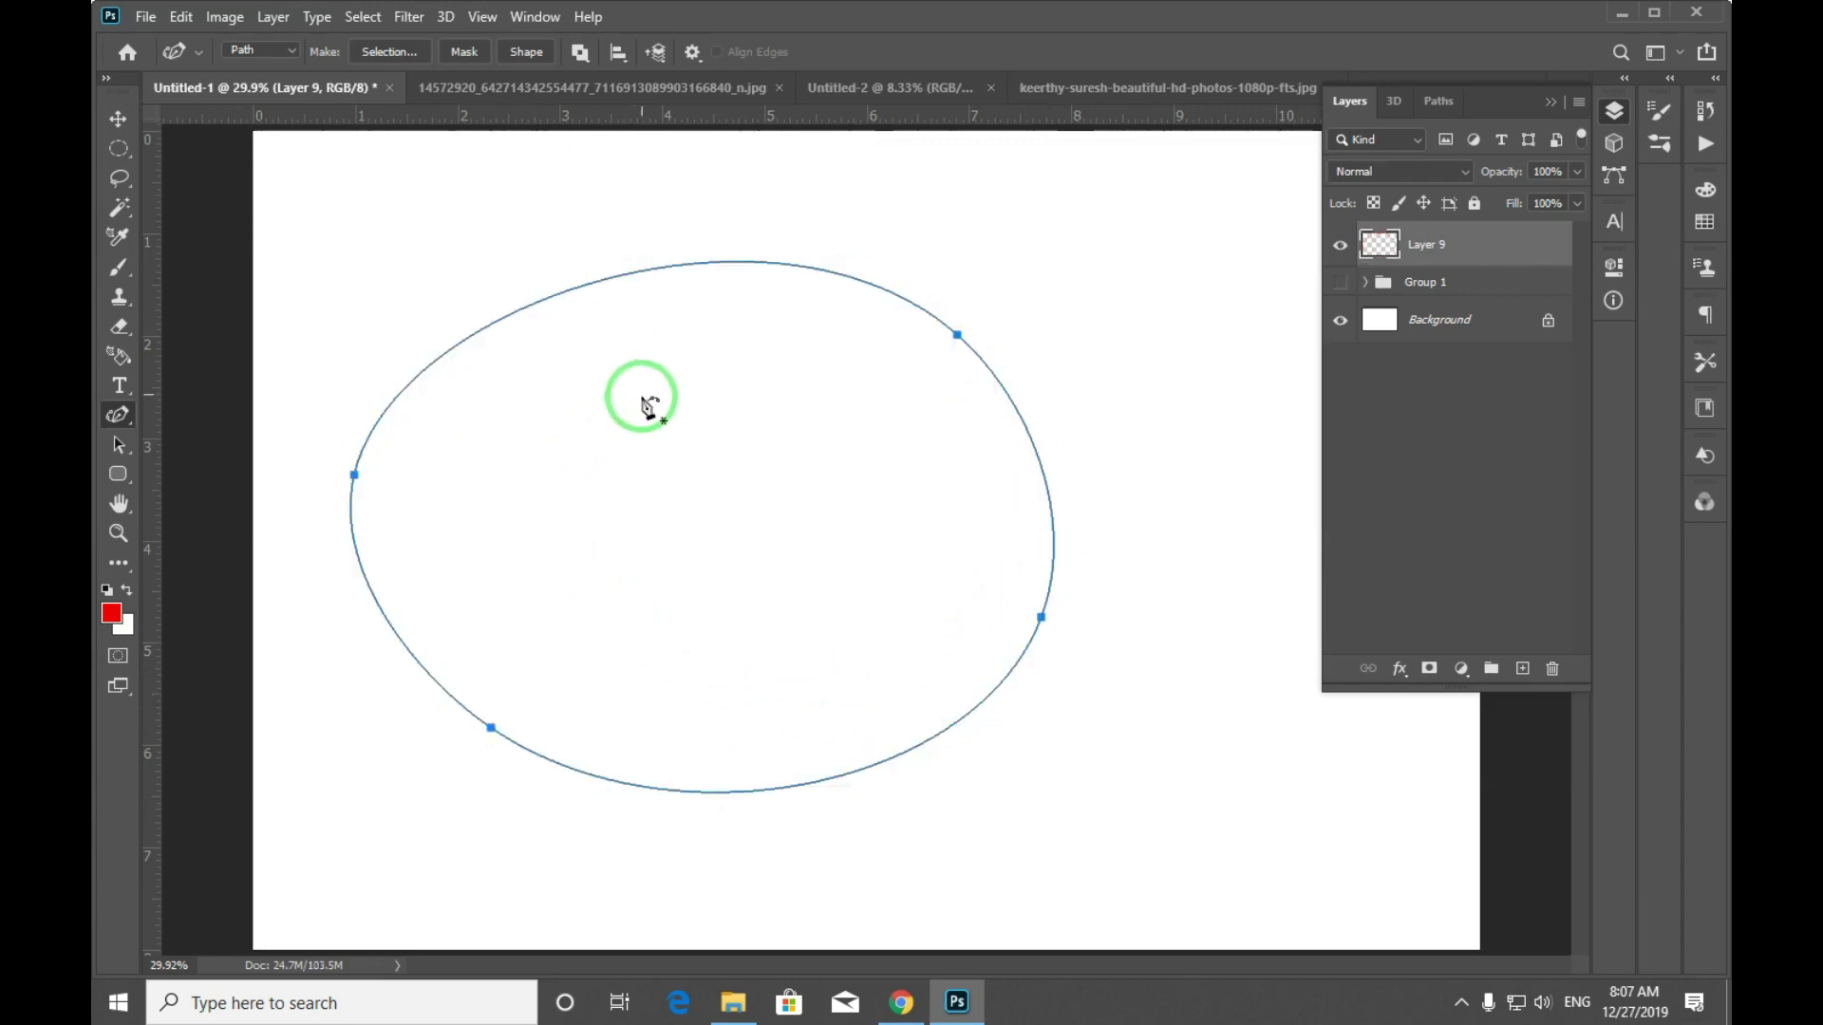
# Paint a test loop of red dots inside the ellipse and undo it.
pyautogui.press('b')
pyautogui.moveTo(562, 448)
pyautogui.mouseDown()
pyautogui.moveTo(598, 408)
pyautogui.moveTo(806, 643)
pyautogui.moveTo(546, 493)
pyautogui.mouseUp()
pyautogui.hotkey('ctrl', 'z')
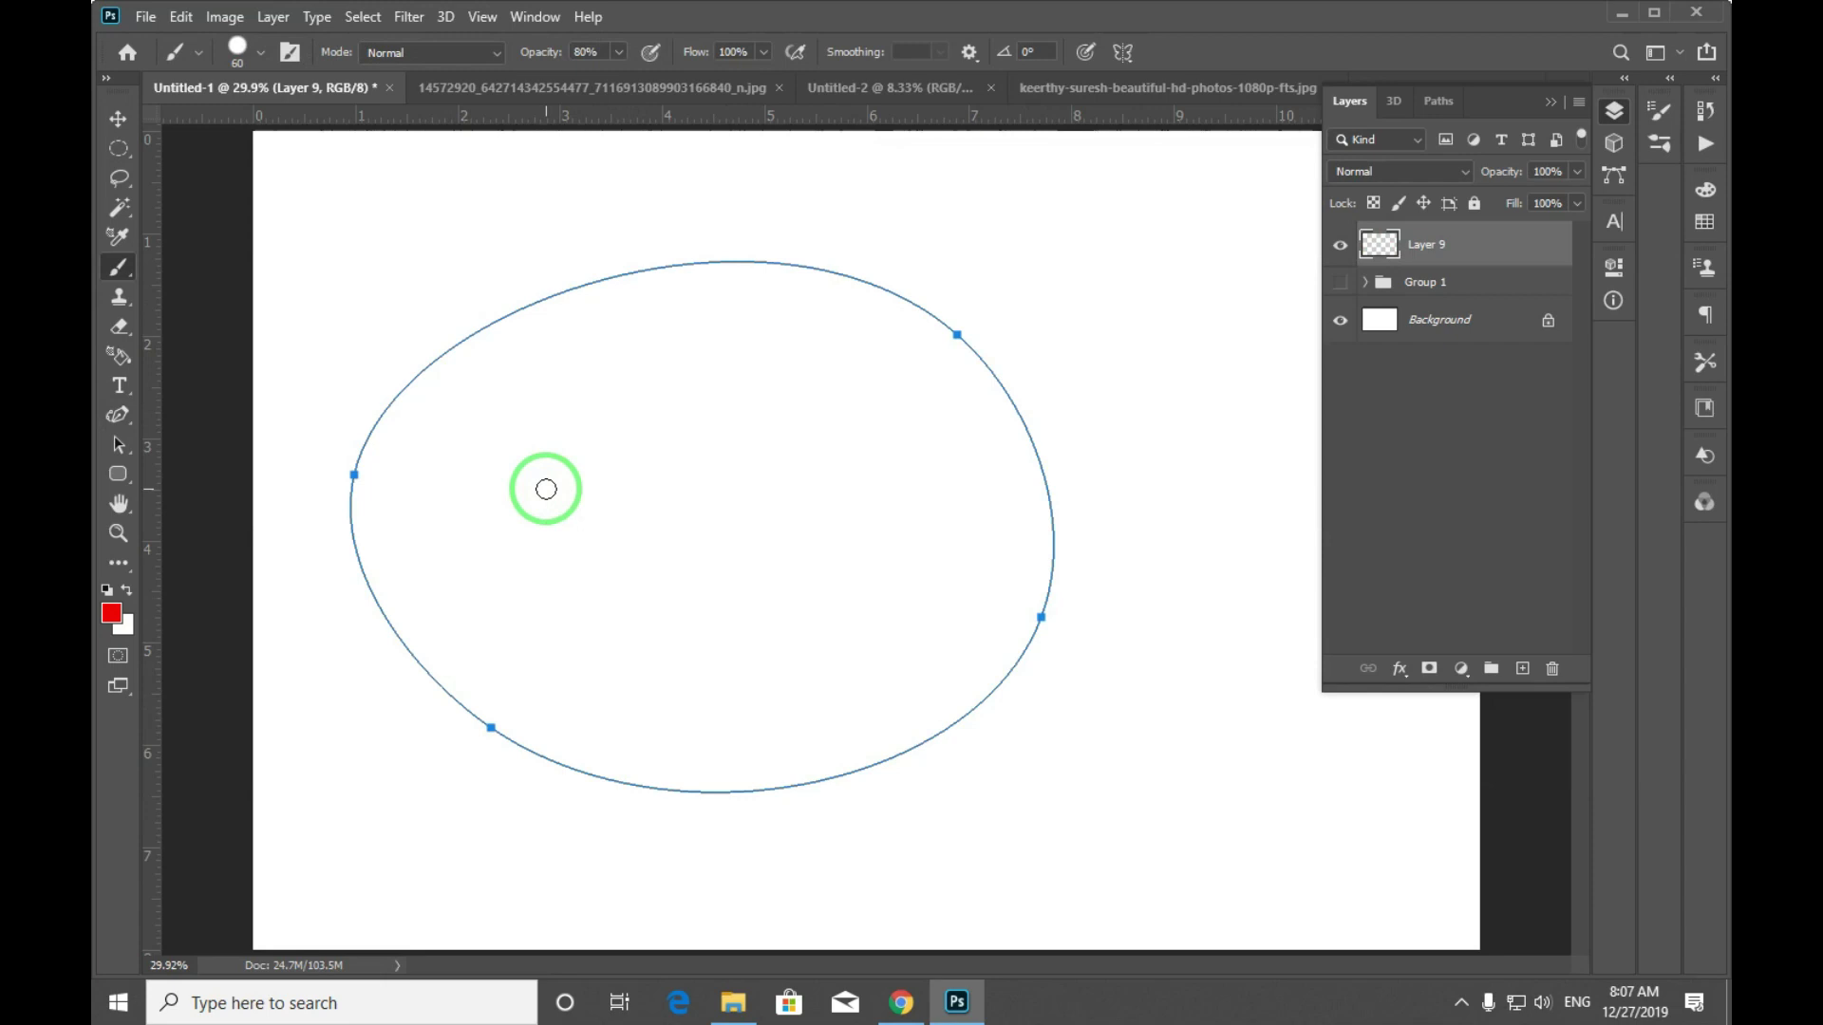
# Set Shape Dynamics Size Jitter Control to Pen Pressure, testing and undoing a stroke.
pyautogui.press('F5')
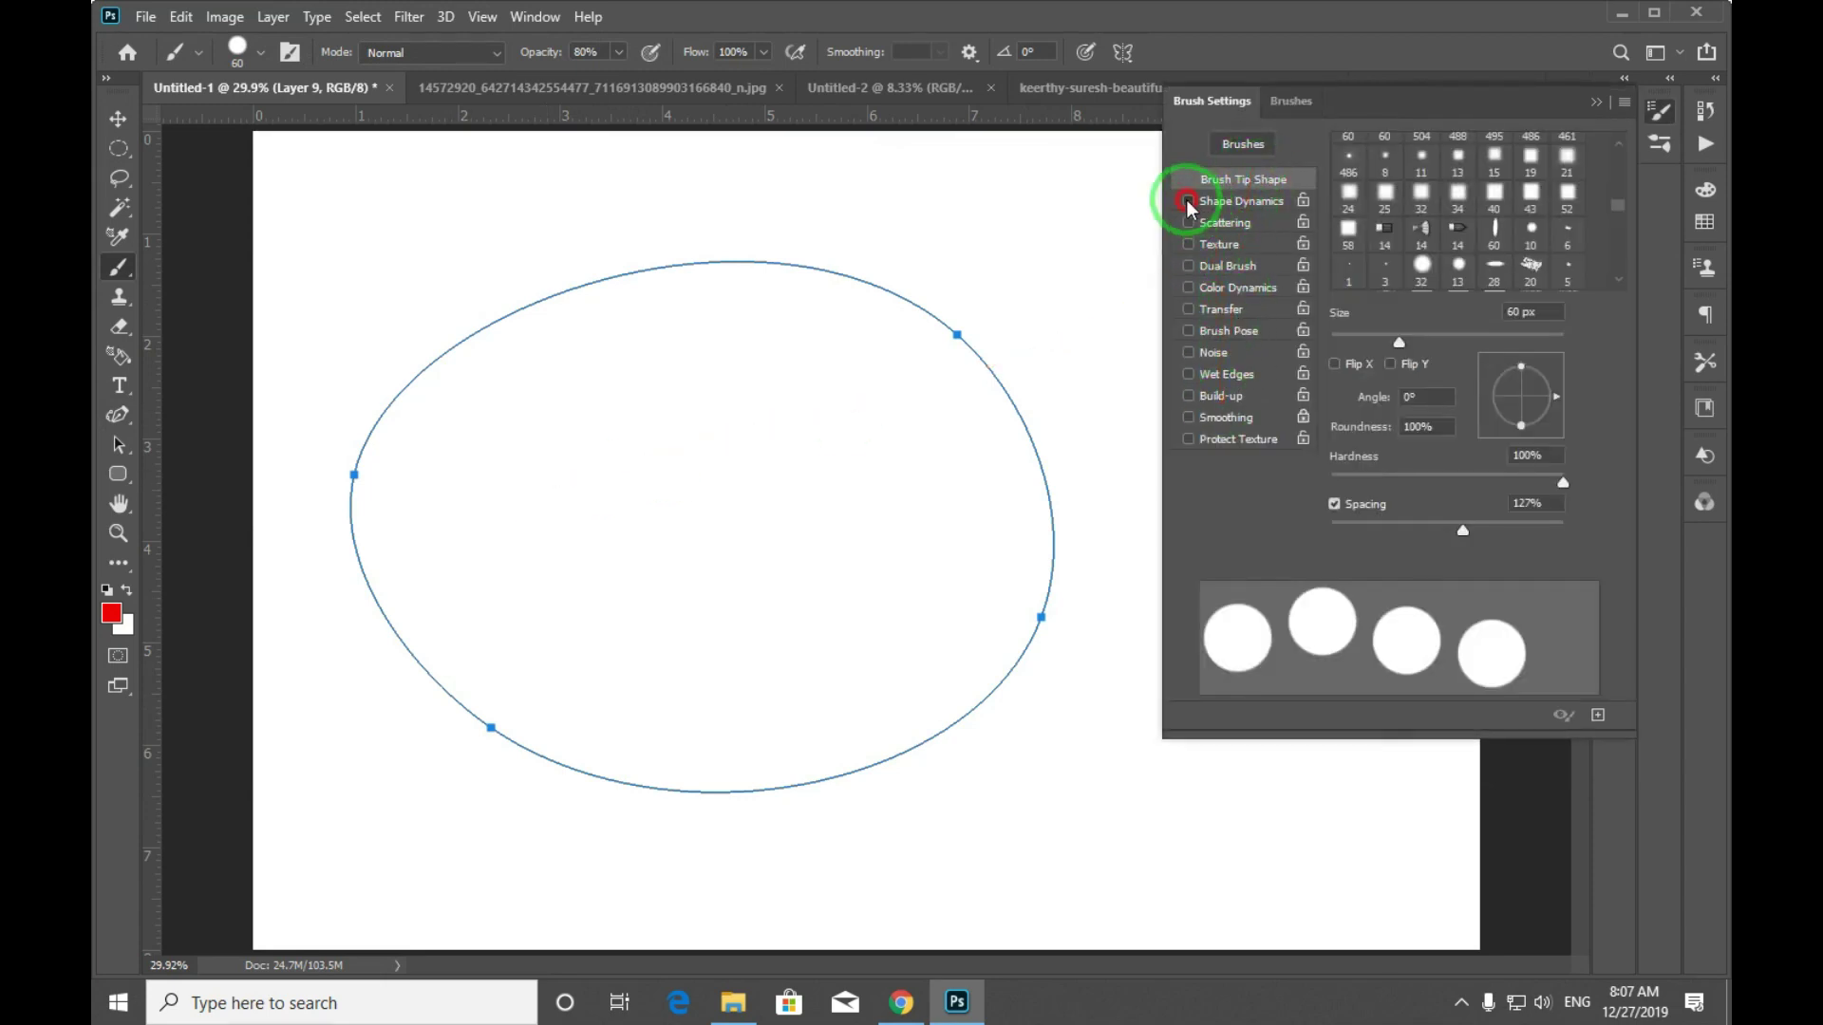
pyautogui.click(1232, 203)
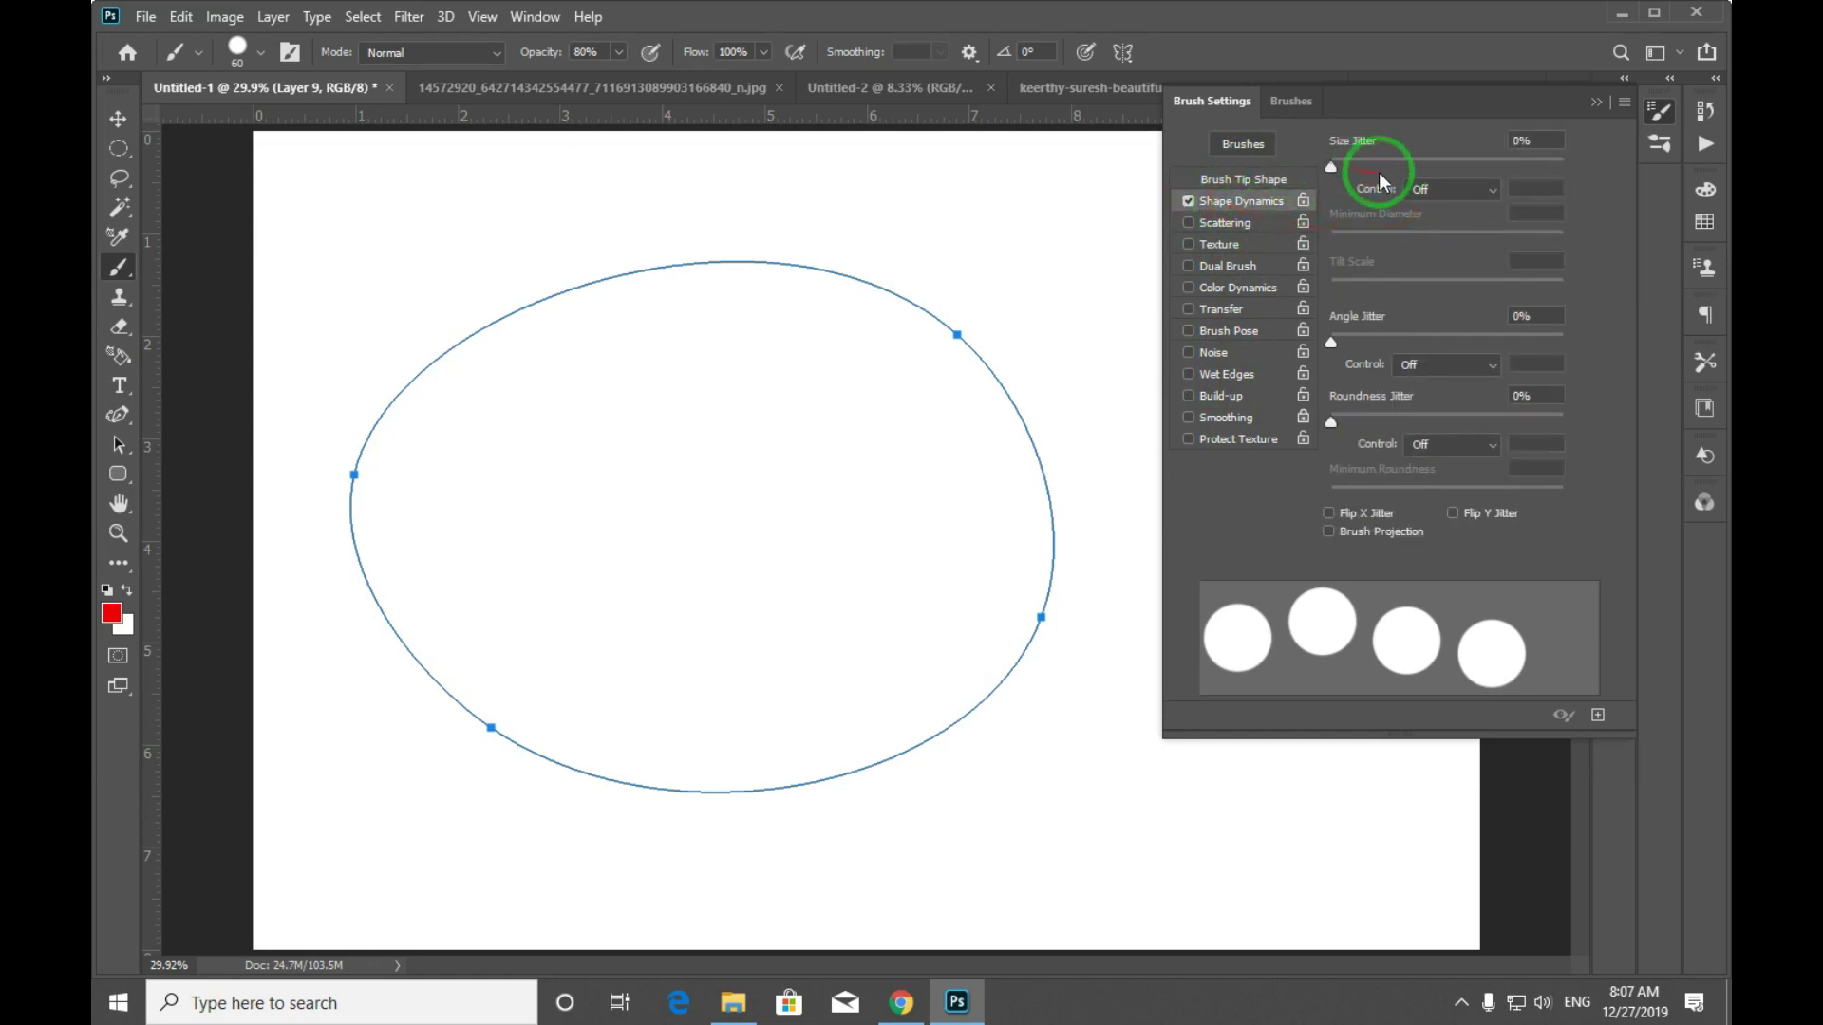
pyautogui.click(1442, 191)
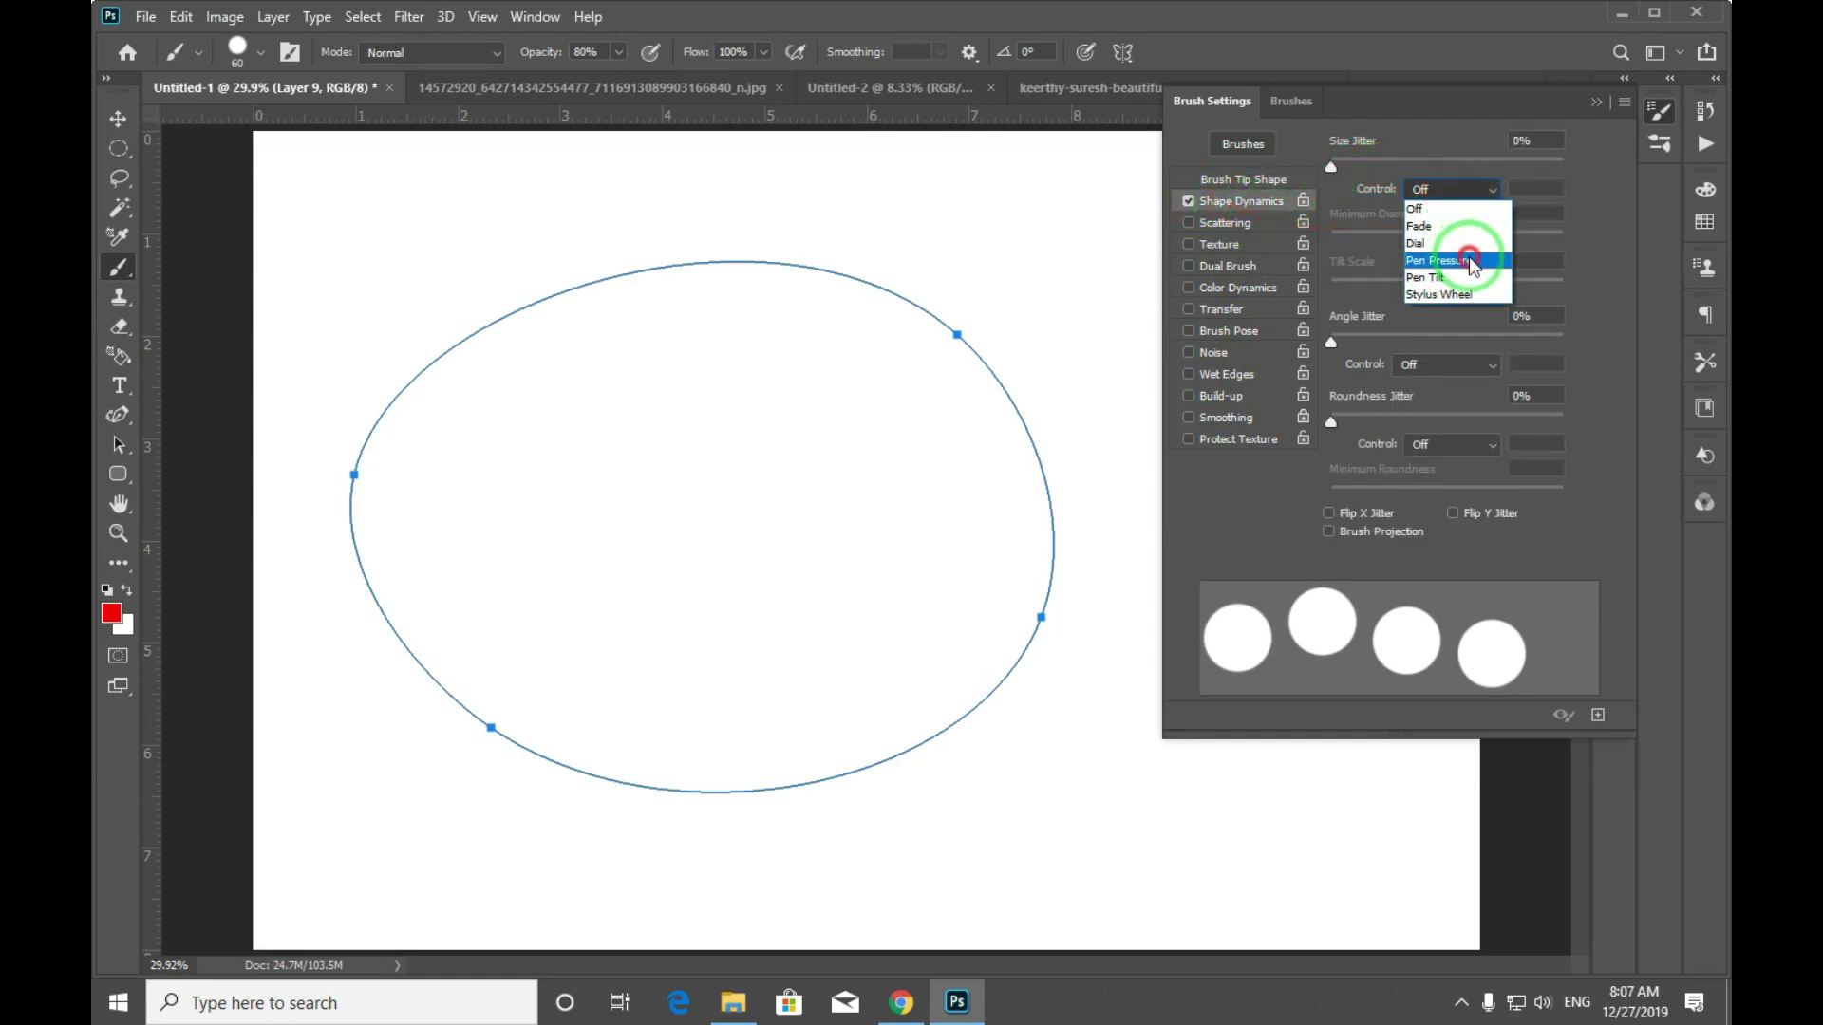
pyautogui.click(1471, 261)
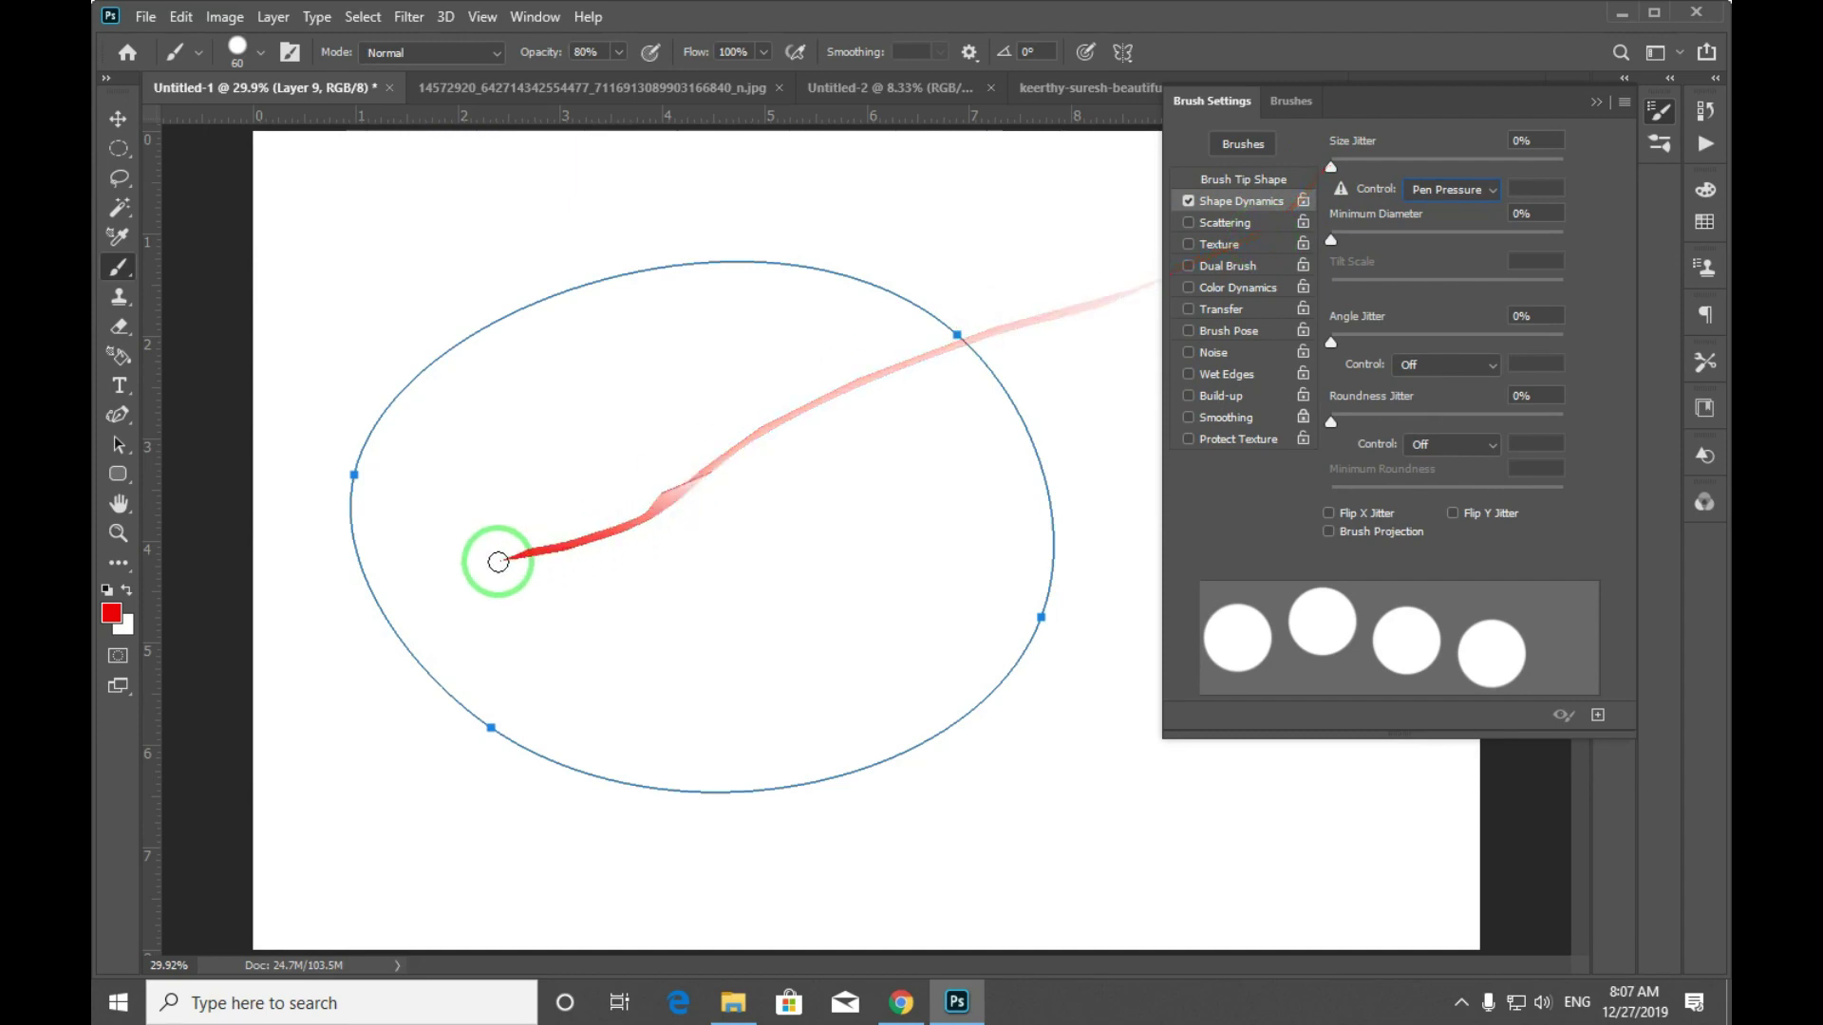
pyautogui.moveTo(496, 561); pyautogui.dragTo(892, 389)
pyautogui.hotkey('ctrl', 'z')
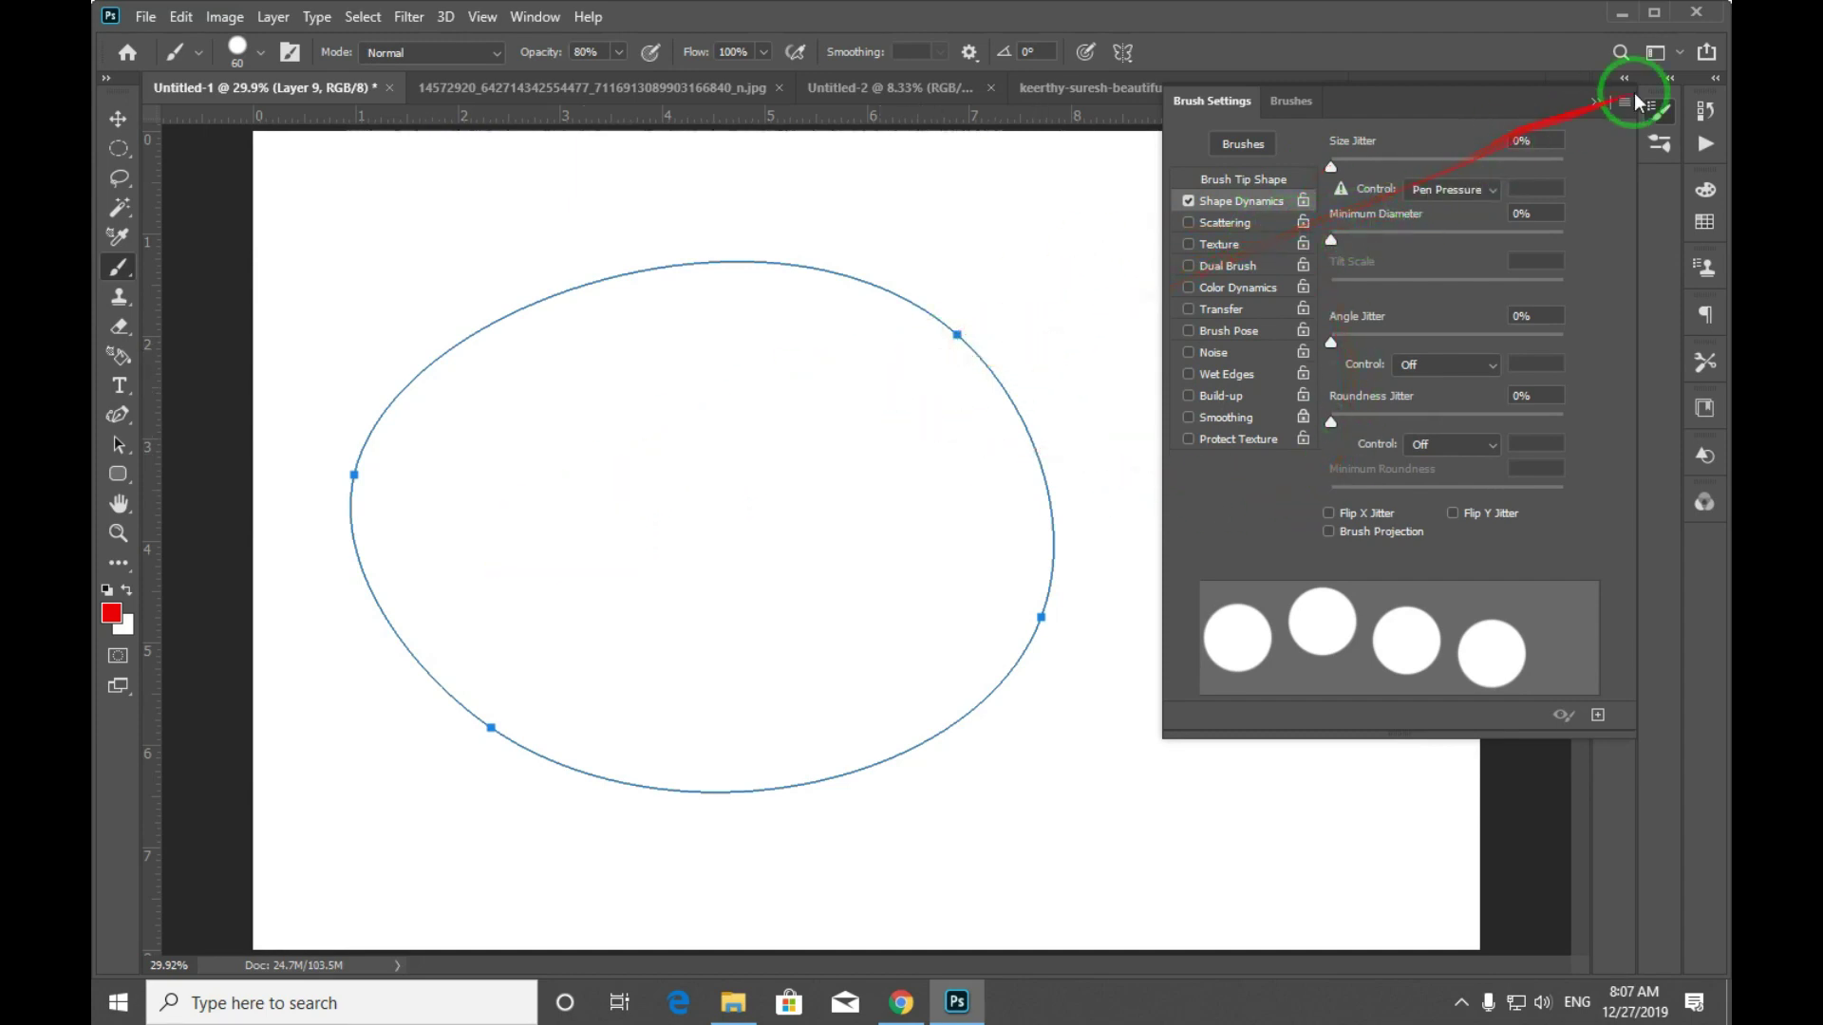
# Stroke the ellipse path with Simulate Pressure for tapered dots, then hide the path.
pyautogui.click(1611, 108)
pyautogui.press('p')
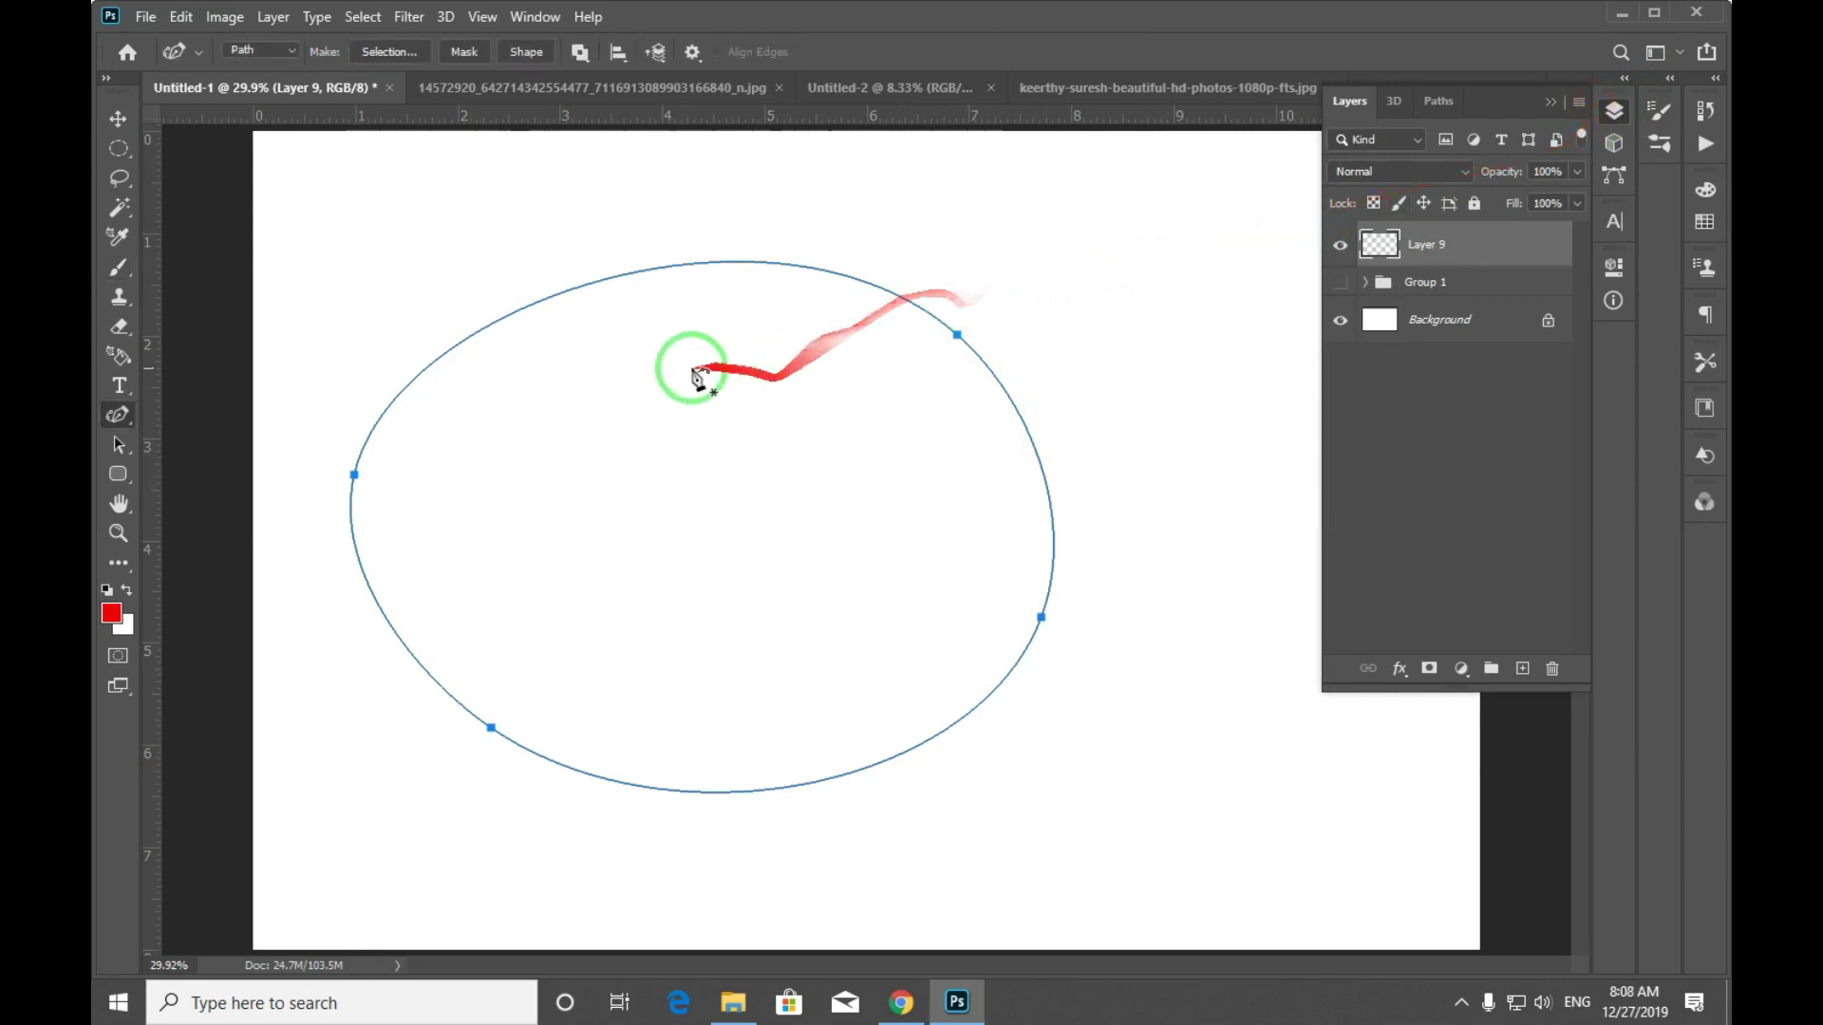
pyautogui.rightClick(687, 369)
pyautogui.click(813, 540)
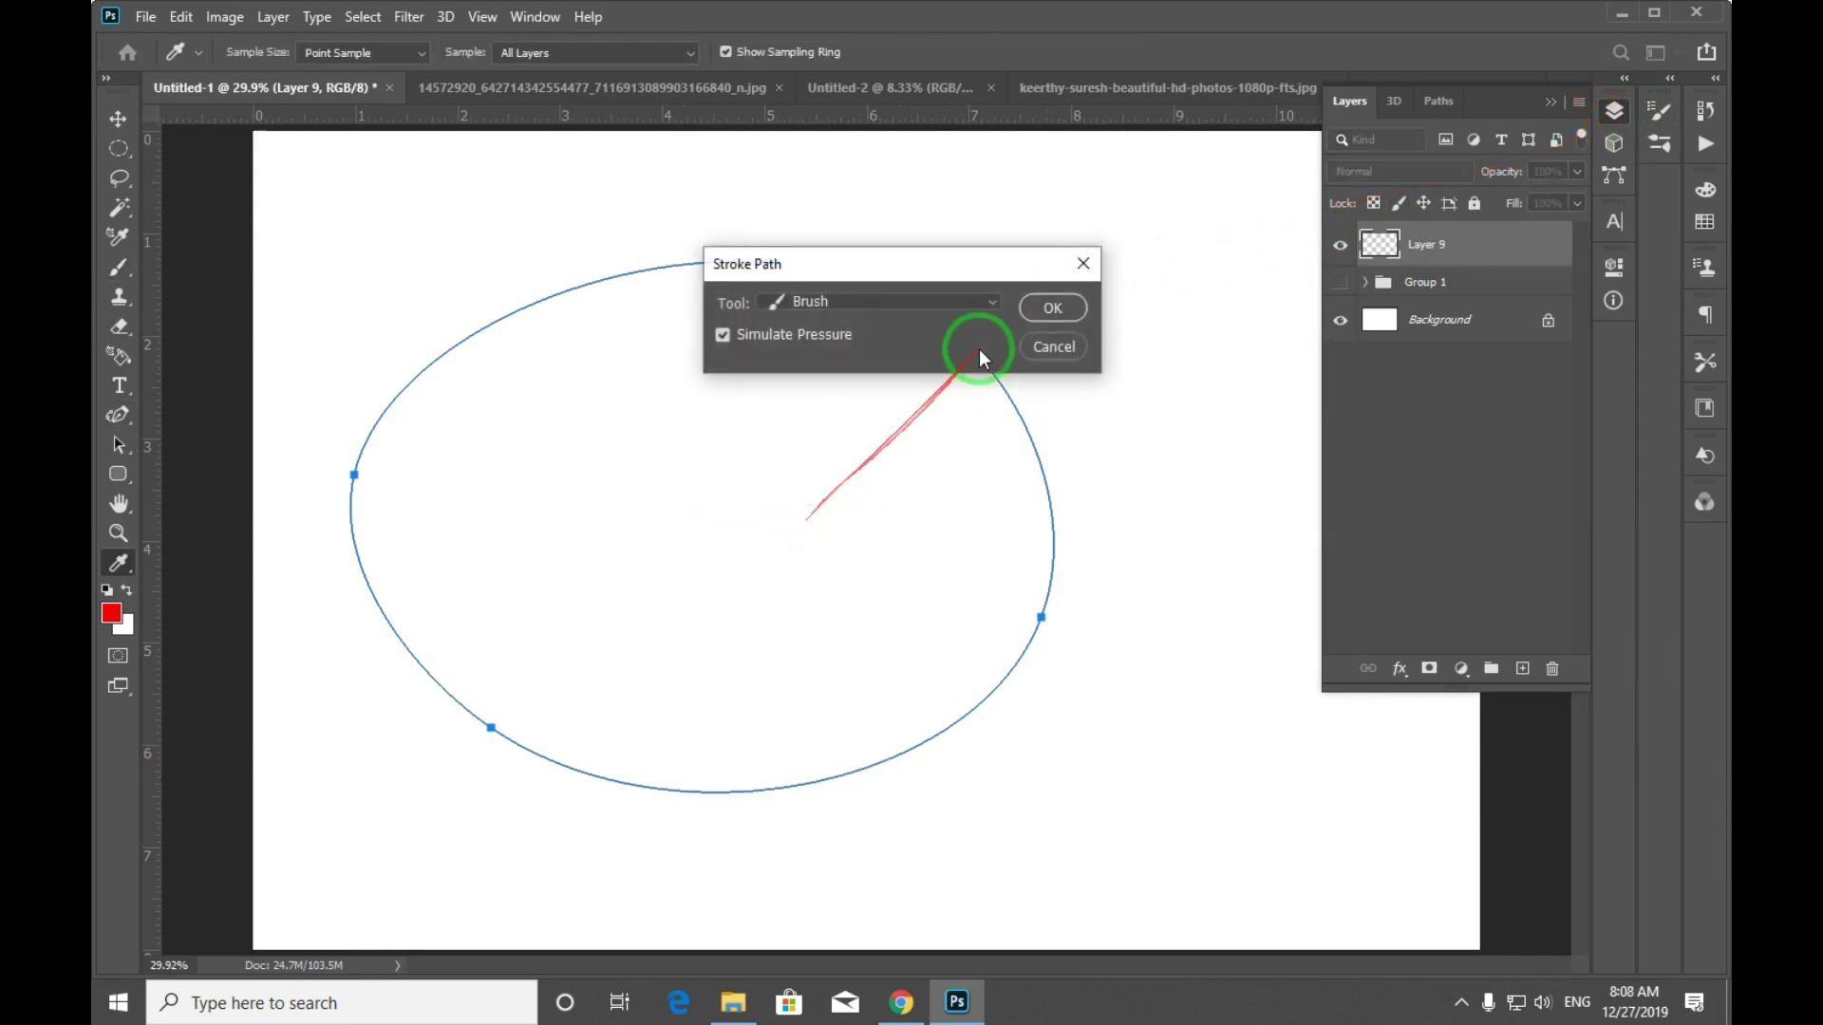
pyautogui.click(1057, 300)
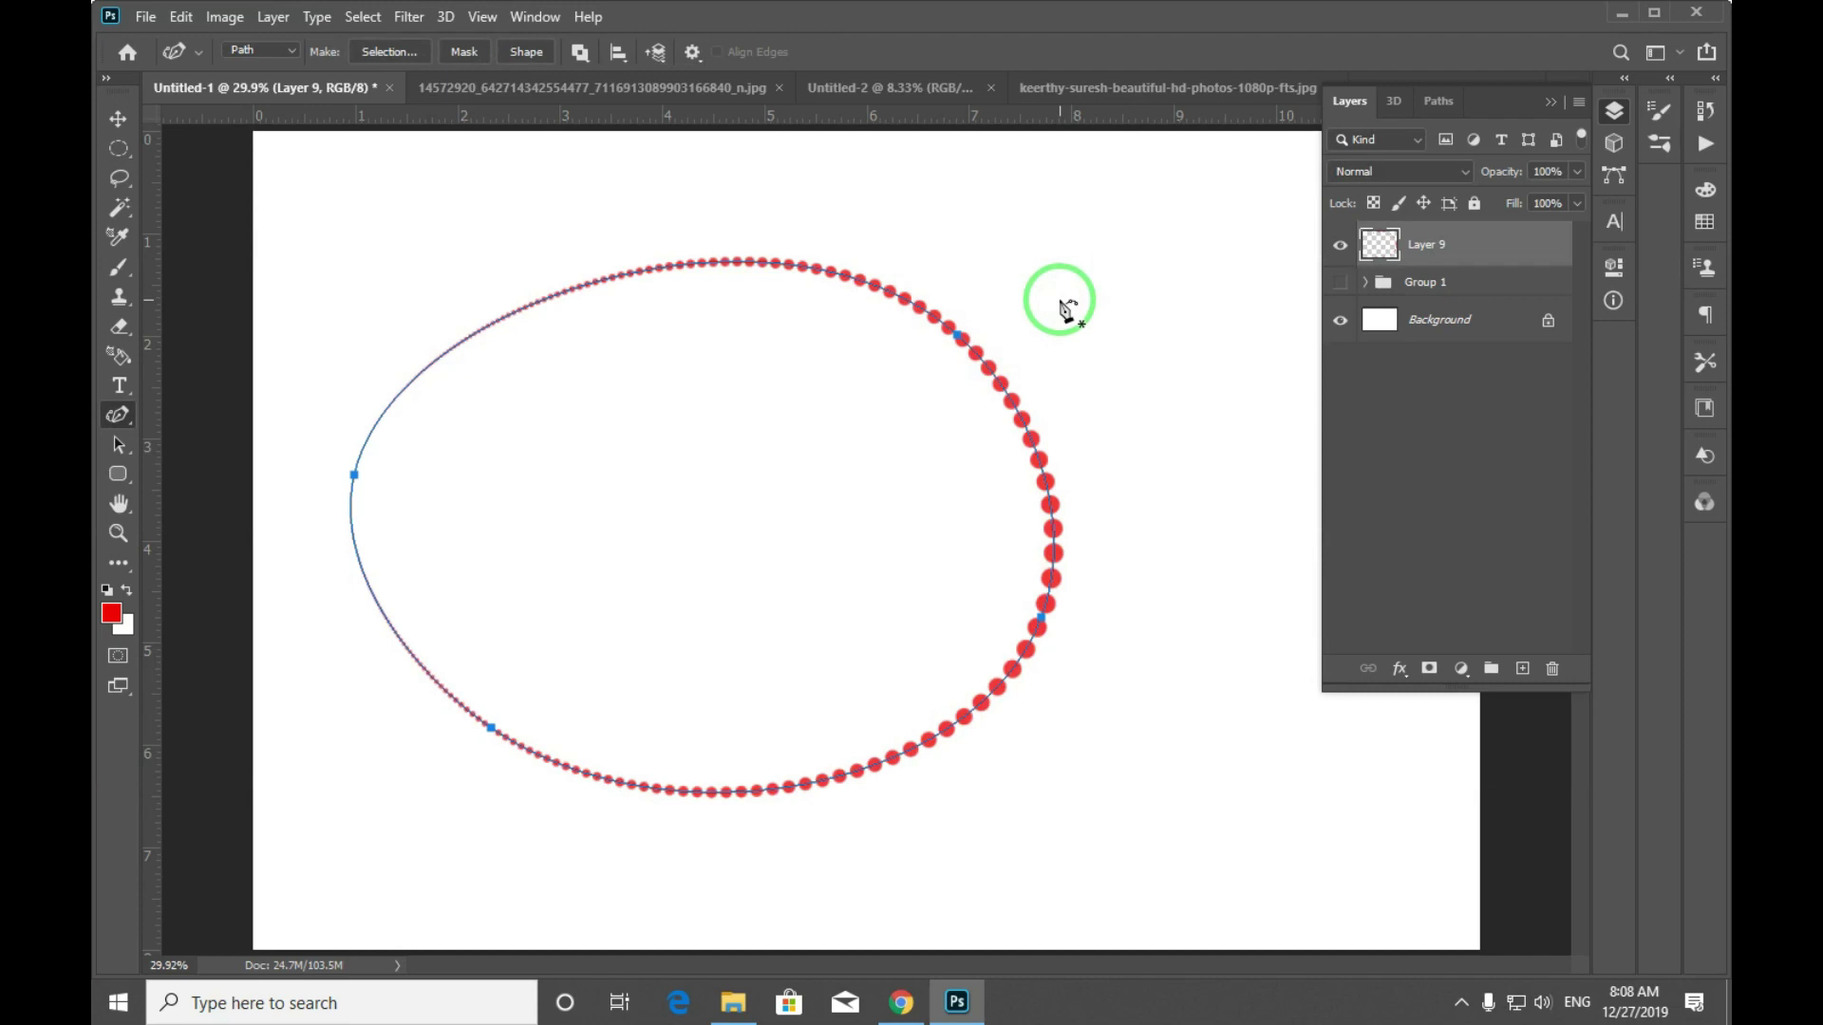
pyautogui.press('Return')
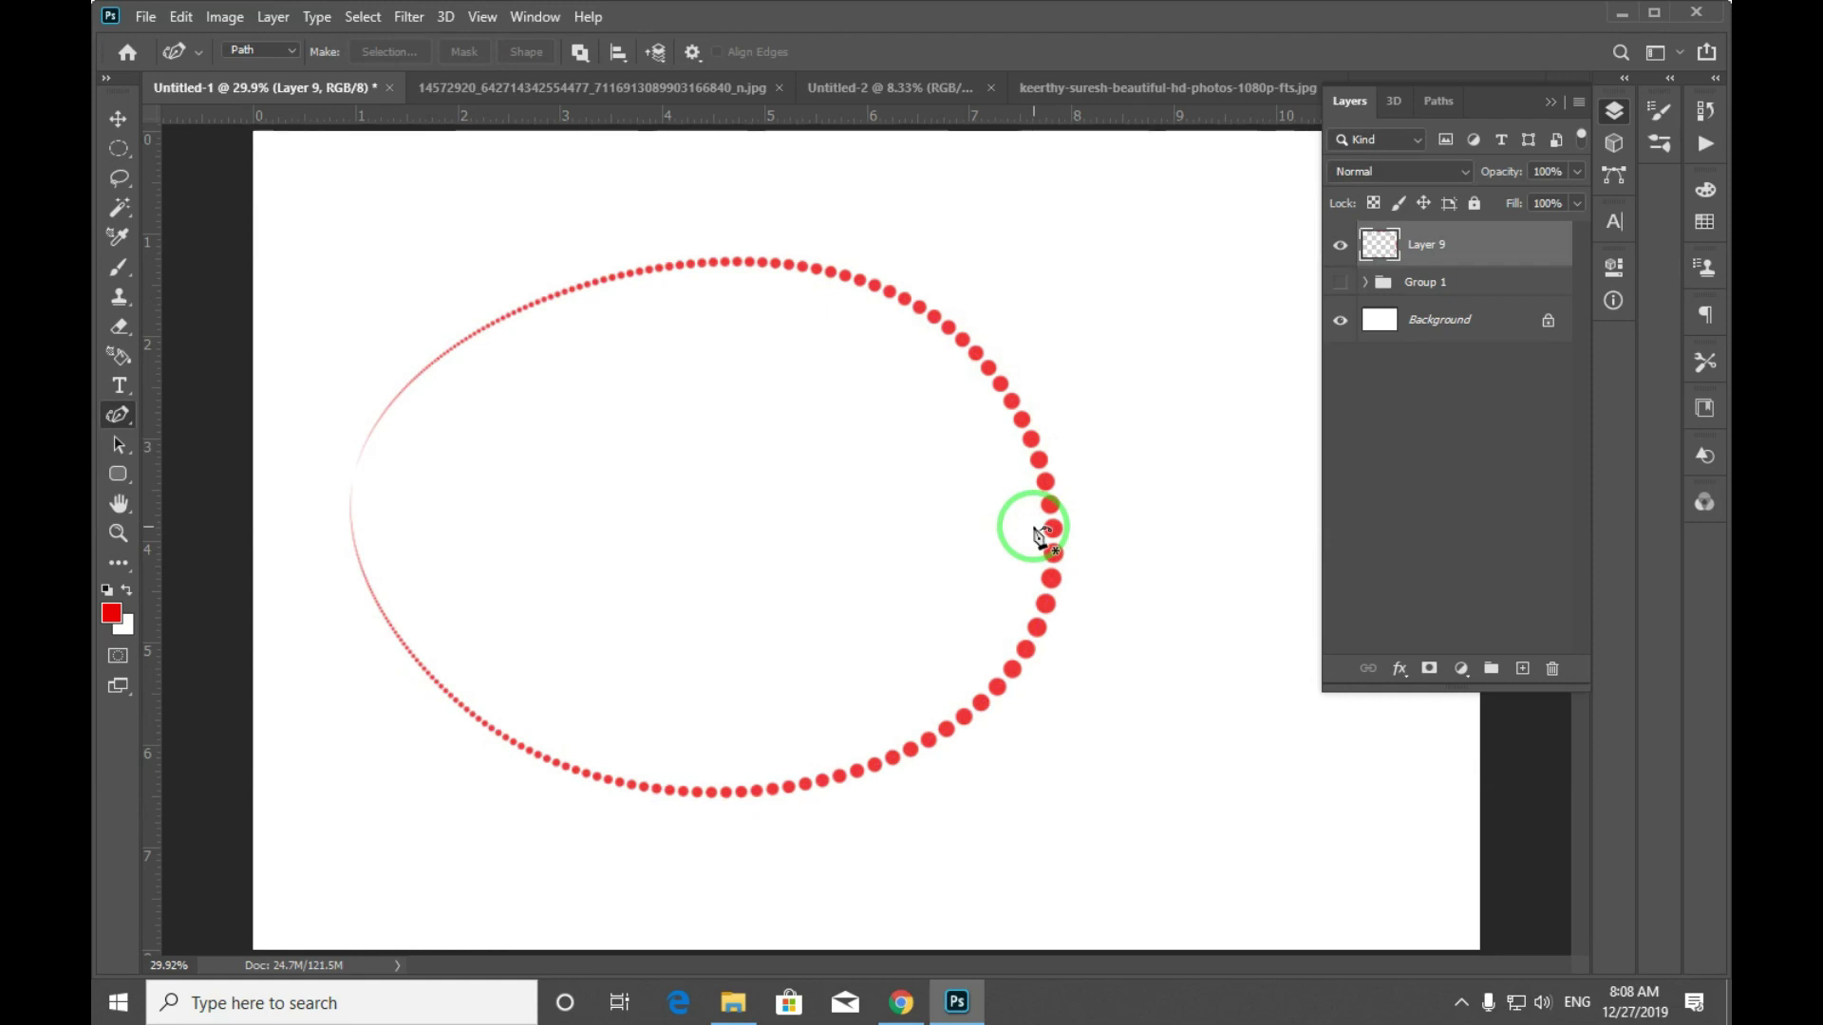
# Draw a closed four-point curved path inside the dotted ellipse.
pyautogui.click(439, 483)
pyautogui.click(883, 532)
pyautogui.click(459, 579)
pyautogui.click(448, 525)
pyautogui.click(440, 482)
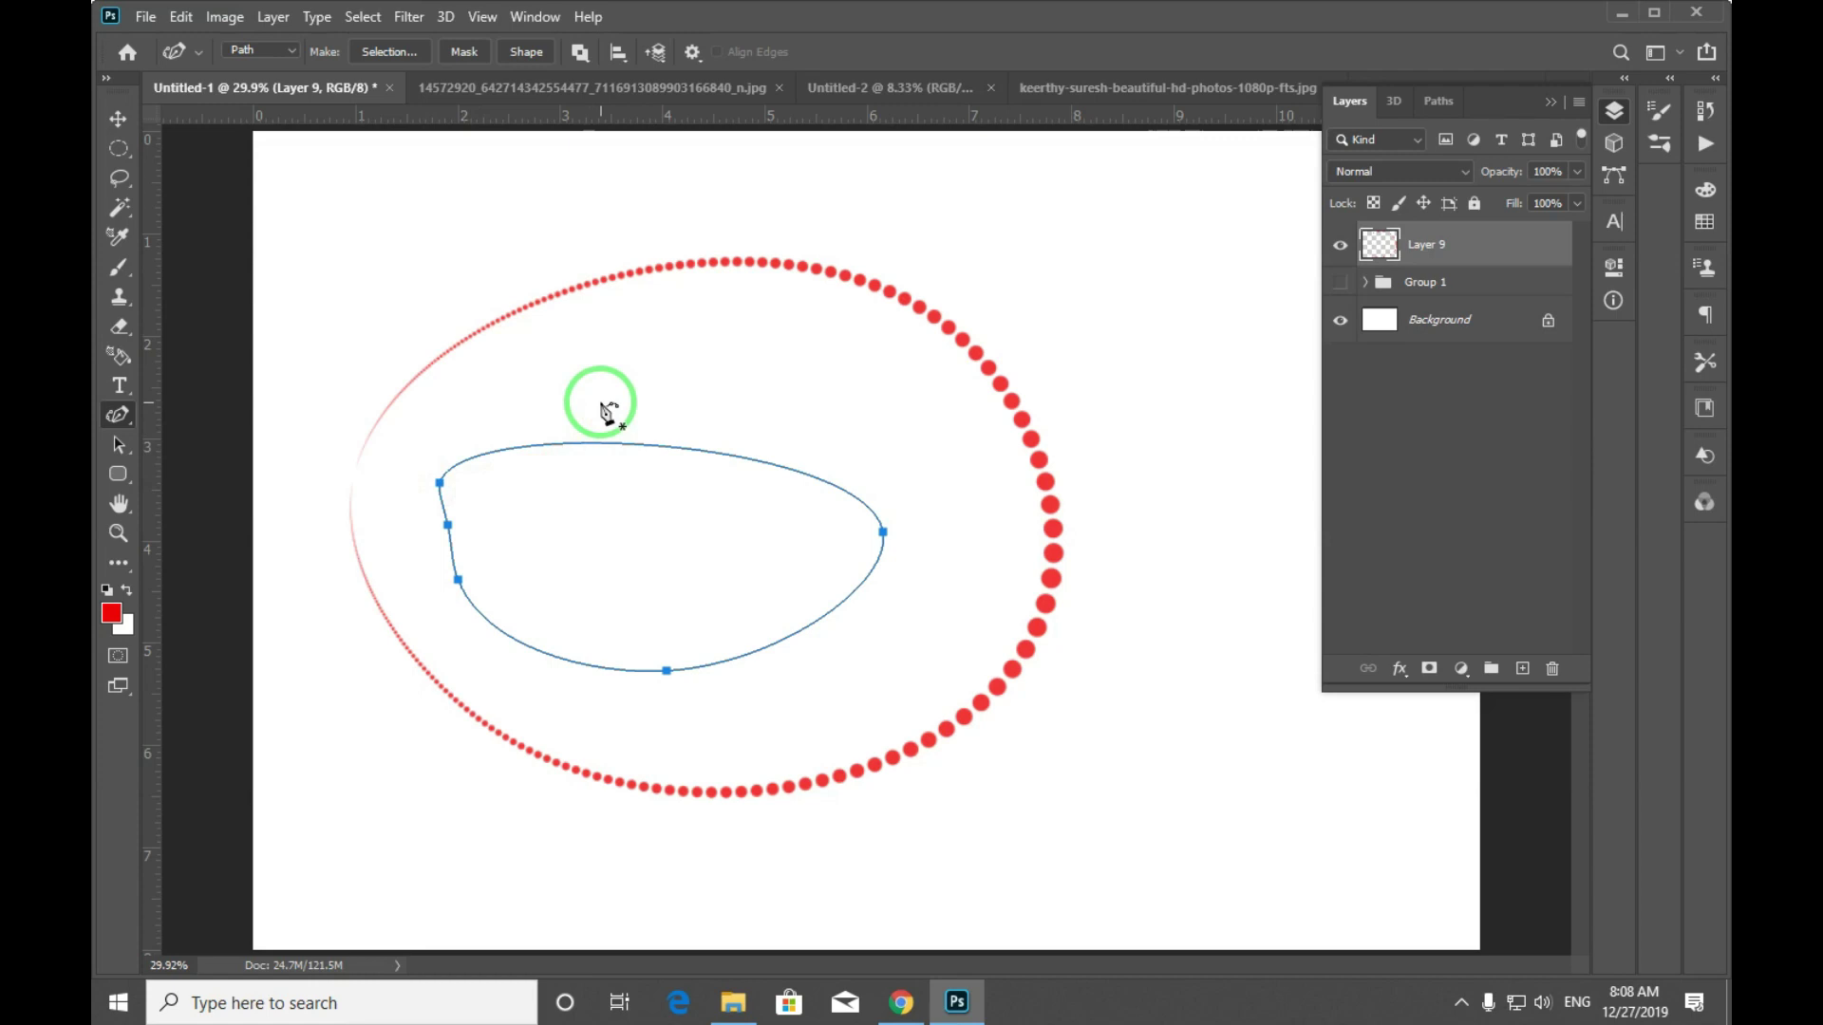
# Paint a test arc of red dots on the right and undo it.
pyautogui.press('b')
pyautogui.moveTo(1068, 309); pyautogui.dragTo(1162, 668)
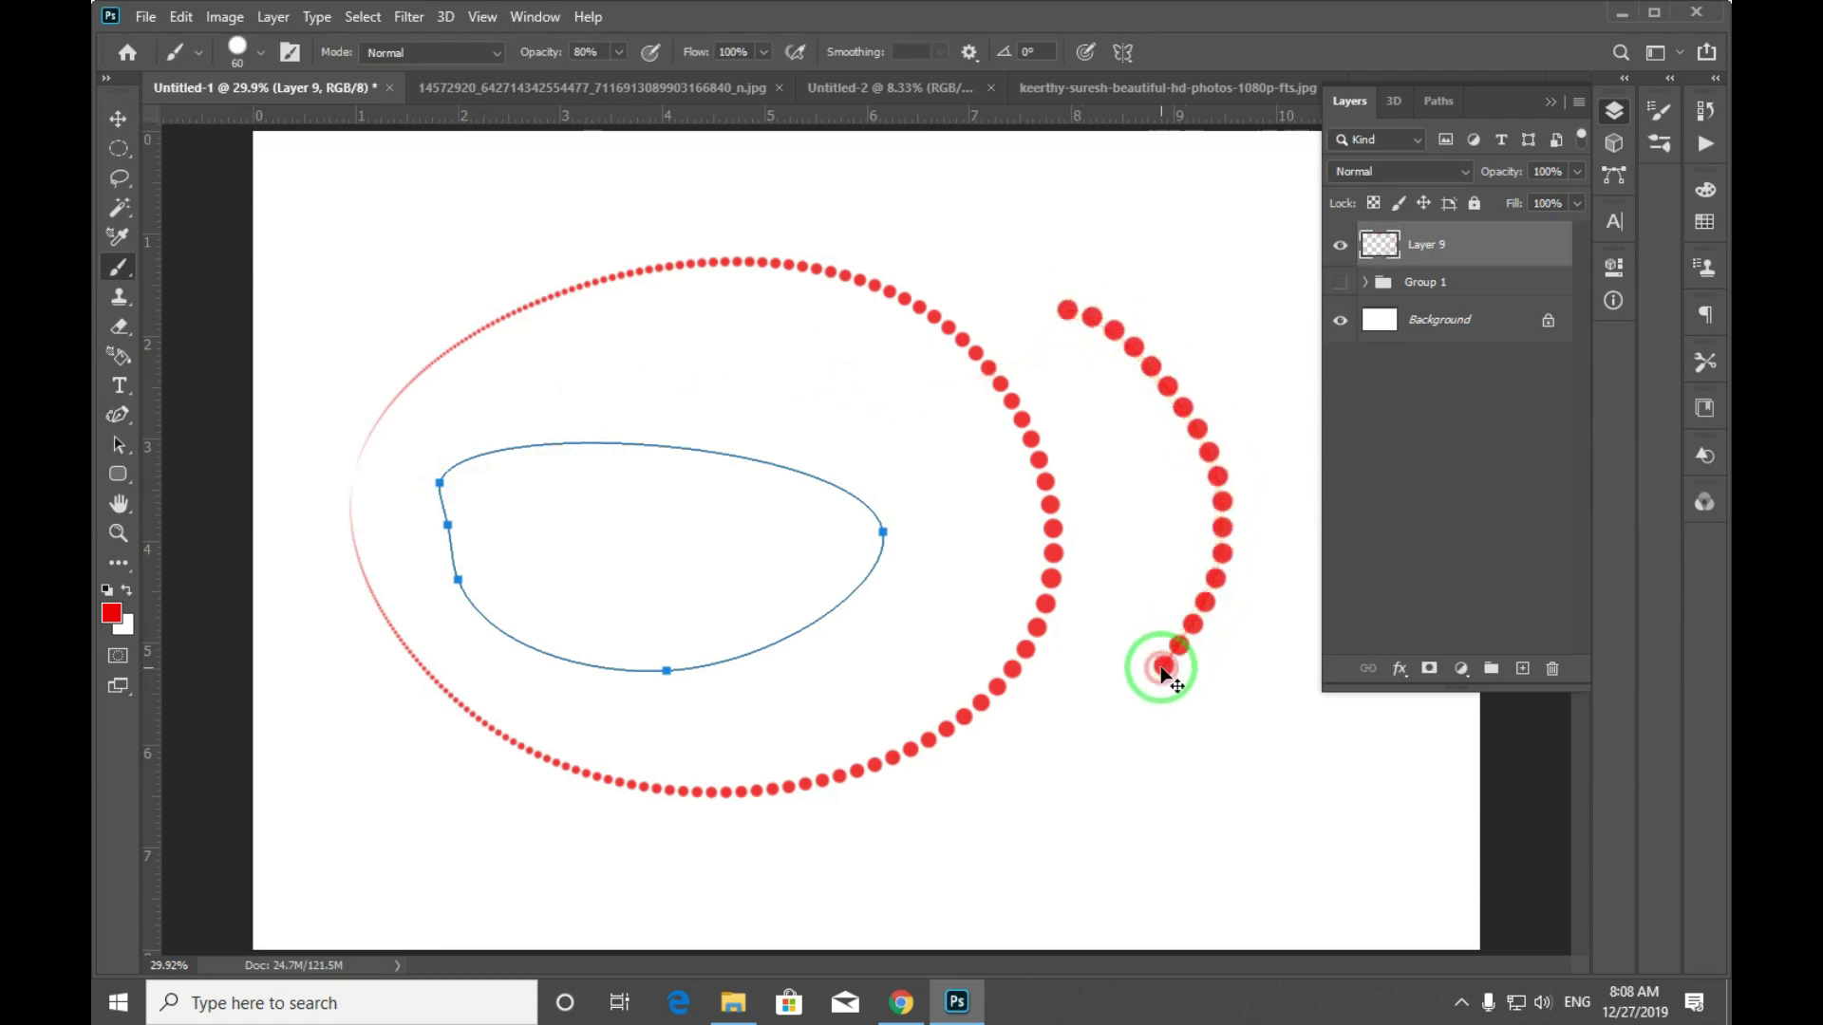
pyautogui.hotkey('ctrl', 'z')
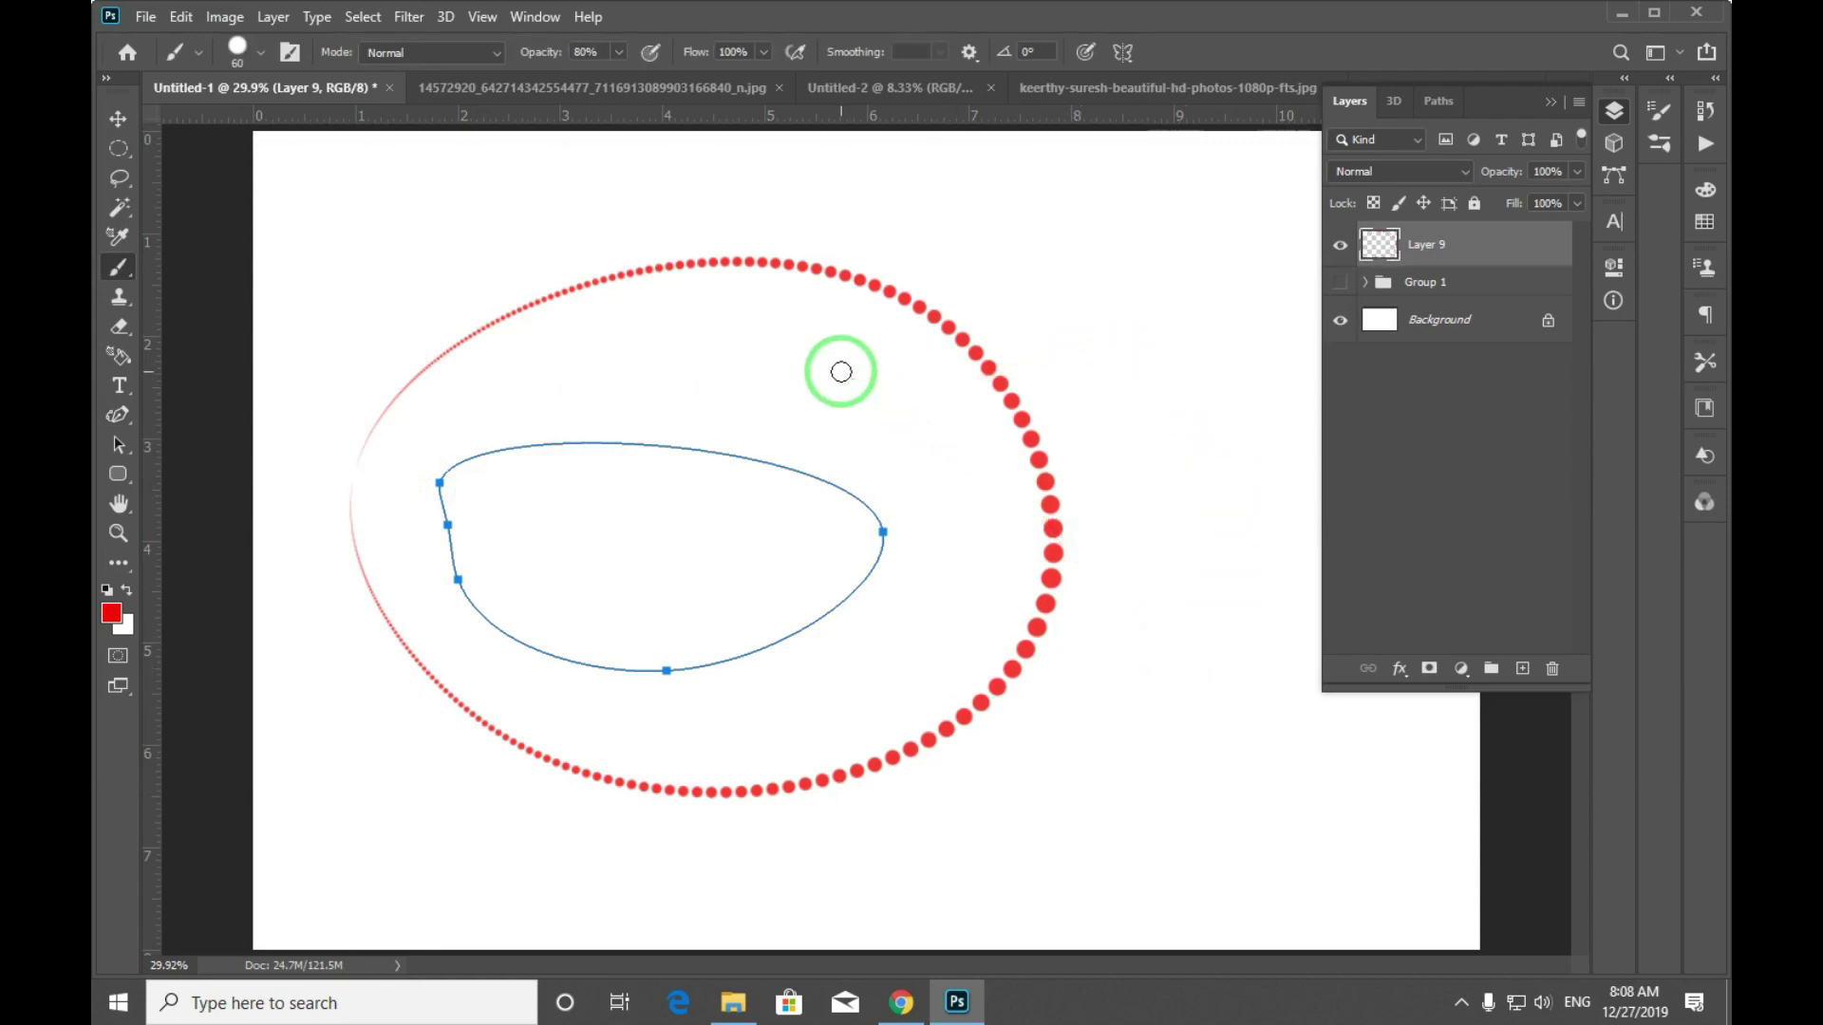
# Enable brush Scattering at 431% and Color Dynamics with 13% hue jitter.
pyautogui.press('F5')
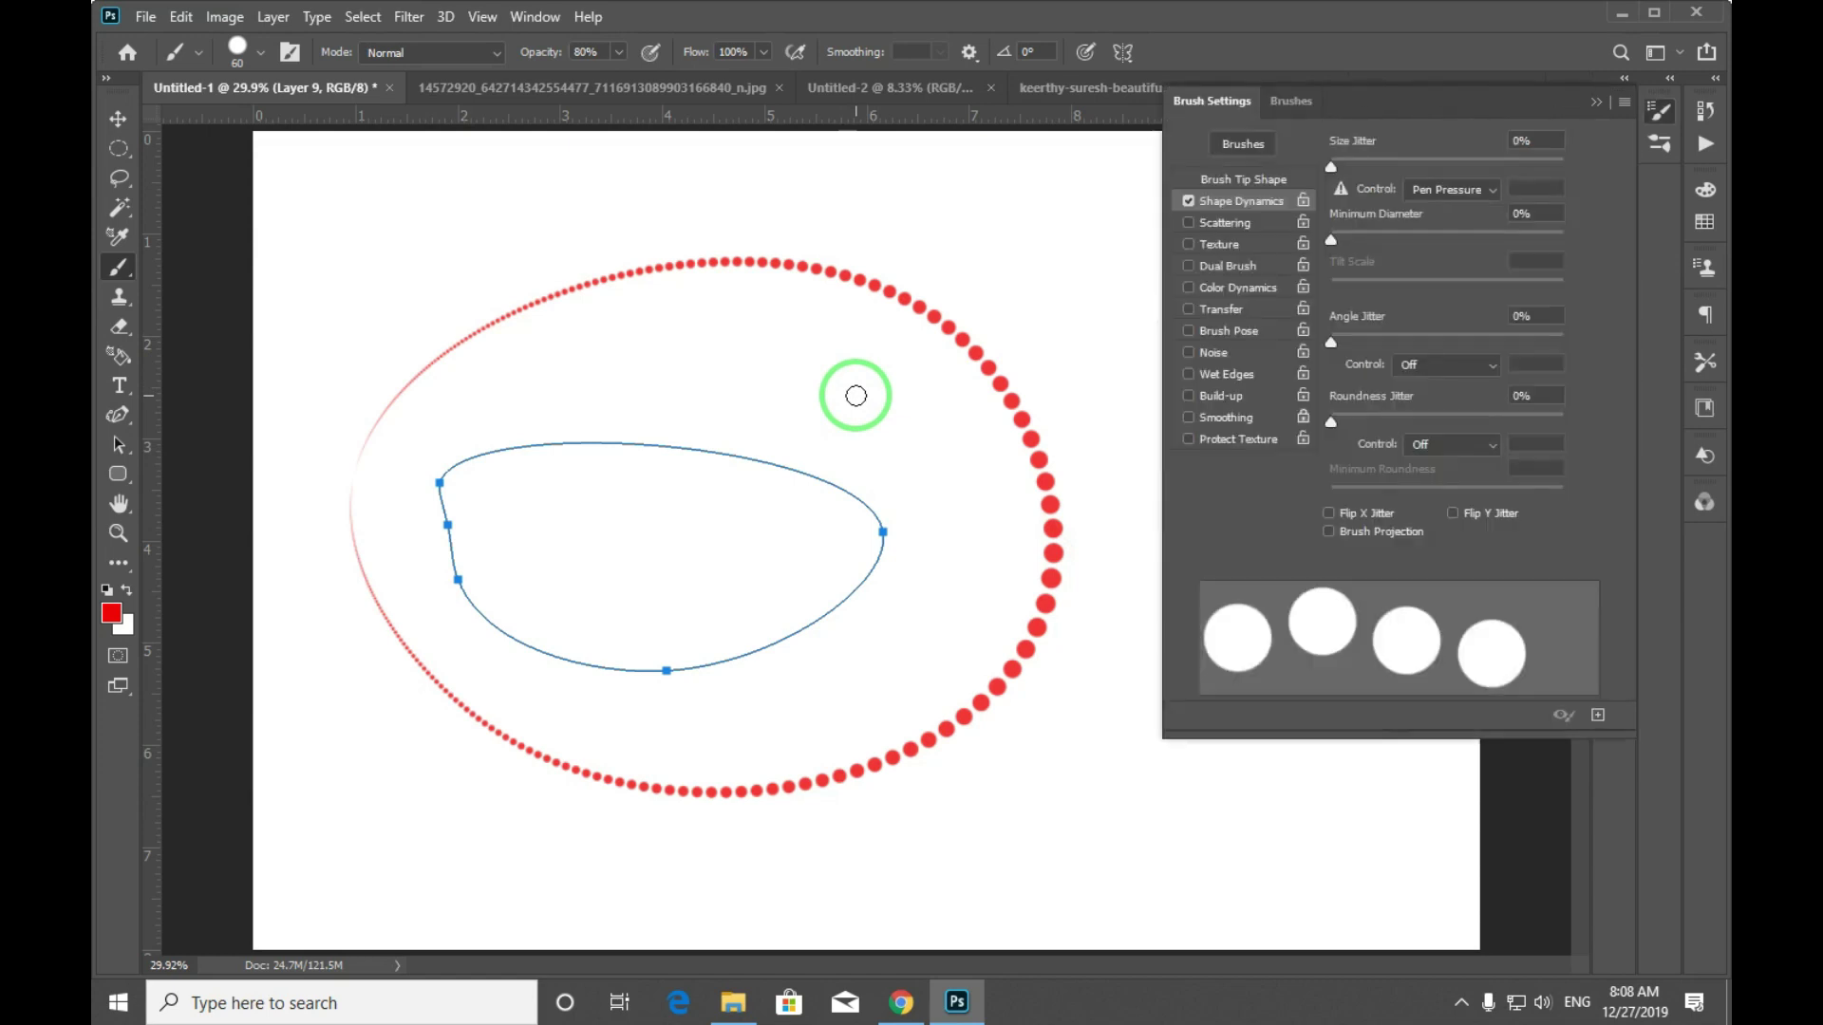
pyautogui.click(1227, 224)
pyautogui.moveTo(1331, 169); pyautogui.dragTo(1434, 188)
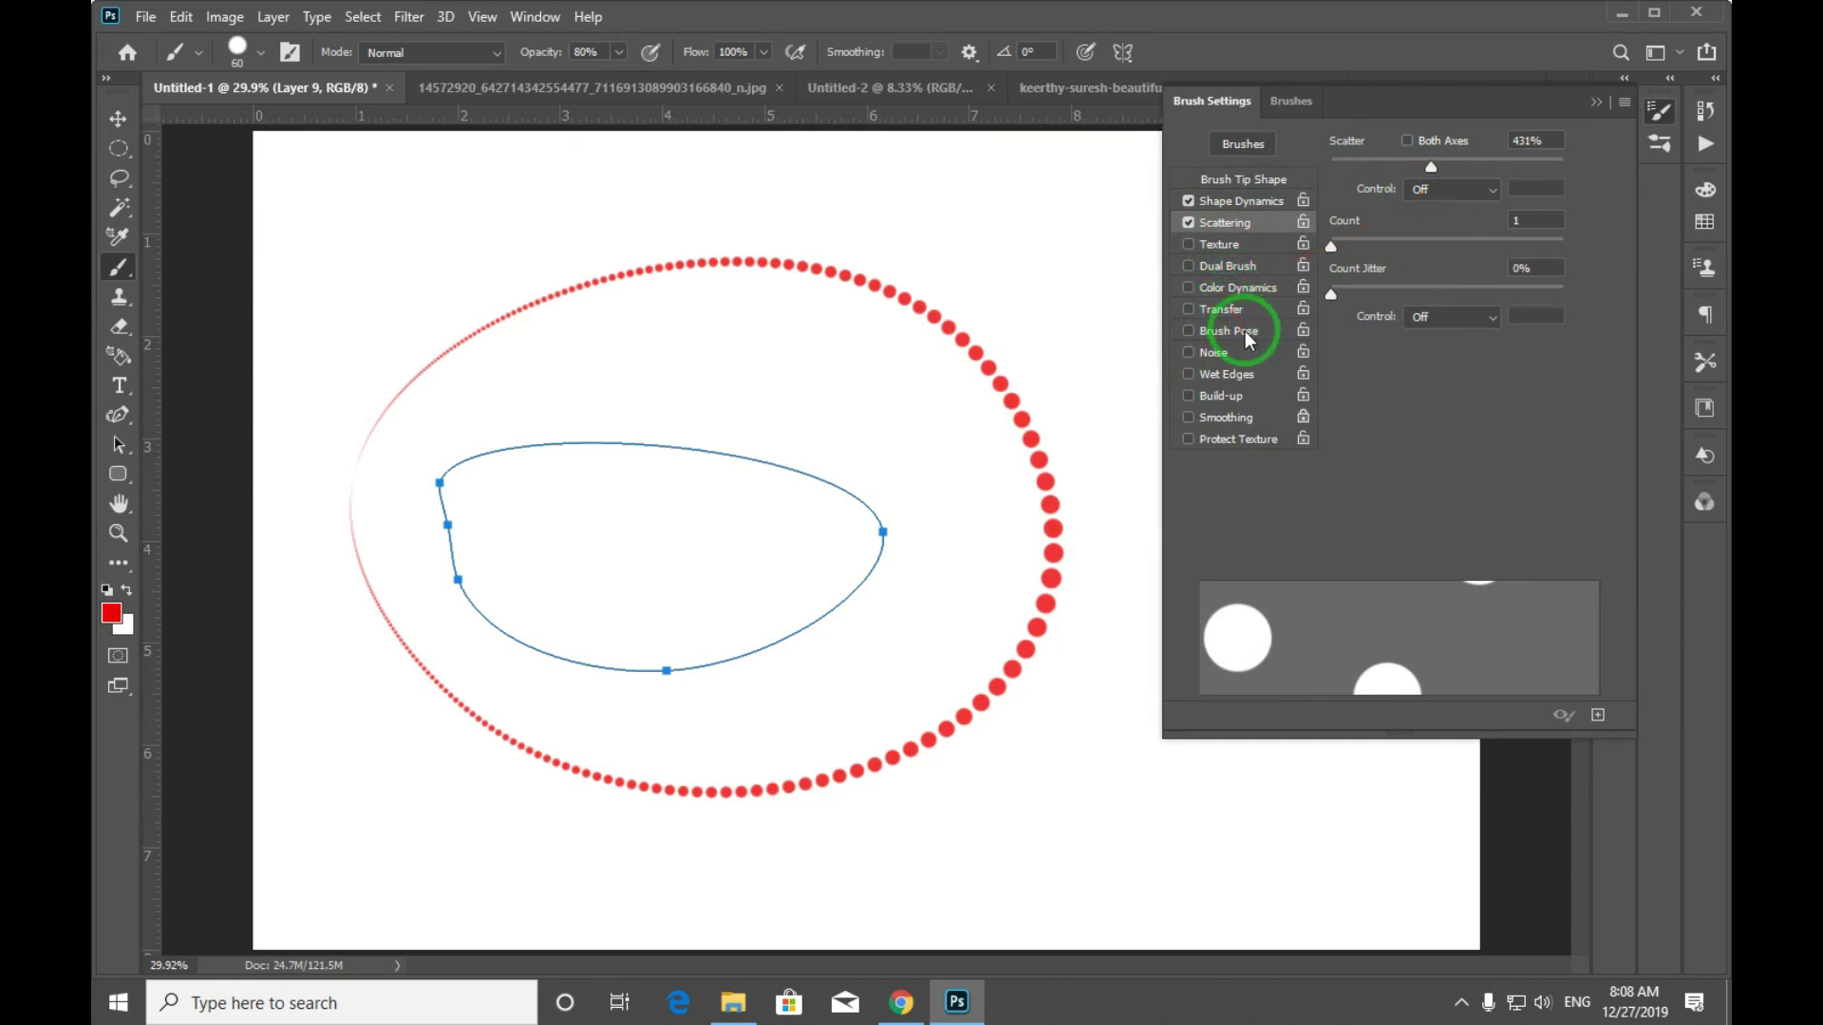
pyautogui.click(1238, 289)
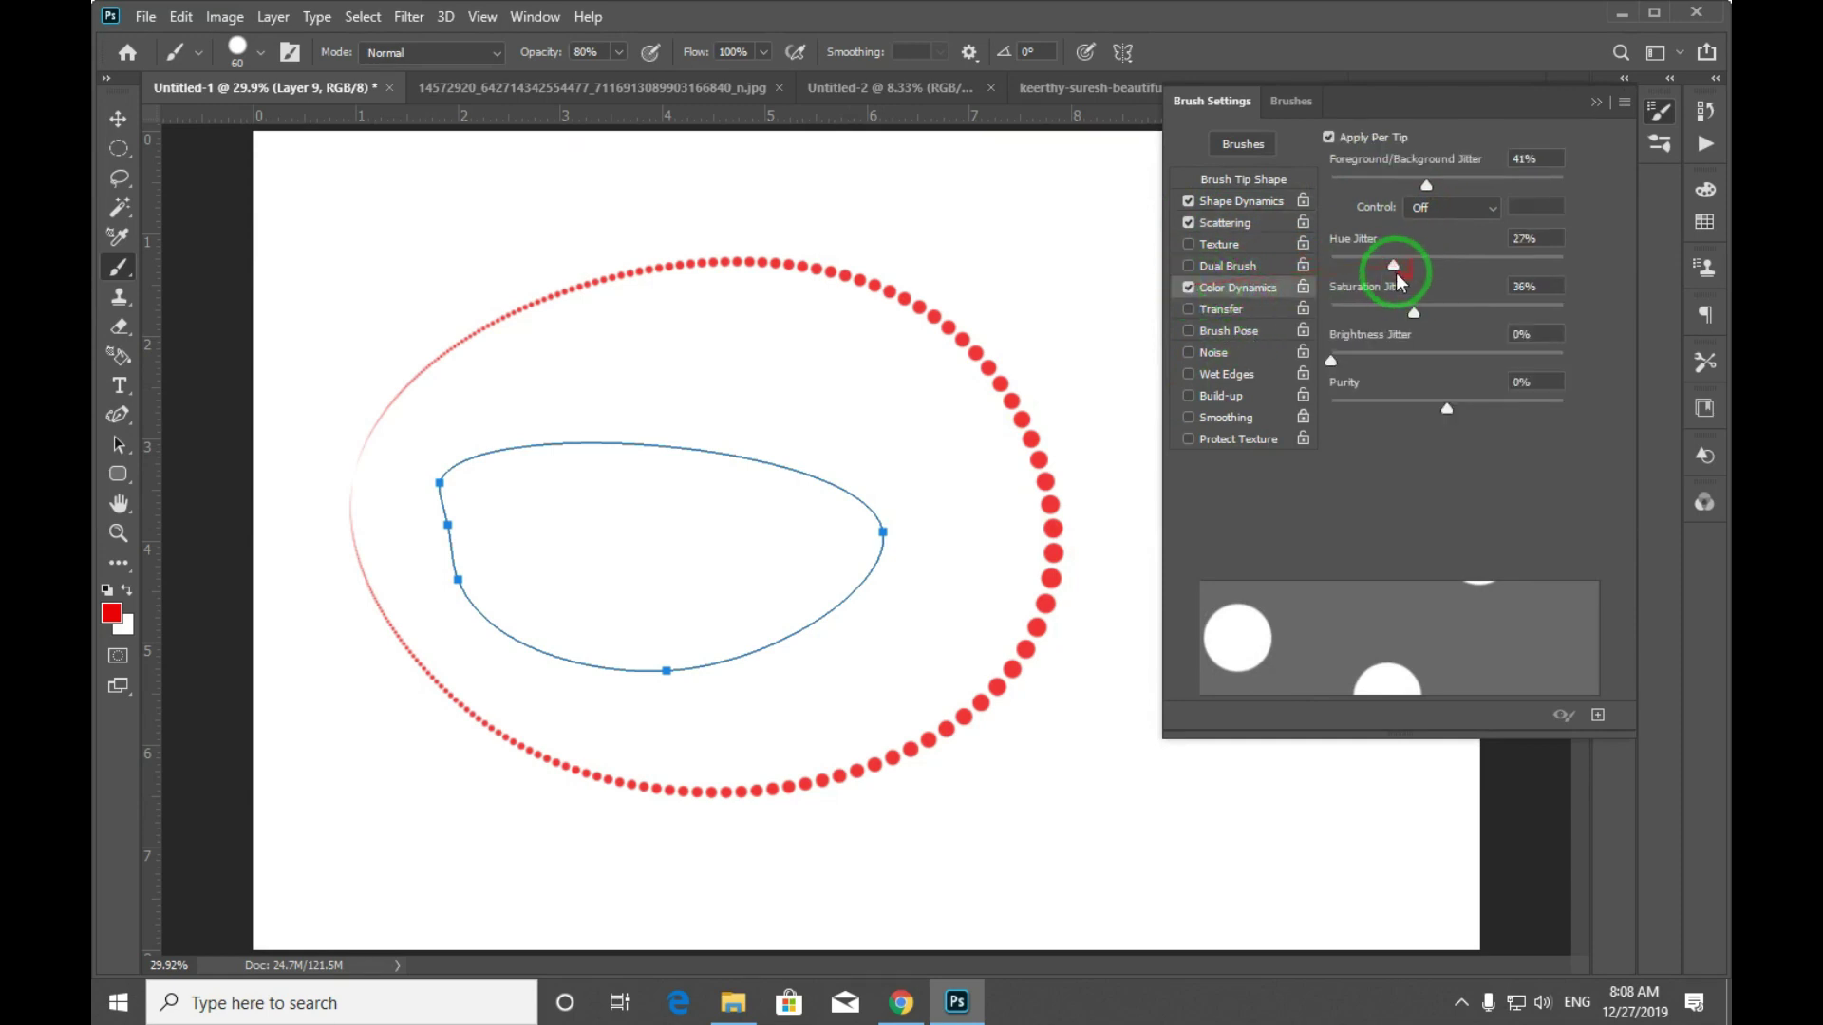
pyautogui.moveTo(1402, 272); pyautogui.dragTo(1363, 270)
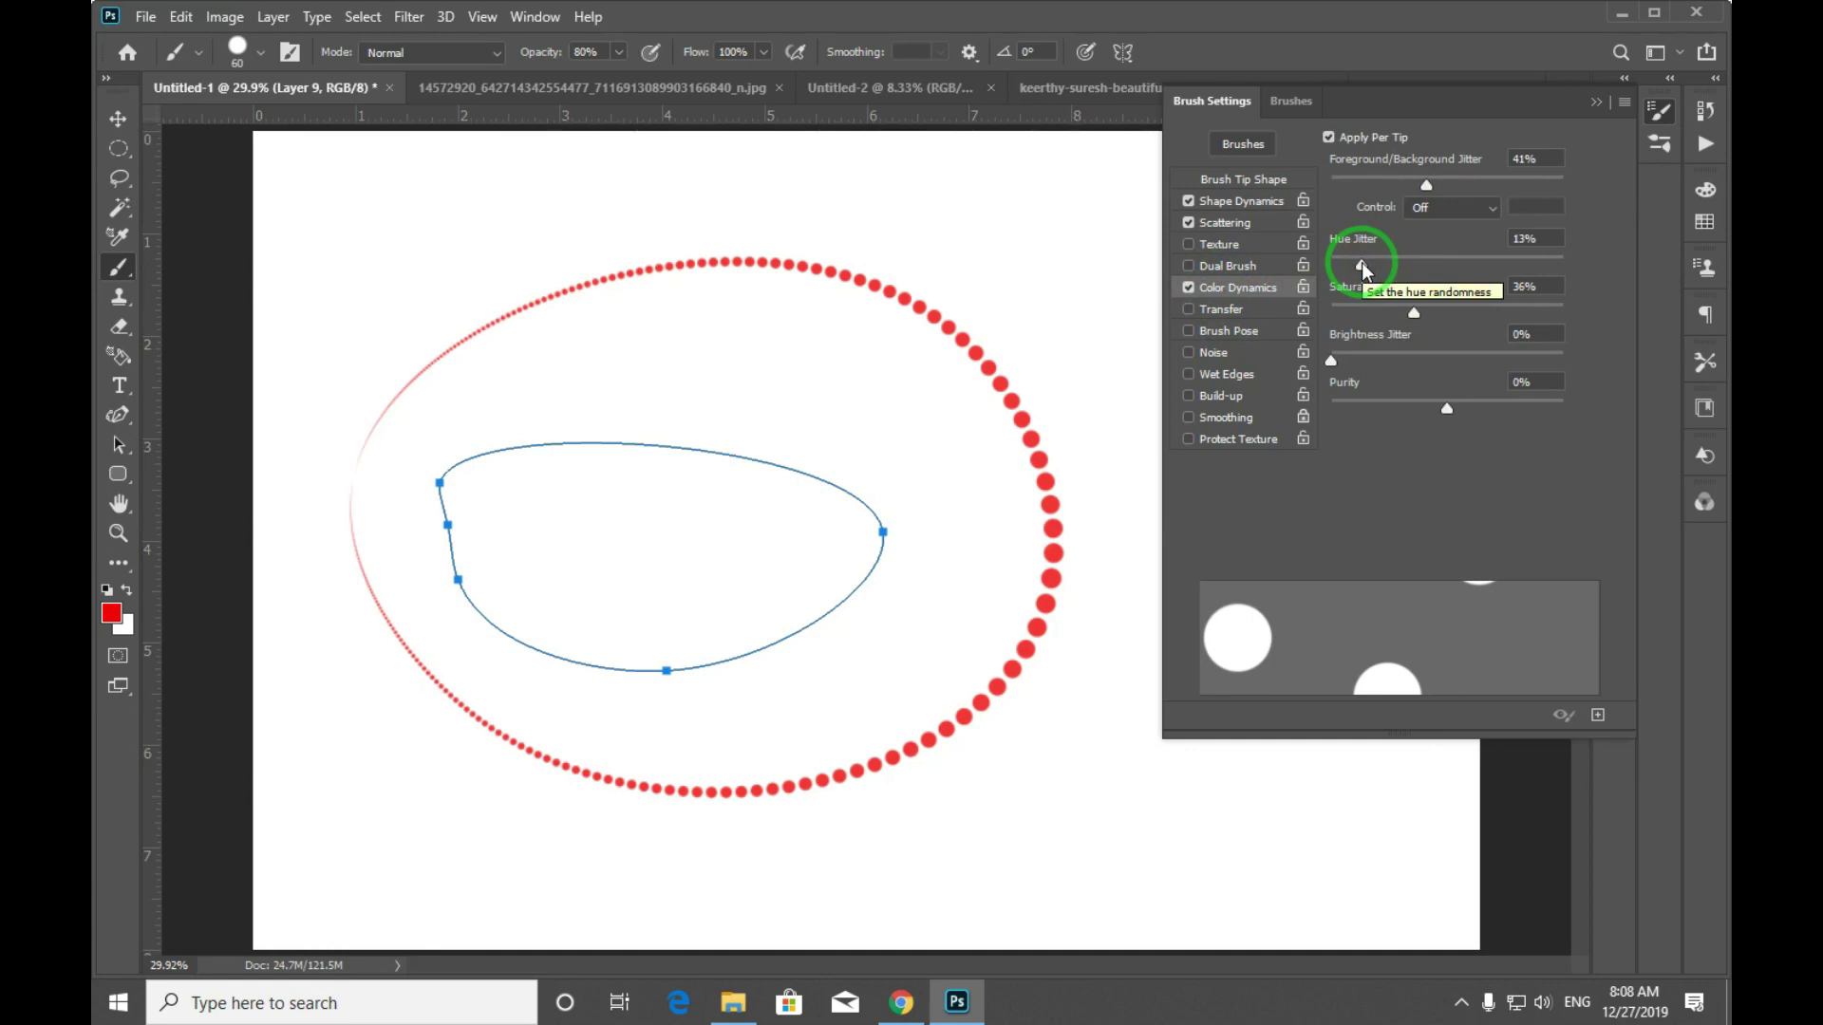
pyautogui.moveTo(1363, 269)
pyautogui.mouseDown()
pyautogui.moveTo(1457, 406)
pyautogui.moveTo(1378, 250)
pyautogui.mouseUp()
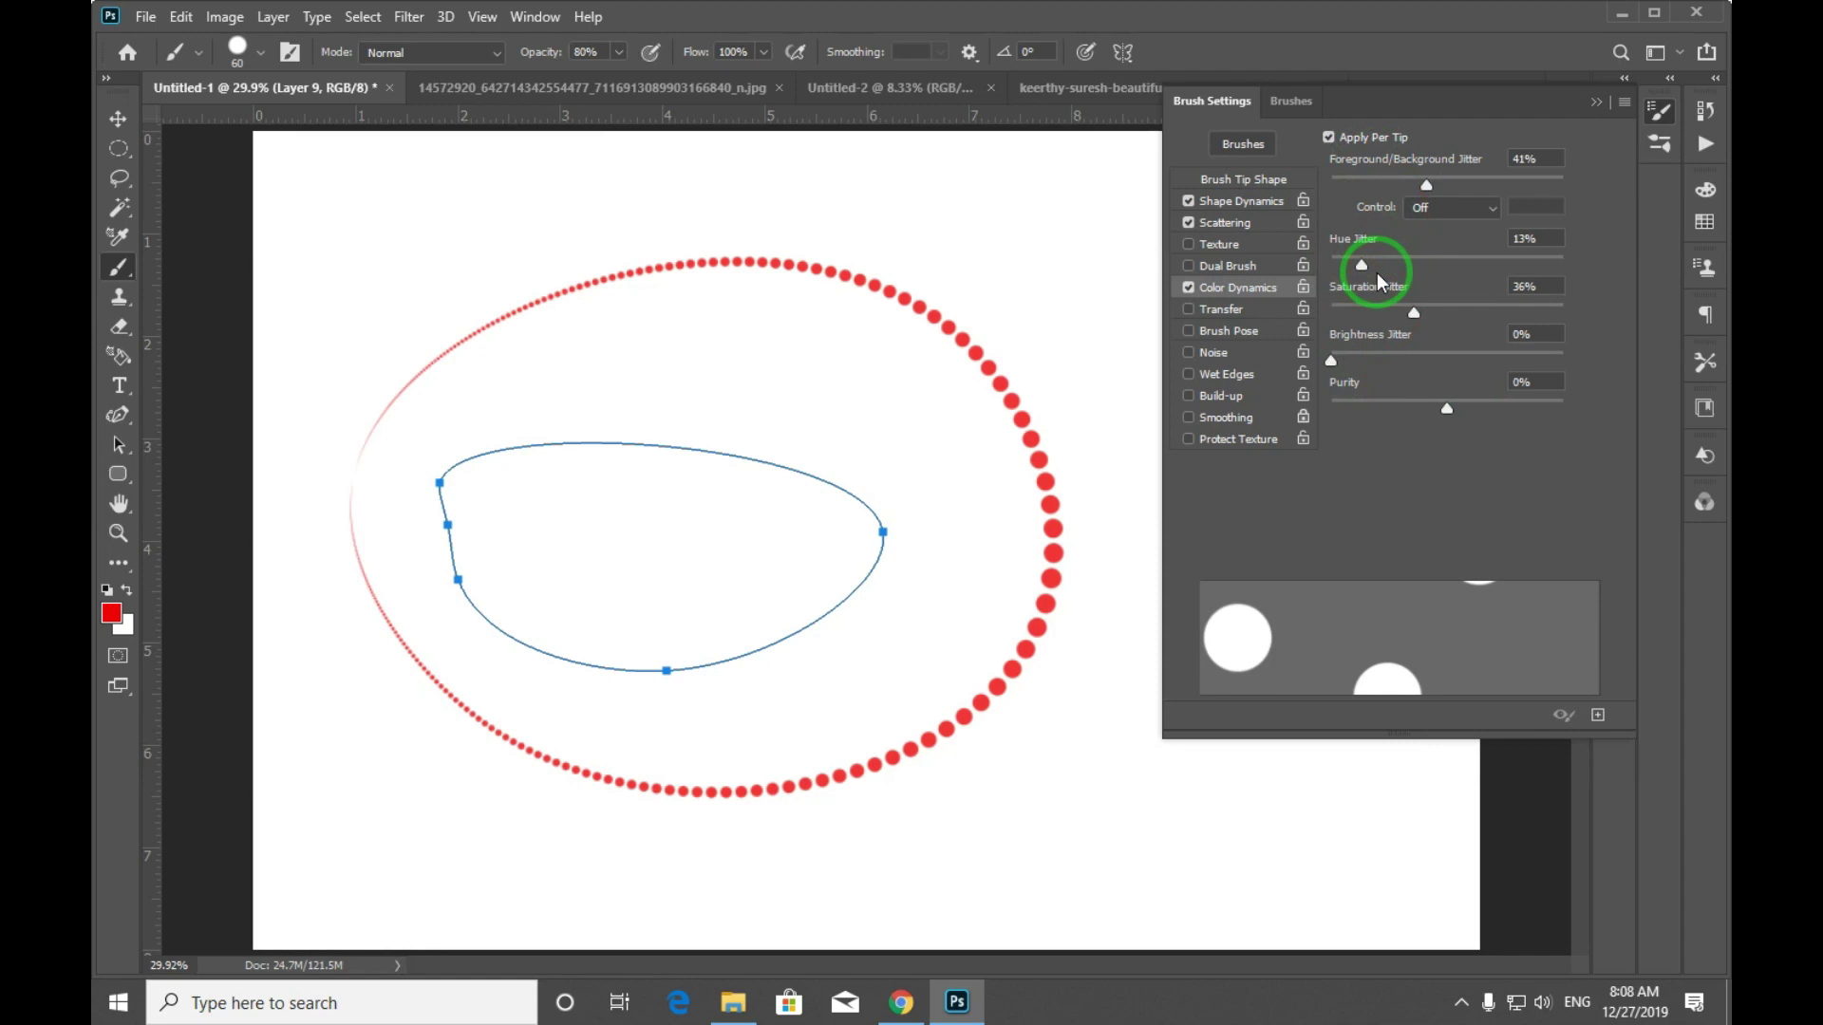
# Paint a test arc of multicolour scattered dots, then undo it.
pyautogui.moveTo(703, 347)
pyautogui.mouseDown()
pyautogui.moveTo(690, 661)
pyautogui.moveTo(656, 390)
pyautogui.moveTo(907, 554)
pyautogui.moveTo(690, 447)
pyautogui.mouseUp()
pyautogui.hotkey('ctrl', 'z')
pyautogui.hotkey('ctrl', 'z')
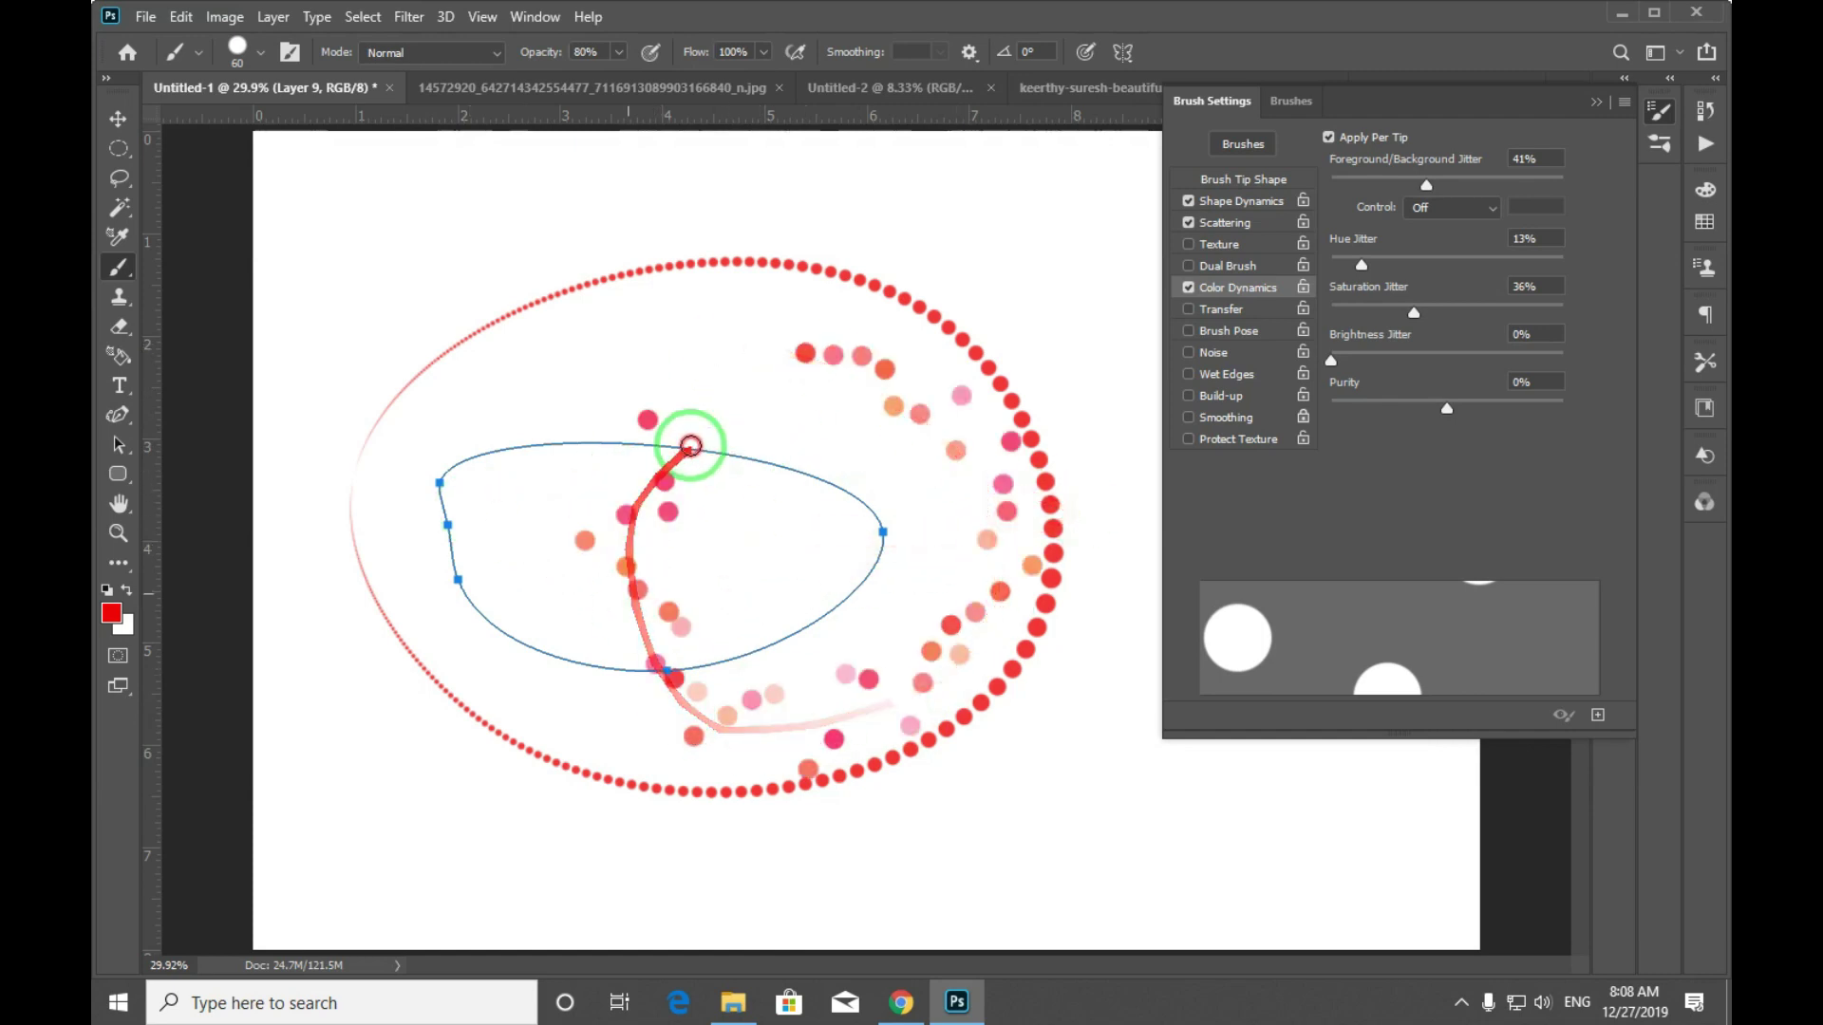
pyautogui.hotkey('ctrl', 'z')
# Stroke the inner path with the scattered multicolour dot brush.
pyautogui.click(1597, 106)
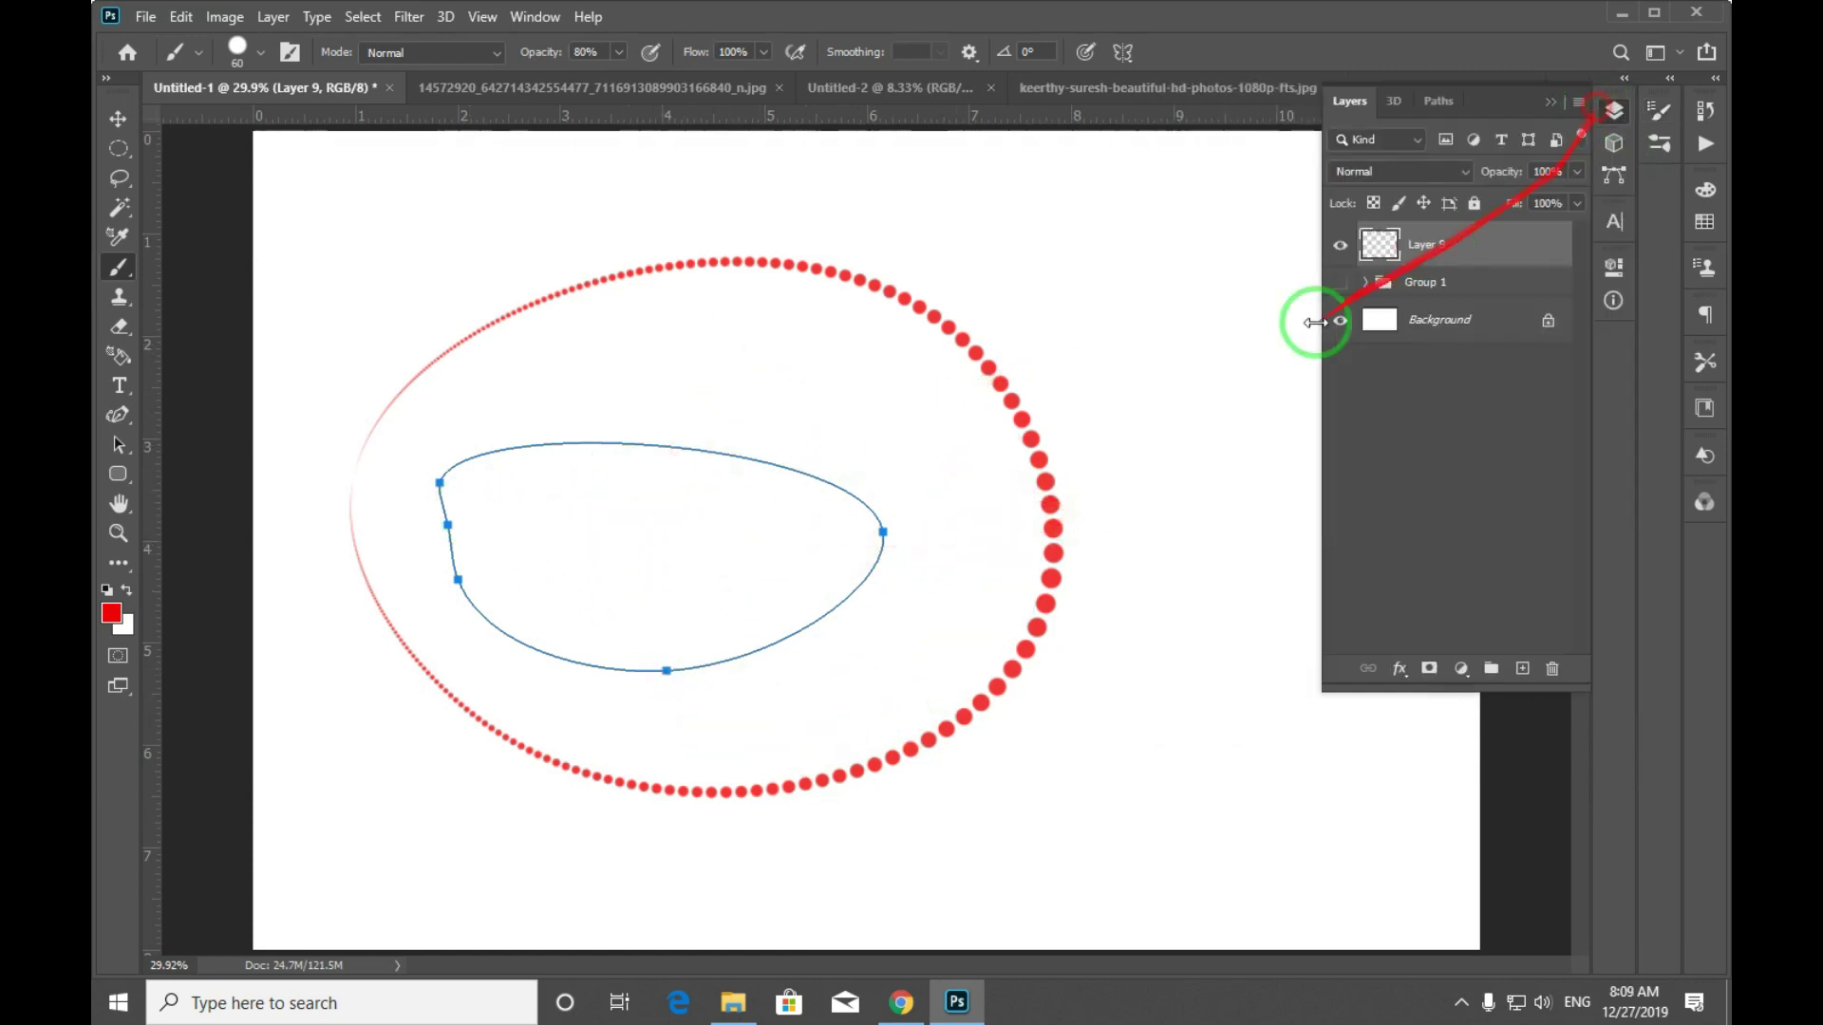
pyautogui.press('p')
pyautogui.rightClick(808, 380)
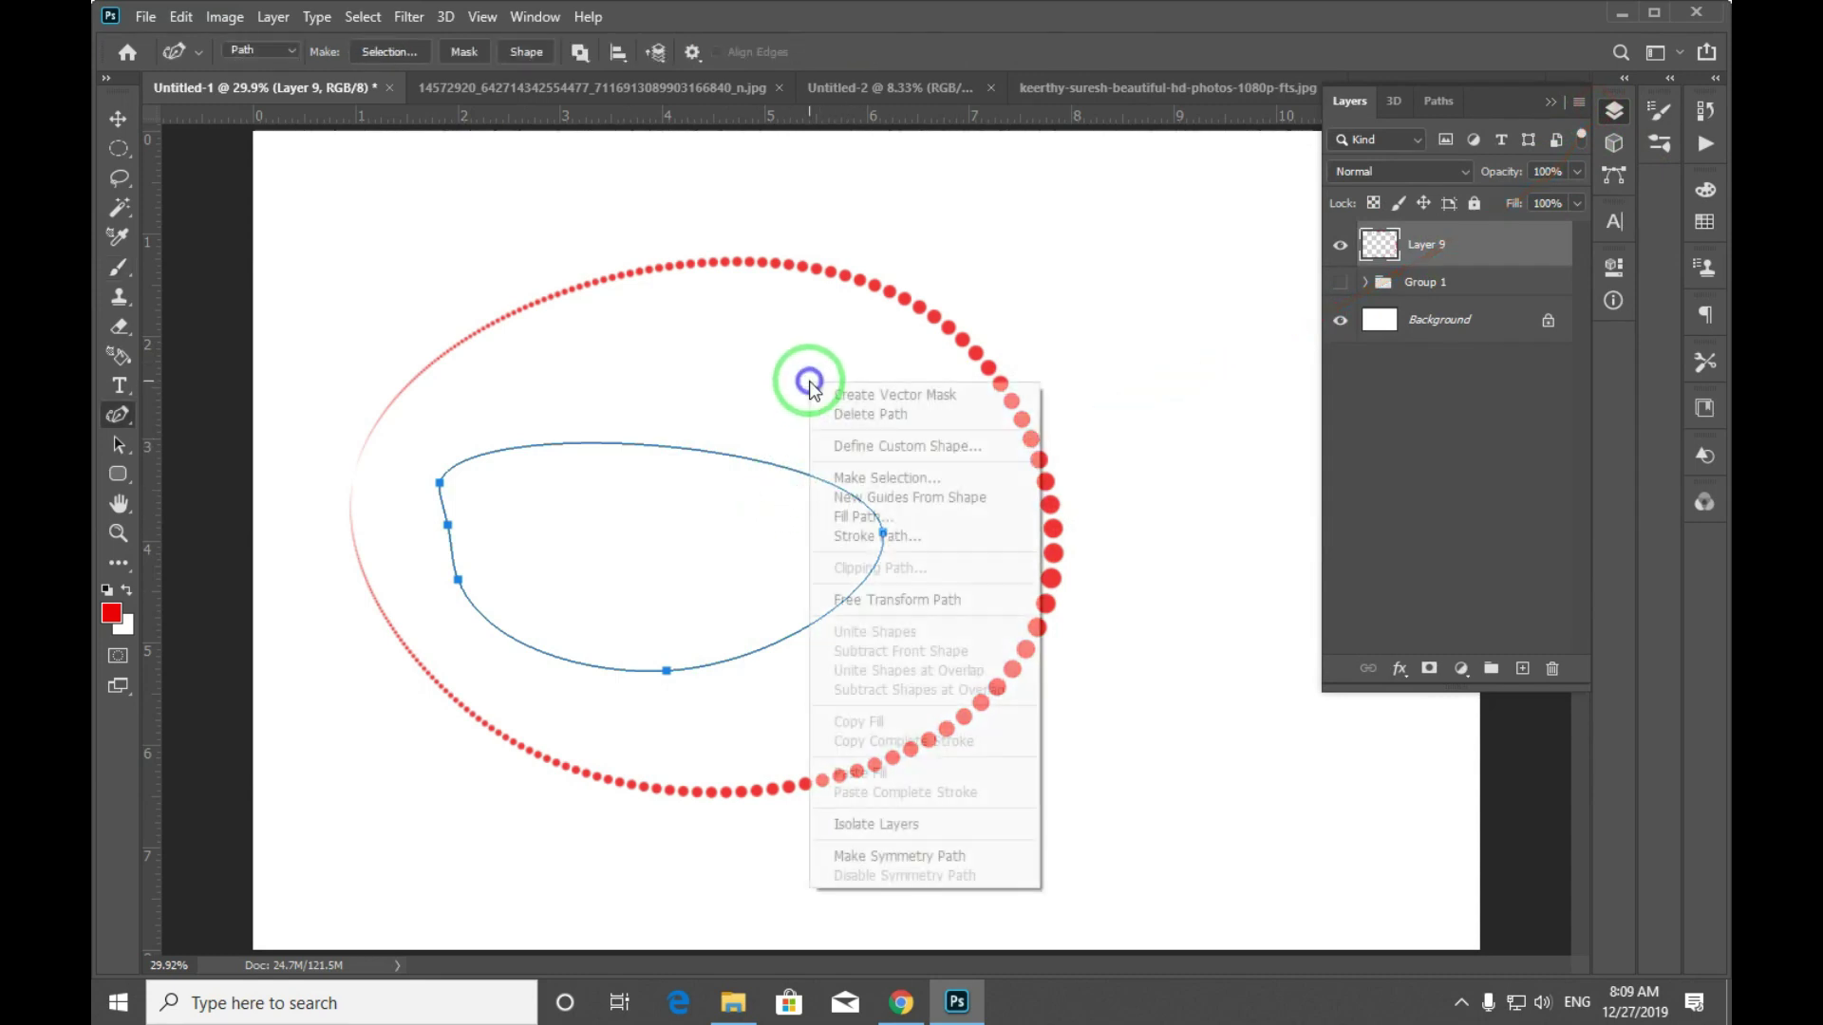
pyautogui.click(945, 535)
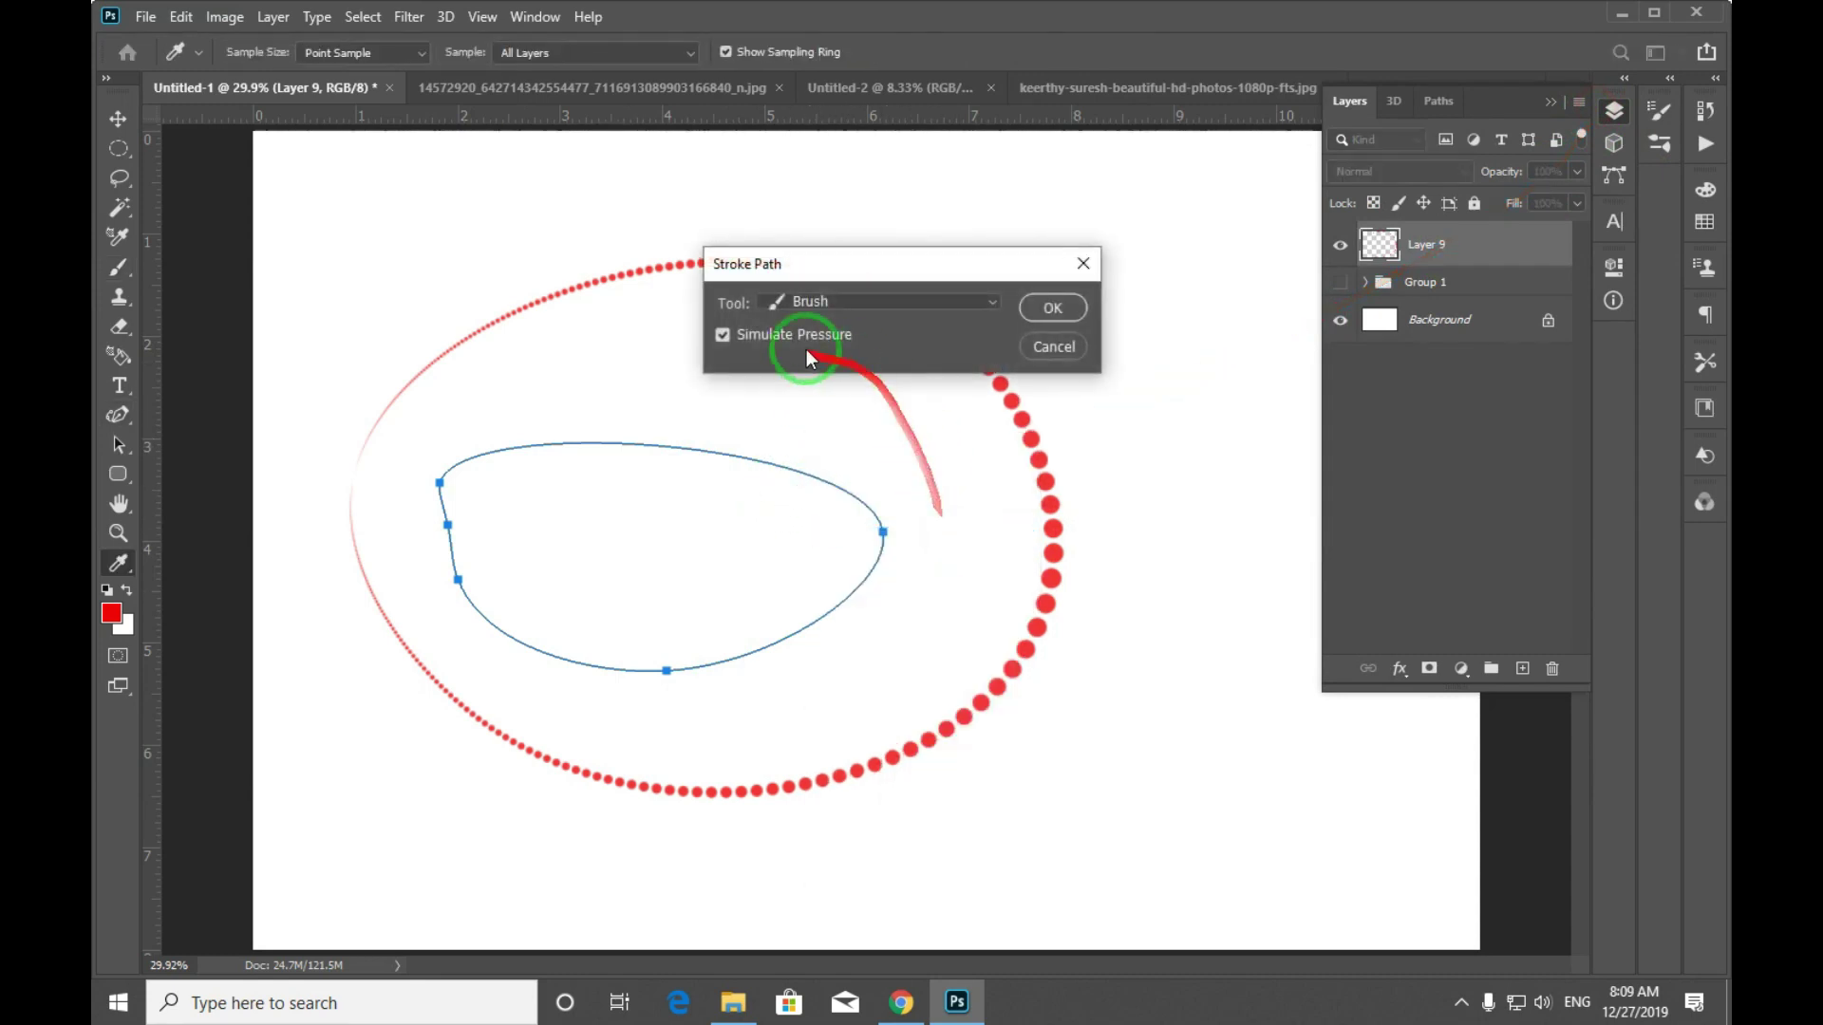
pyautogui.click(1053, 310)
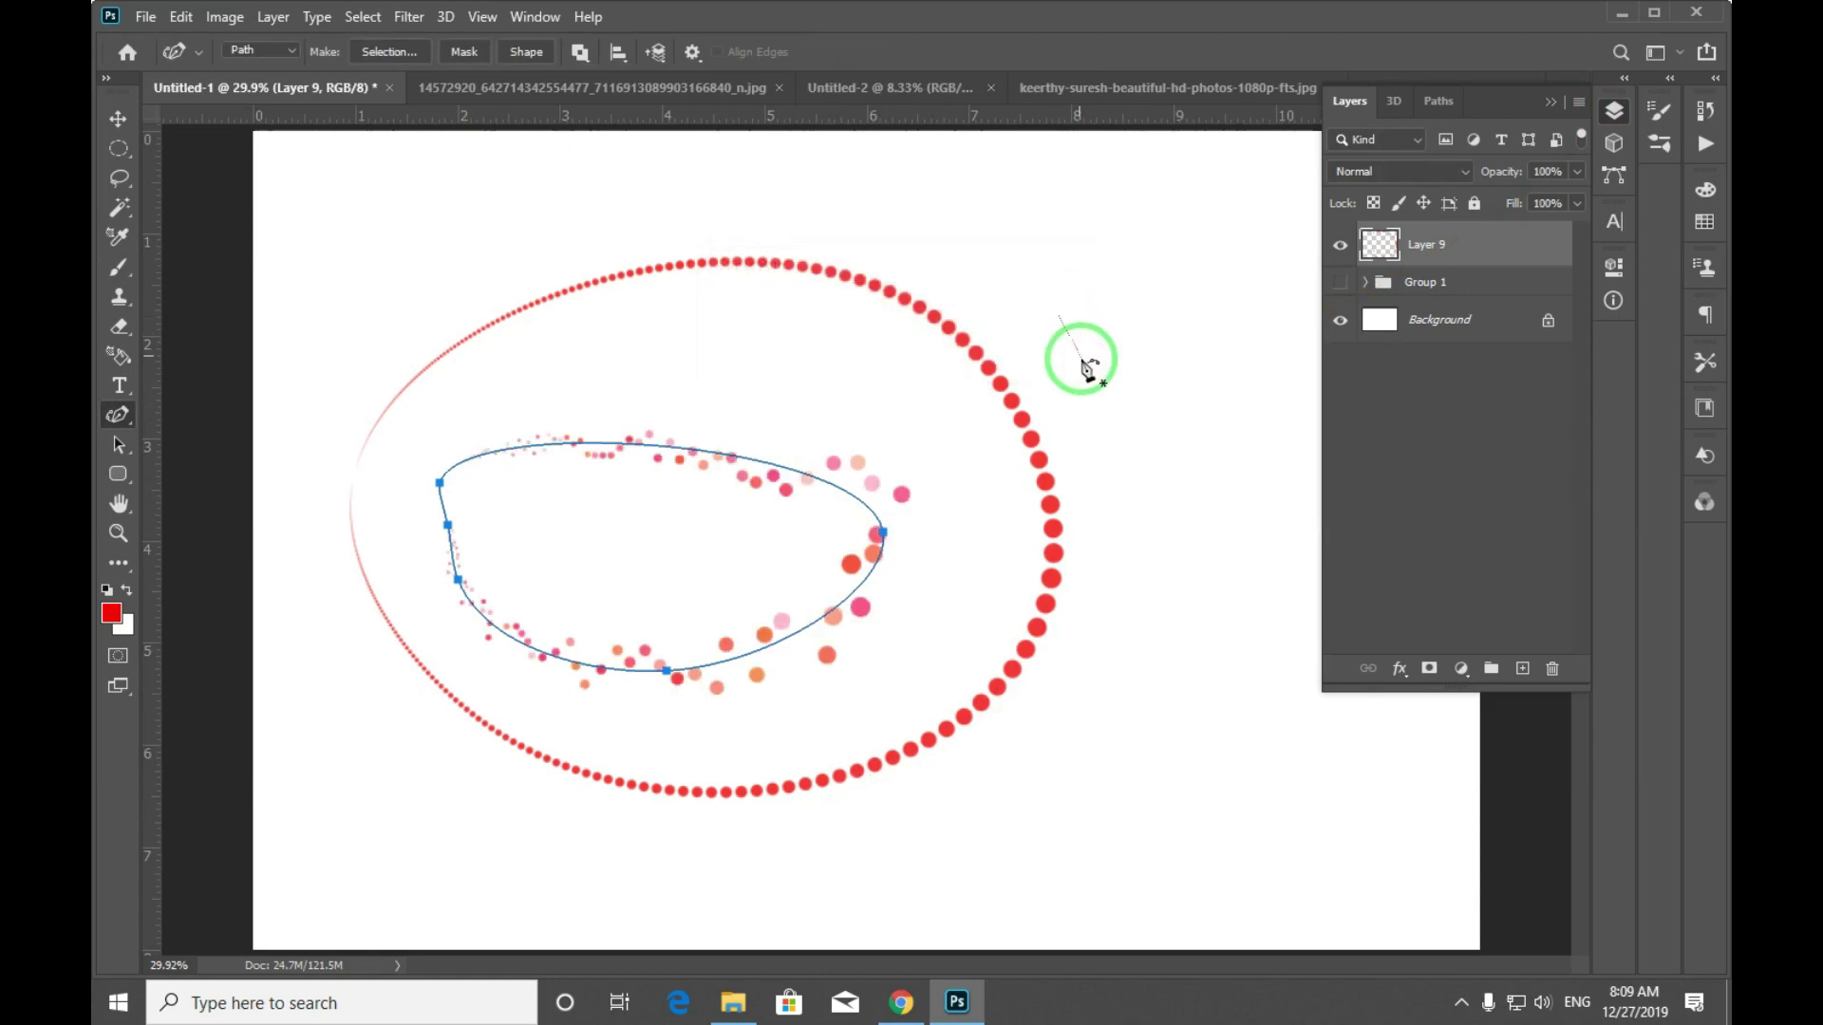
# Hide the path and move Layer 9's dotted artwork up and right.
pyautogui.press('Return')
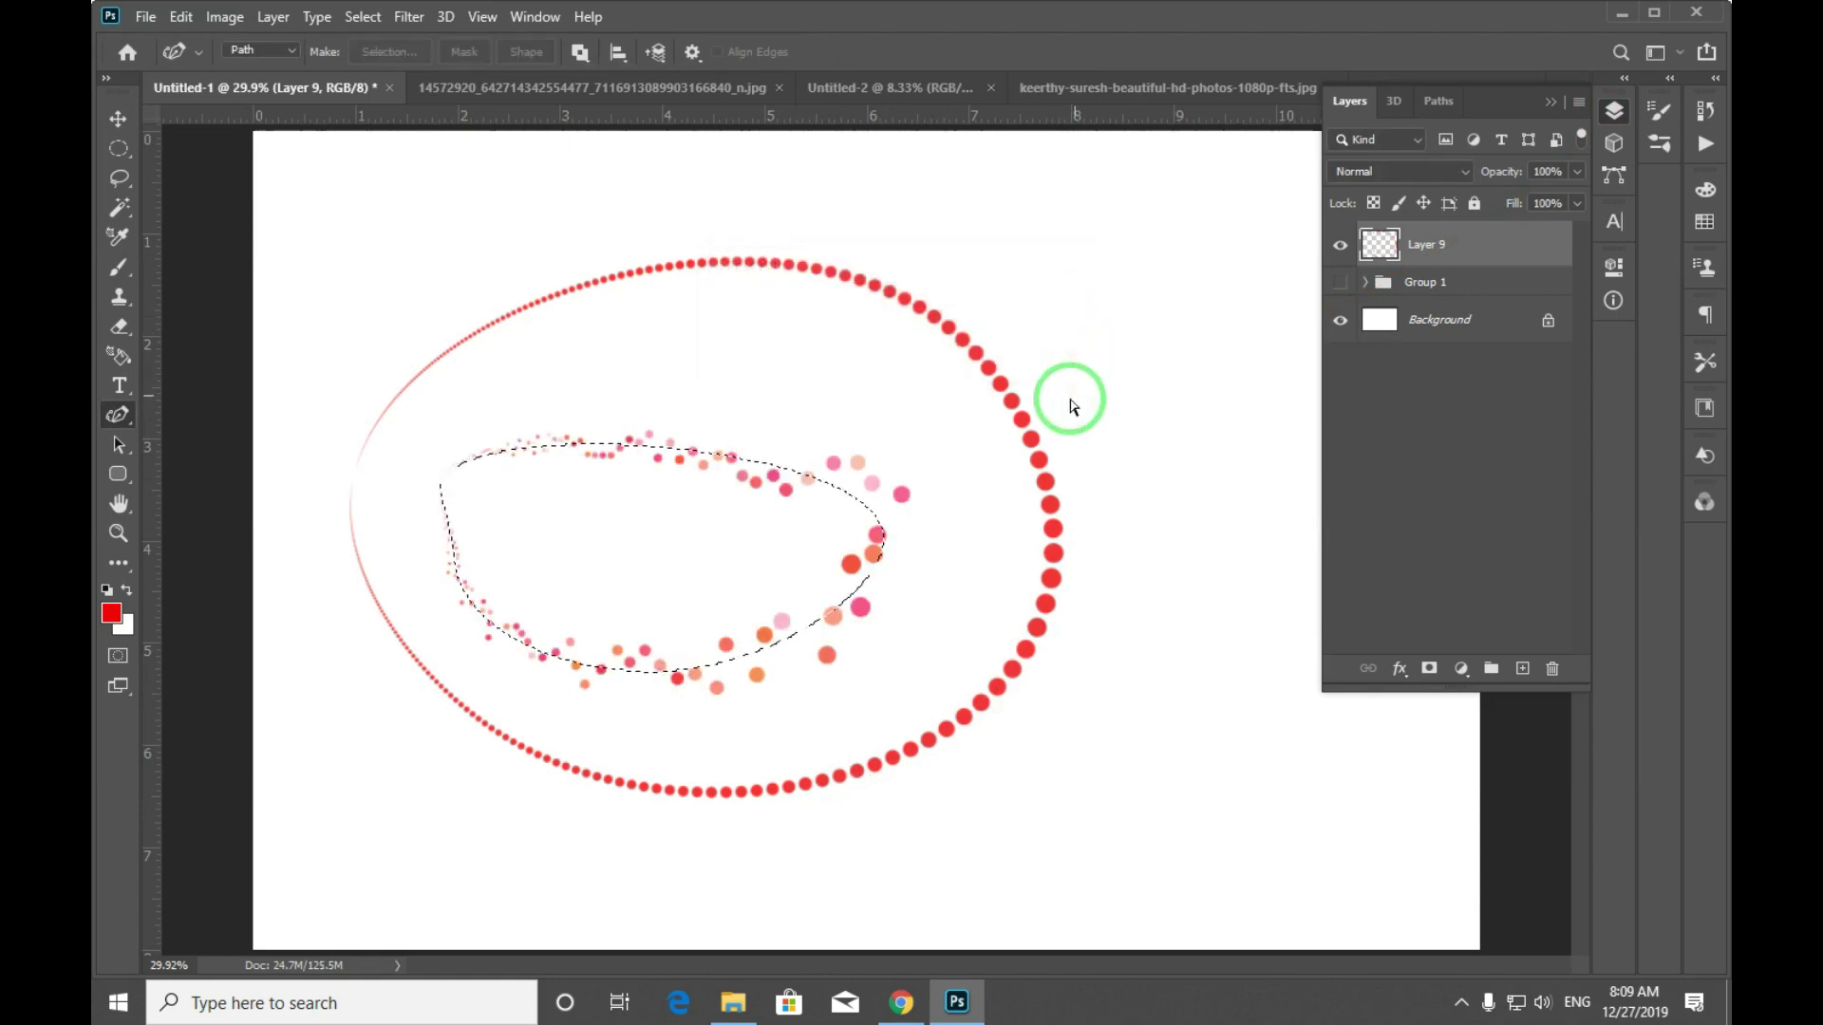
pyautogui.press('v')
pyautogui.moveTo(874, 563); pyautogui.dragTo(943, 537)
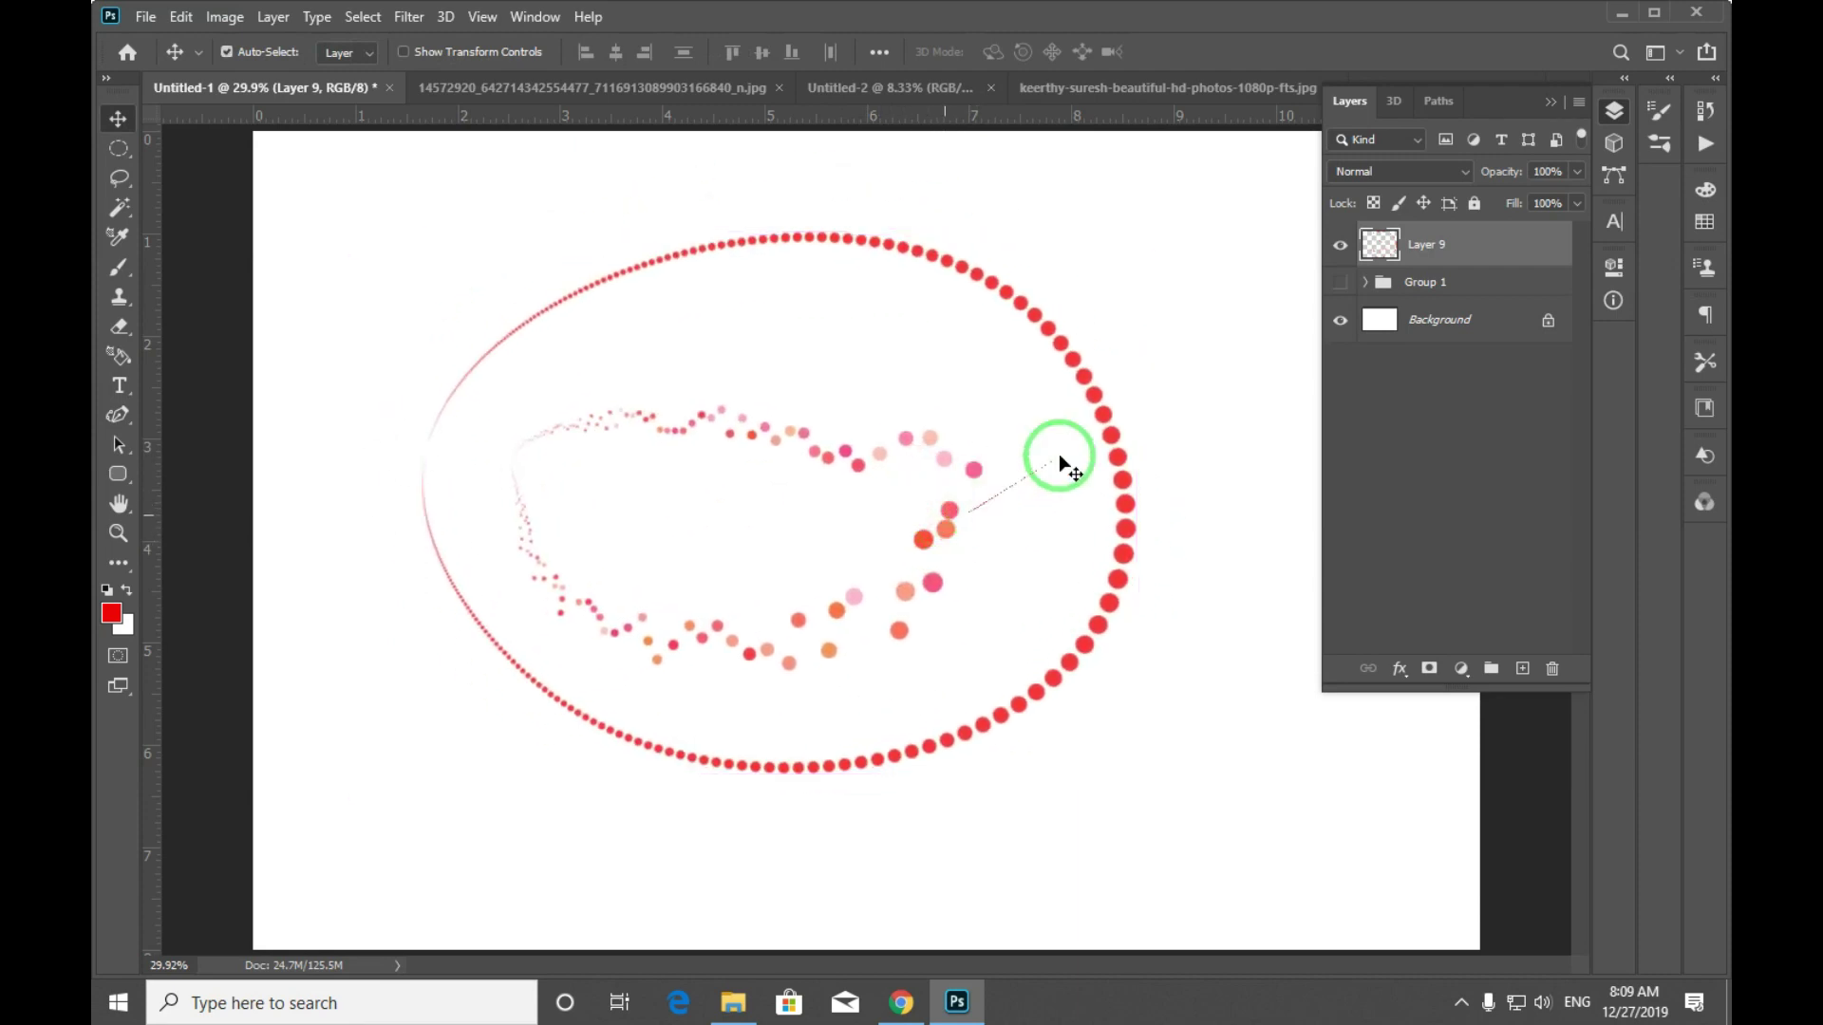
# Free-transform the dotted artwork, shrinking and rotating it about 77°.
pyautogui.hotkey('ctrl', 't')
pyautogui.moveTo(1108, 263)
pyautogui.mouseDown()
pyautogui.moveTo(943, 395)
pyautogui.moveTo(651, 257)
pyautogui.moveTo(529, 252)
pyautogui.mouseUp()
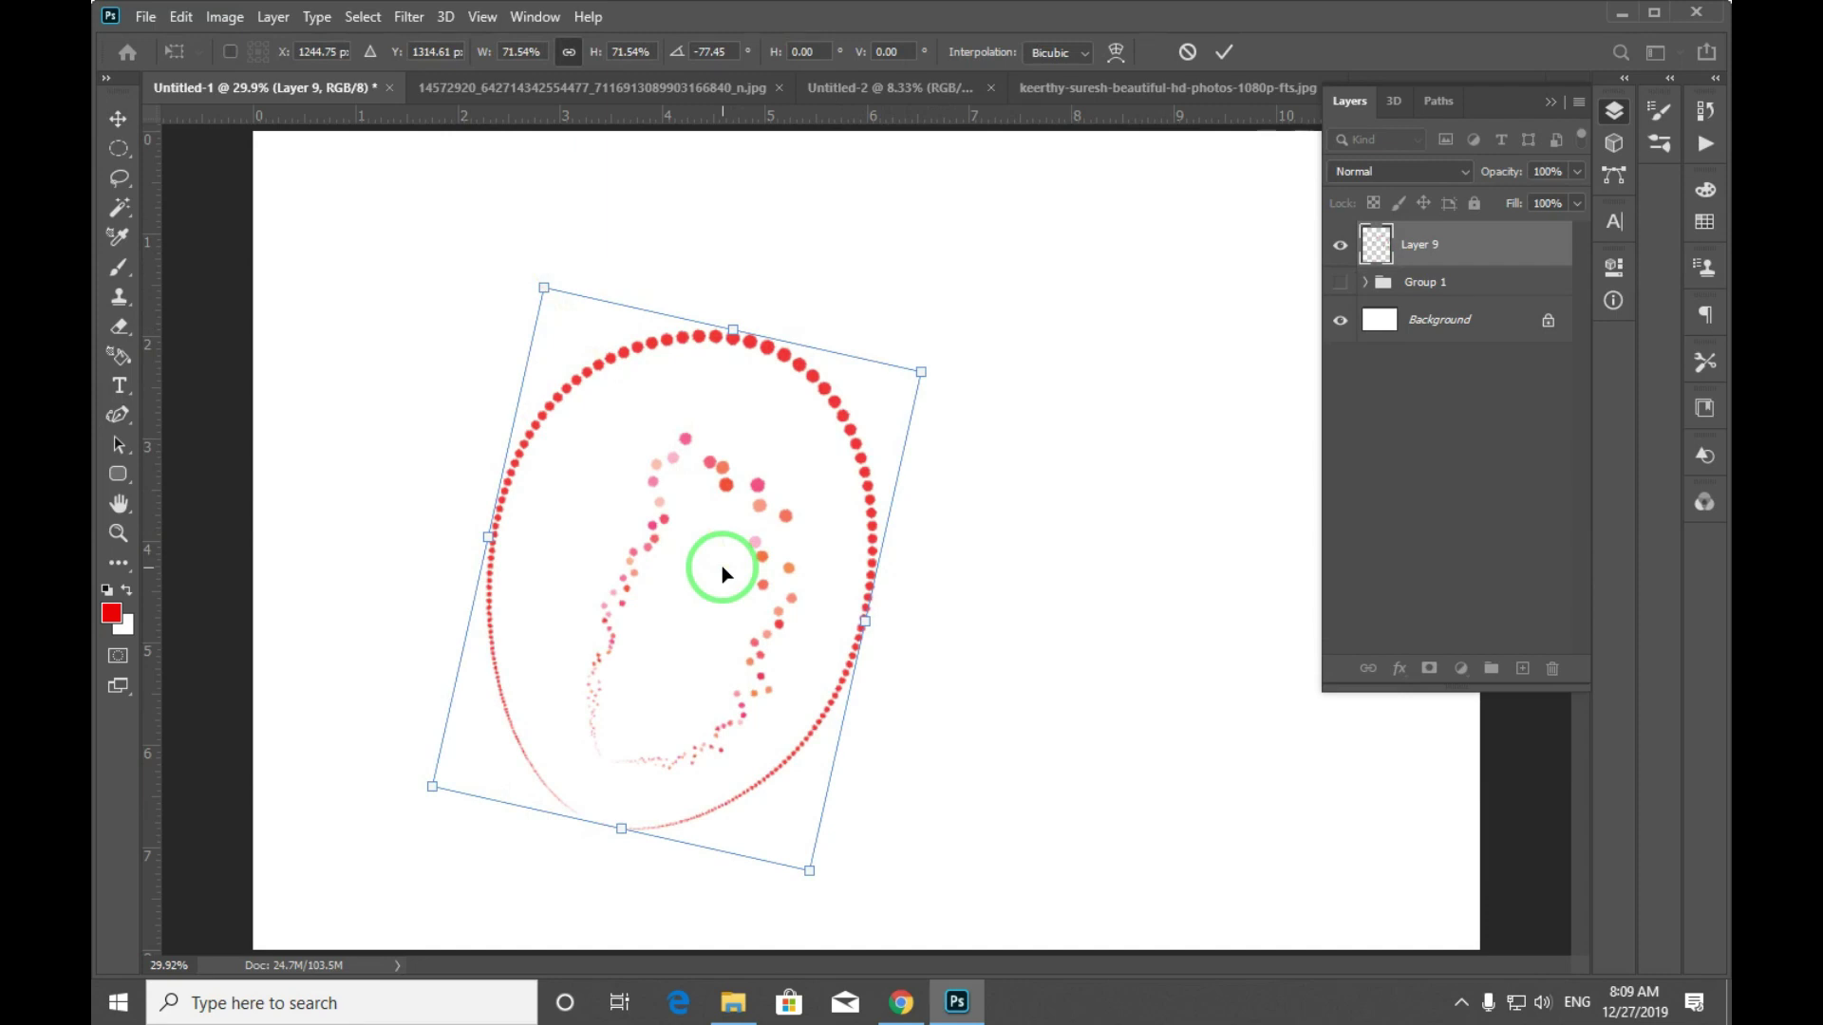
pyautogui.press('Return')
# Fill the whole layer with white to clear it, deselect, and switch to the Brush.
pyautogui.hotkey('ctrl', 'a')
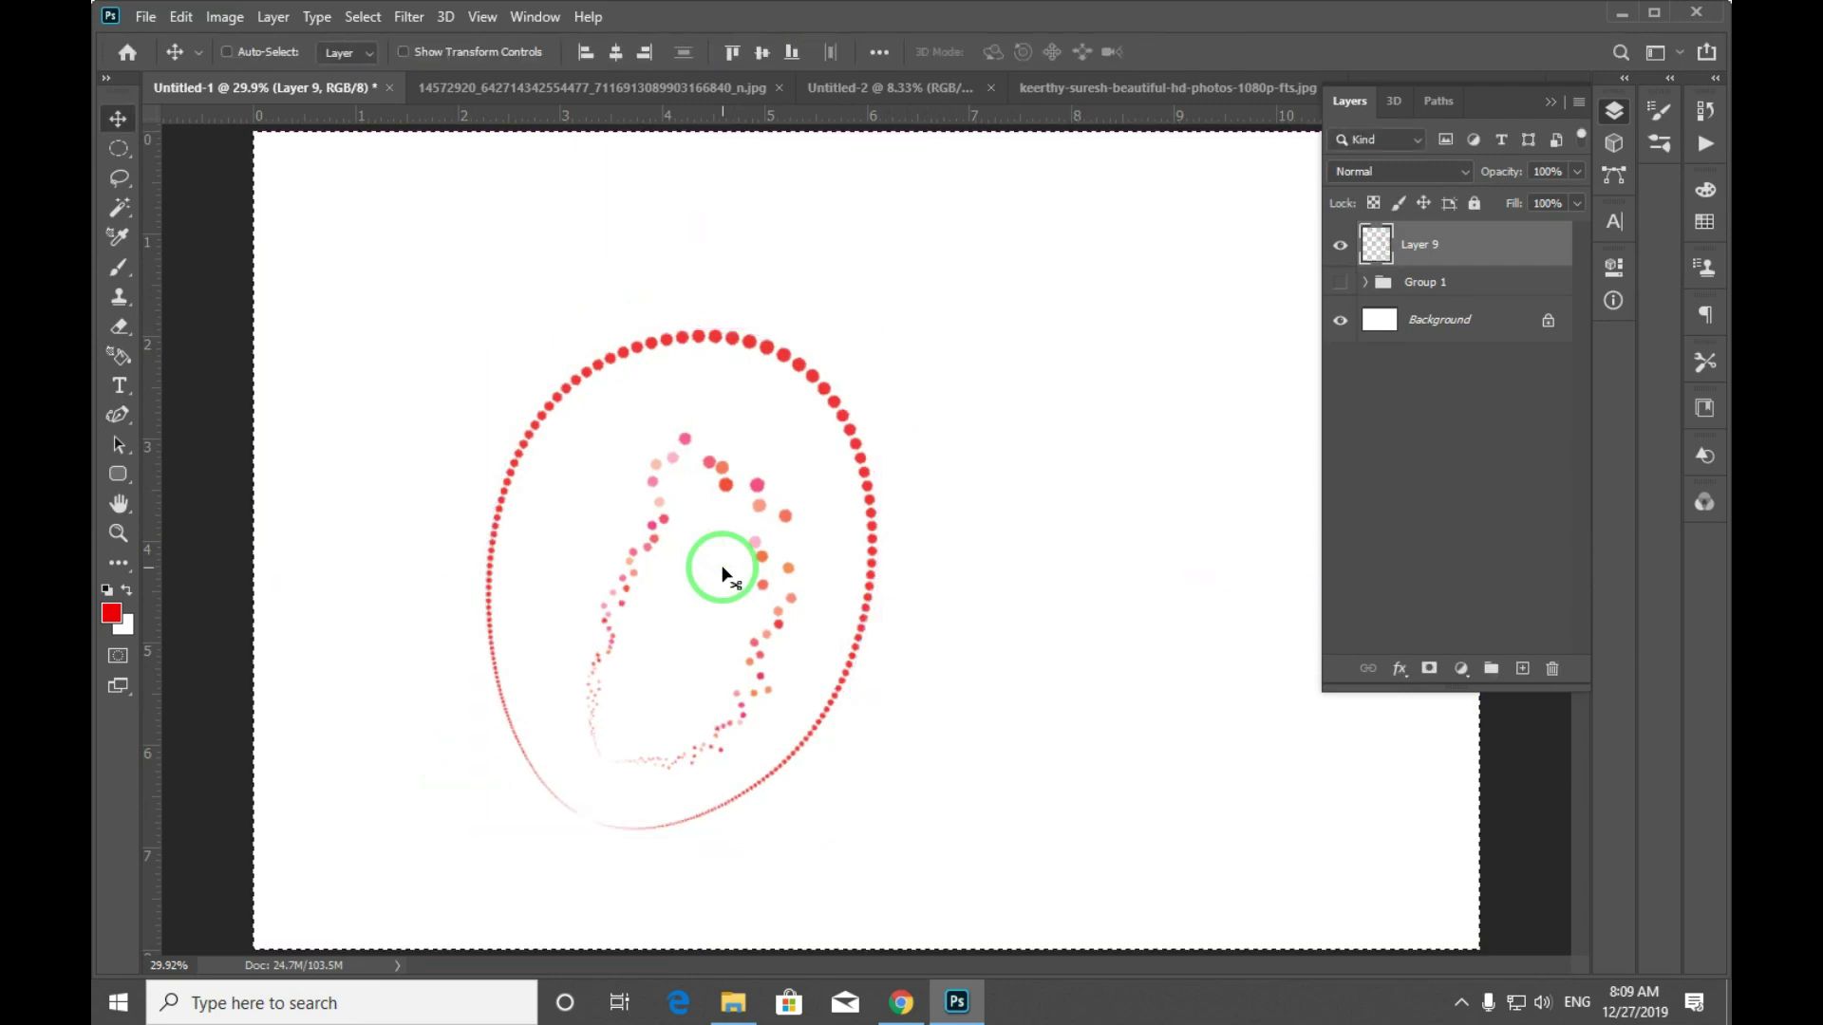
pyautogui.hotkey('ctrl', 'BackSpace')
pyautogui.hotkey('ctrl', 'd')
pyautogui.press('b')
pyautogui.moveTo(724, 570)
pyautogui.mouseDown()
pyautogui.moveTo(567, 373)
pyautogui.moveTo(558, 443)
pyautogui.mouseUp()
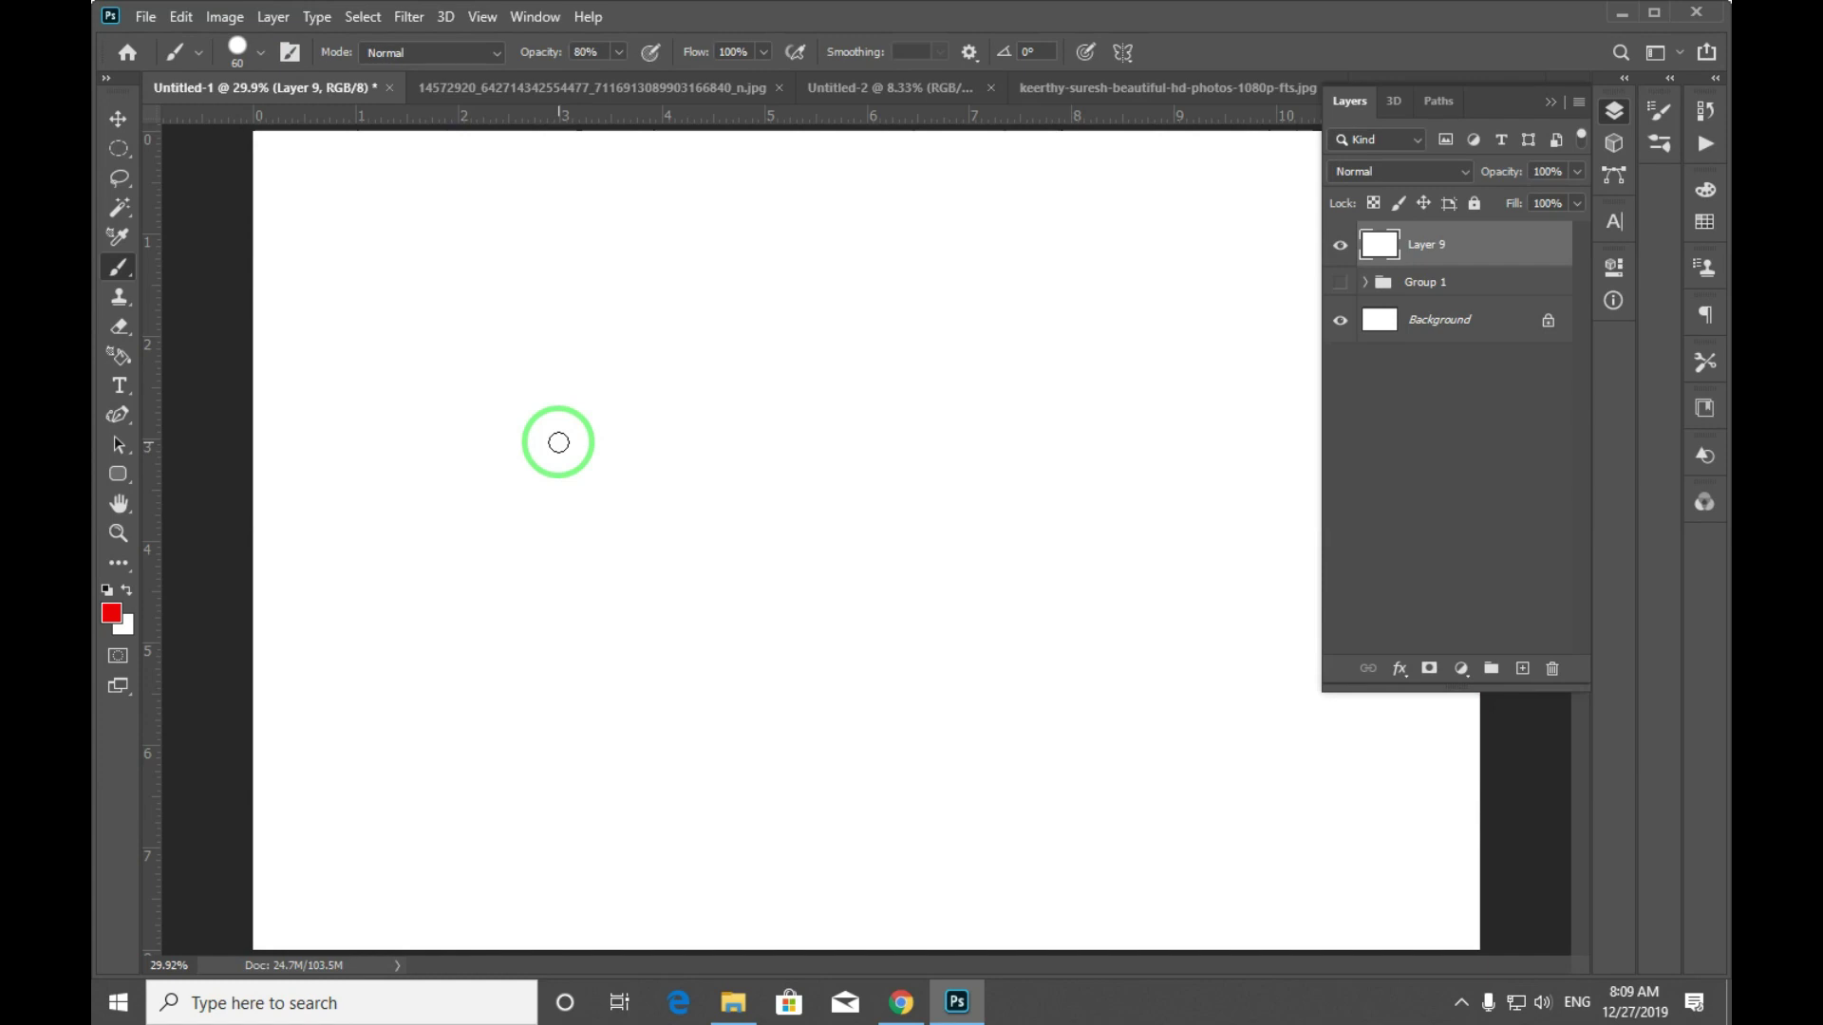
# Choose the hard round brush preset from the brush picker.
pyautogui.press('p')
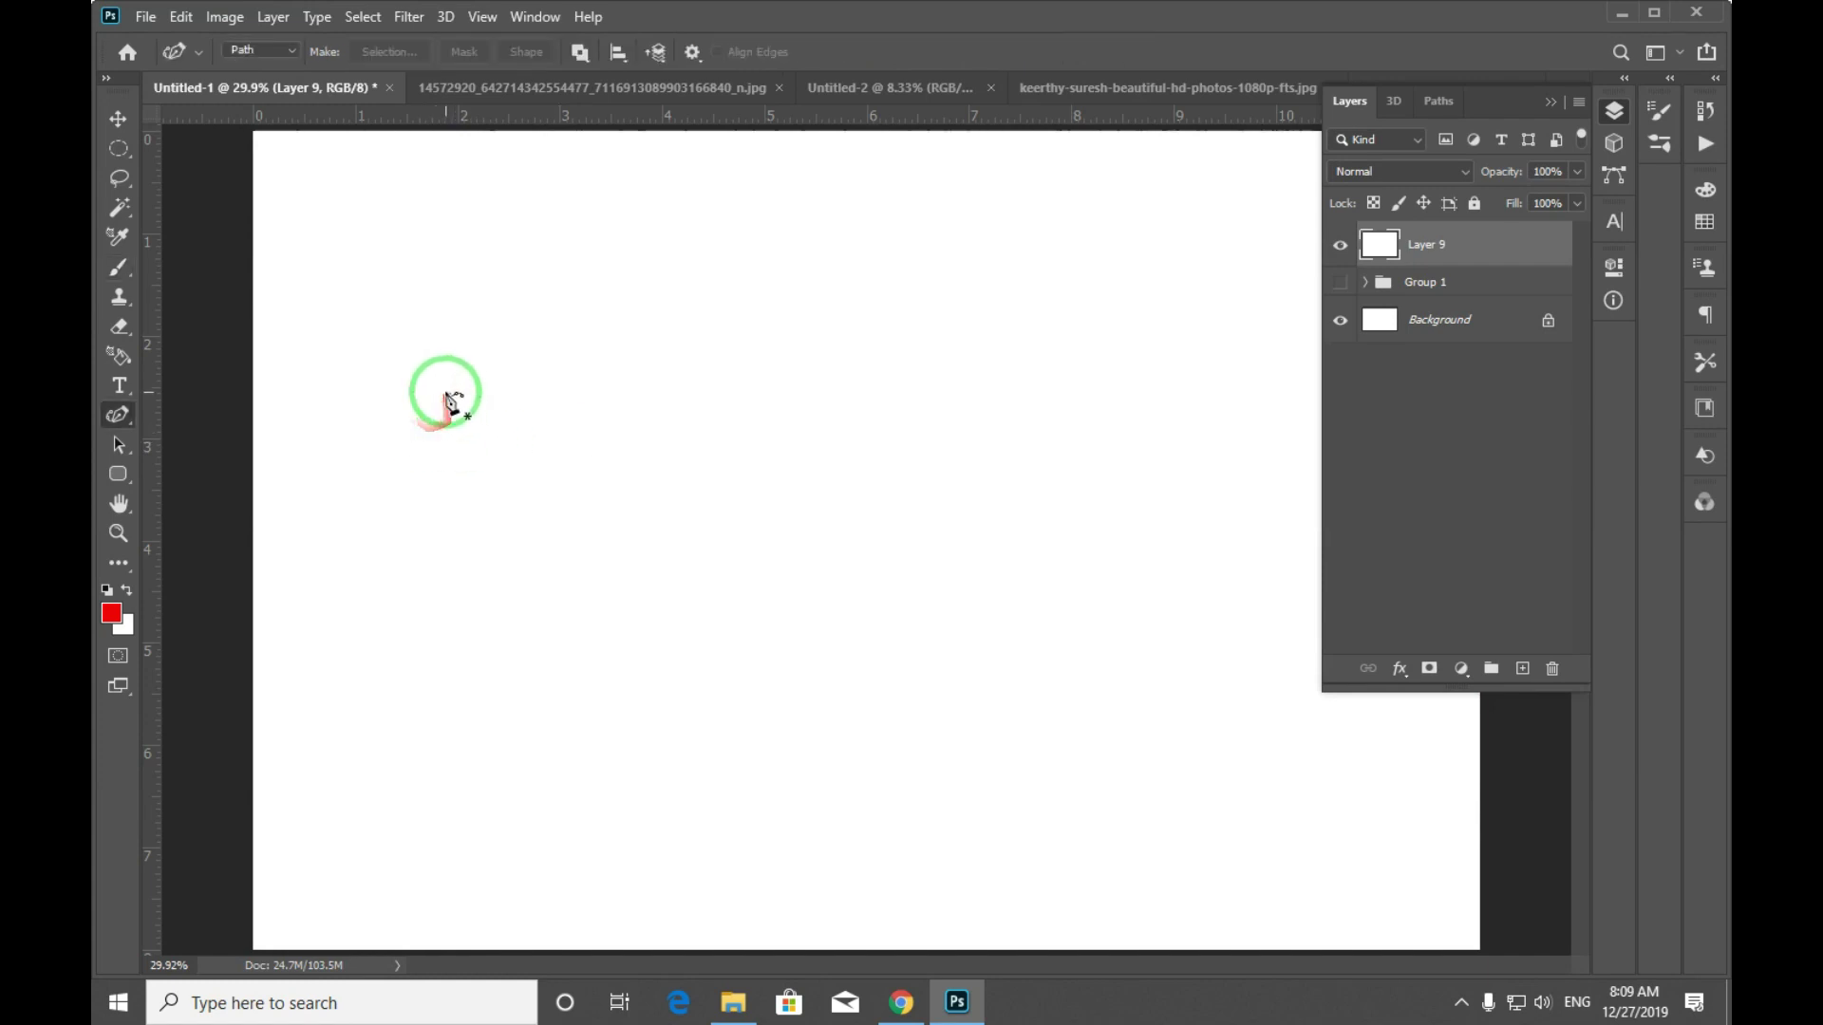
pyautogui.press('b')
pyautogui.rightClick(561, 325)
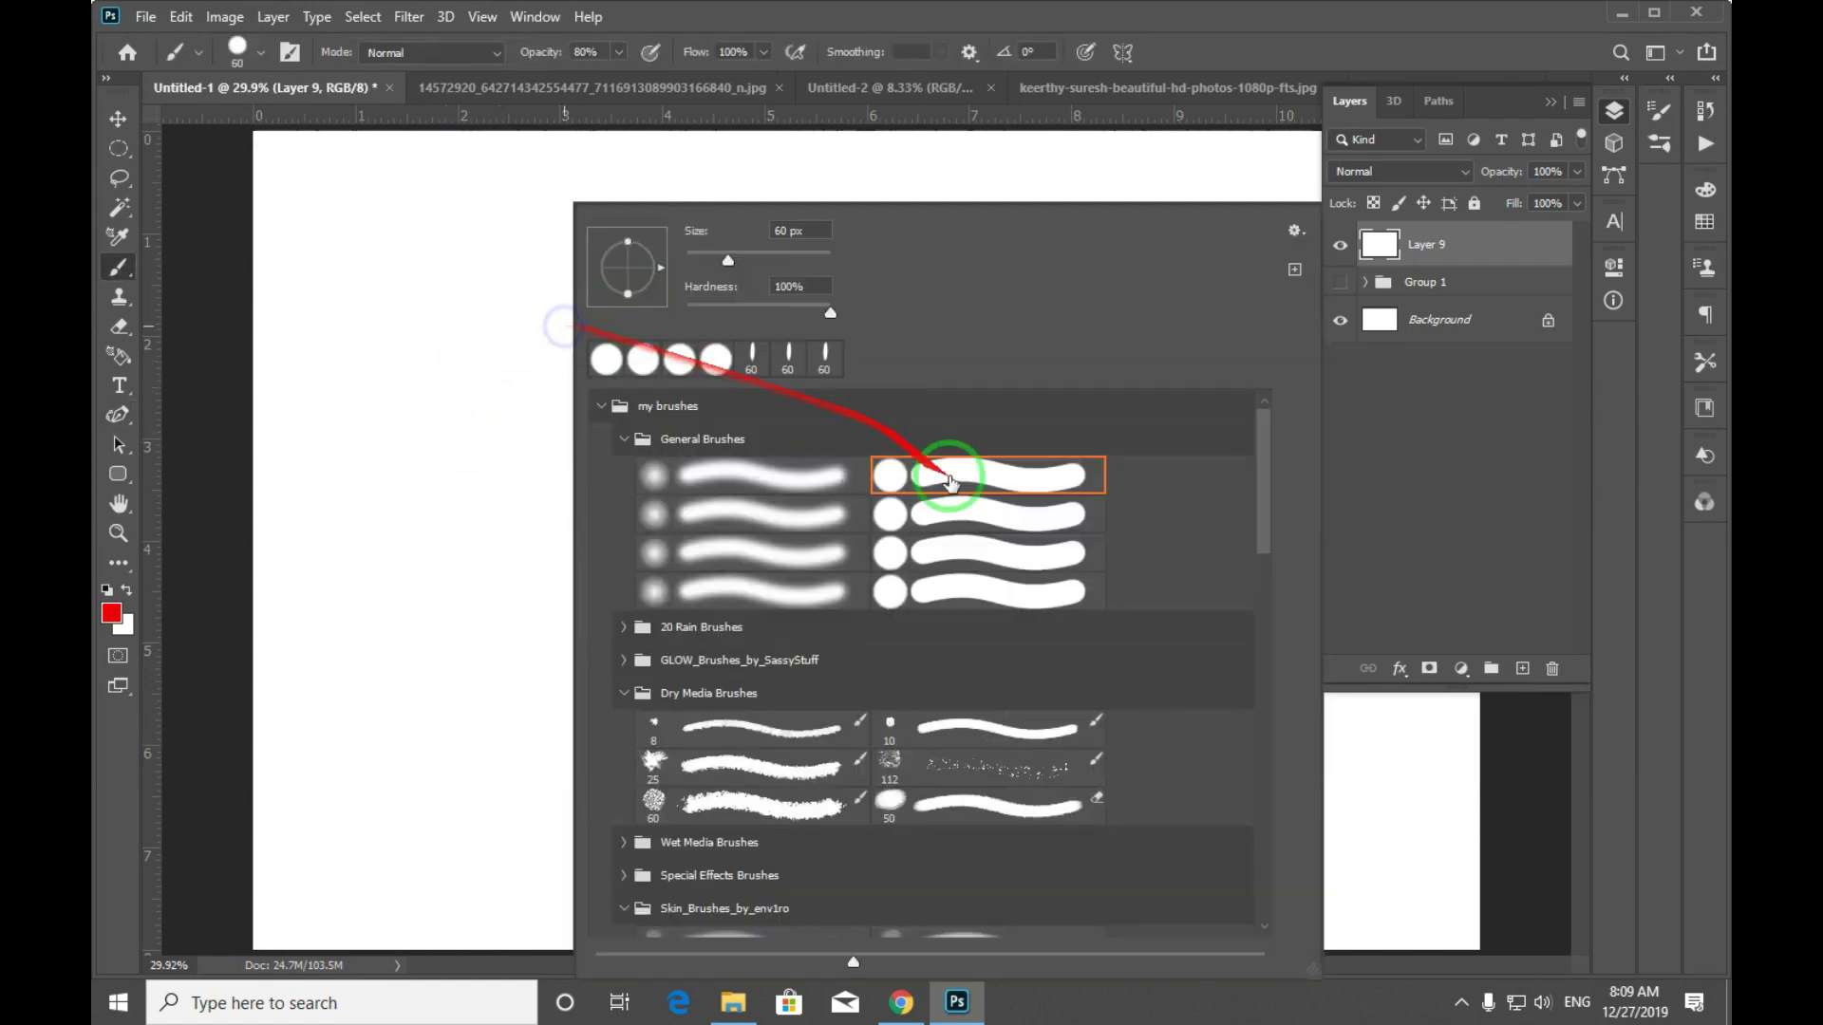
pyautogui.doubleClick(989, 480)
pyautogui.moveTo(651, 397)
pyautogui.mouseDown()
pyautogui.moveTo(928, 362)
pyautogui.moveTo(780, 433)
pyautogui.moveTo(607, 606)
pyautogui.moveTo(802, 318)
pyautogui.moveTo(790, 426)
pyautogui.moveTo(439, 645)
pyautogui.moveTo(211, 460)
pyautogui.mouseUp()
# Draw the first two curved pen paths arcing across the top.
pyautogui.click(116, 416)
pyautogui.click(520, 267)
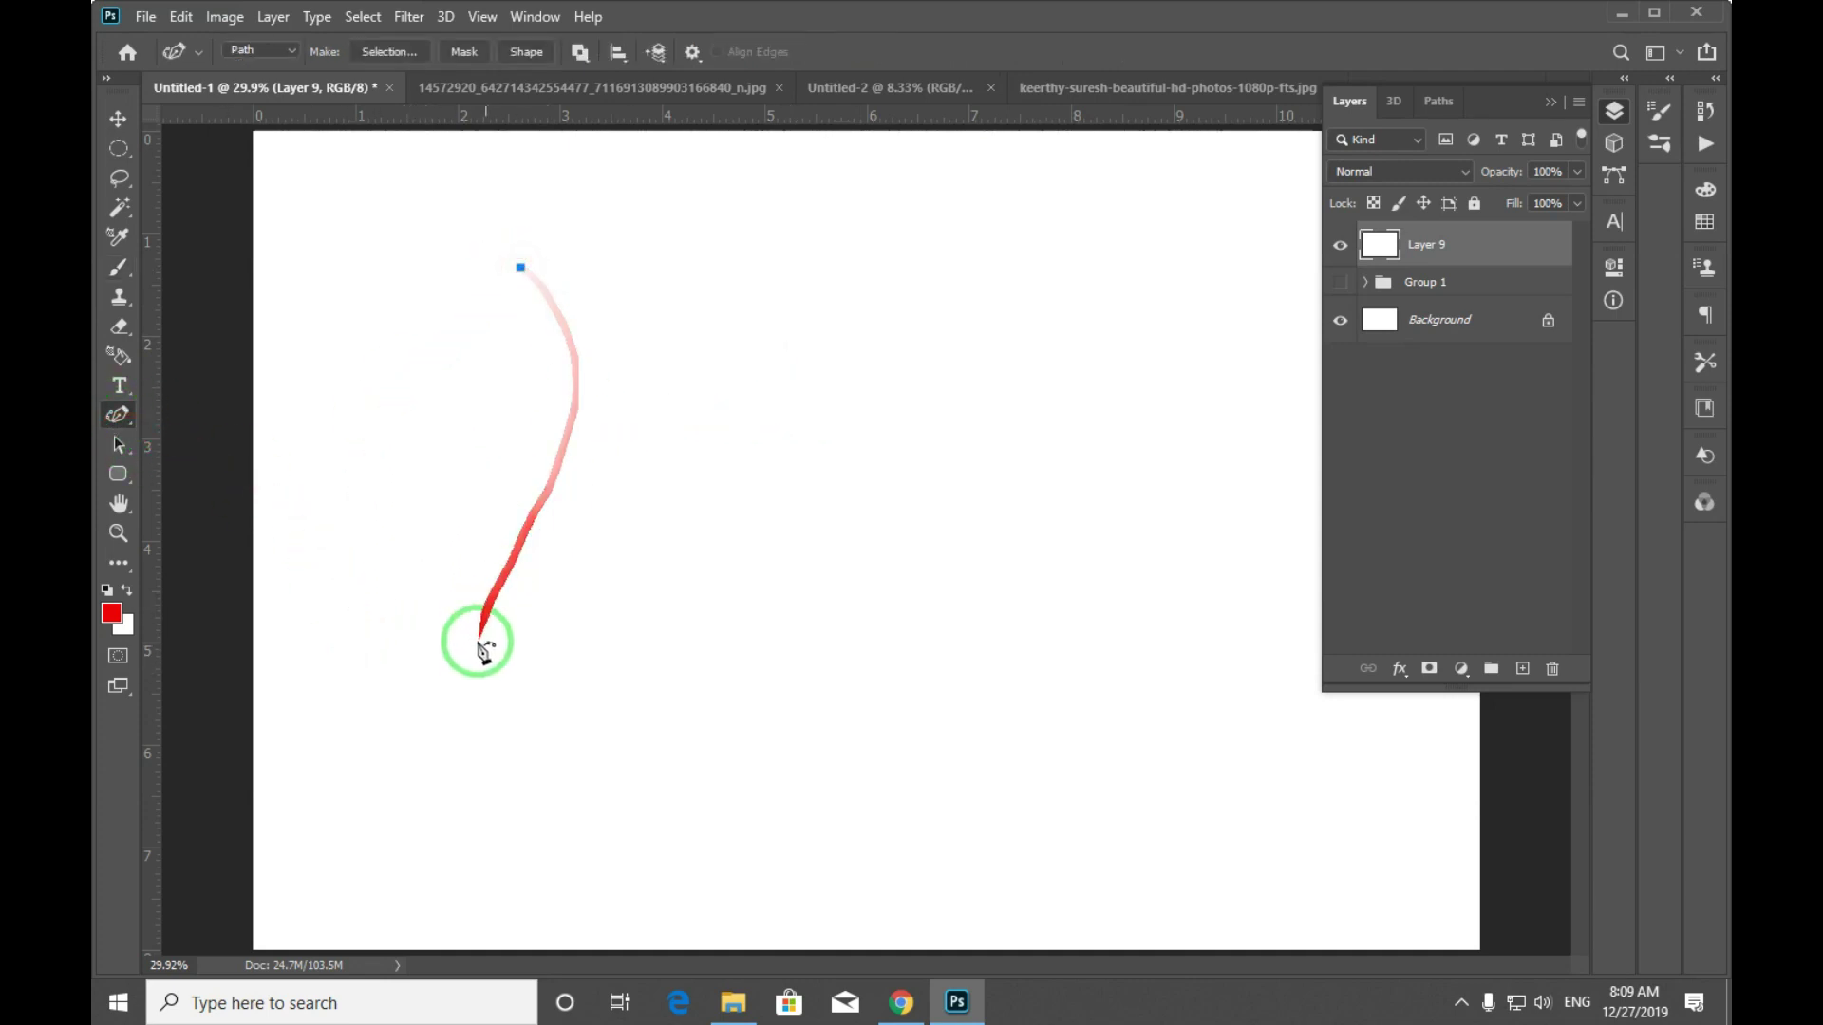
pyautogui.click(433, 639)
pyautogui.click(776, 190)
pyautogui.click(941, 259)
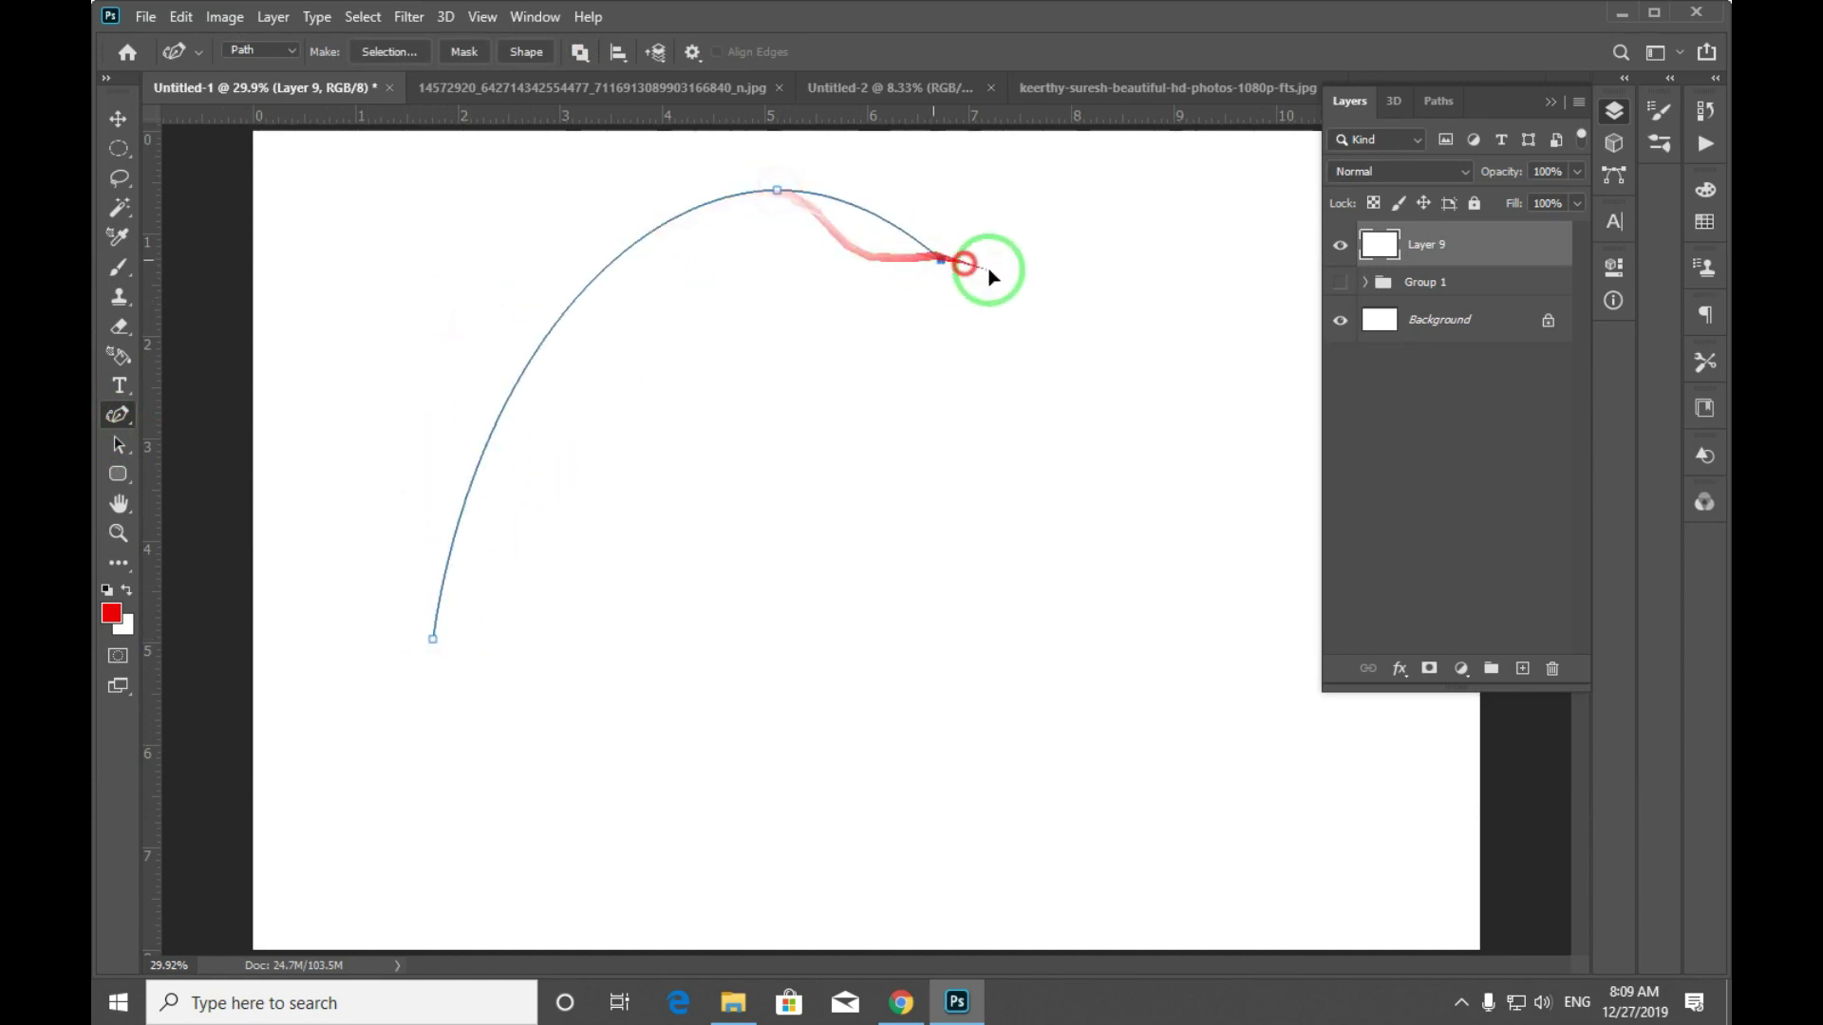
pyautogui.click(533, 613)
pyautogui.click(696, 307)
pyautogui.click(1050, 364)
pyautogui.click(628, 714)
# Draw the third, fourth and fifth nested curved paths down to the innermost arc.
pyautogui.click(785, 358)
pyautogui.click(1084, 436)
pyautogui.click(690, 800)
pyautogui.click(814, 454)
pyautogui.click(1095, 528)
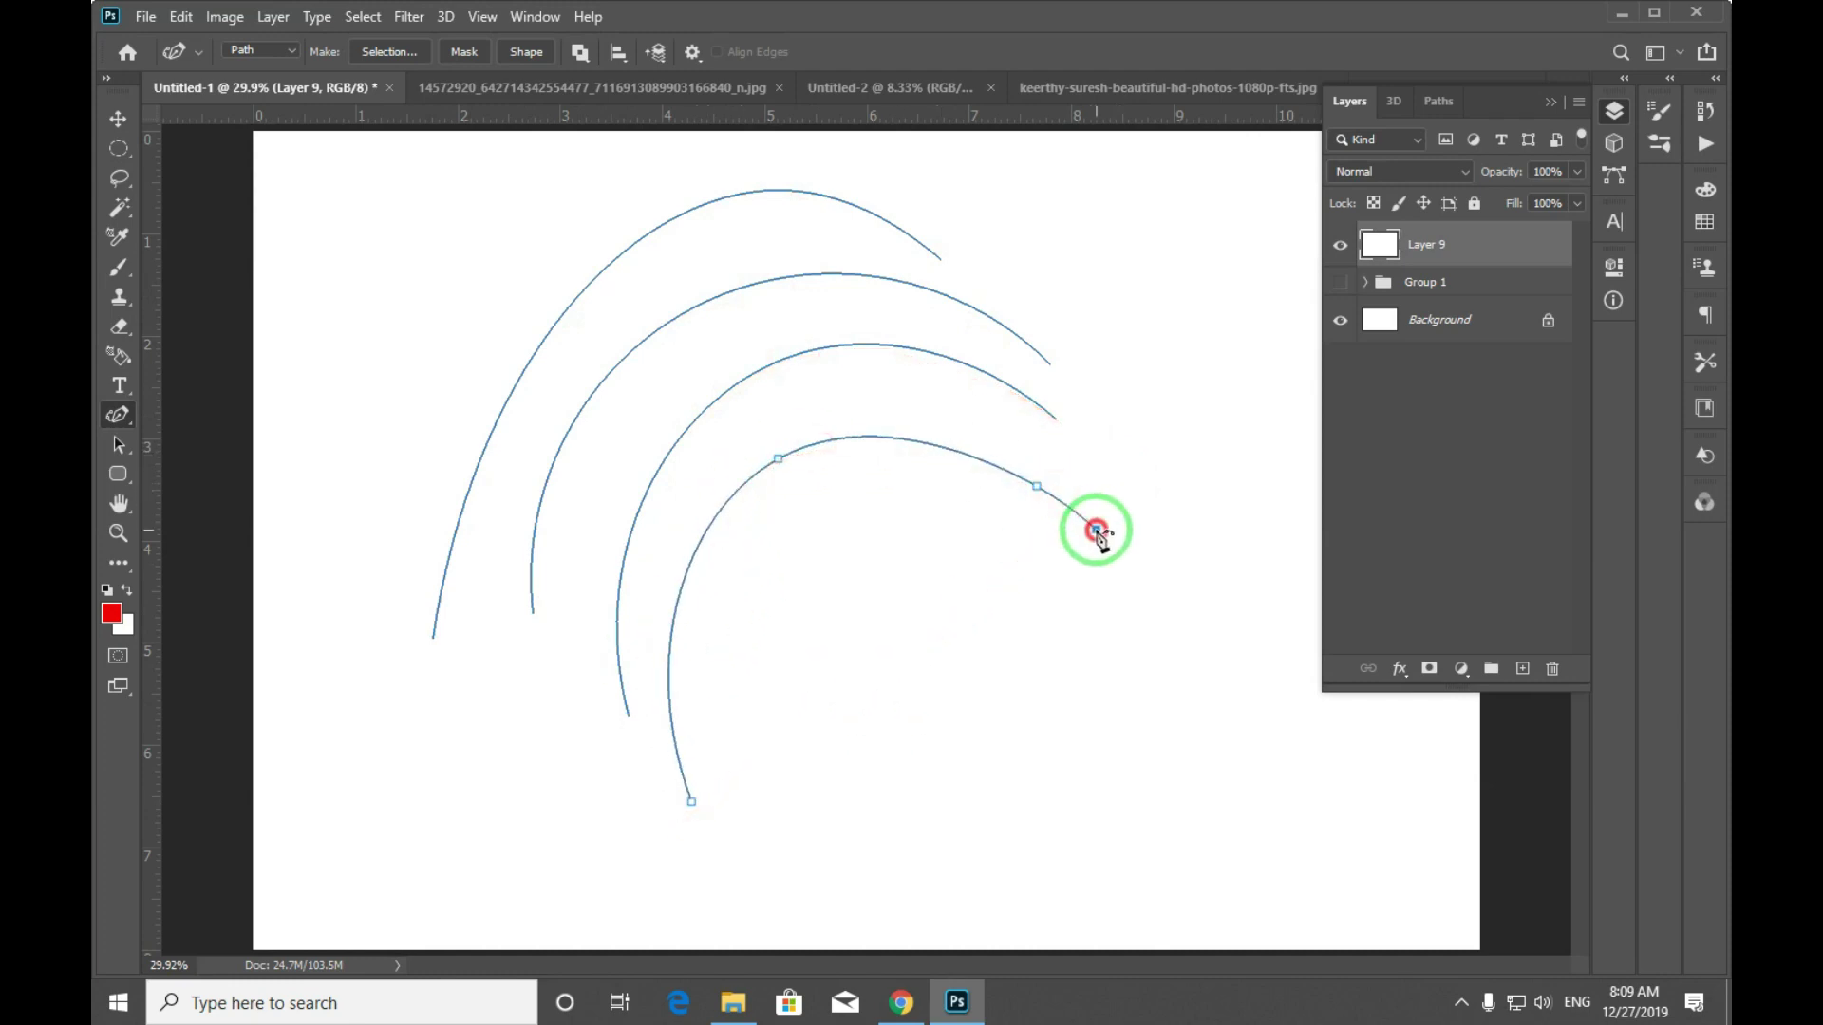
pyautogui.click(808, 776)
pyautogui.click(835, 570)
pyautogui.click(1085, 584)
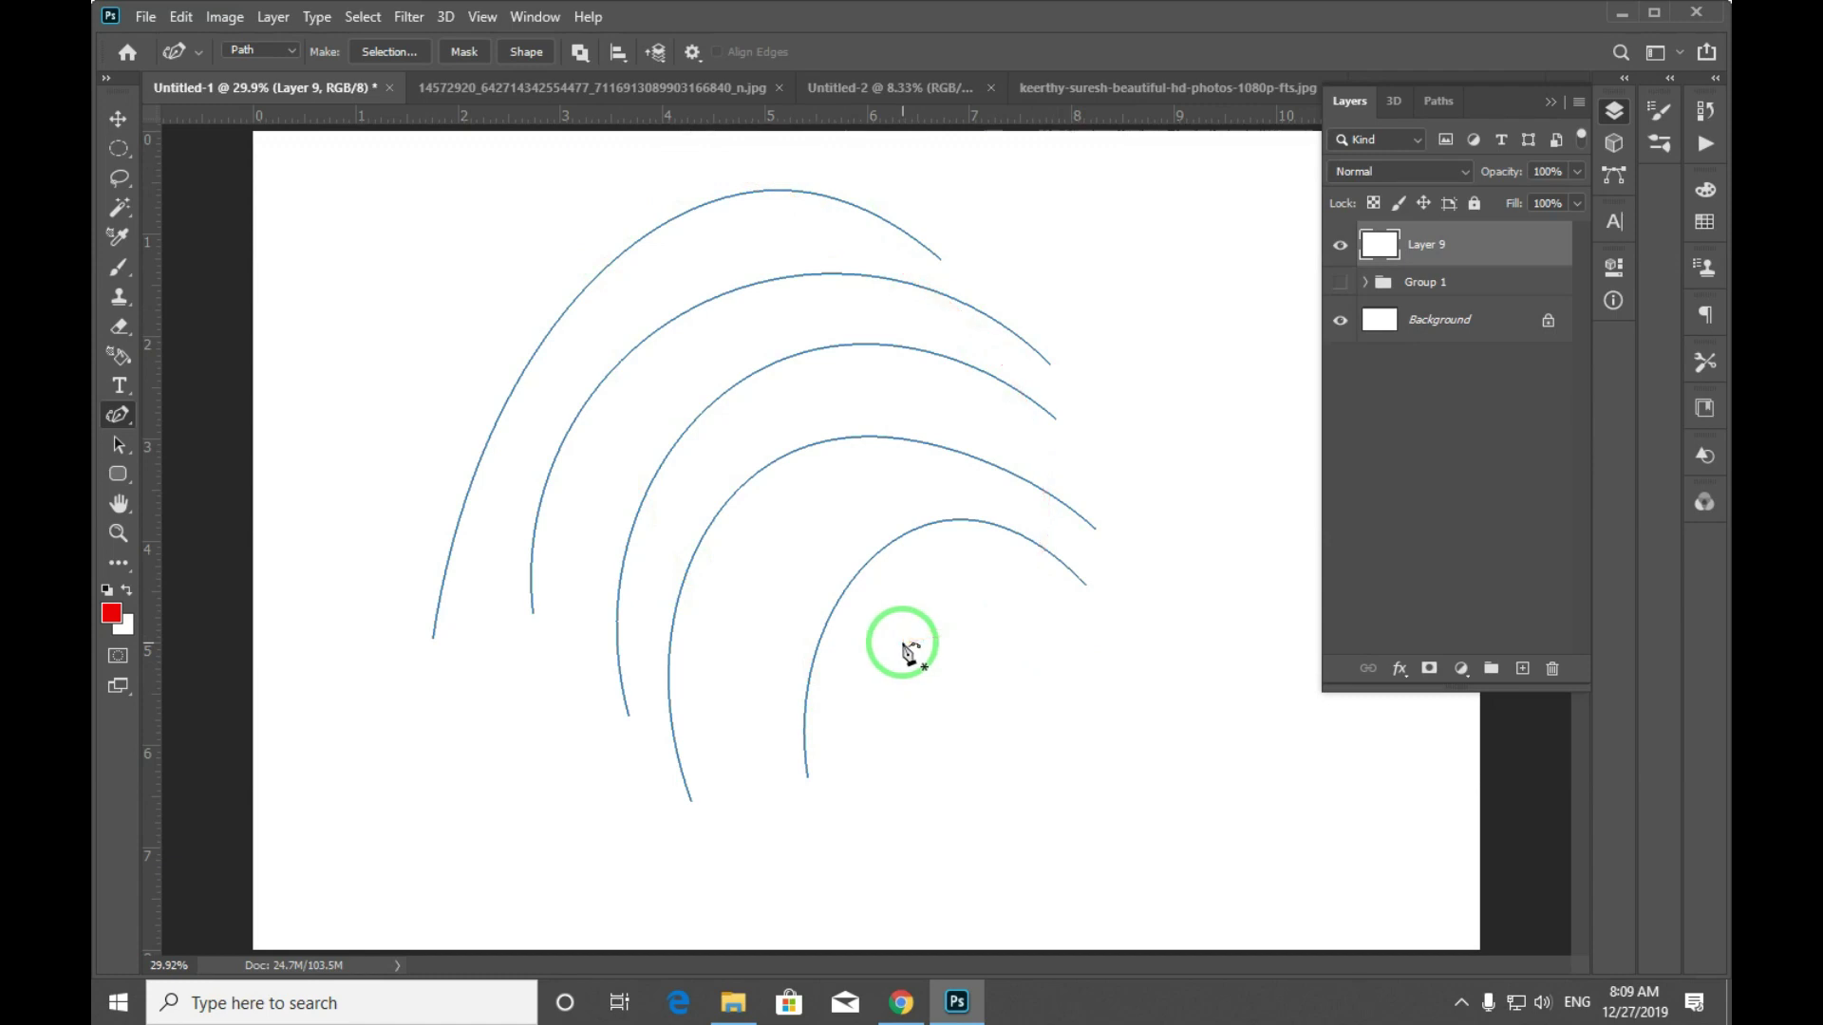
# Enable Shape Dynamics with Size Jitter Control set to Pen Pressure.
pyautogui.press('b')
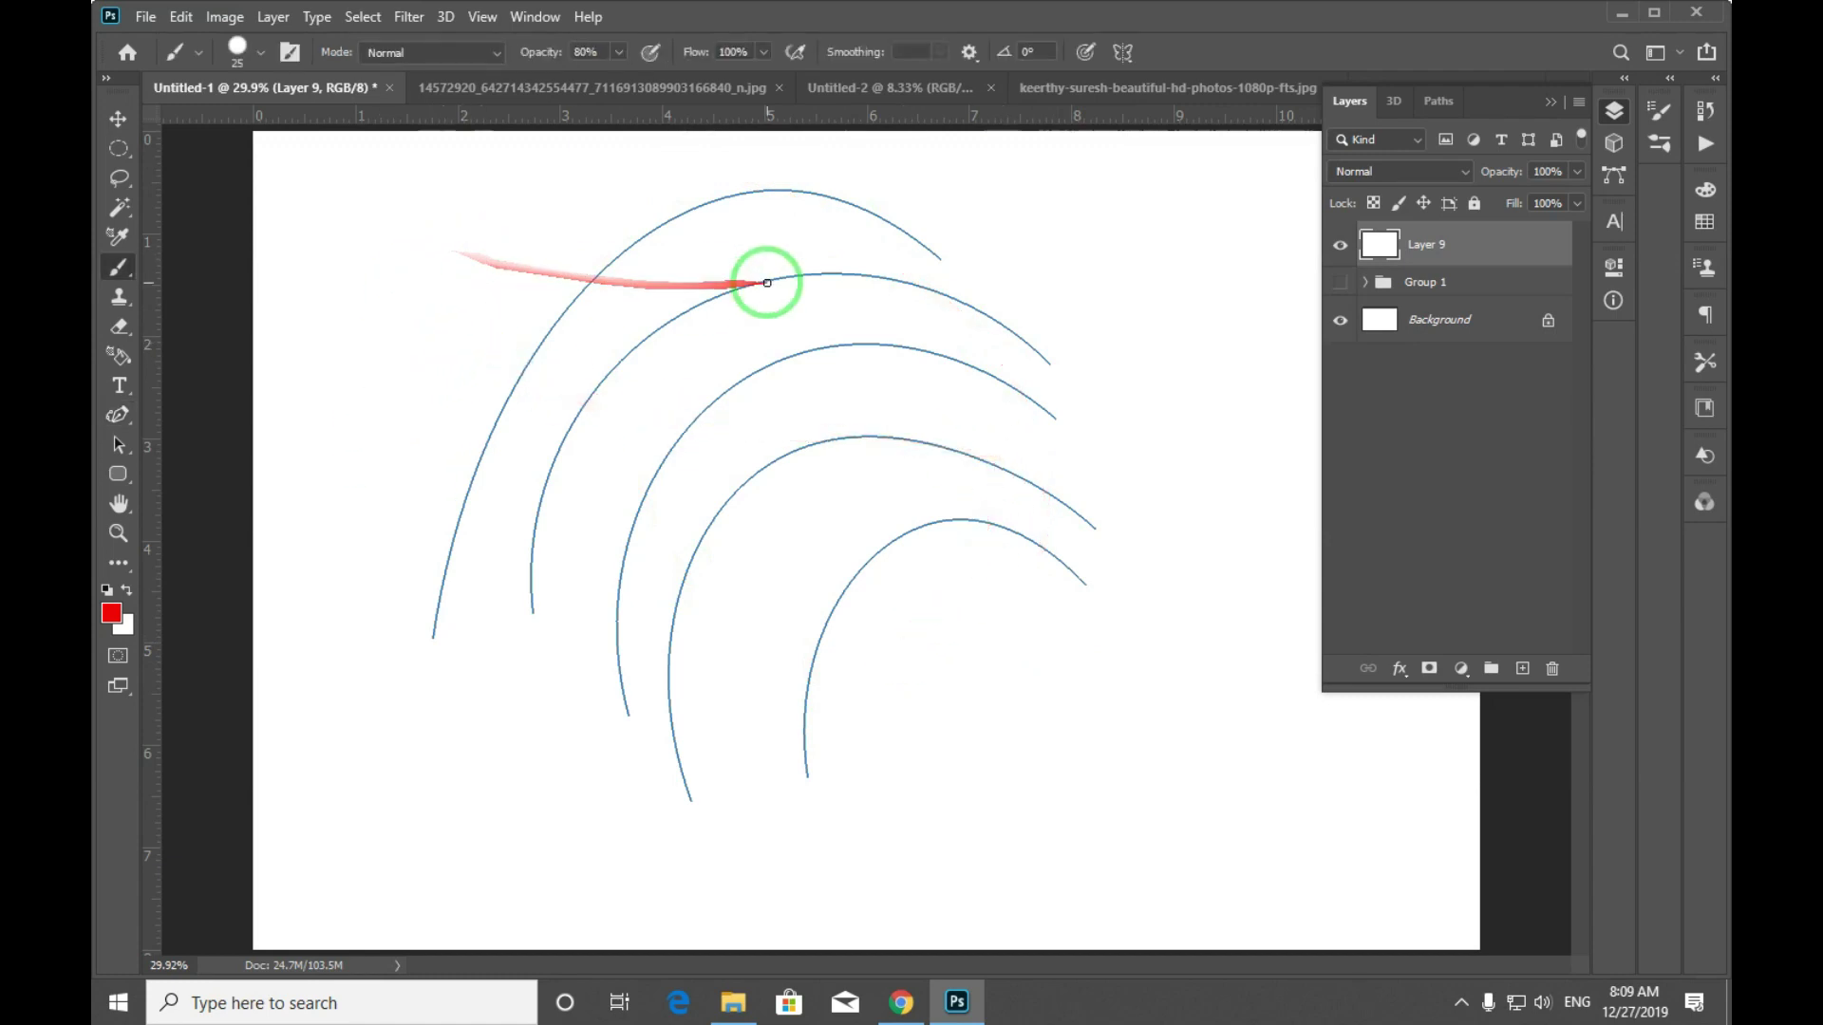
pyautogui.press('F5')
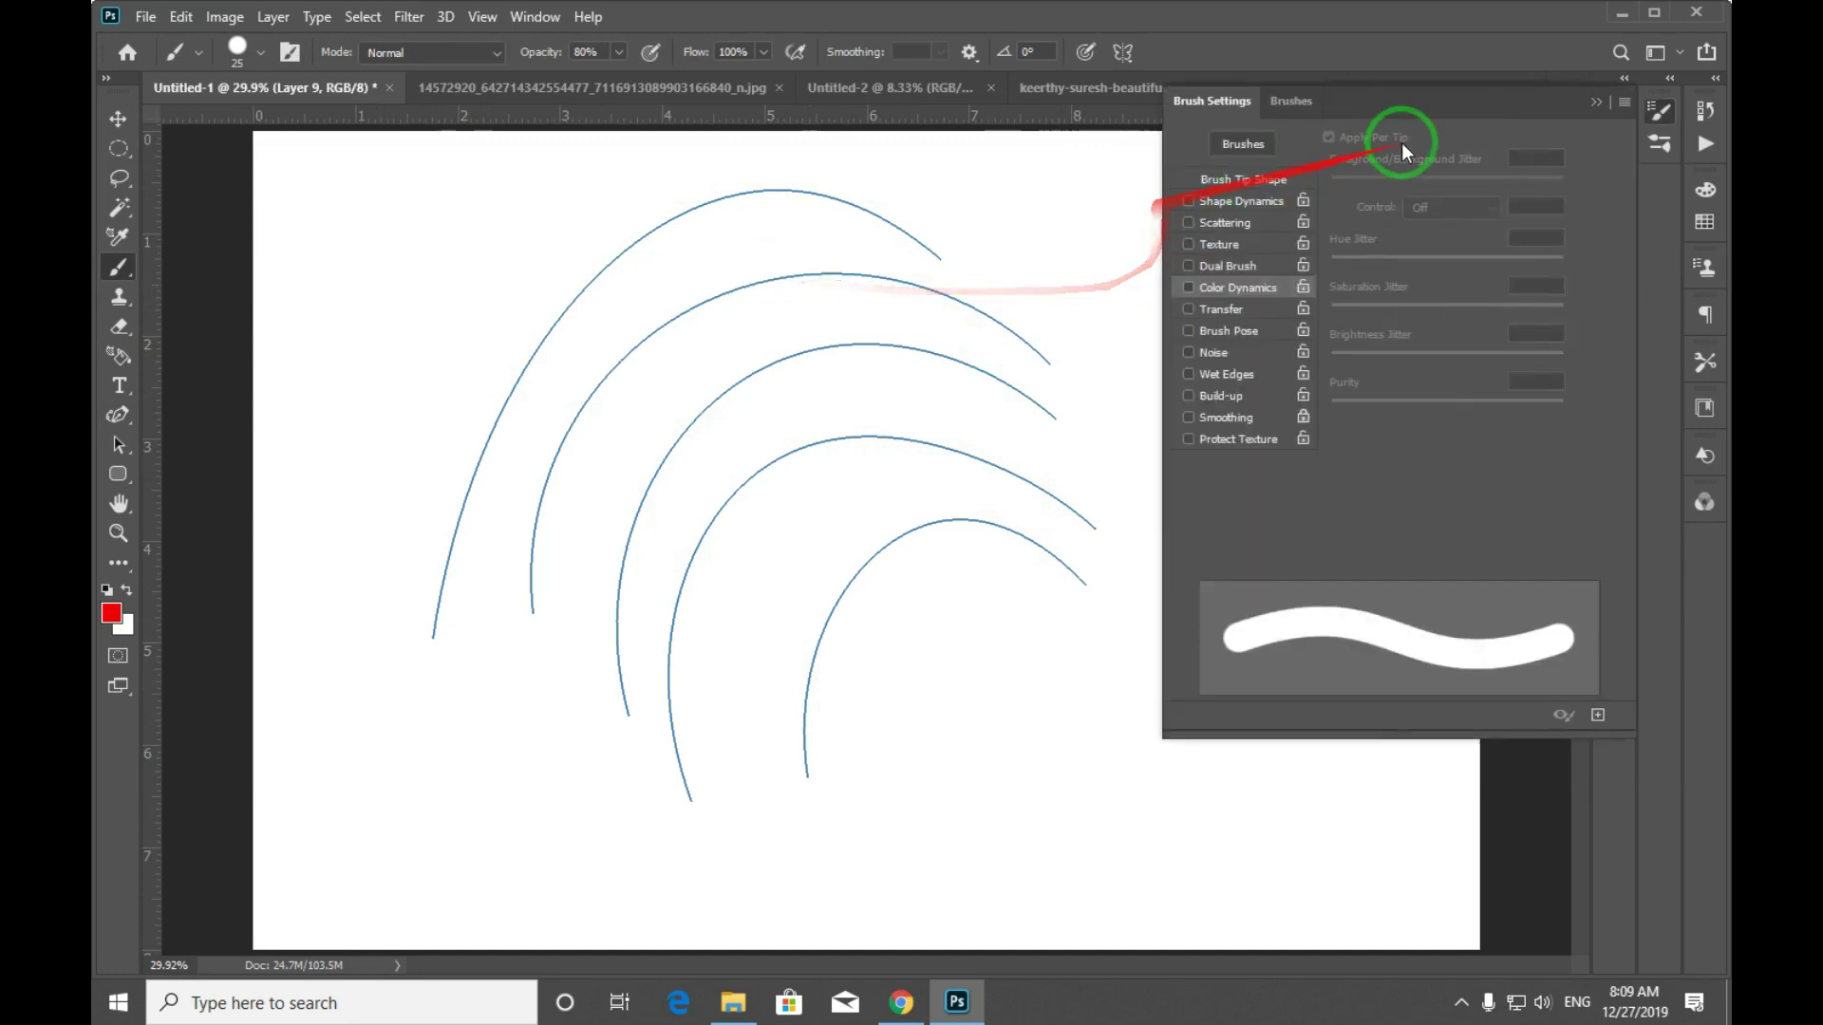
pyautogui.click(1240, 202)
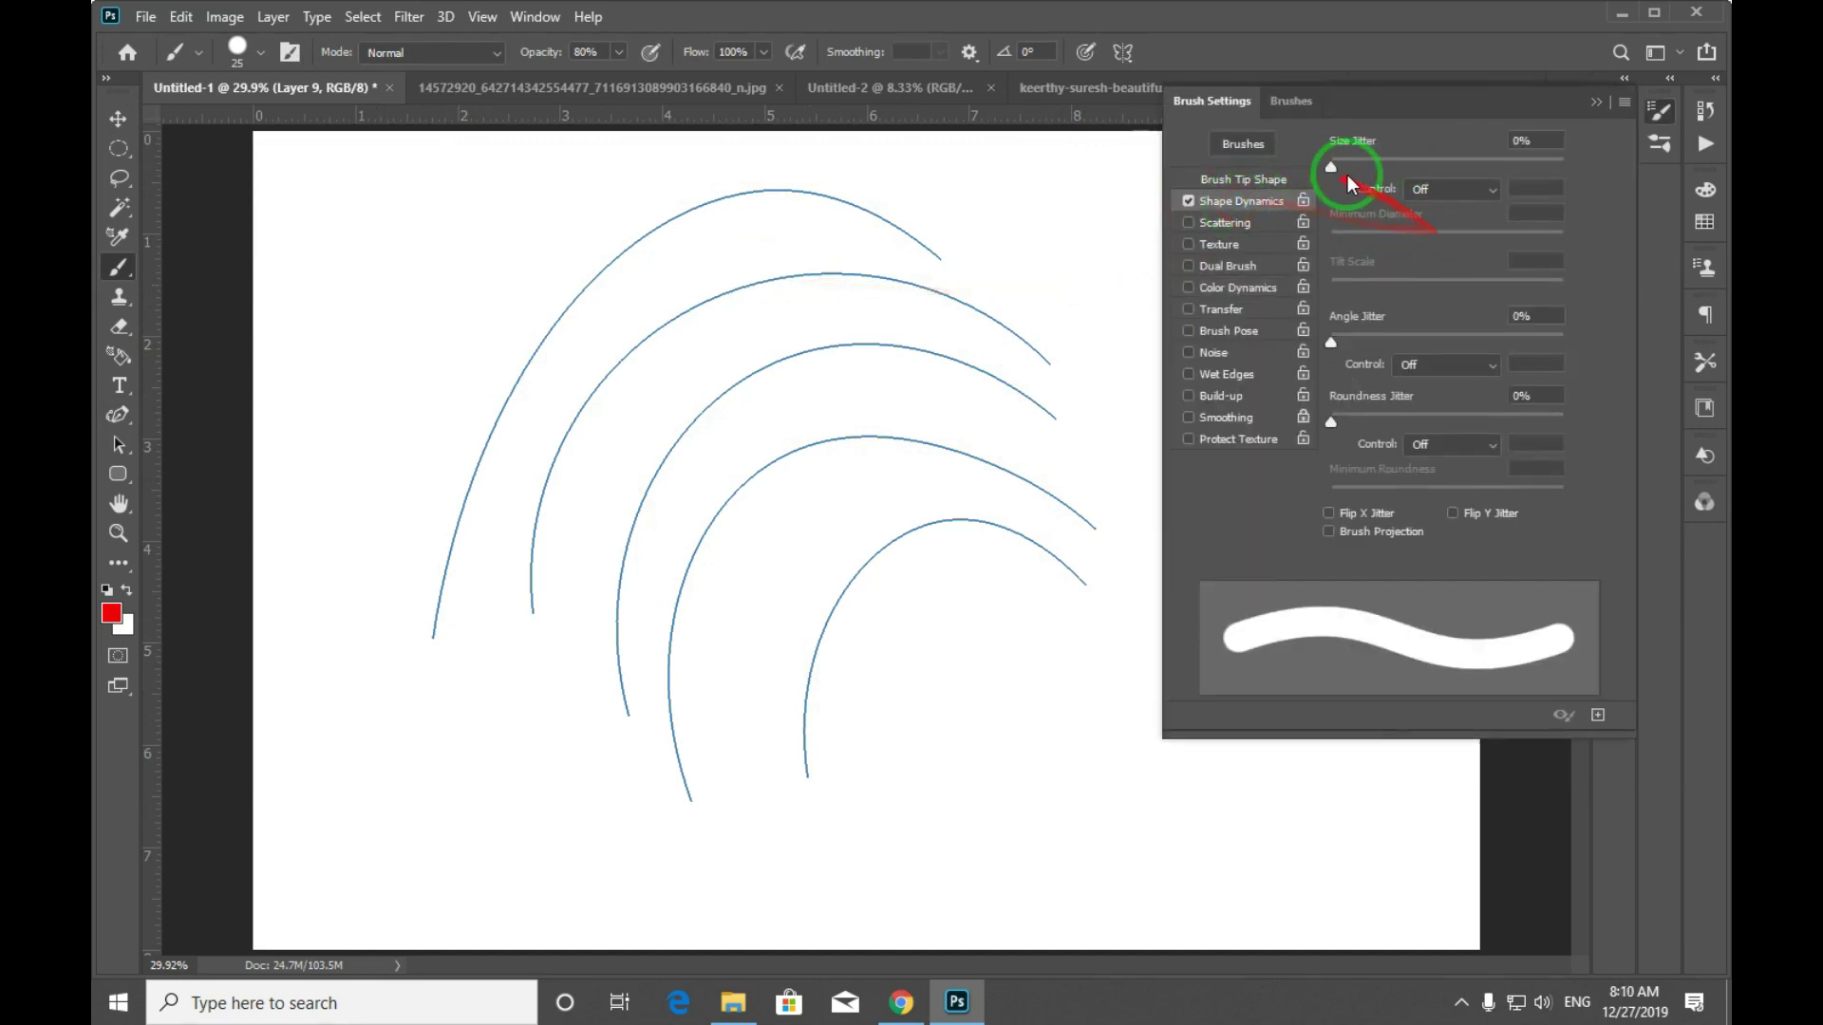
pyautogui.click(1447, 195)
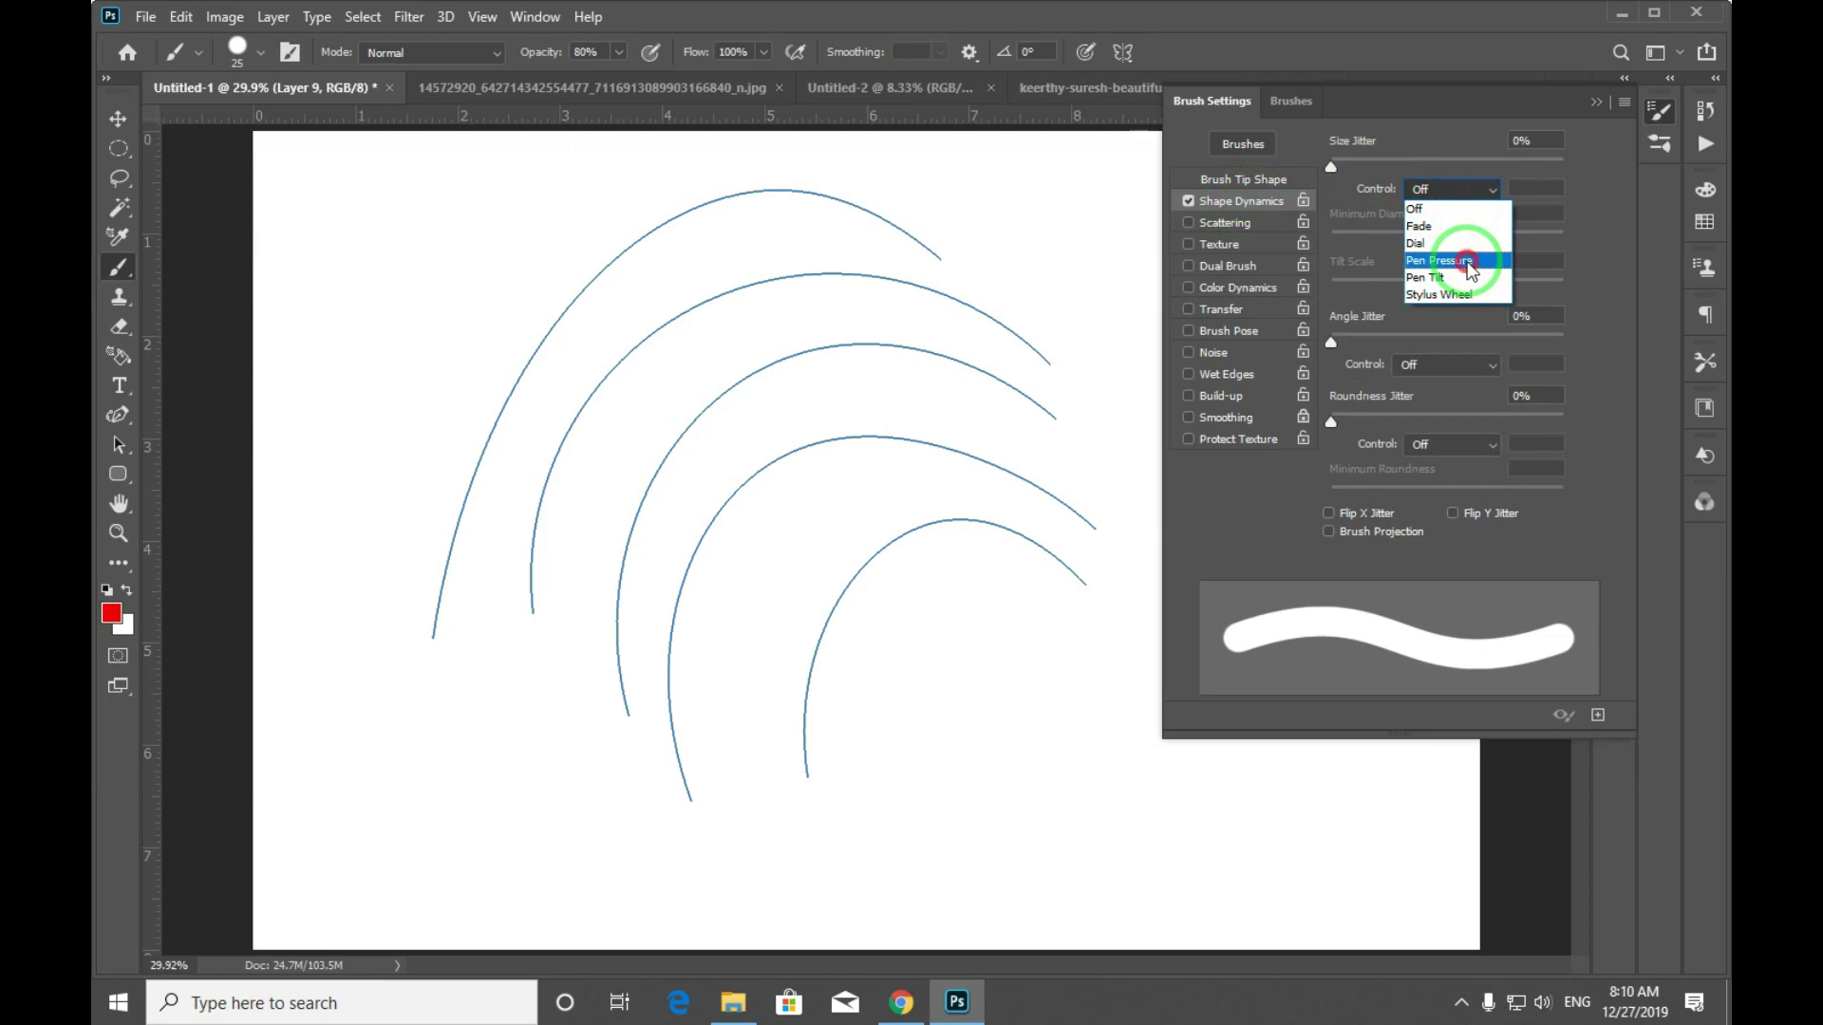
pyautogui.click(1471, 270)
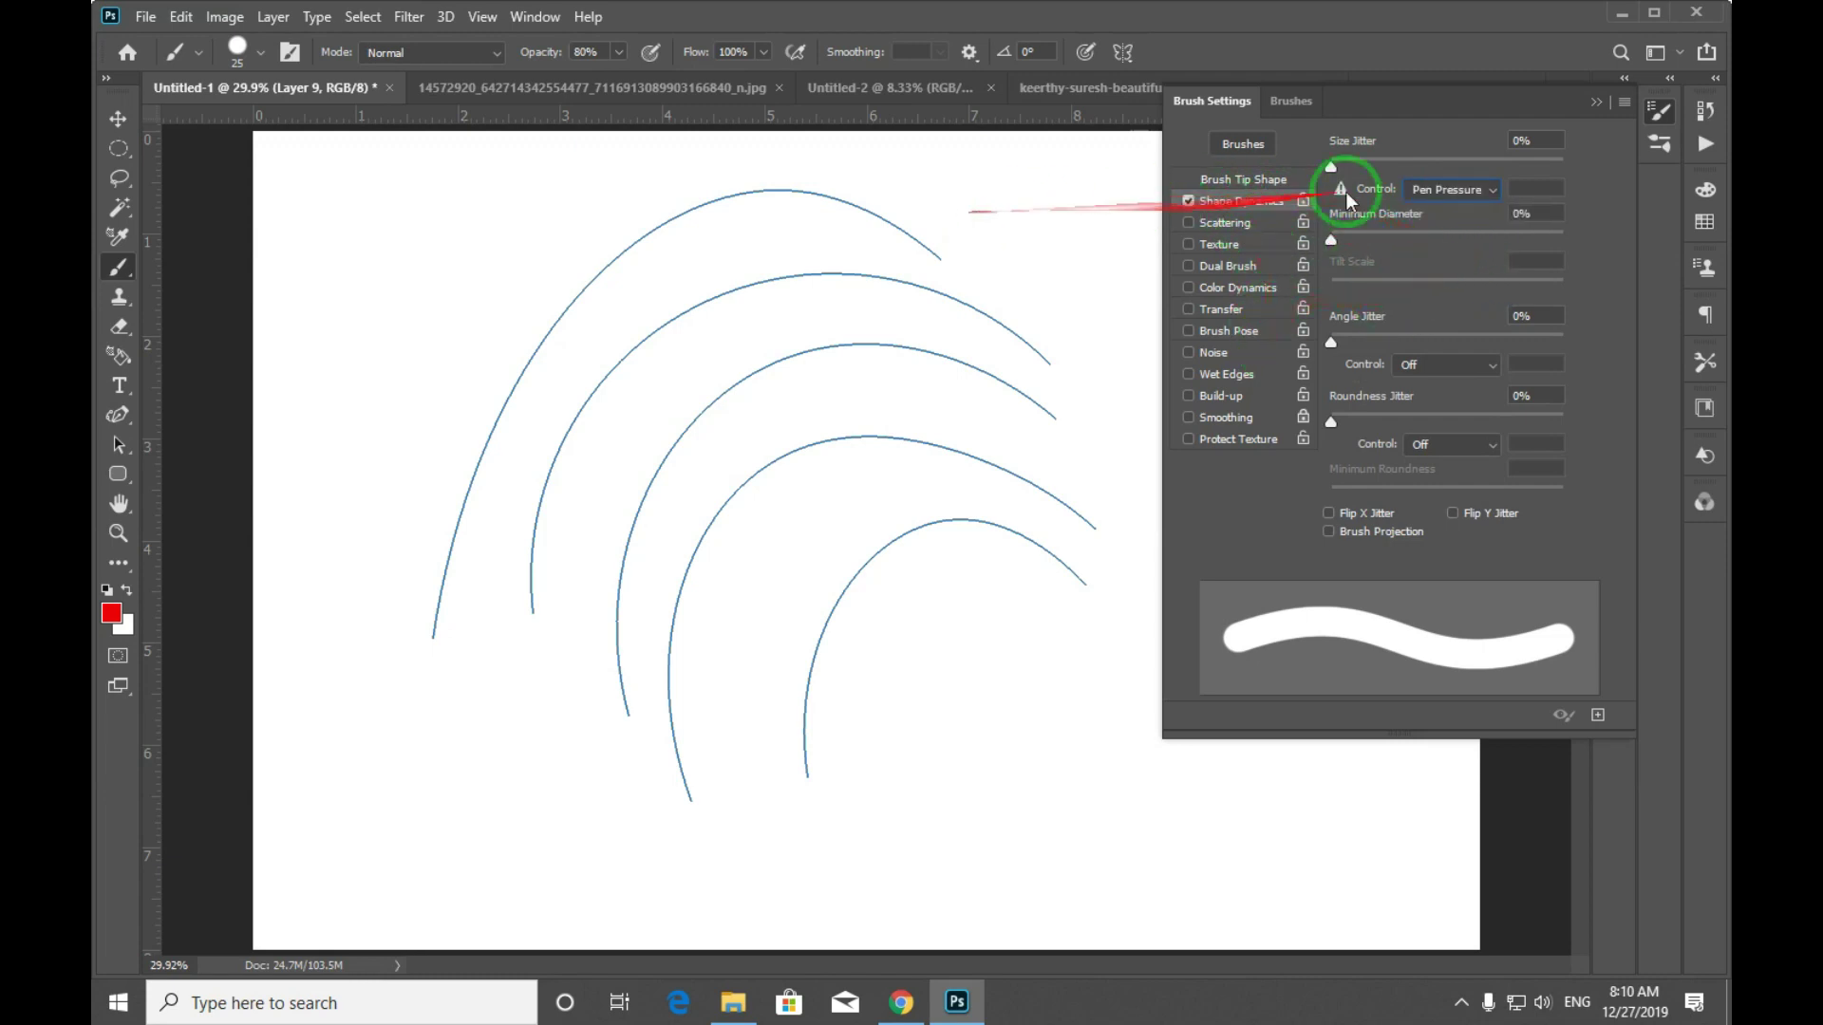
pyautogui.click(1598, 104)
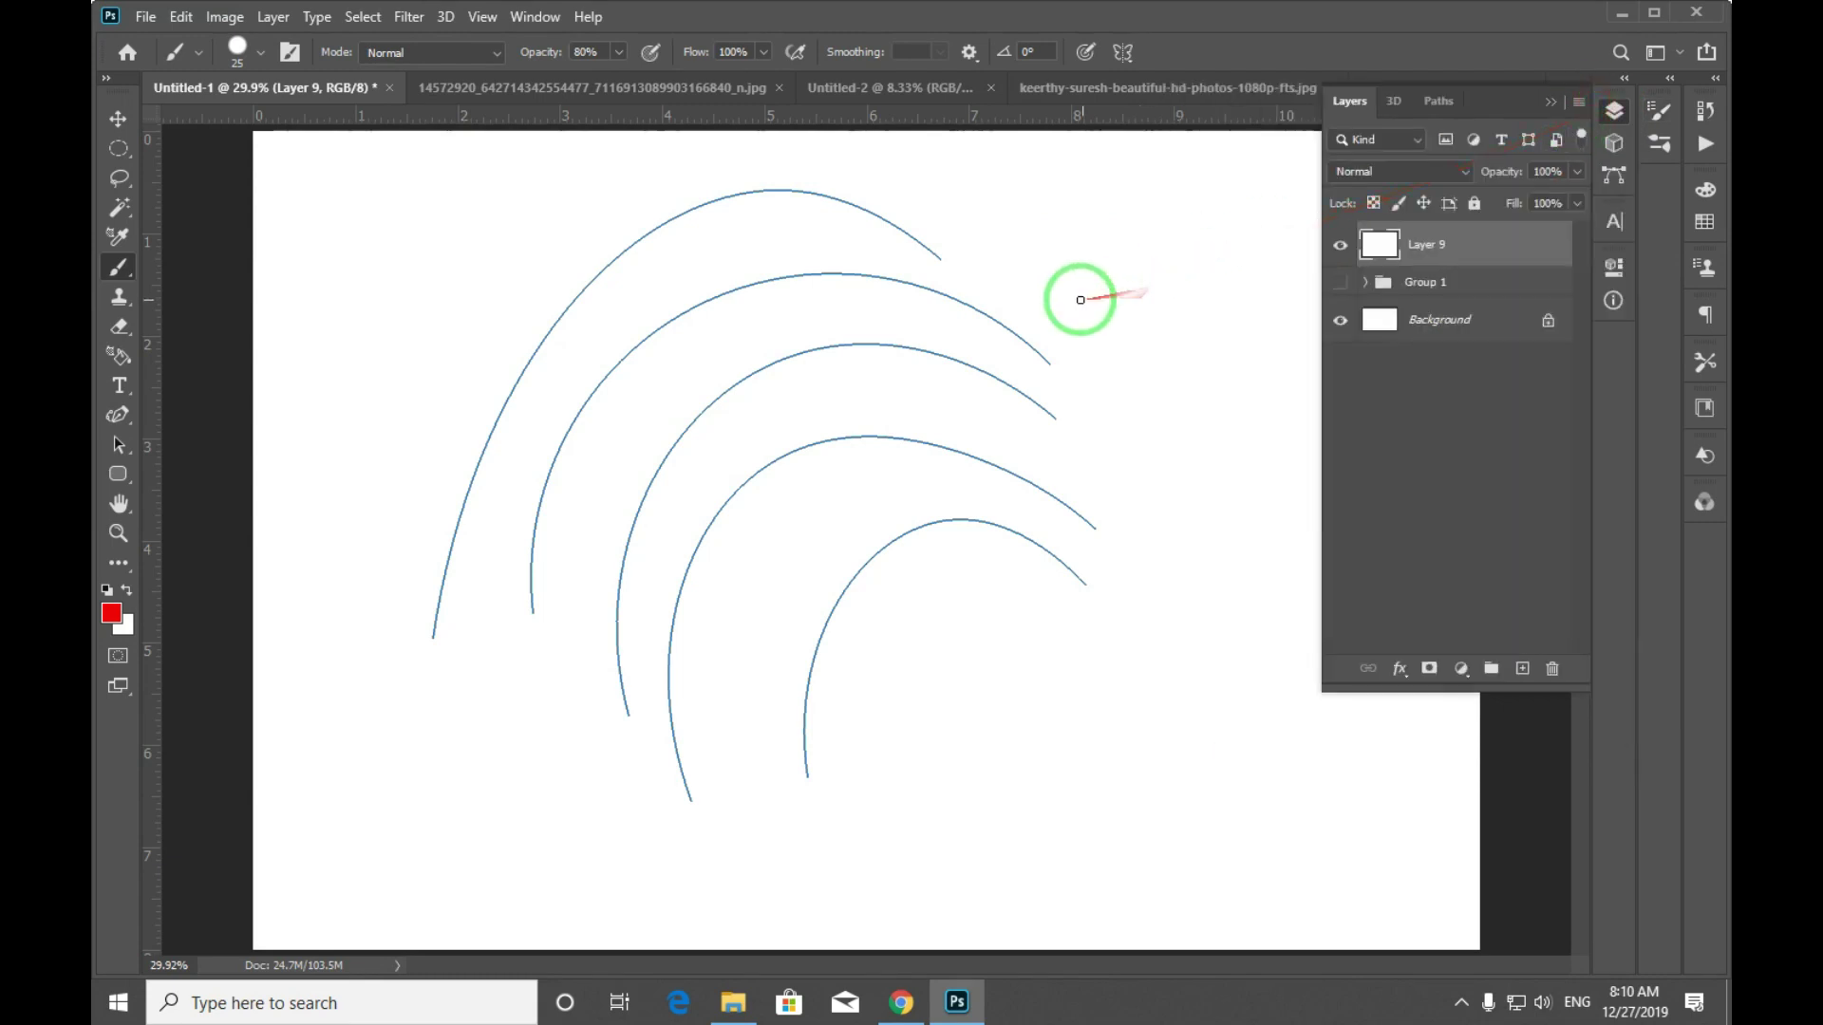
# Stroke all five curved paths with the brush using Simulate Pressure, then deselect.
pyautogui.press('p')
pyautogui.rightClick(1048, 268)
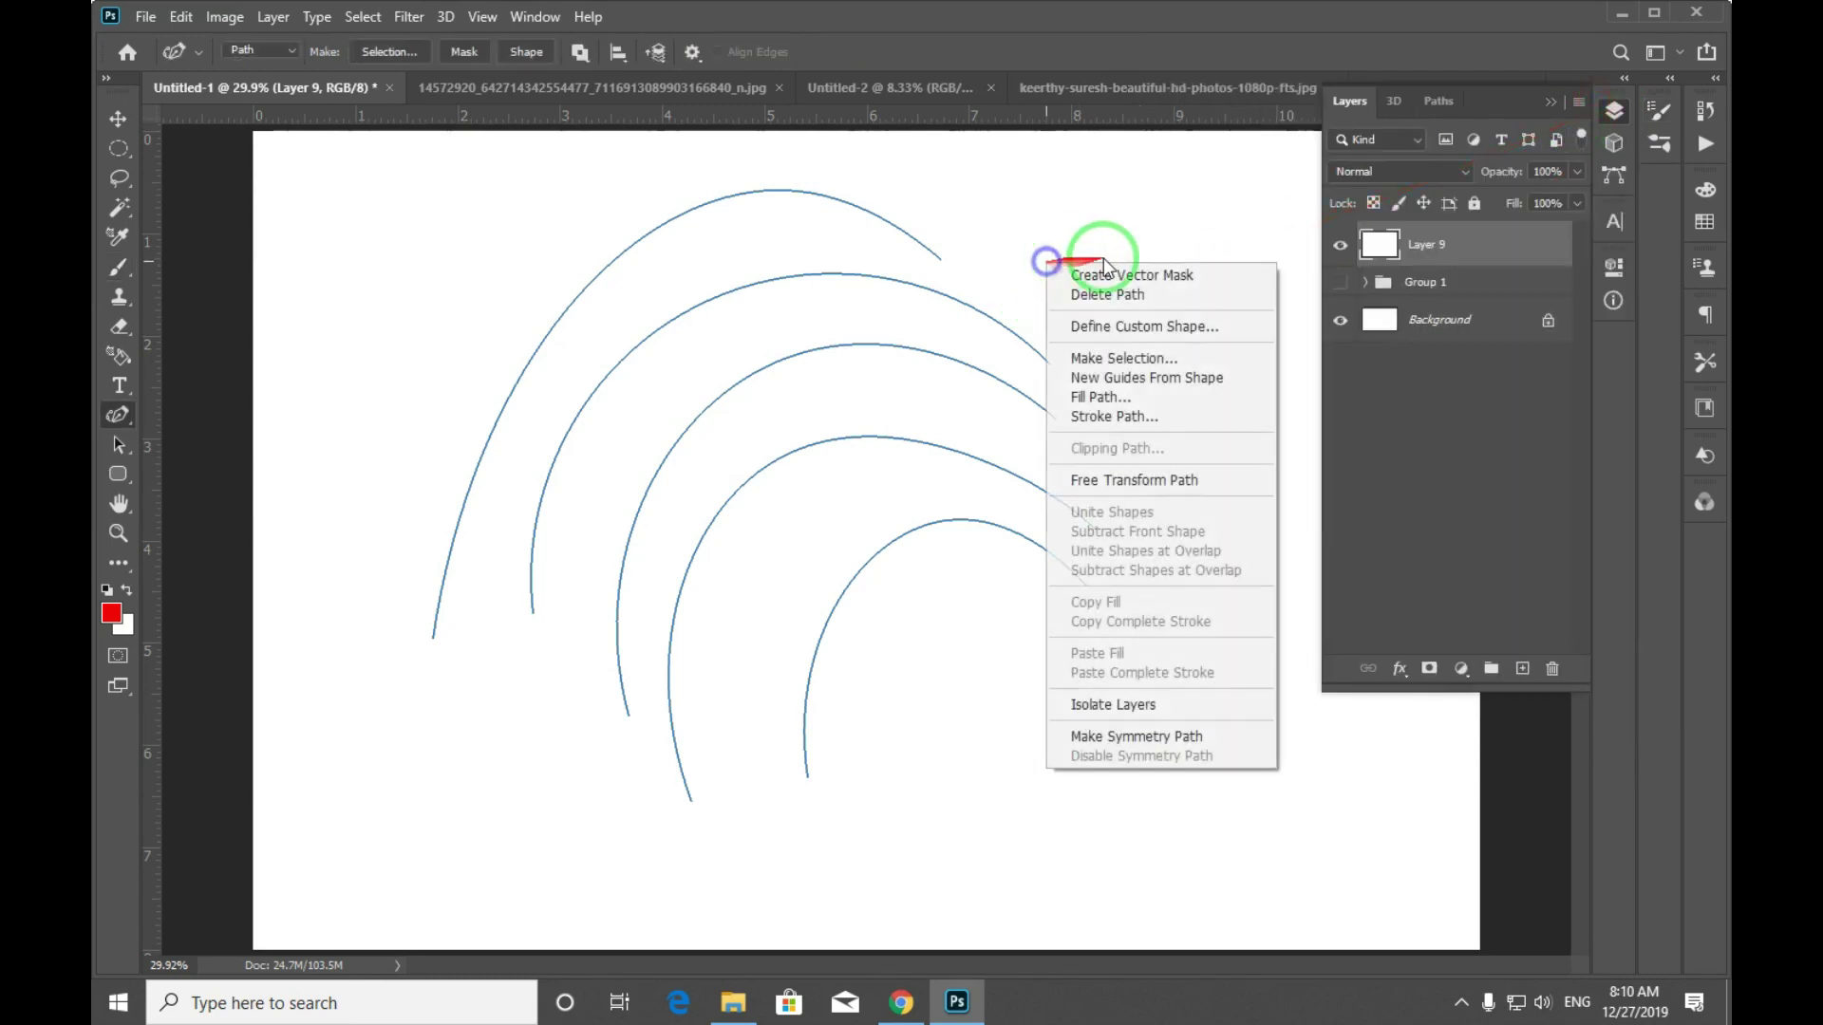
pyautogui.click(1184, 420)
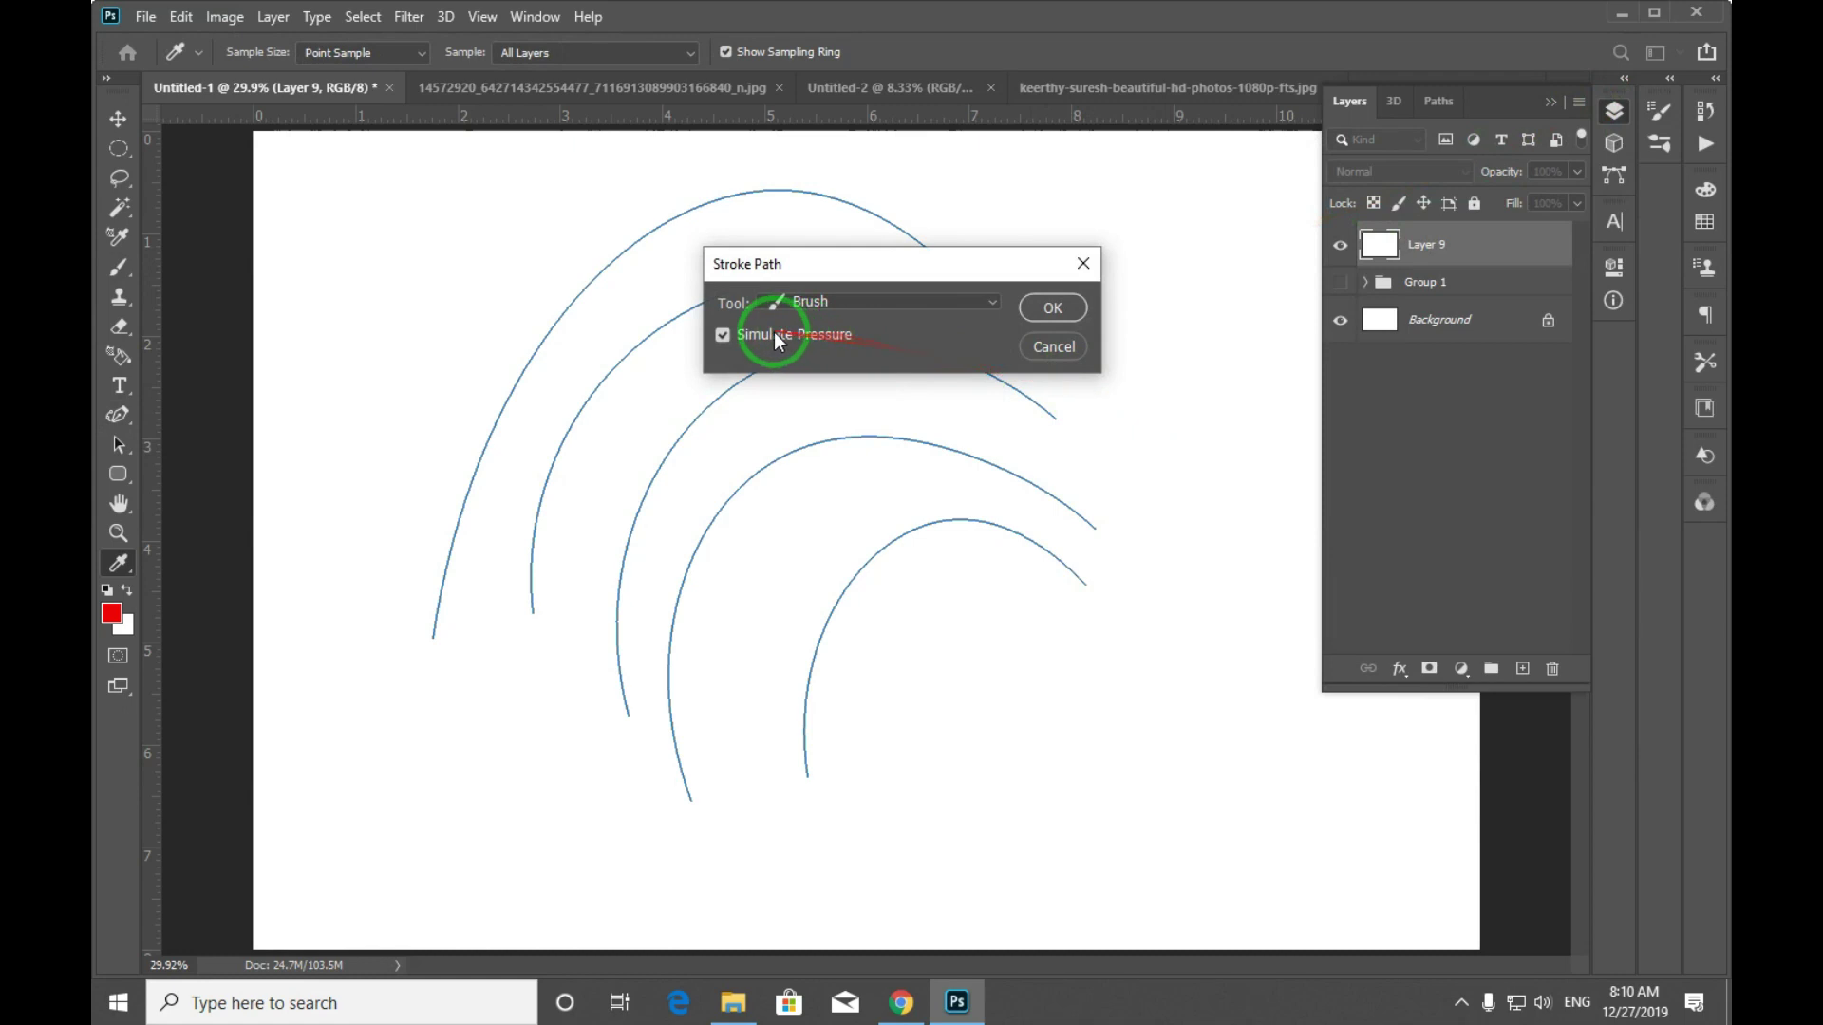
pyautogui.click(1053, 308)
pyautogui.hotkey('ctrl', 'Return')
pyautogui.hotkey('ctrl', 'd')
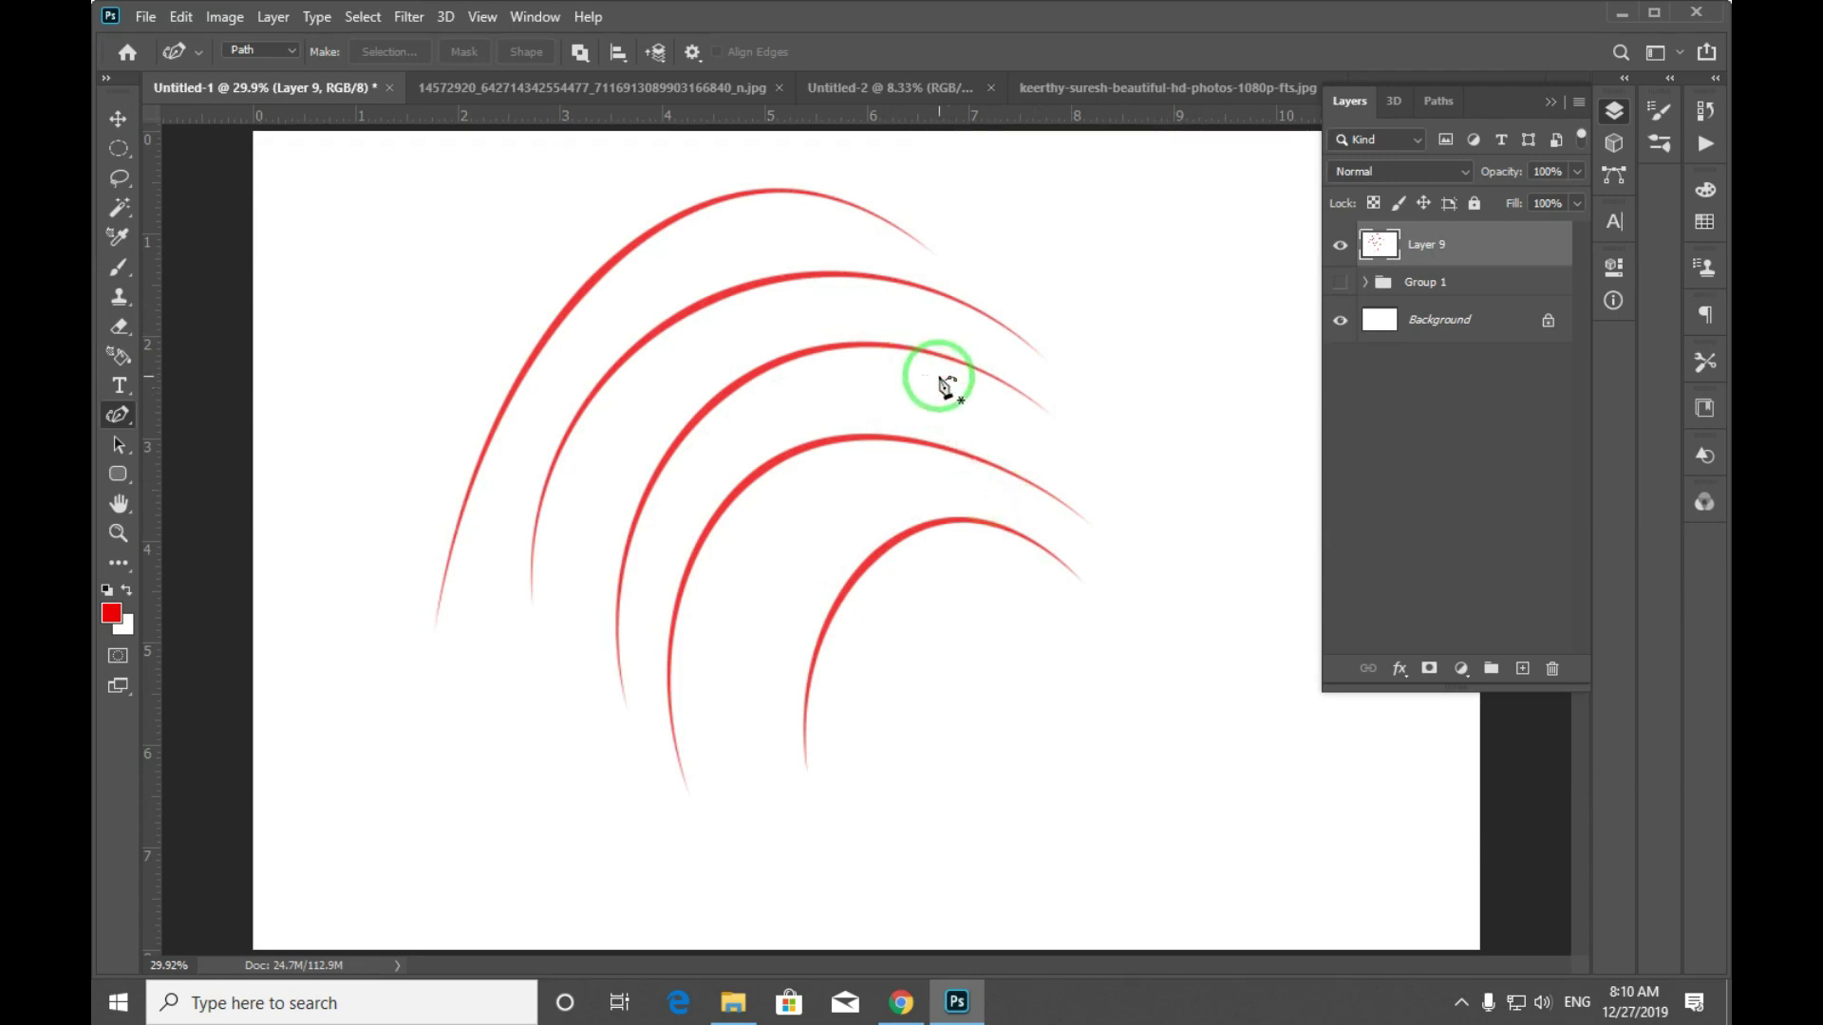
# Undo the red arc strokes after a quick test stroke.
pyautogui.press('b')
pyautogui.moveTo(1030, 264)
pyautogui.mouseDown()
pyautogui.moveTo(1256, 410)
pyautogui.moveTo(1025, 254)
pyautogui.moveTo(1047, 308)
pyautogui.mouseUp()
pyautogui.hotkey('ctrl', 'z')
pyautogui.hotkey('ctrl', 'z')
pyautogui.hotkey('ctrl', 'z')
pyautogui.hotkey('ctrl', 'z')
# Turn on Scattering and Color Dynamics for the brush, testing and undoing a stroke.
pyautogui.press('F5')
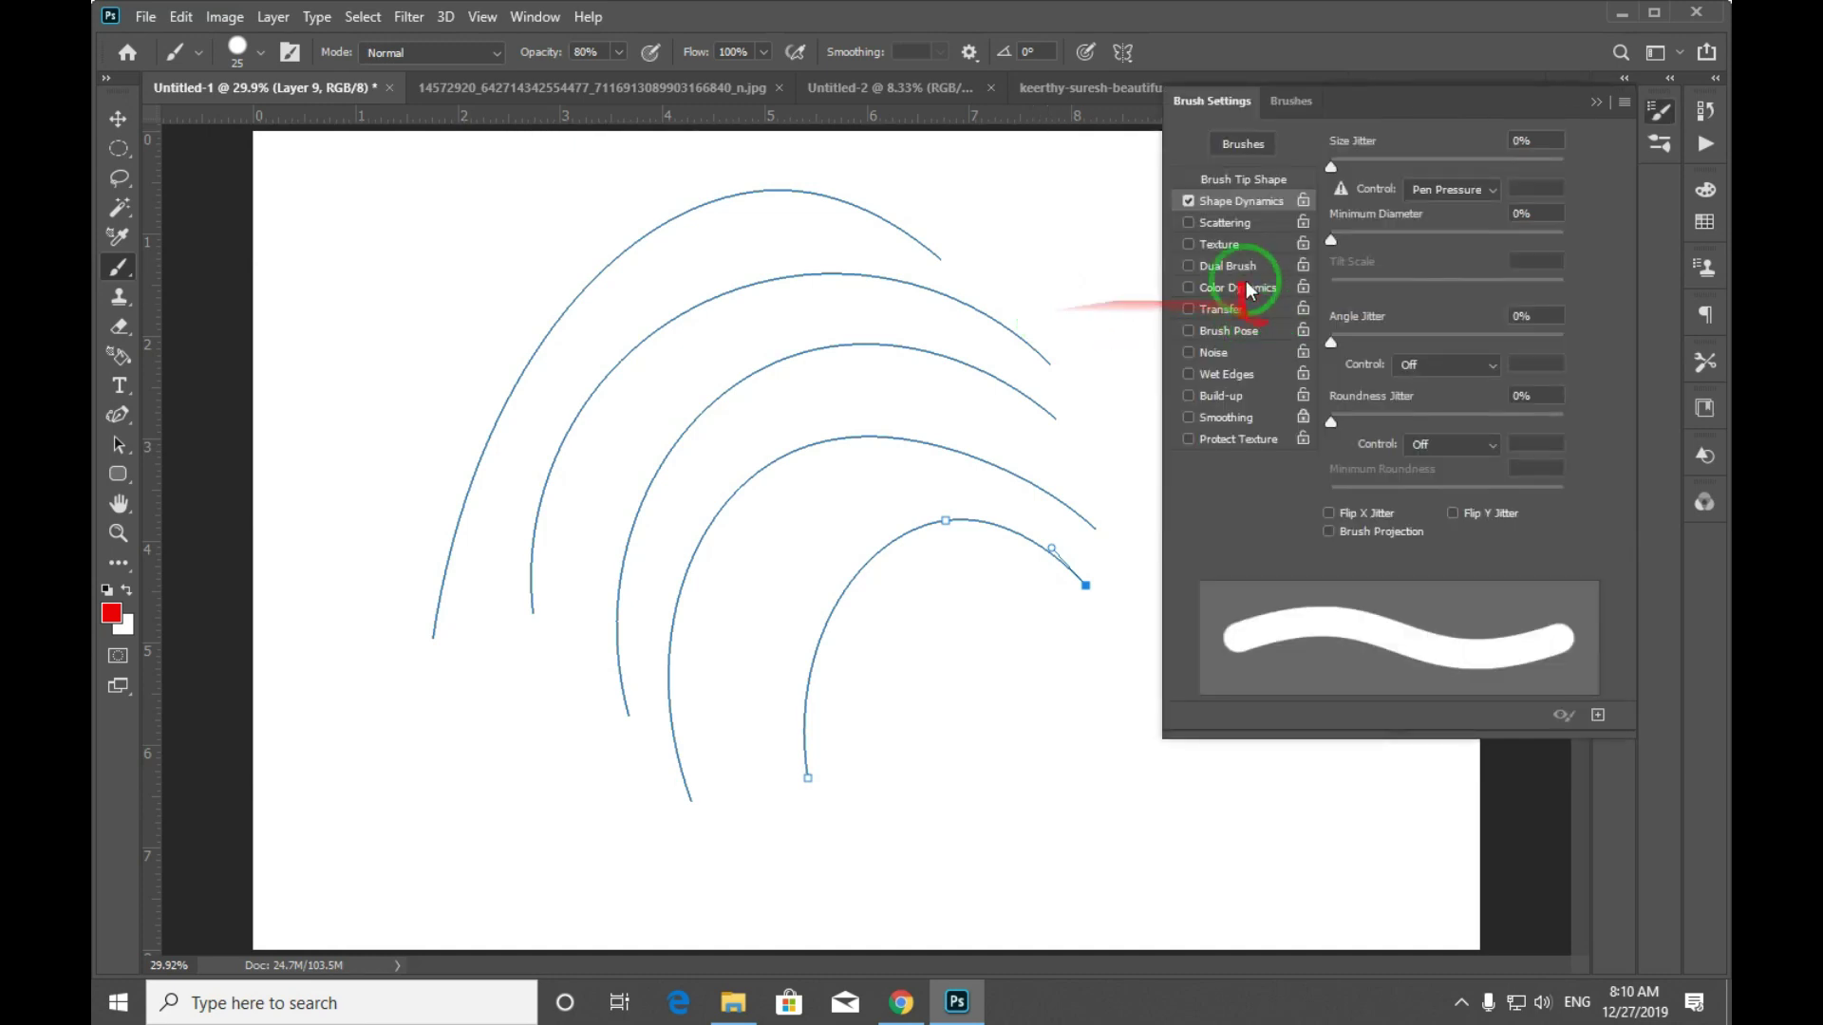
pyautogui.click(1231, 226)
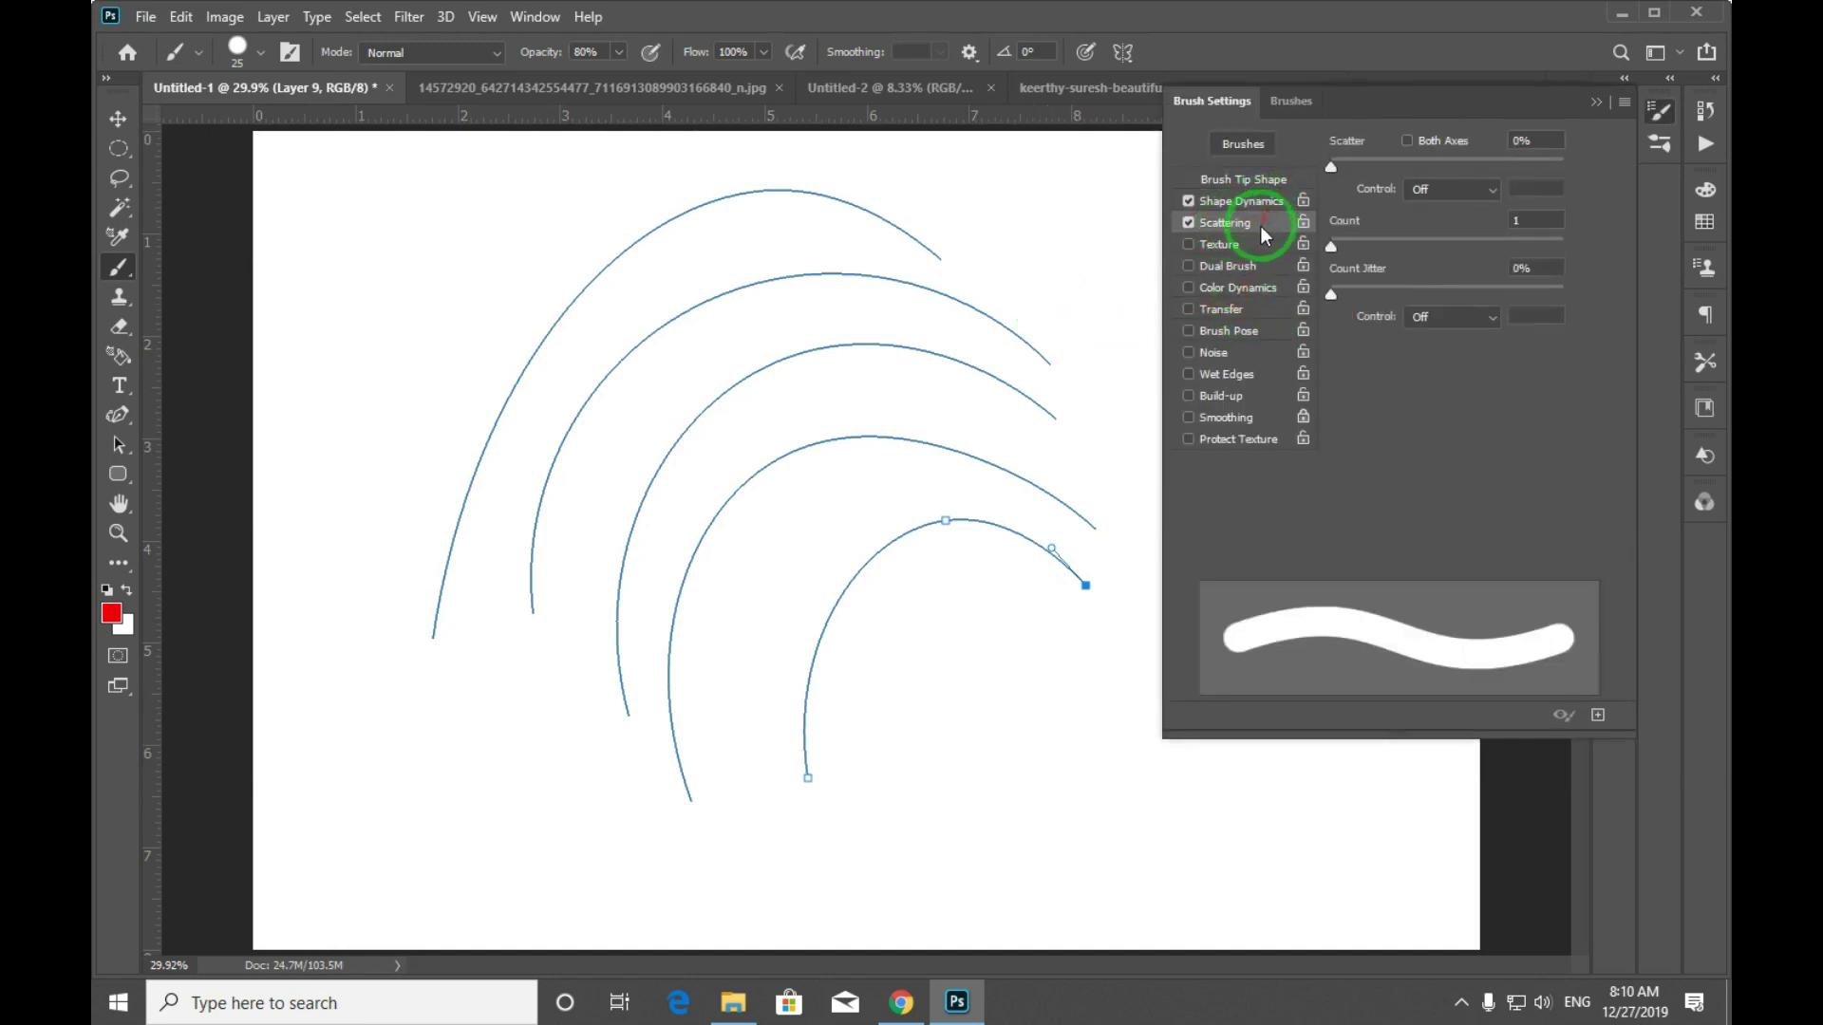
pyautogui.click(1242, 296)
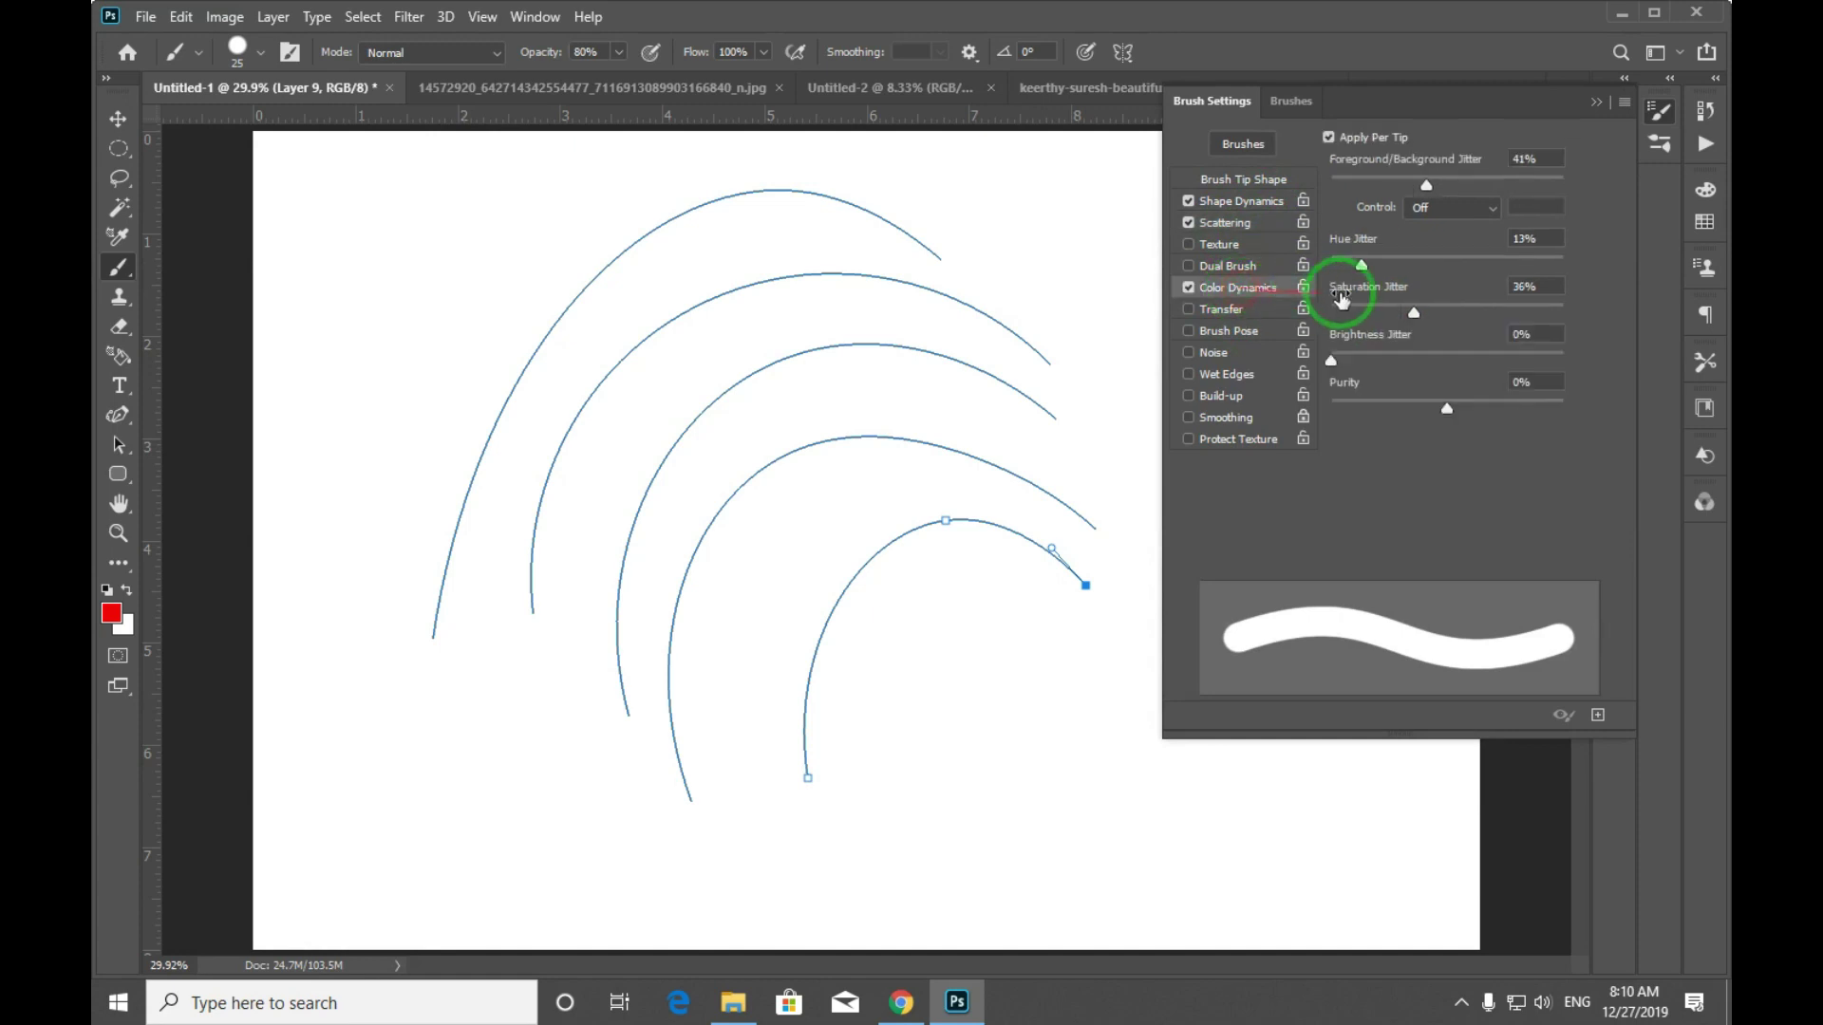
pyautogui.moveTo(1009, 408)
pyautogui.mouseDown()
pyautogui.moveTo(345, 509)
pyautogui.moveTo(464, 280)
pyautogui.mouseUp()
pyautogui.hotkey('ctrl', 'z')
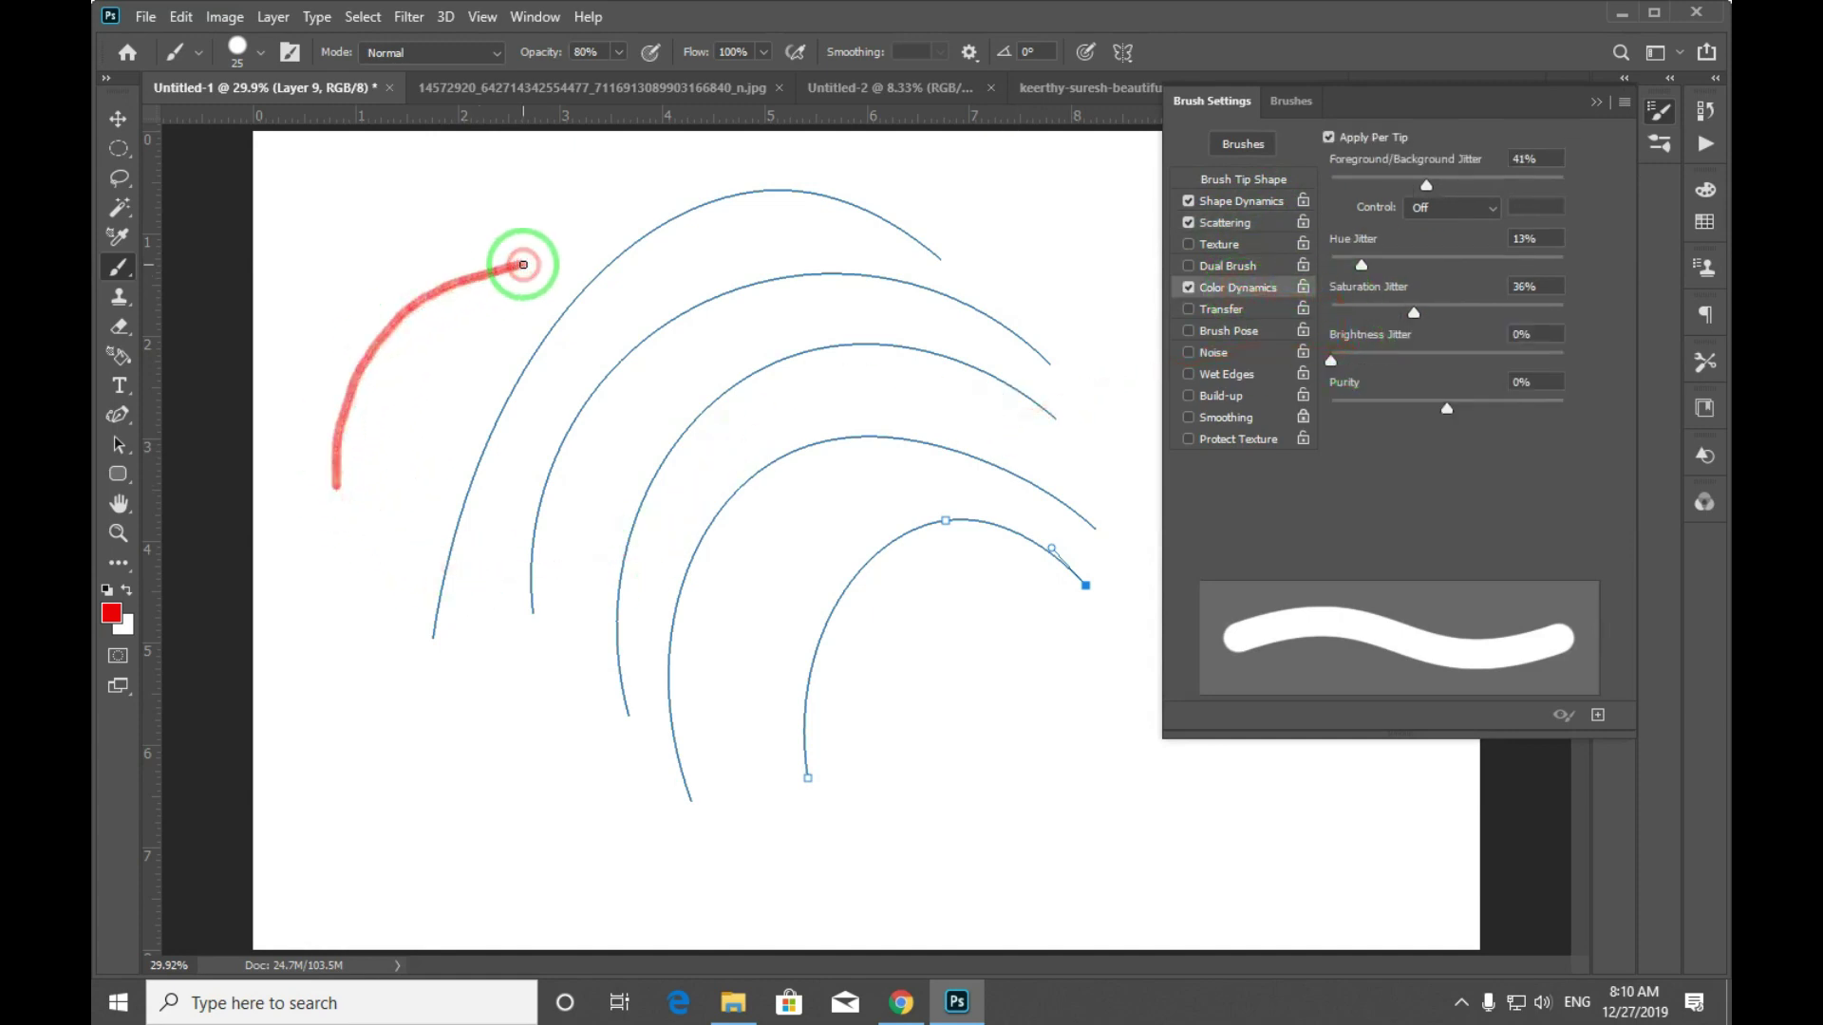
# Set brush scatter to 275% after trying 319%.
pyautogui.click(1225, 222)
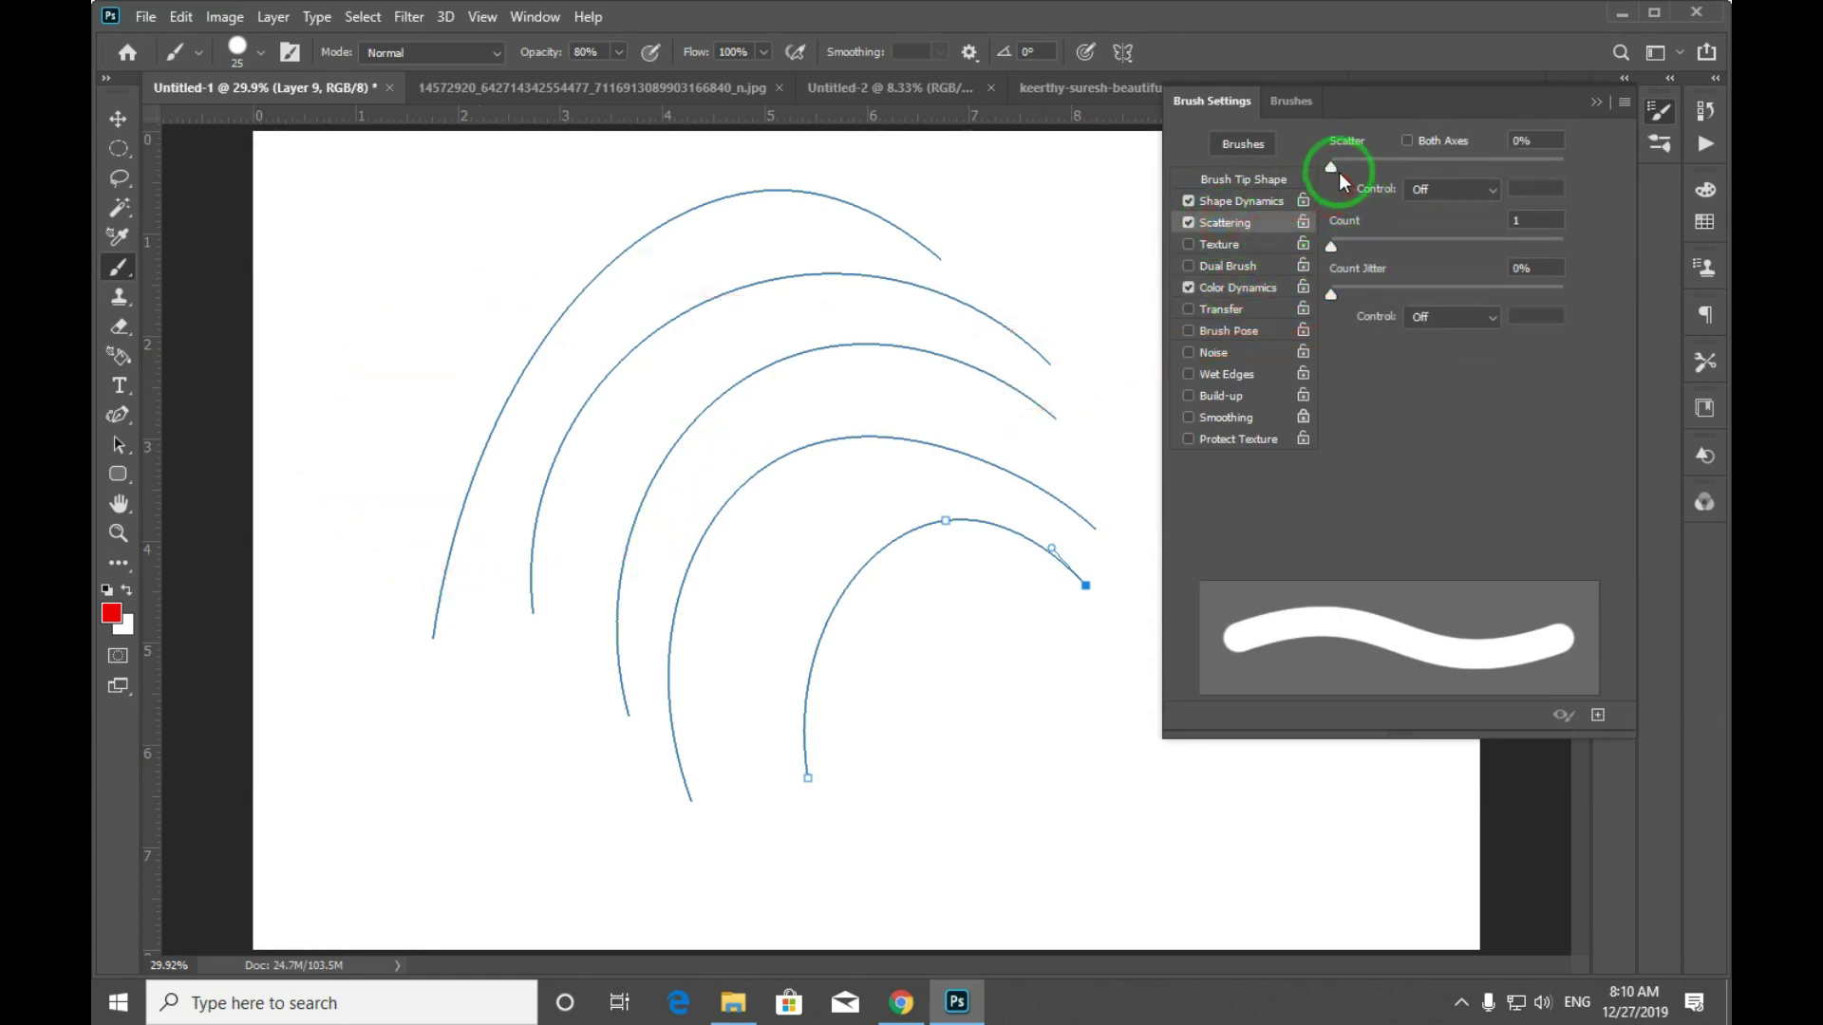
pyautogui.moveTo(1330, 166); pyautogui.dragTo(1404, 166)
pyautogui.moveTo(372, 521)
pyautogui.mouseDown()
pyautogui.moveTo(449, 270)
pyautogui.moveTo(559, 244)
pyautogui.mouseUp()
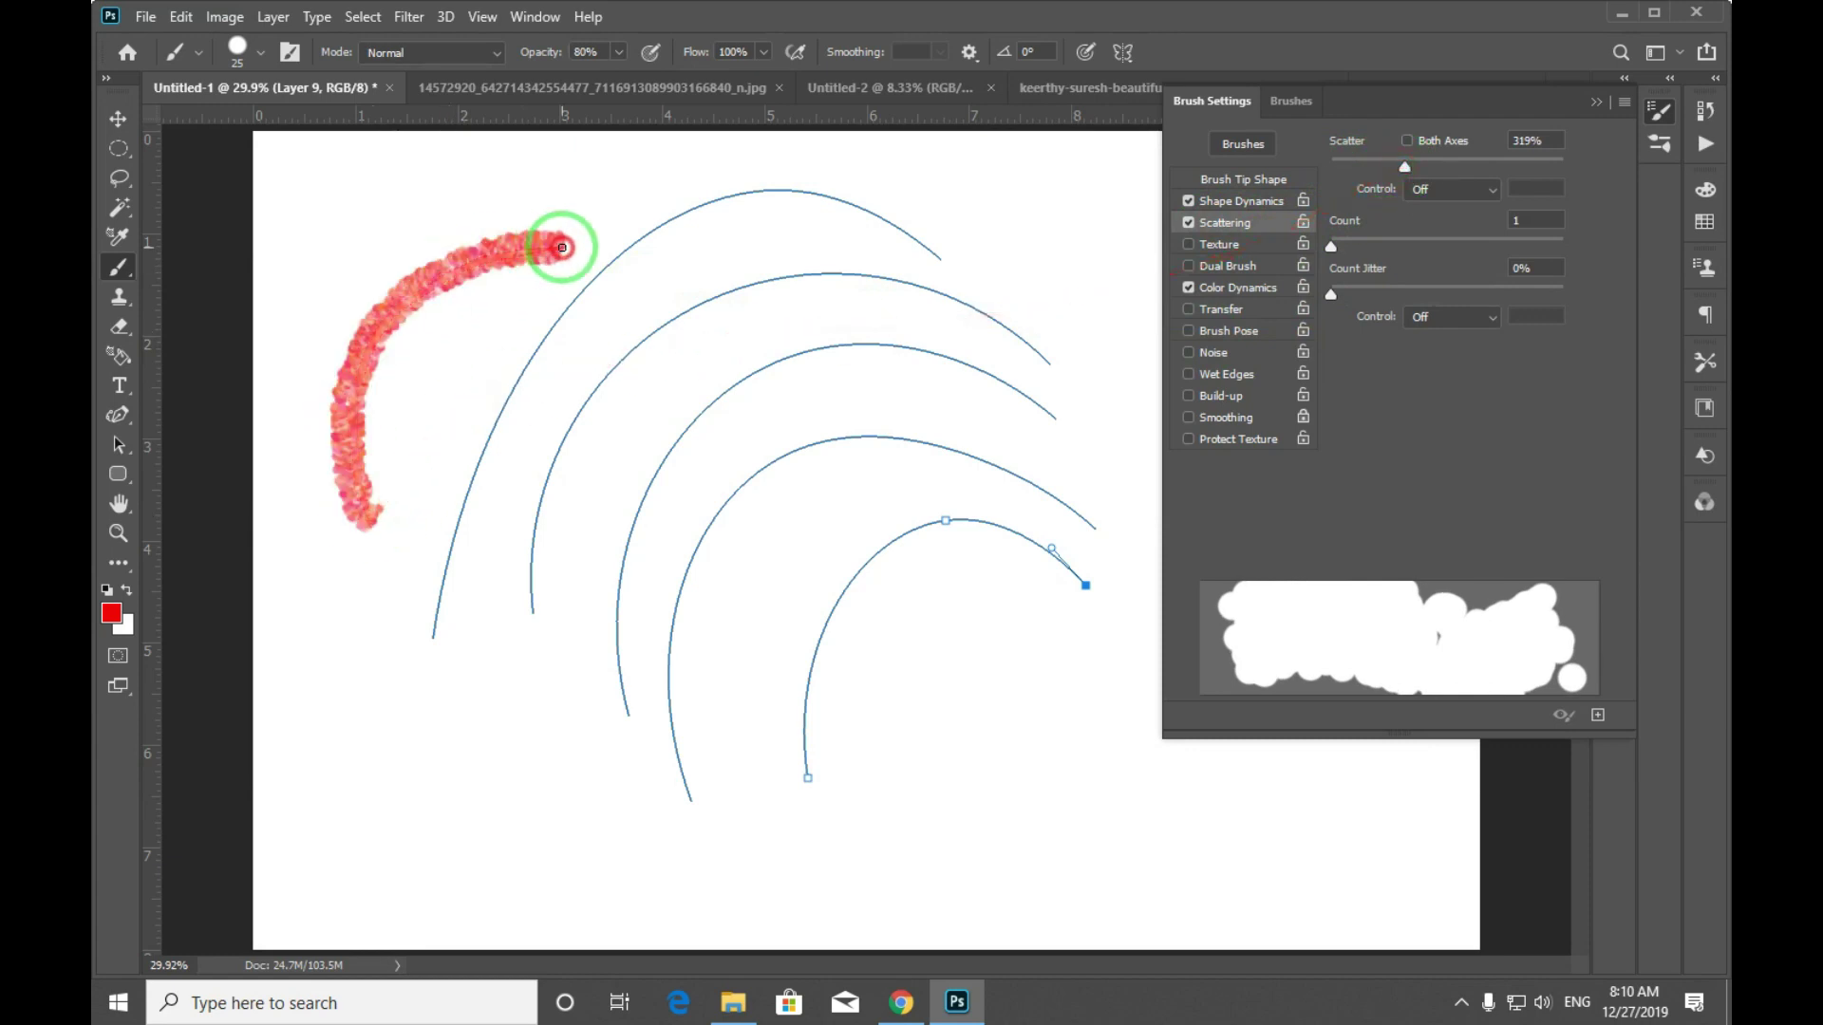
pyautogui.moveTo(1404, 167); pyautogui.dragTo(1395, 170)
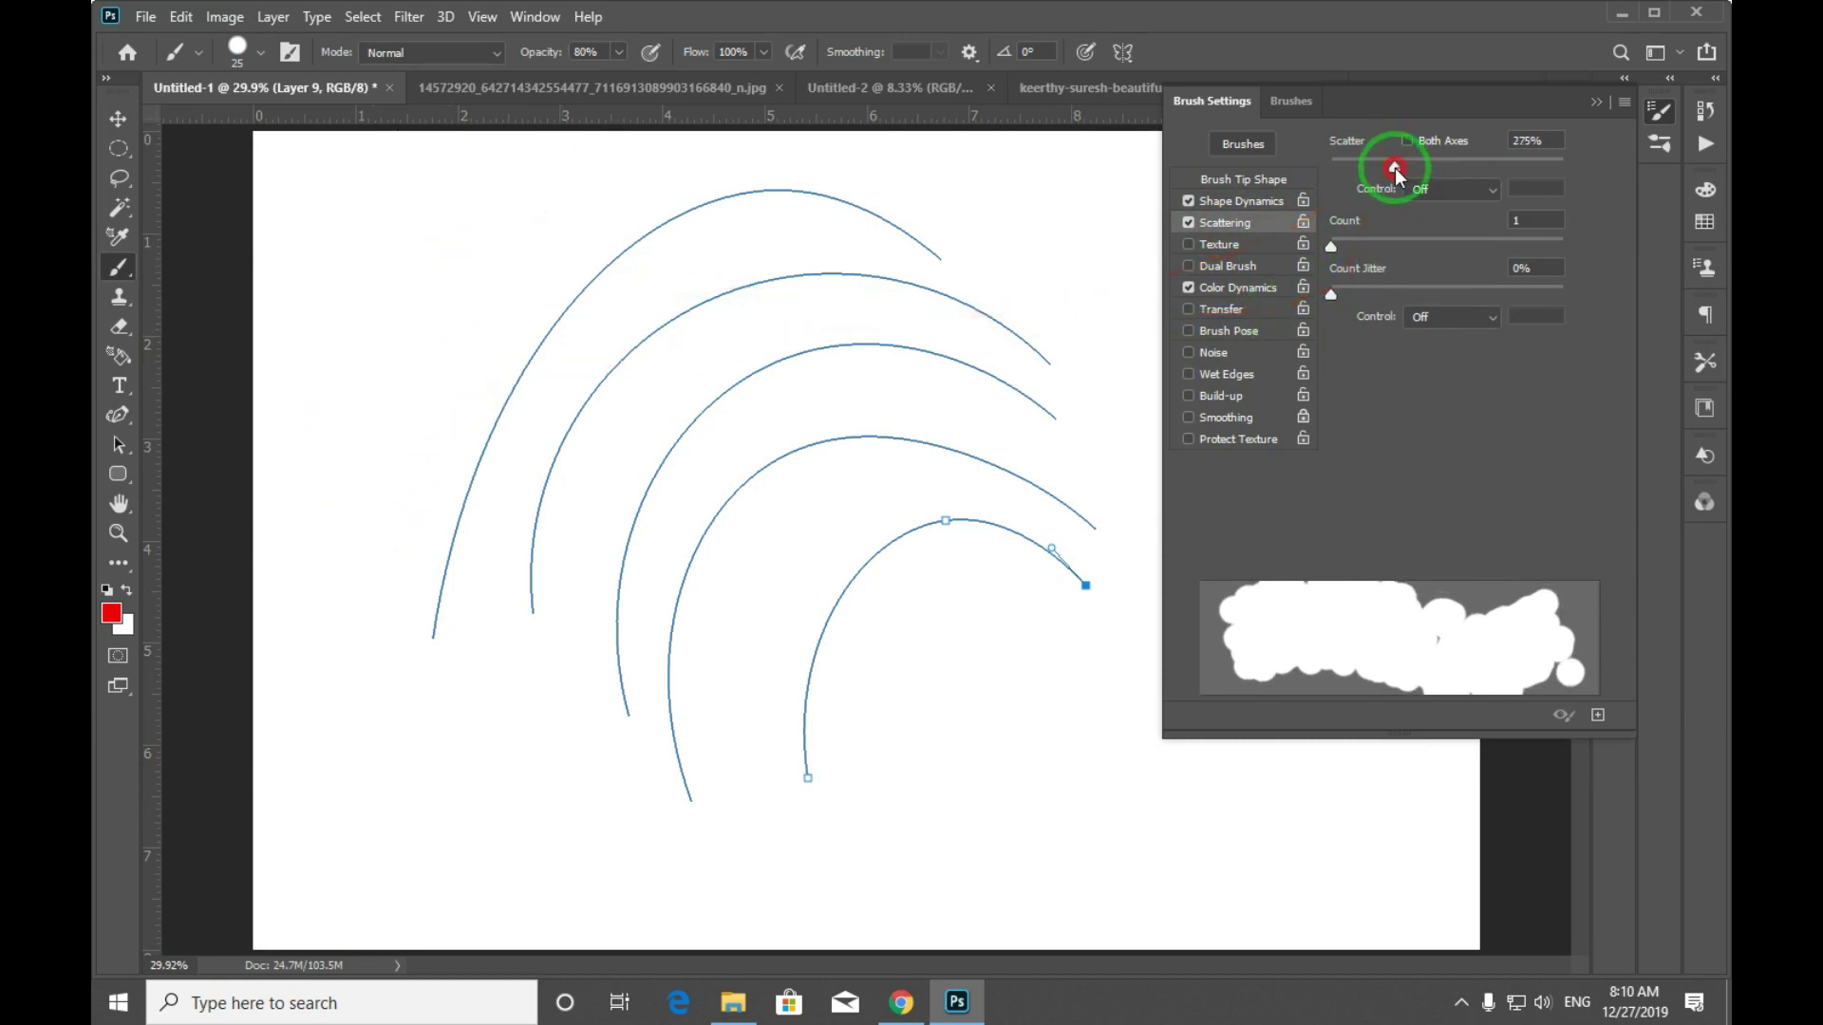
# Set brush tip spacing to 48% and close the brush settings.
pyautogui.click(1243, 179)
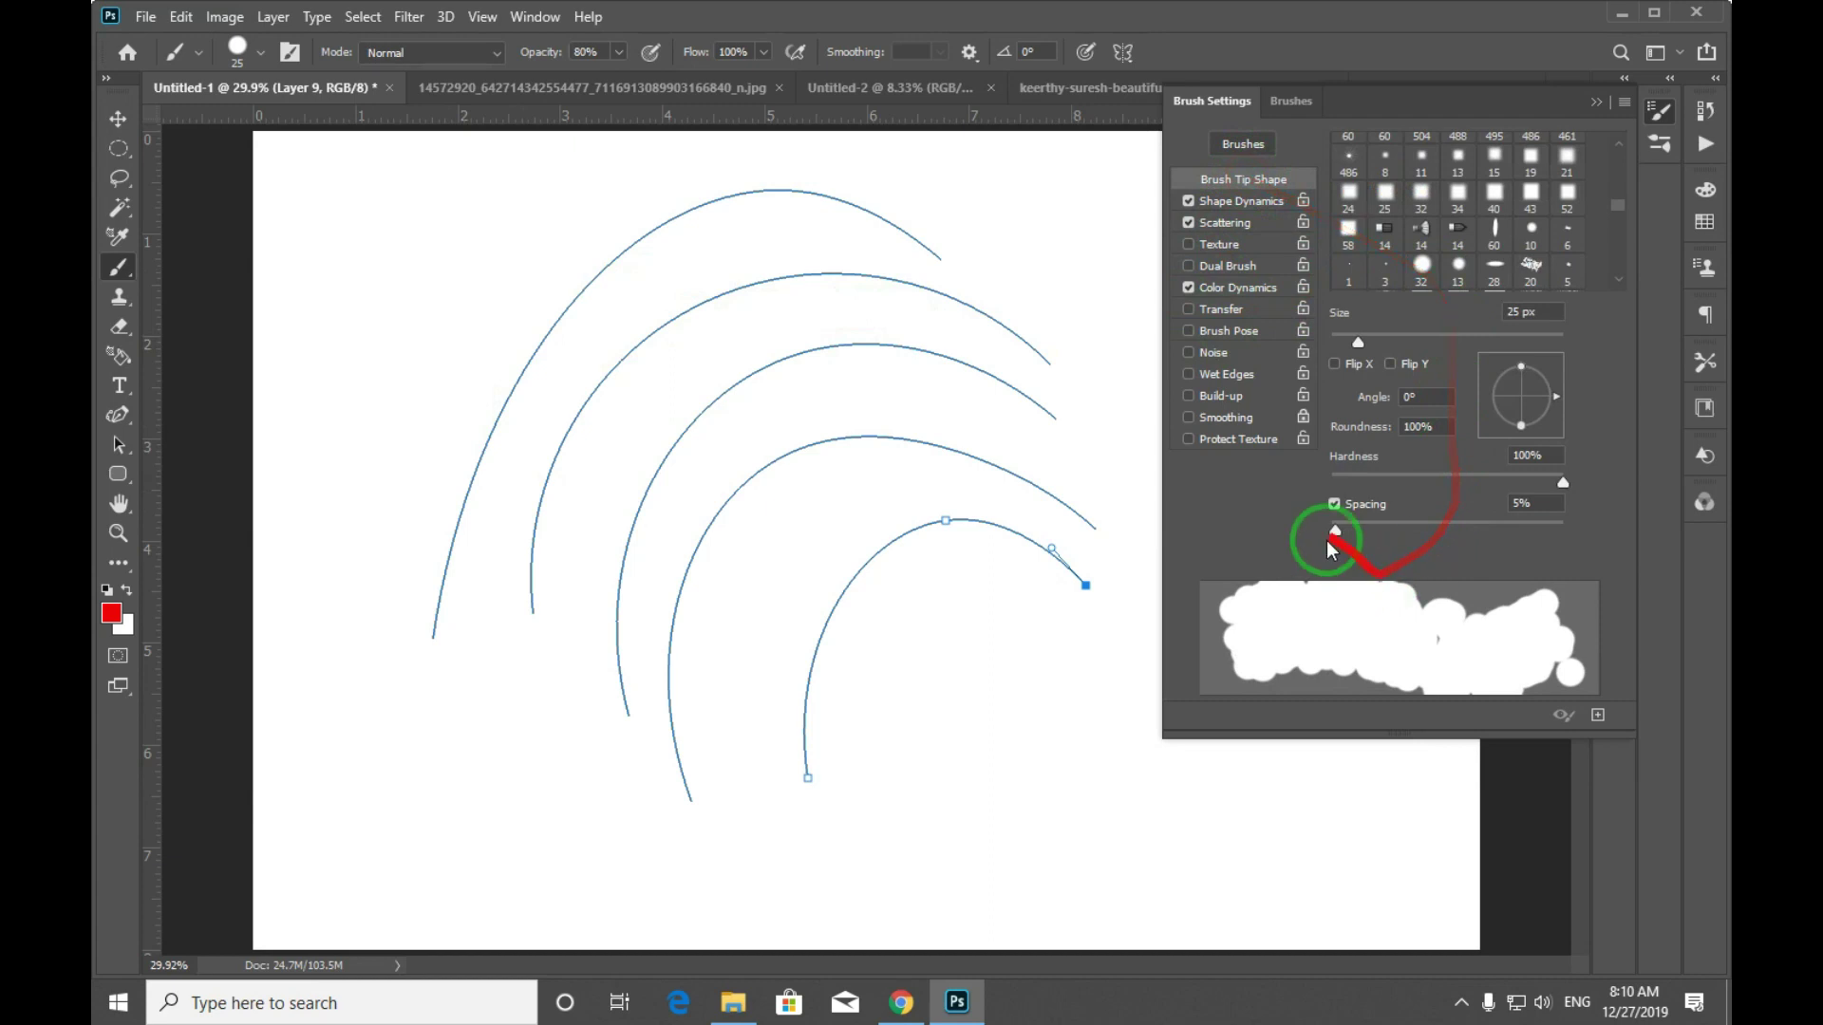
pyautogui.moveTo(1341, 531); pyautogui.dragTo(1385, 530)
pyautogui.moveTo(337, 541)
pyautogui.mouseDown()
pyautogui.moveTo(386, 276)
pyautogui.moveTo(1558, 140)
pyautogui.mouseUp()
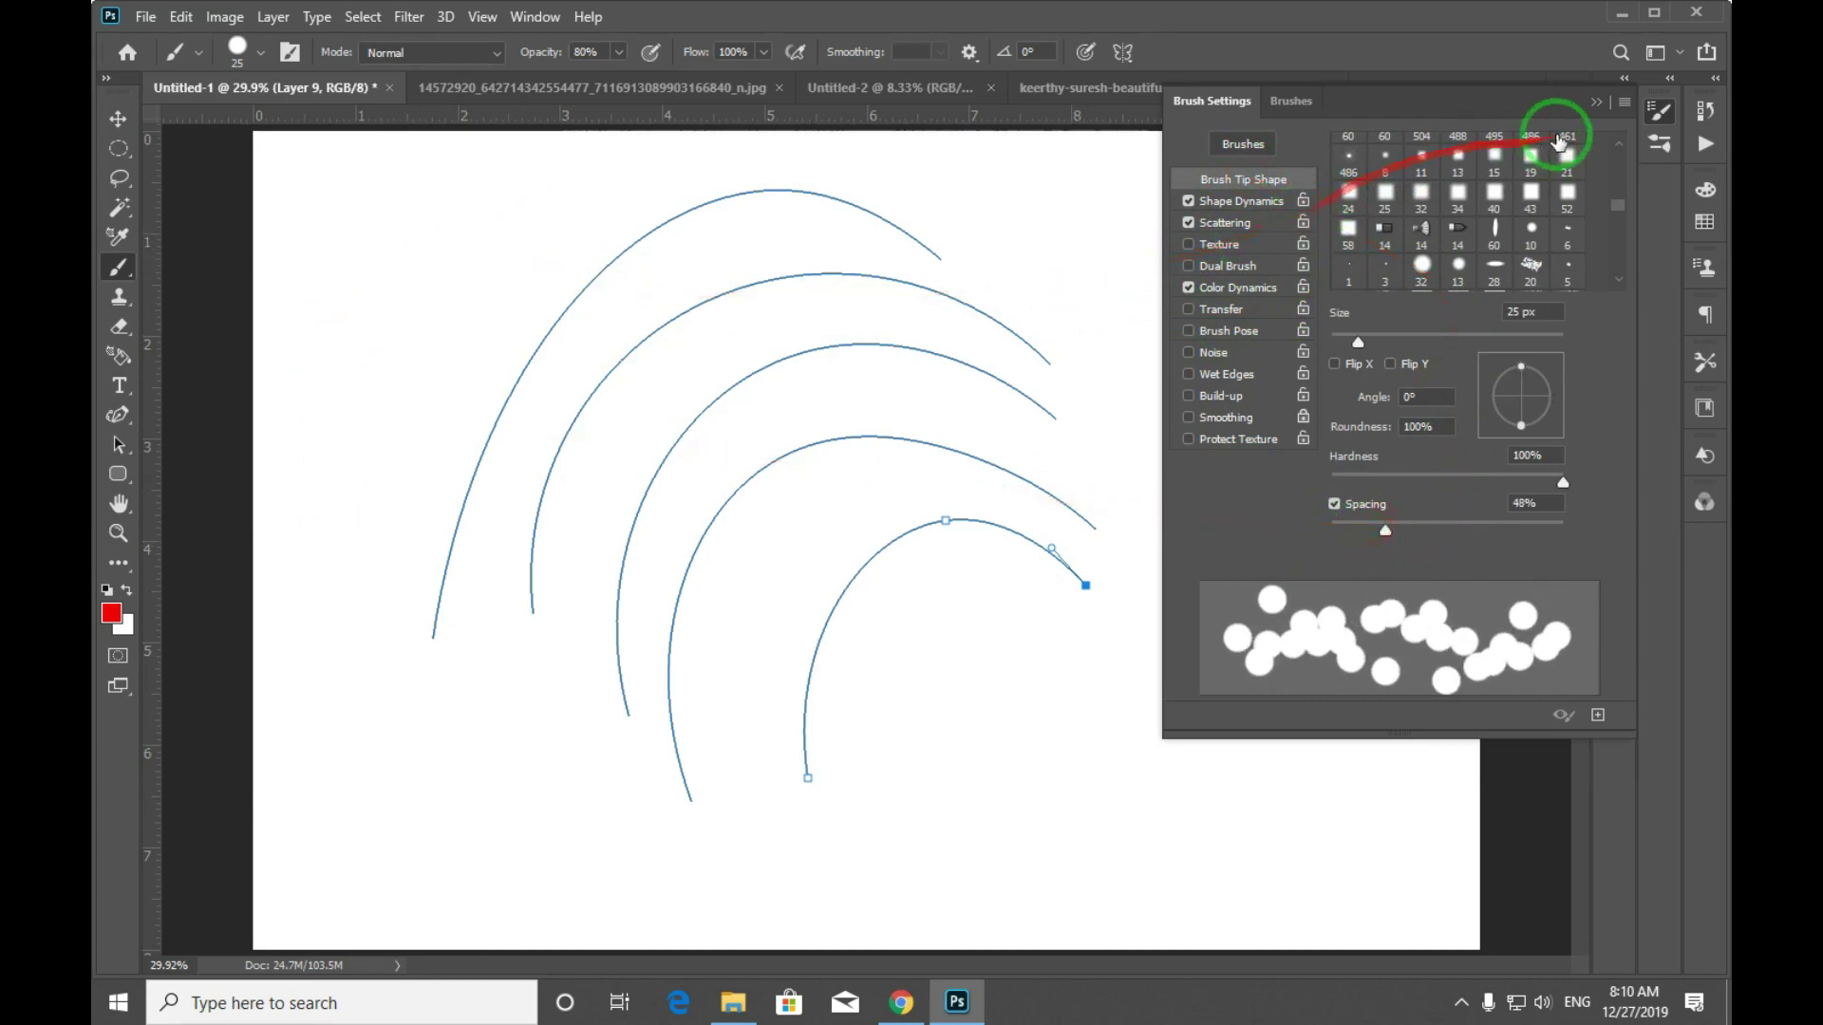
pyautogui.click(1593, 103)
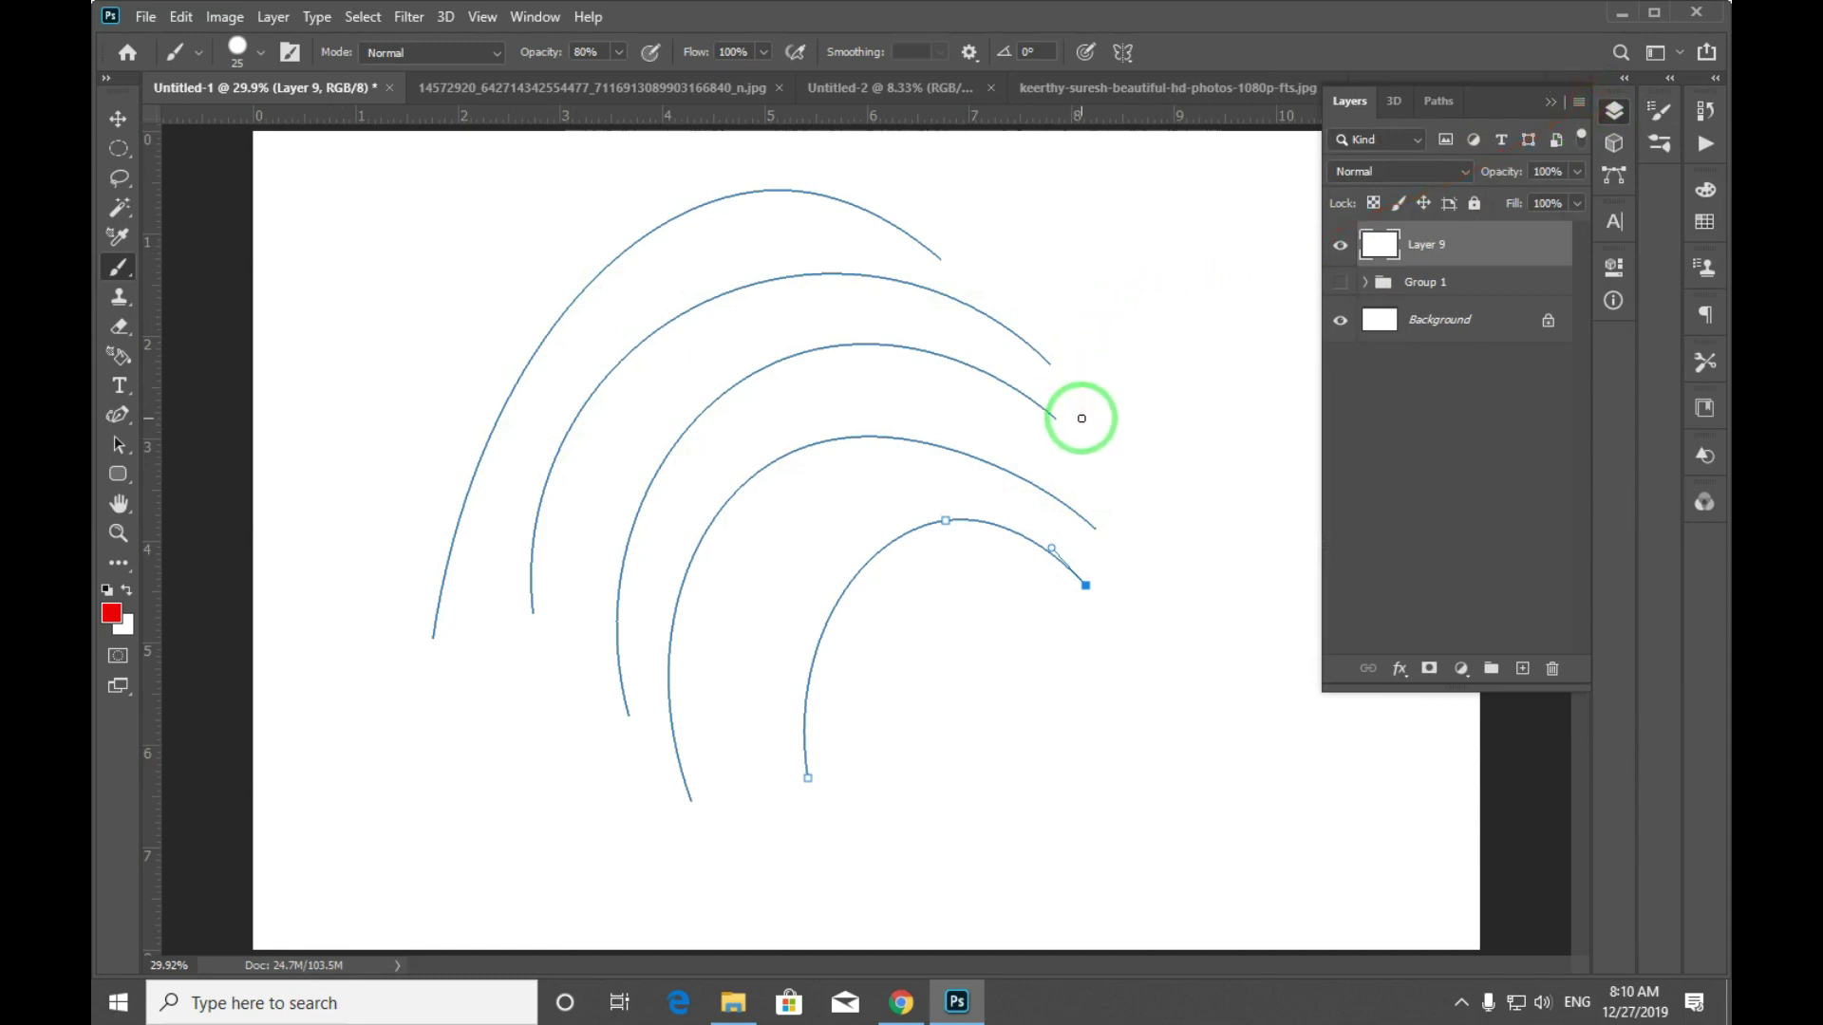
# Stroke the five arc paths with scattered red dots and hide the path outlines.
pyautogui.press('p')
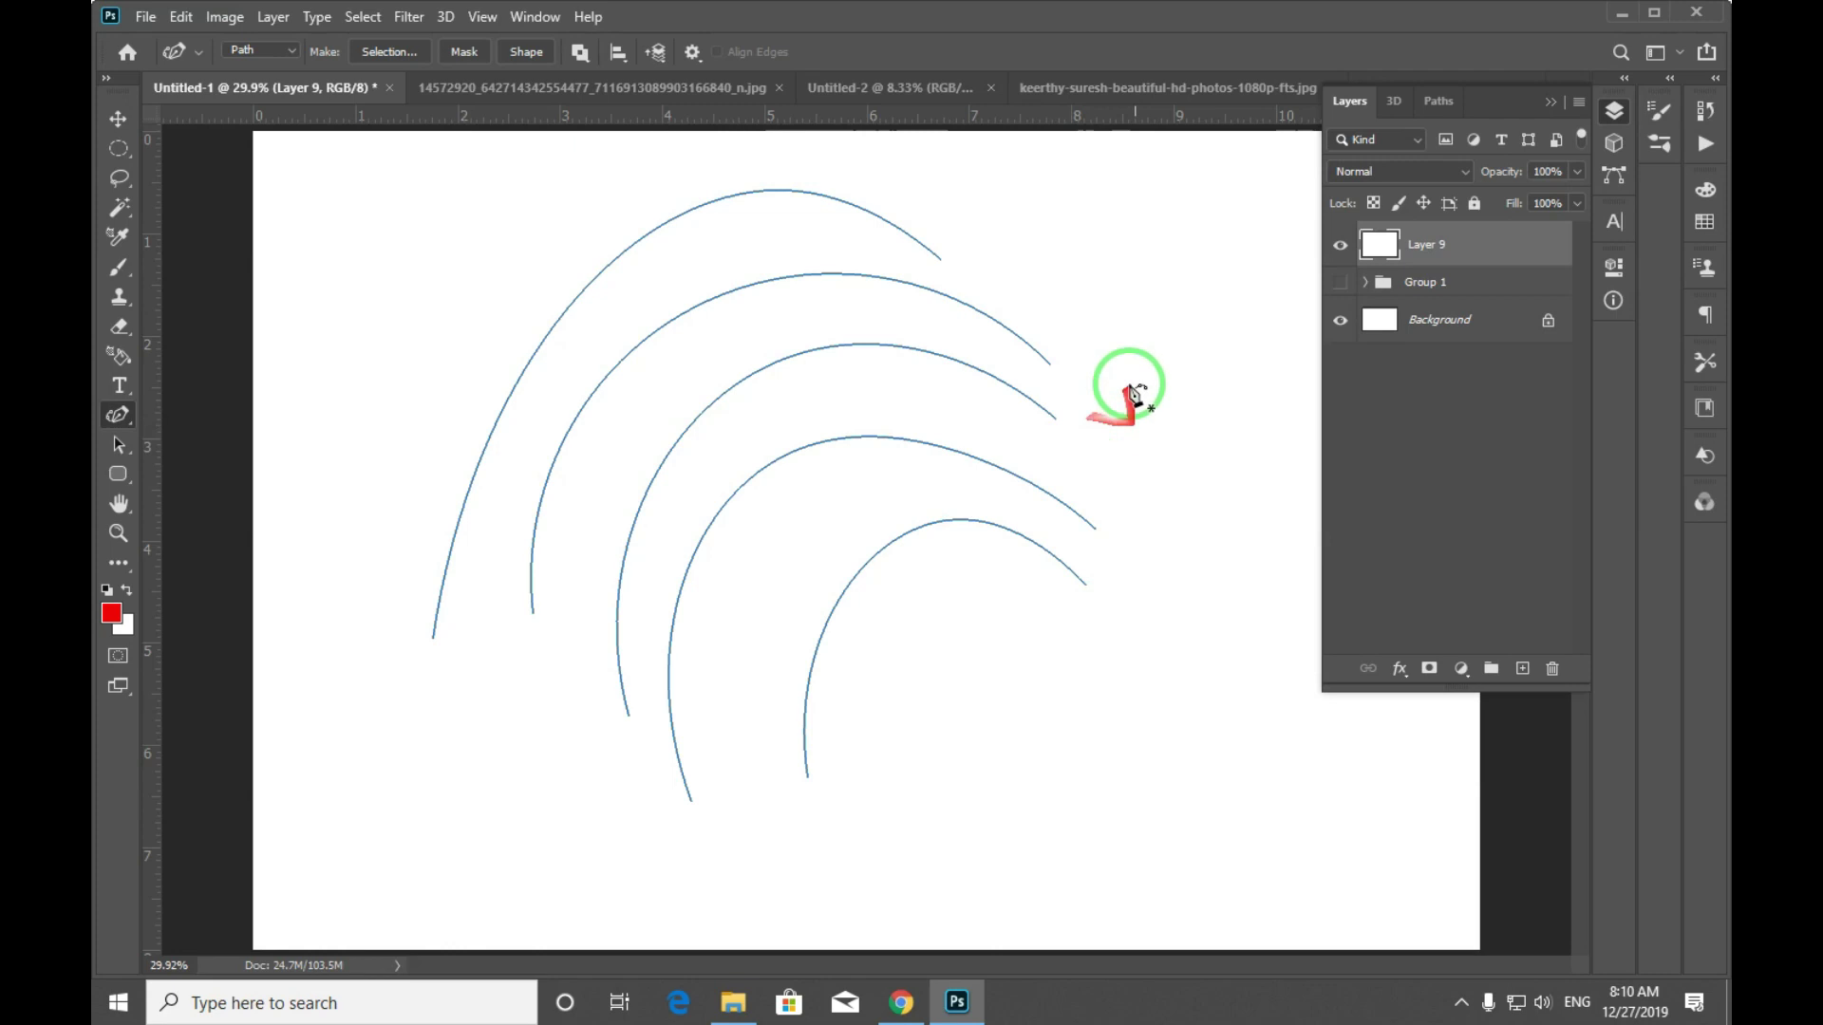
pyautogui.rightClick(1091, 287)
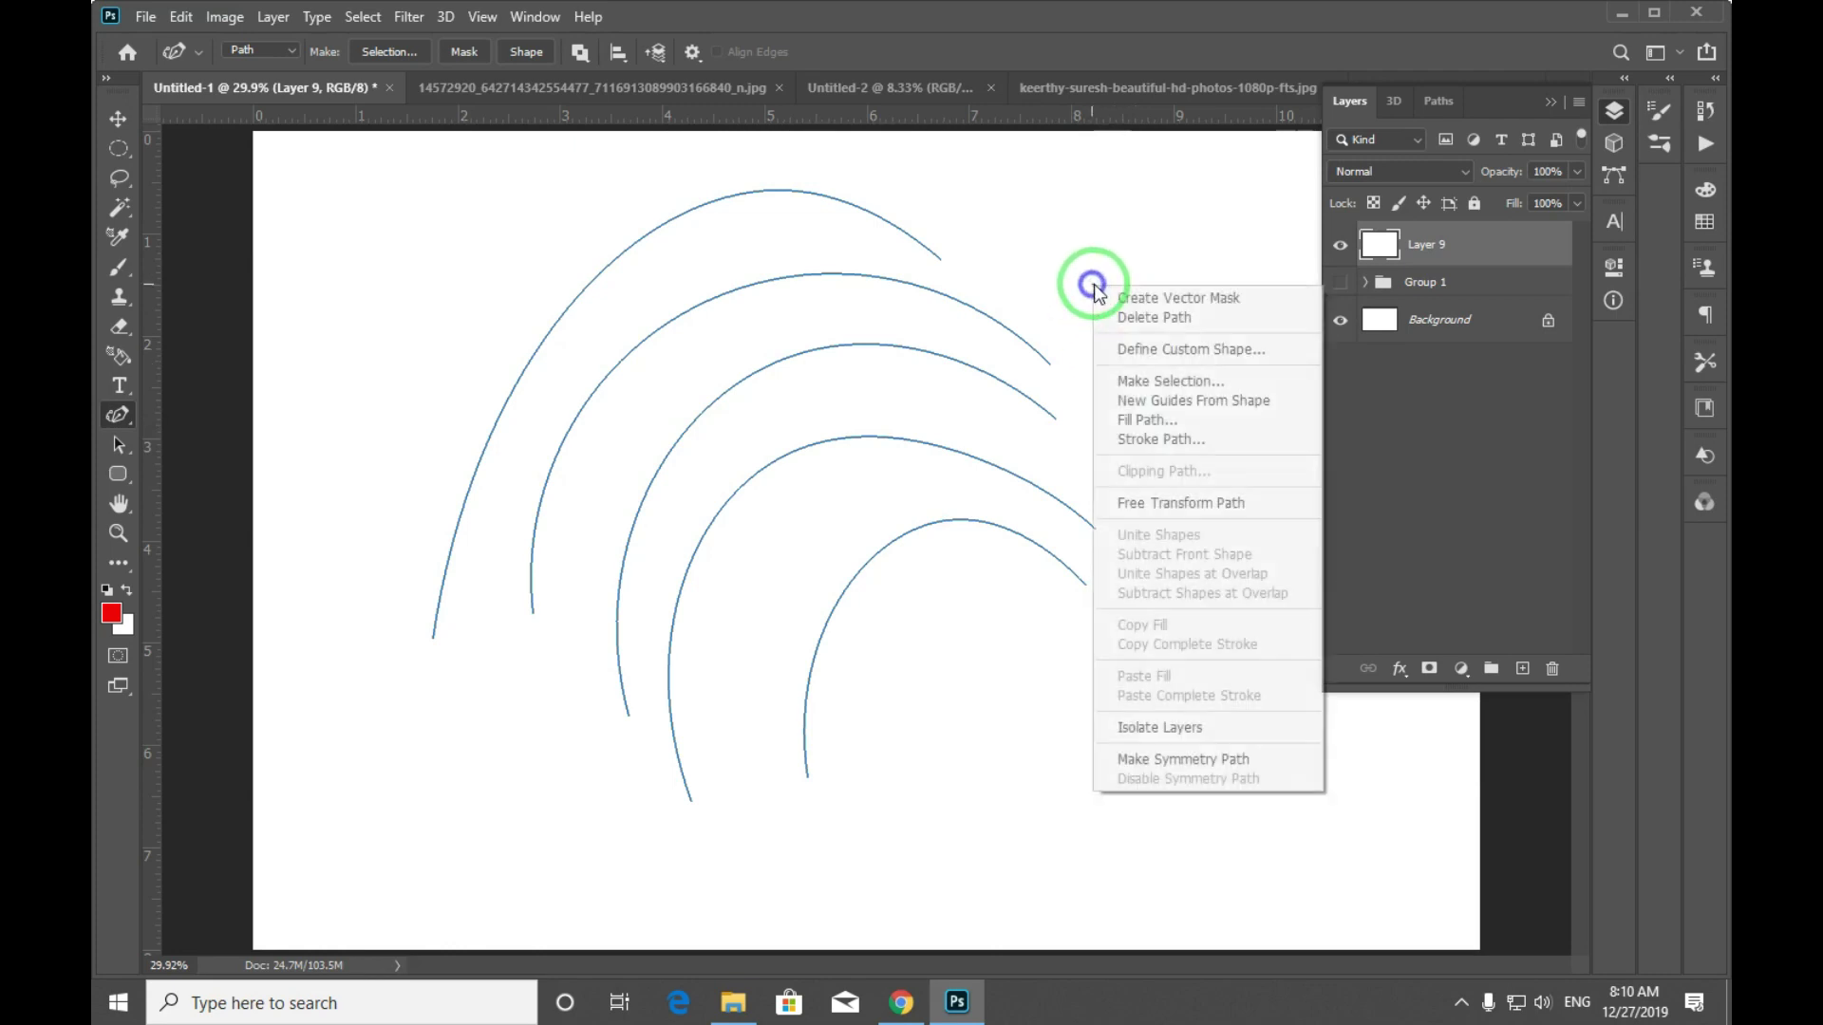
pyautogui.click(1192, 440)
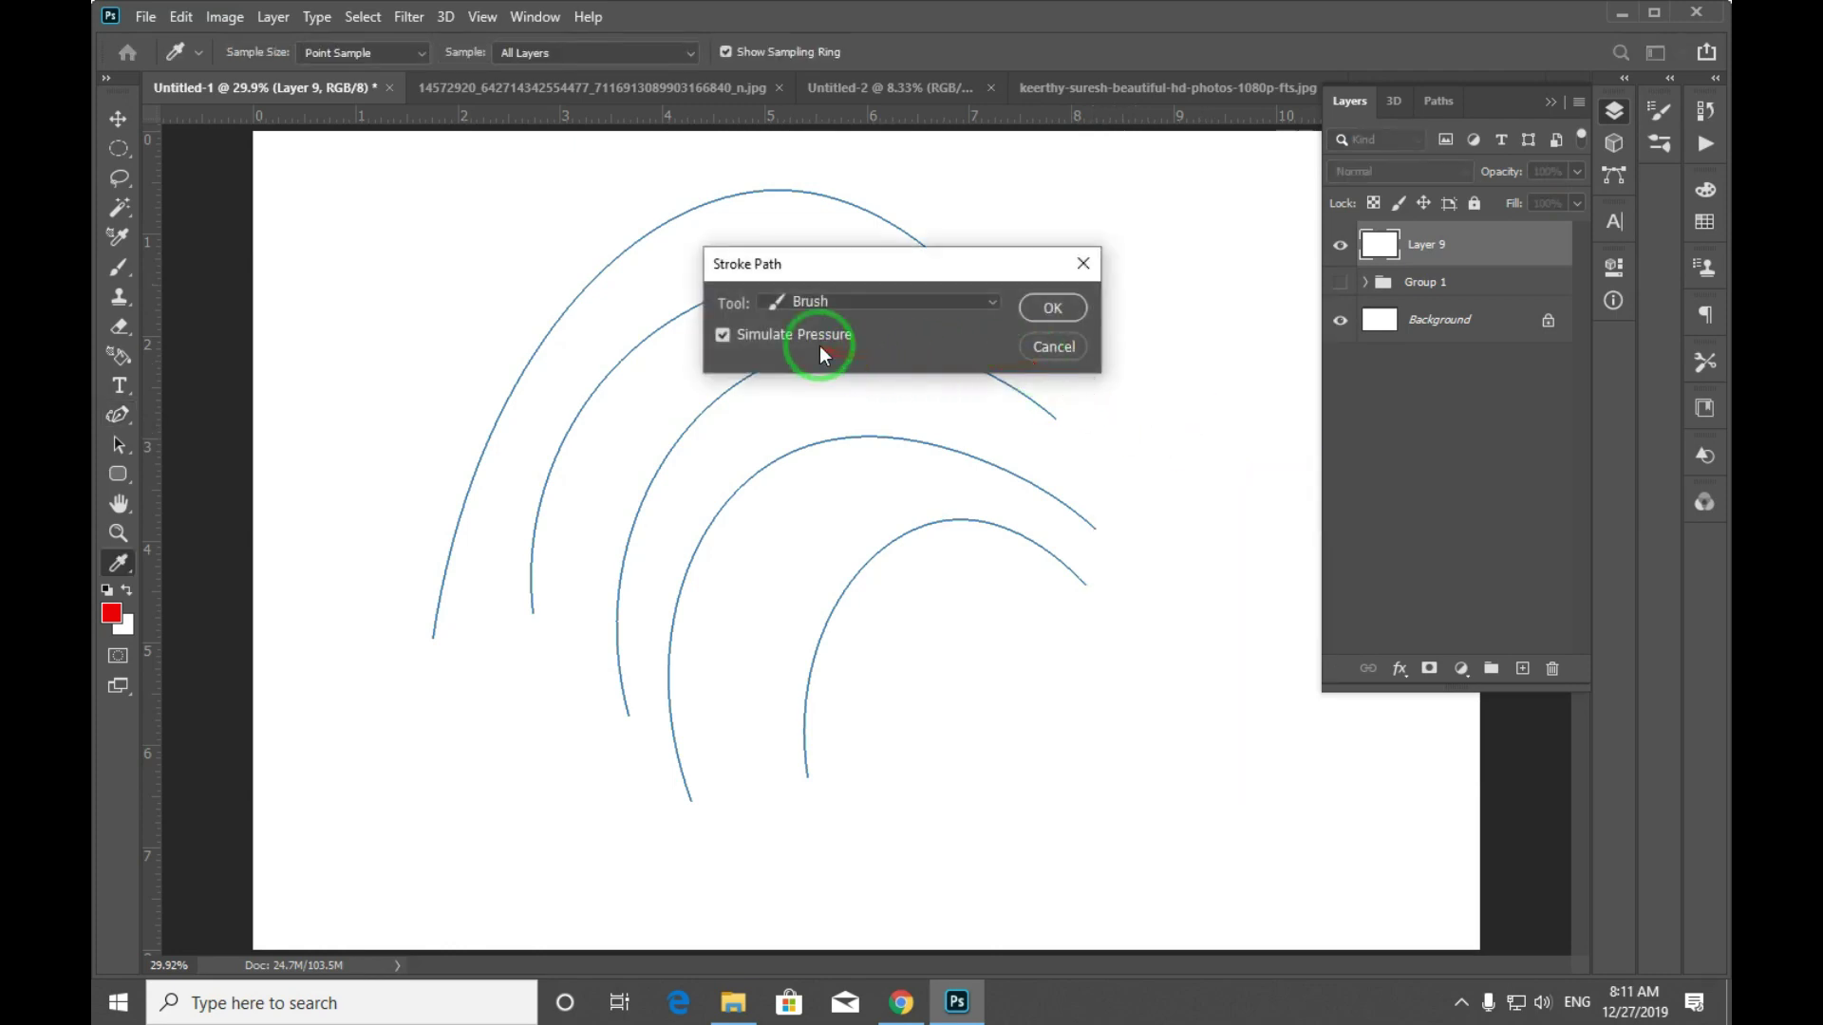
pyautogui.click(1066, 312)
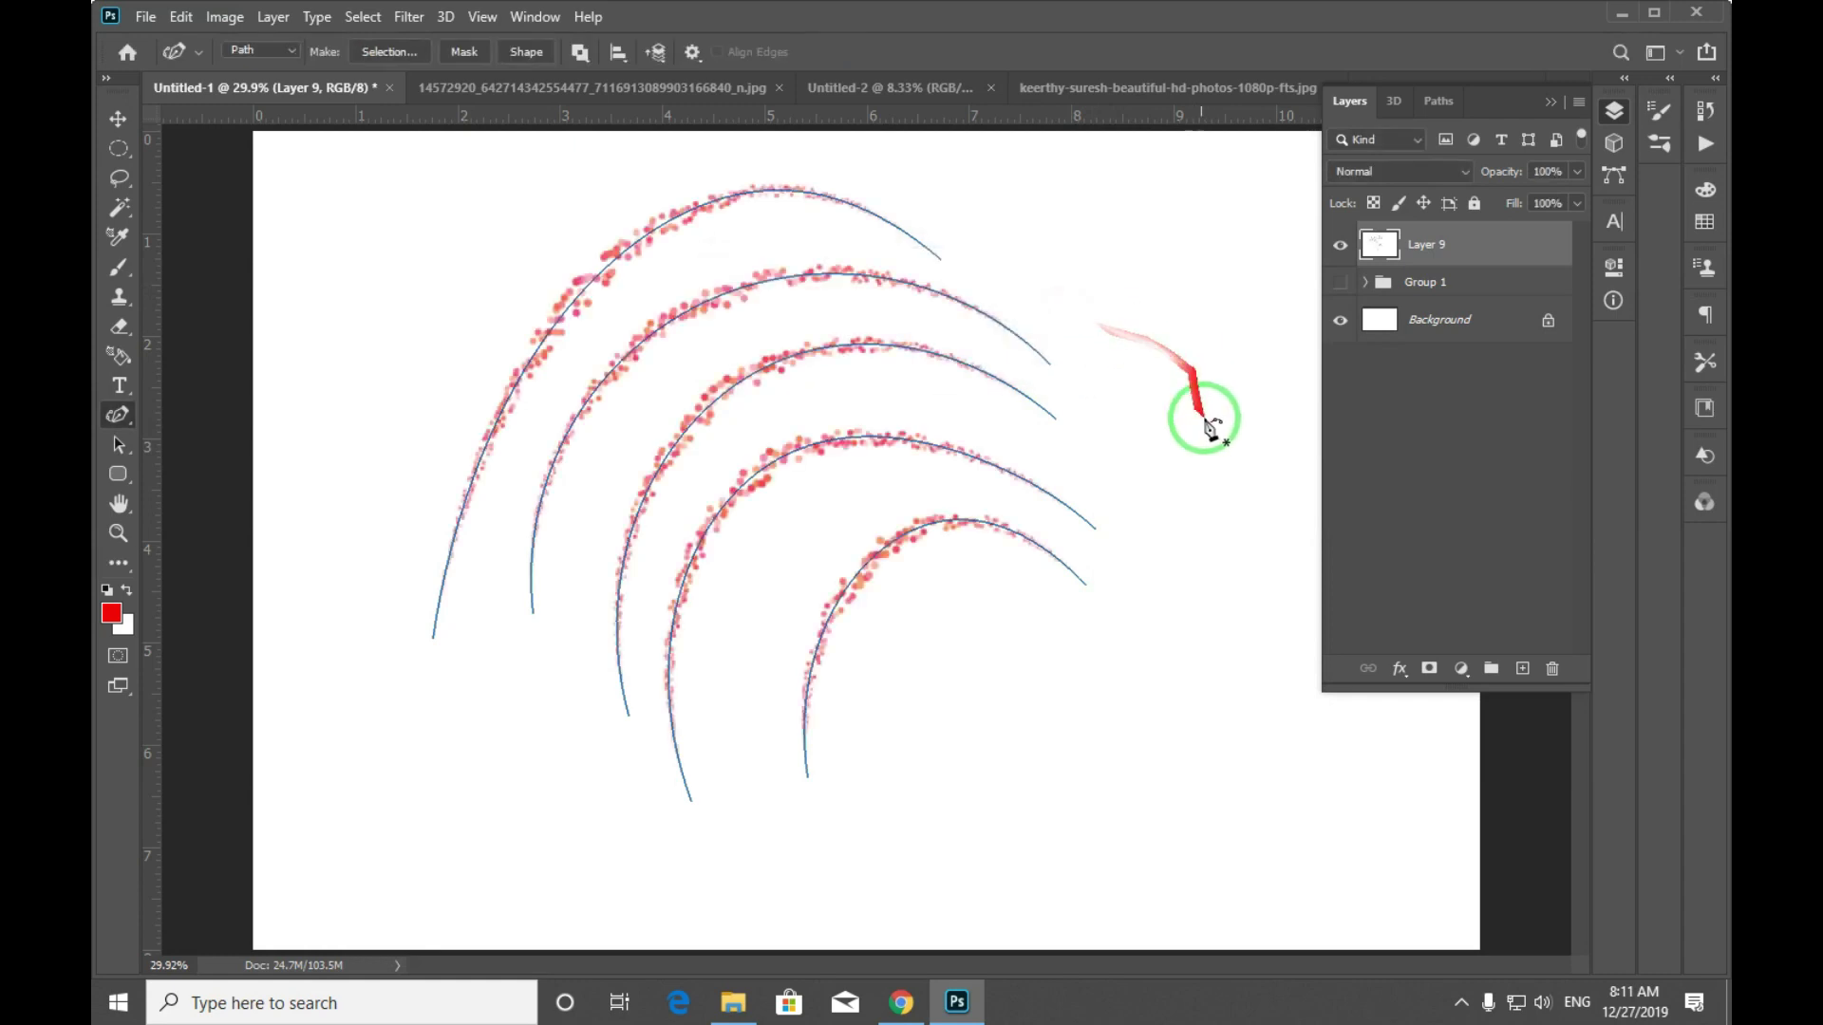
pyautogui.press('Return')
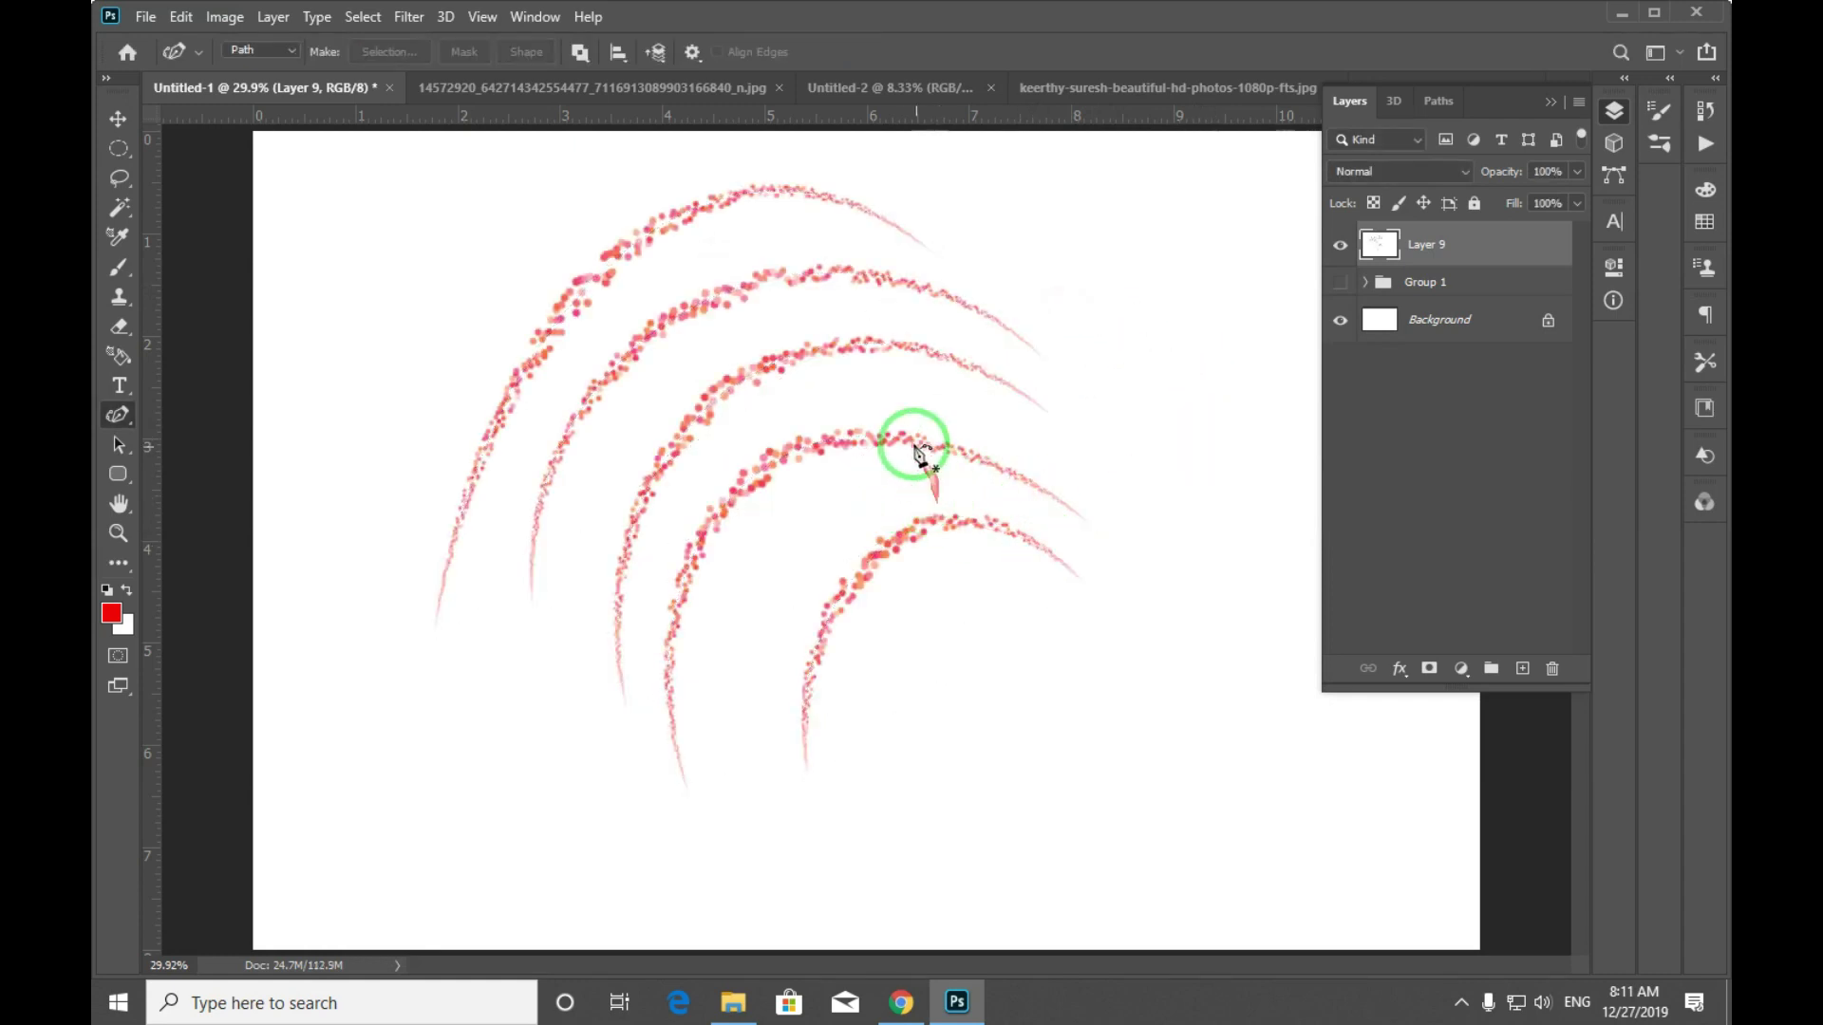
# Shift the dotted arcs slightly down and right with the Move tool.
pyautogui.press('v')
pyautogui.moveTo(846, 483)
pyautogui.mouseDown()
pyautogui.moveTo(870, 548)
pyautogui.moveTo(863, 480)
pyautogui.mouseUp()
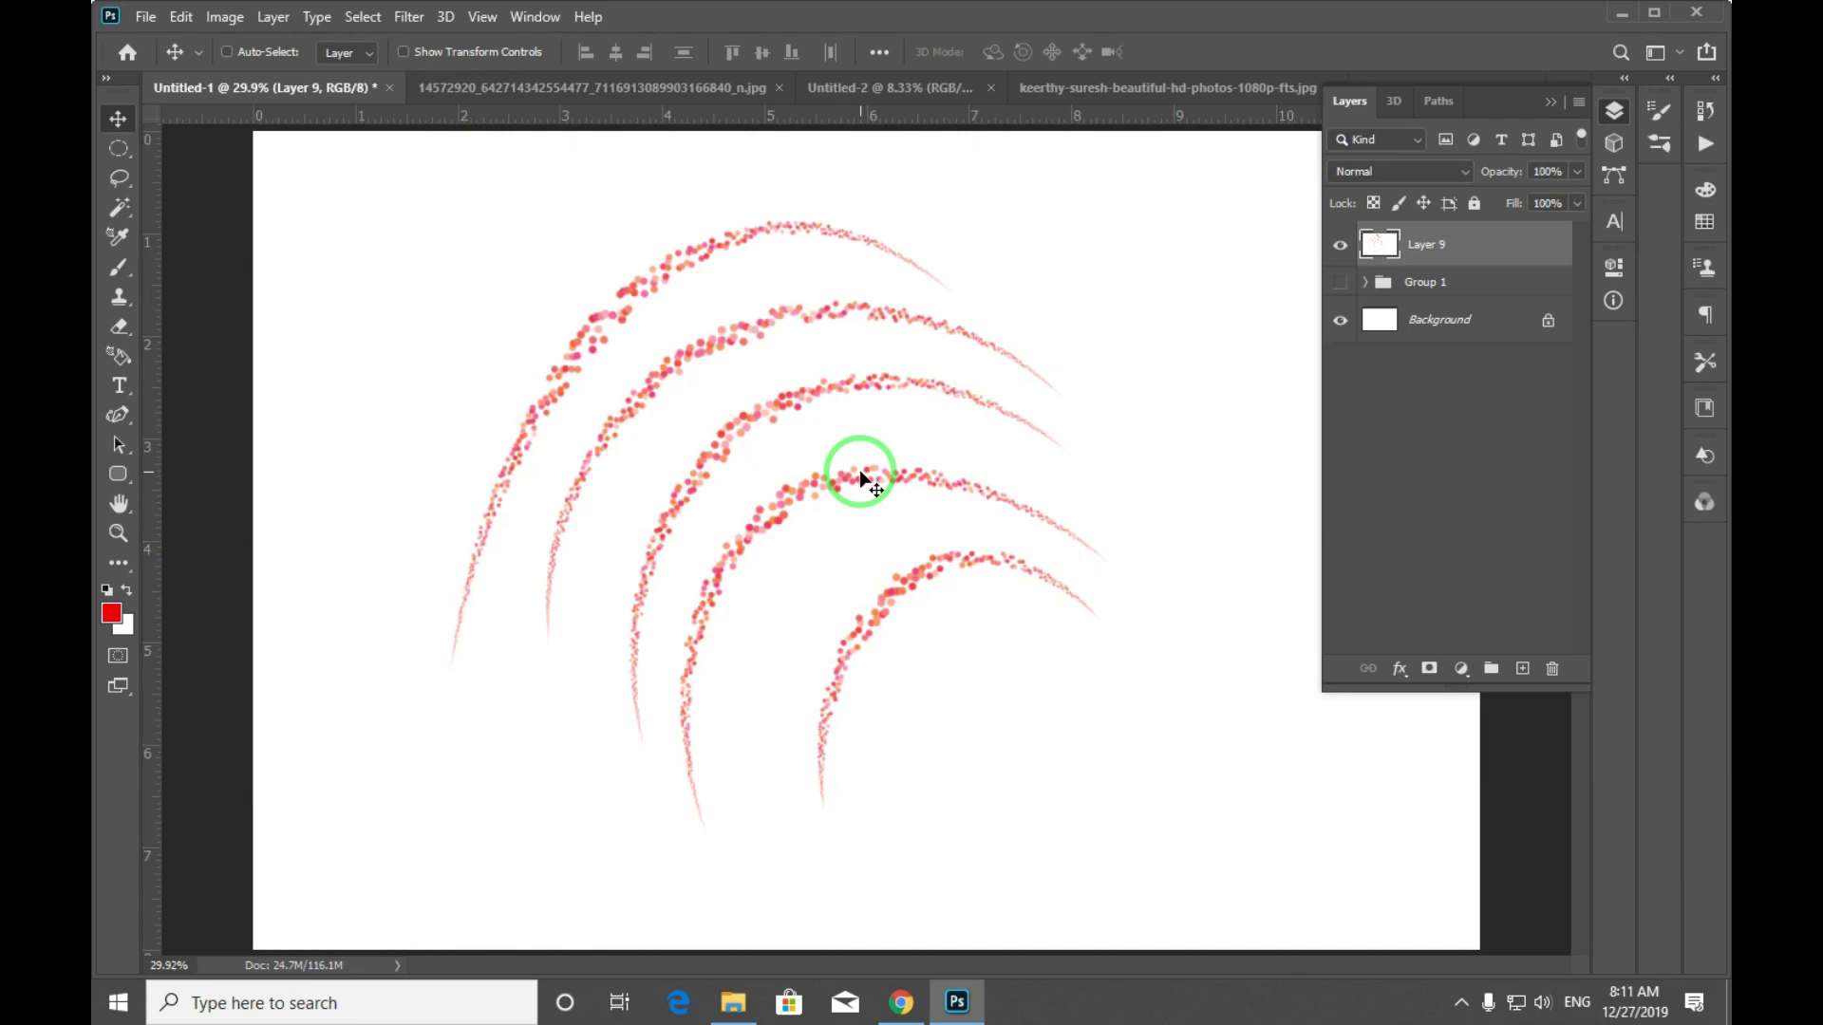
pyautogui.press('F5')
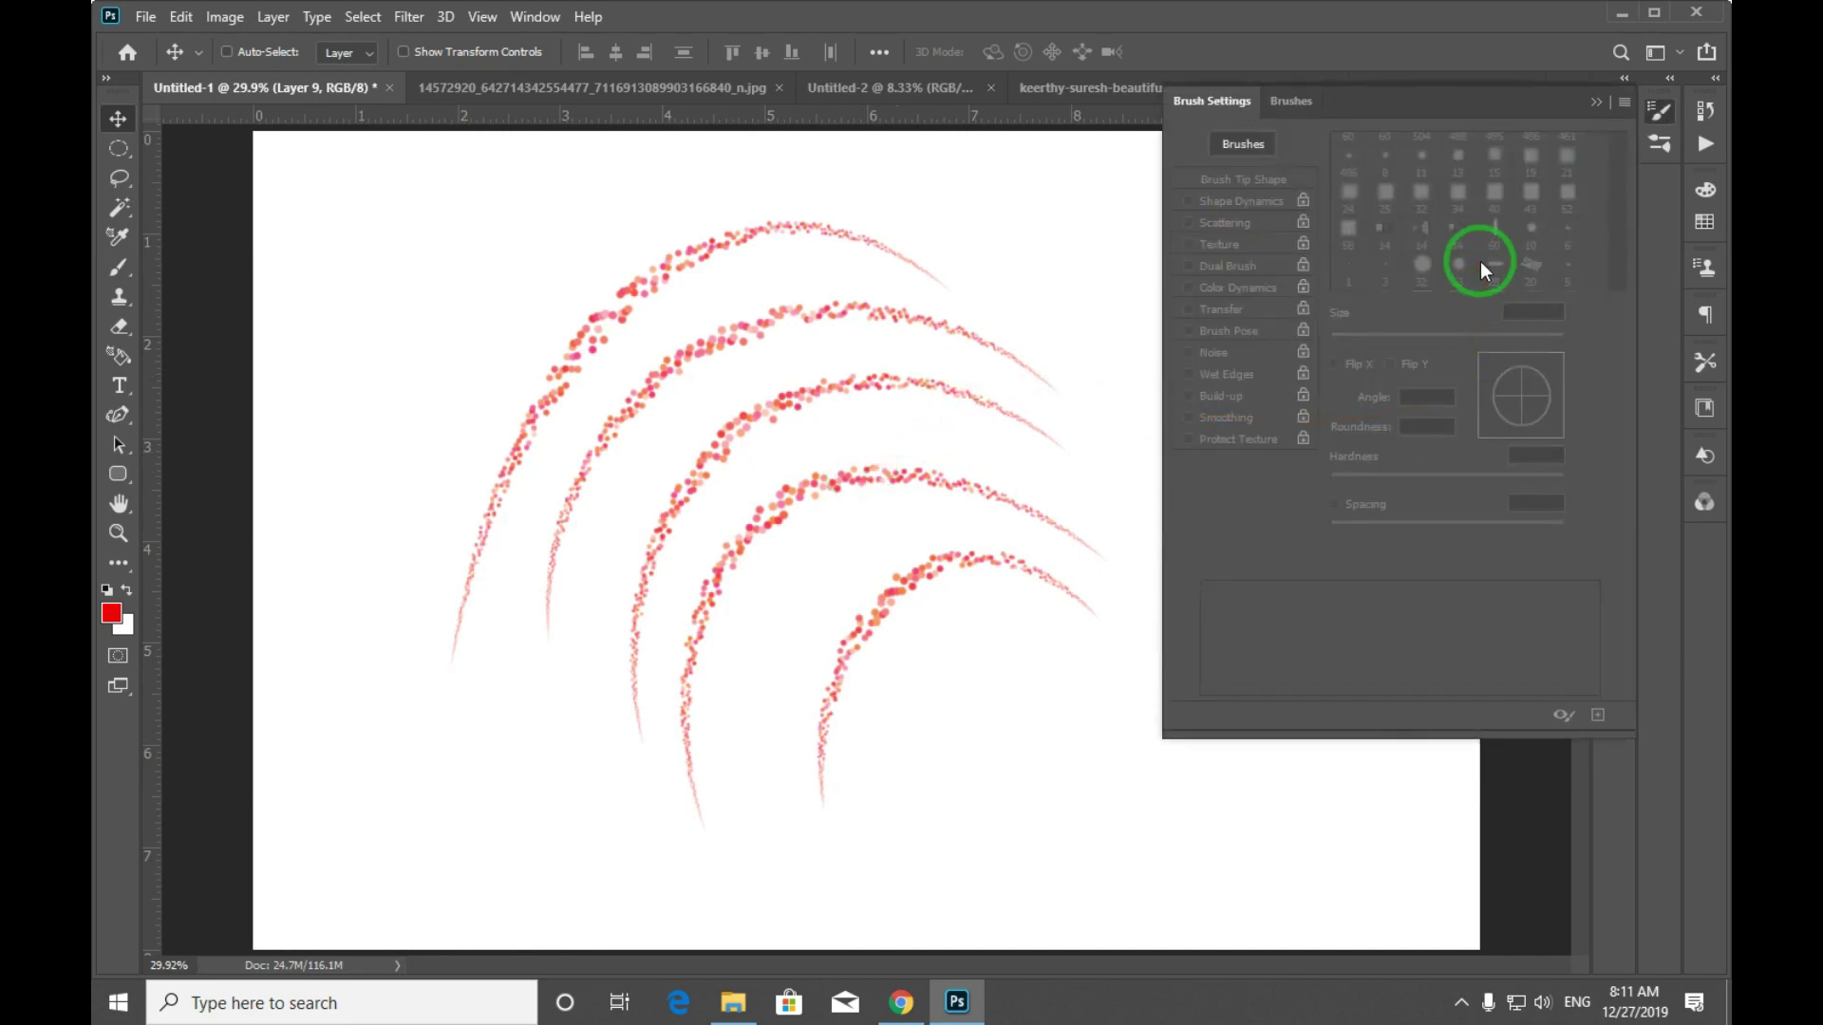
pyautogui.press('F5')
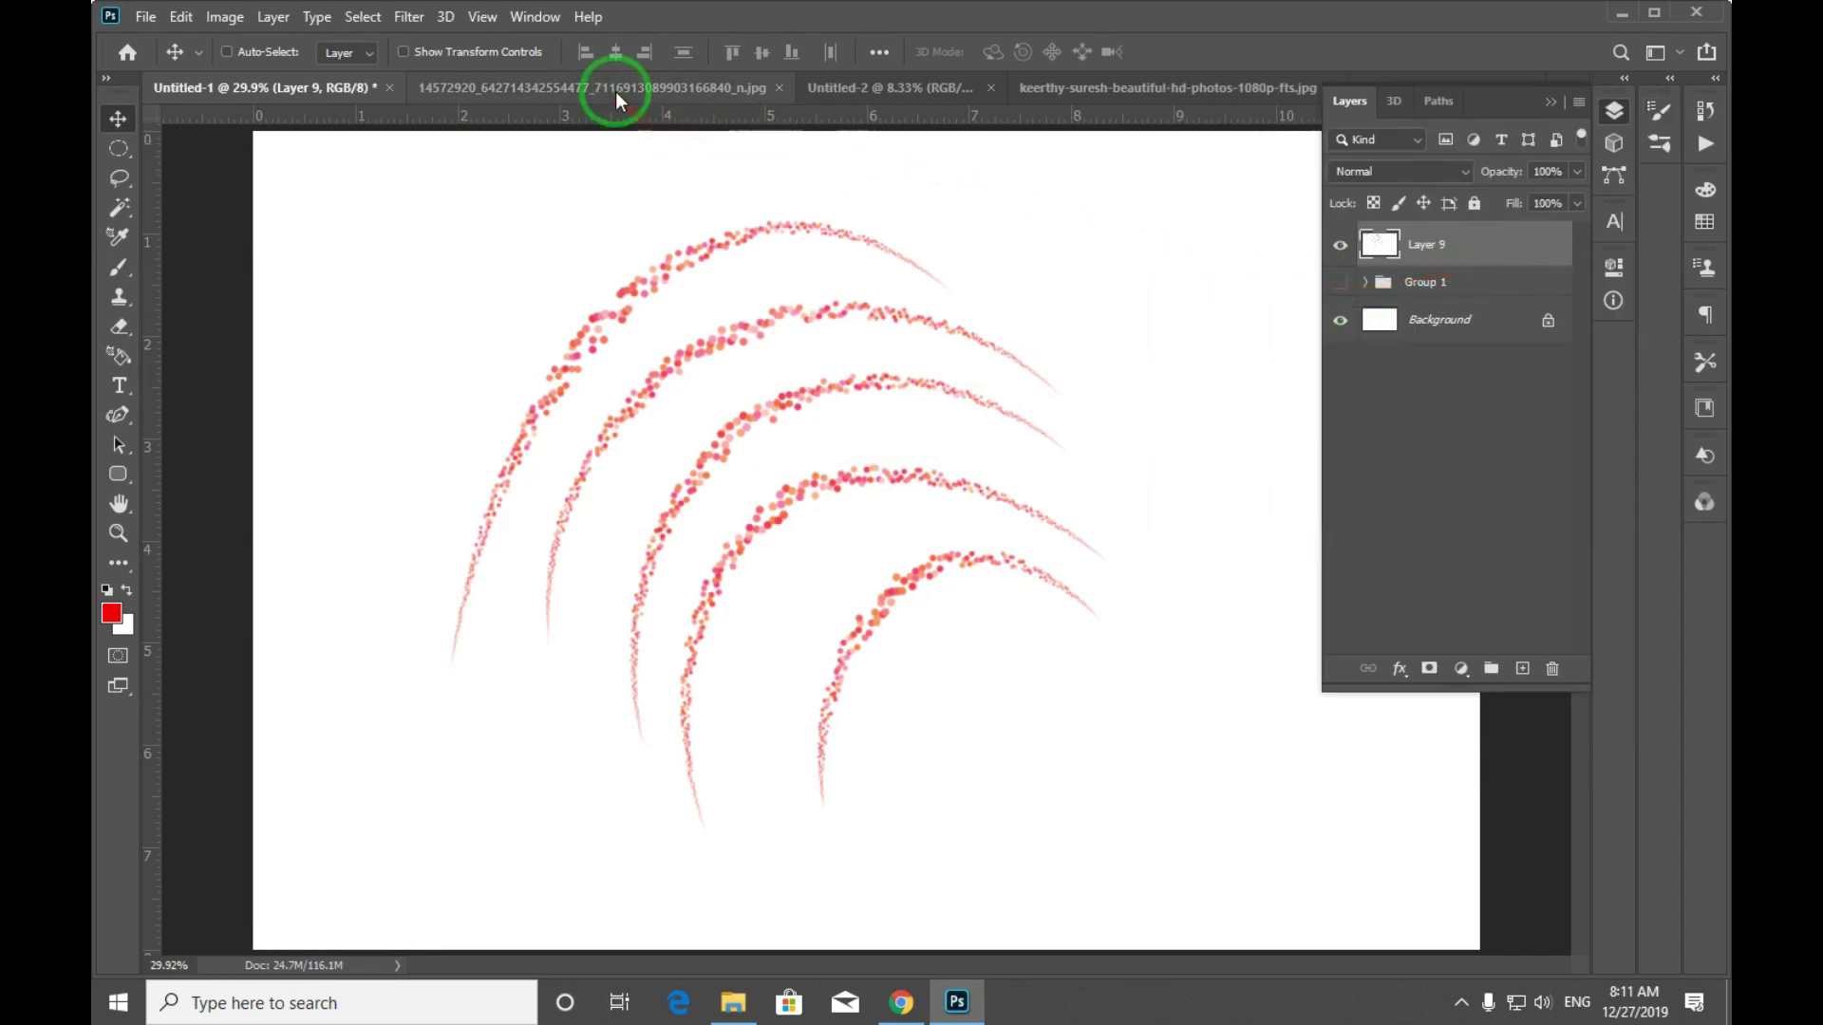
# In the hair portrait, hide Layer 2's grey strands and select the Freeform Pen Tool.
pyautogui.click(651, 85)
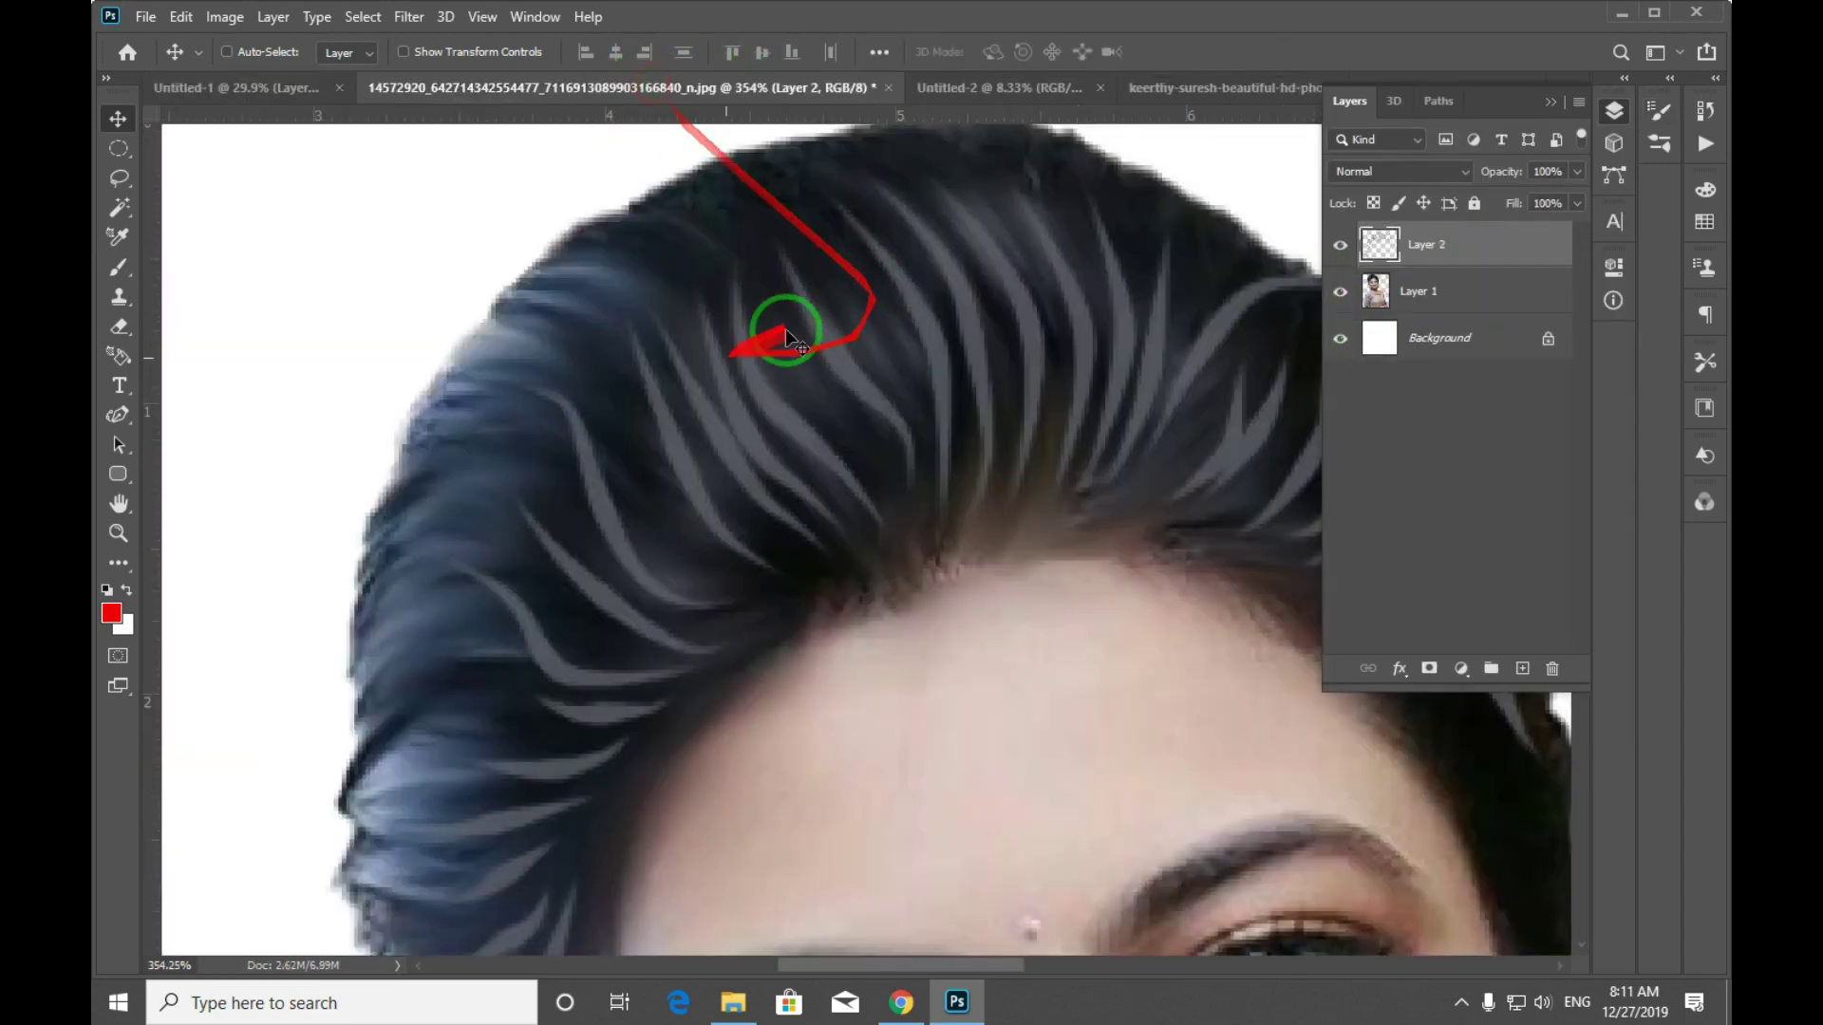
pyautogui.click(1340, 247)
pyautogui.moveTo(896, 468); pyautogui.dragTo(745, 436)
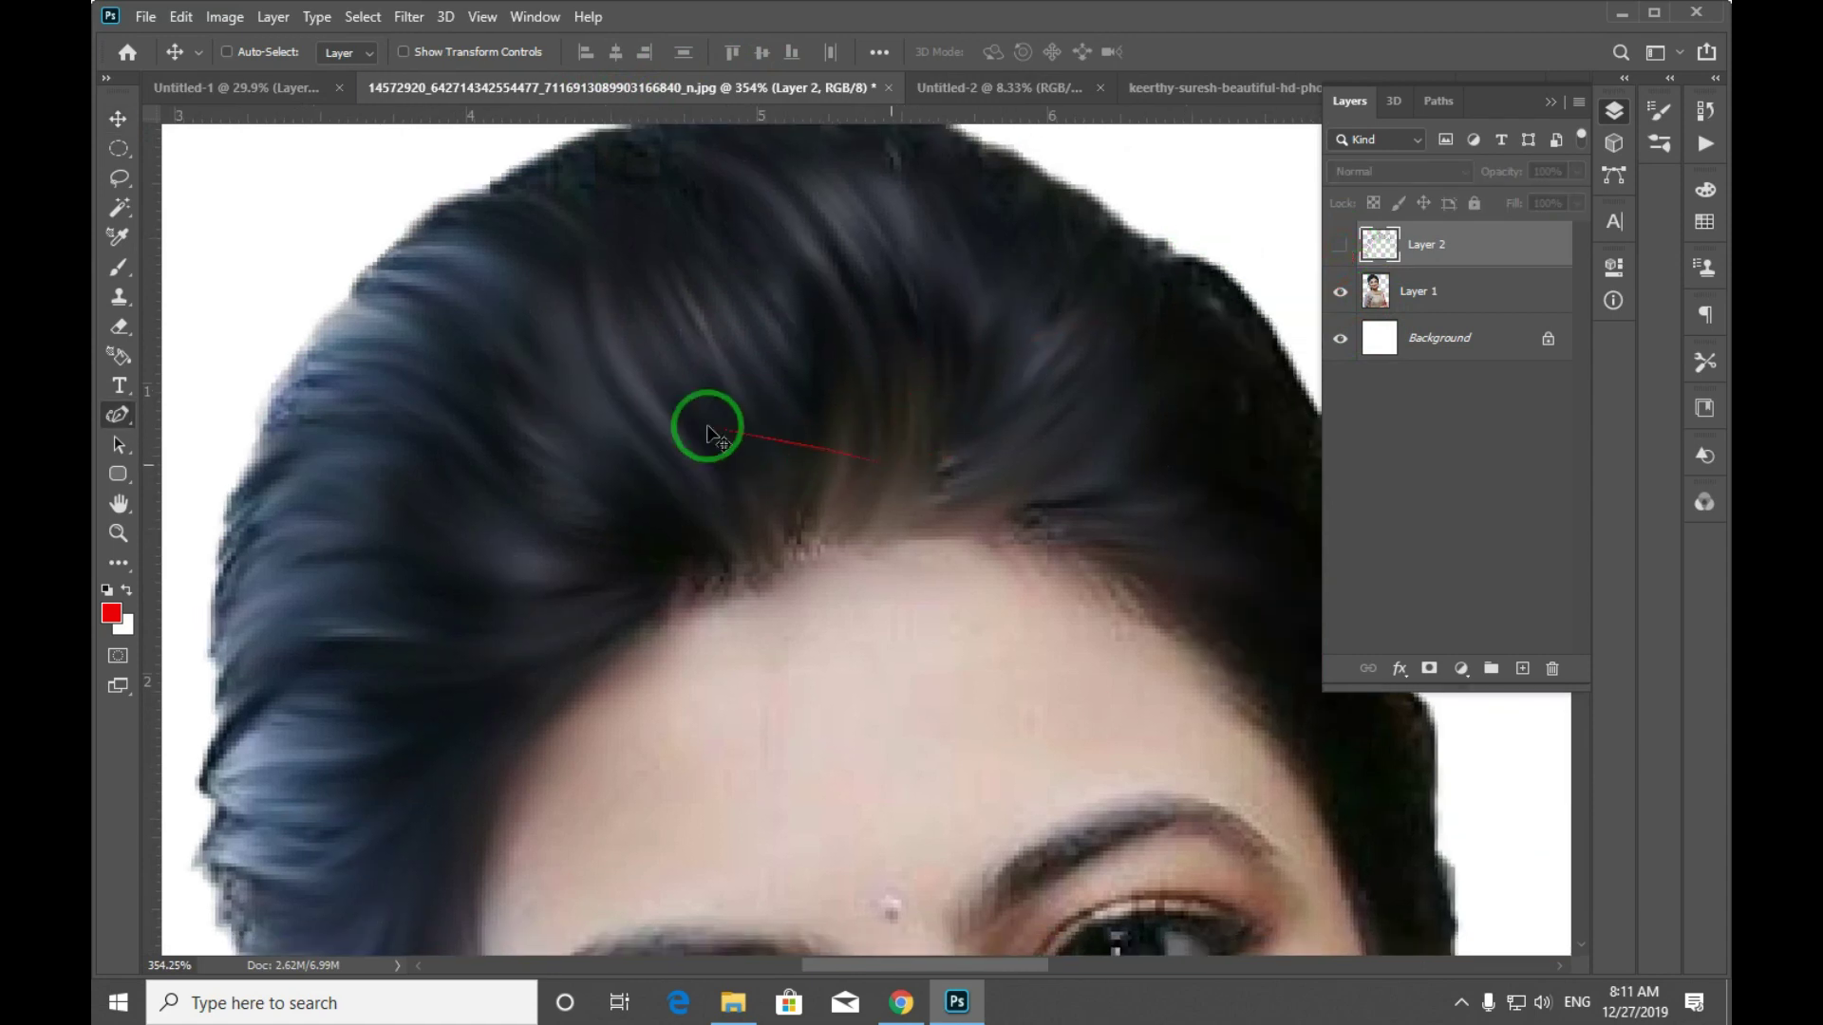
pyautogui.moveTo(118, 415); pyautogui.dragTo(197, 442)
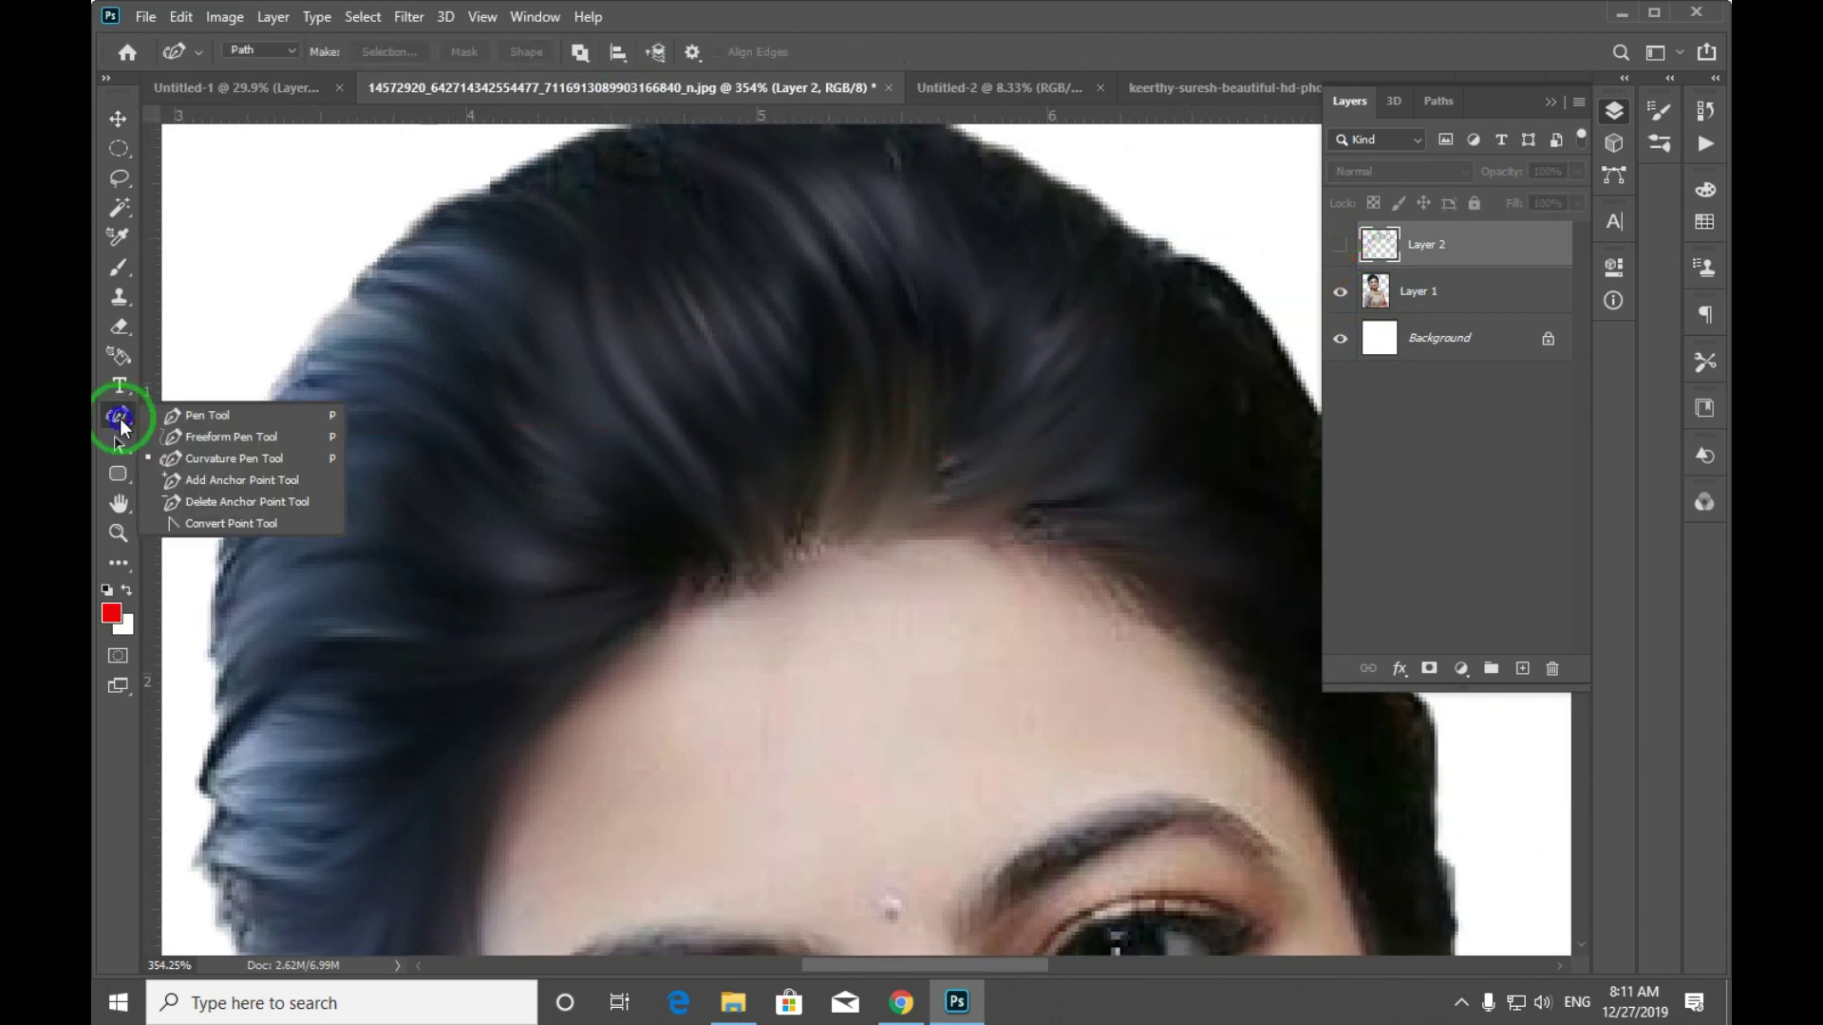
pyautogui.click(197, 439)
# Trace six freeform paths along hair strands from the left toward the middle of the head.
pyautogui.moveTo(569, 195); pyautogui.dragTo(699, 473)
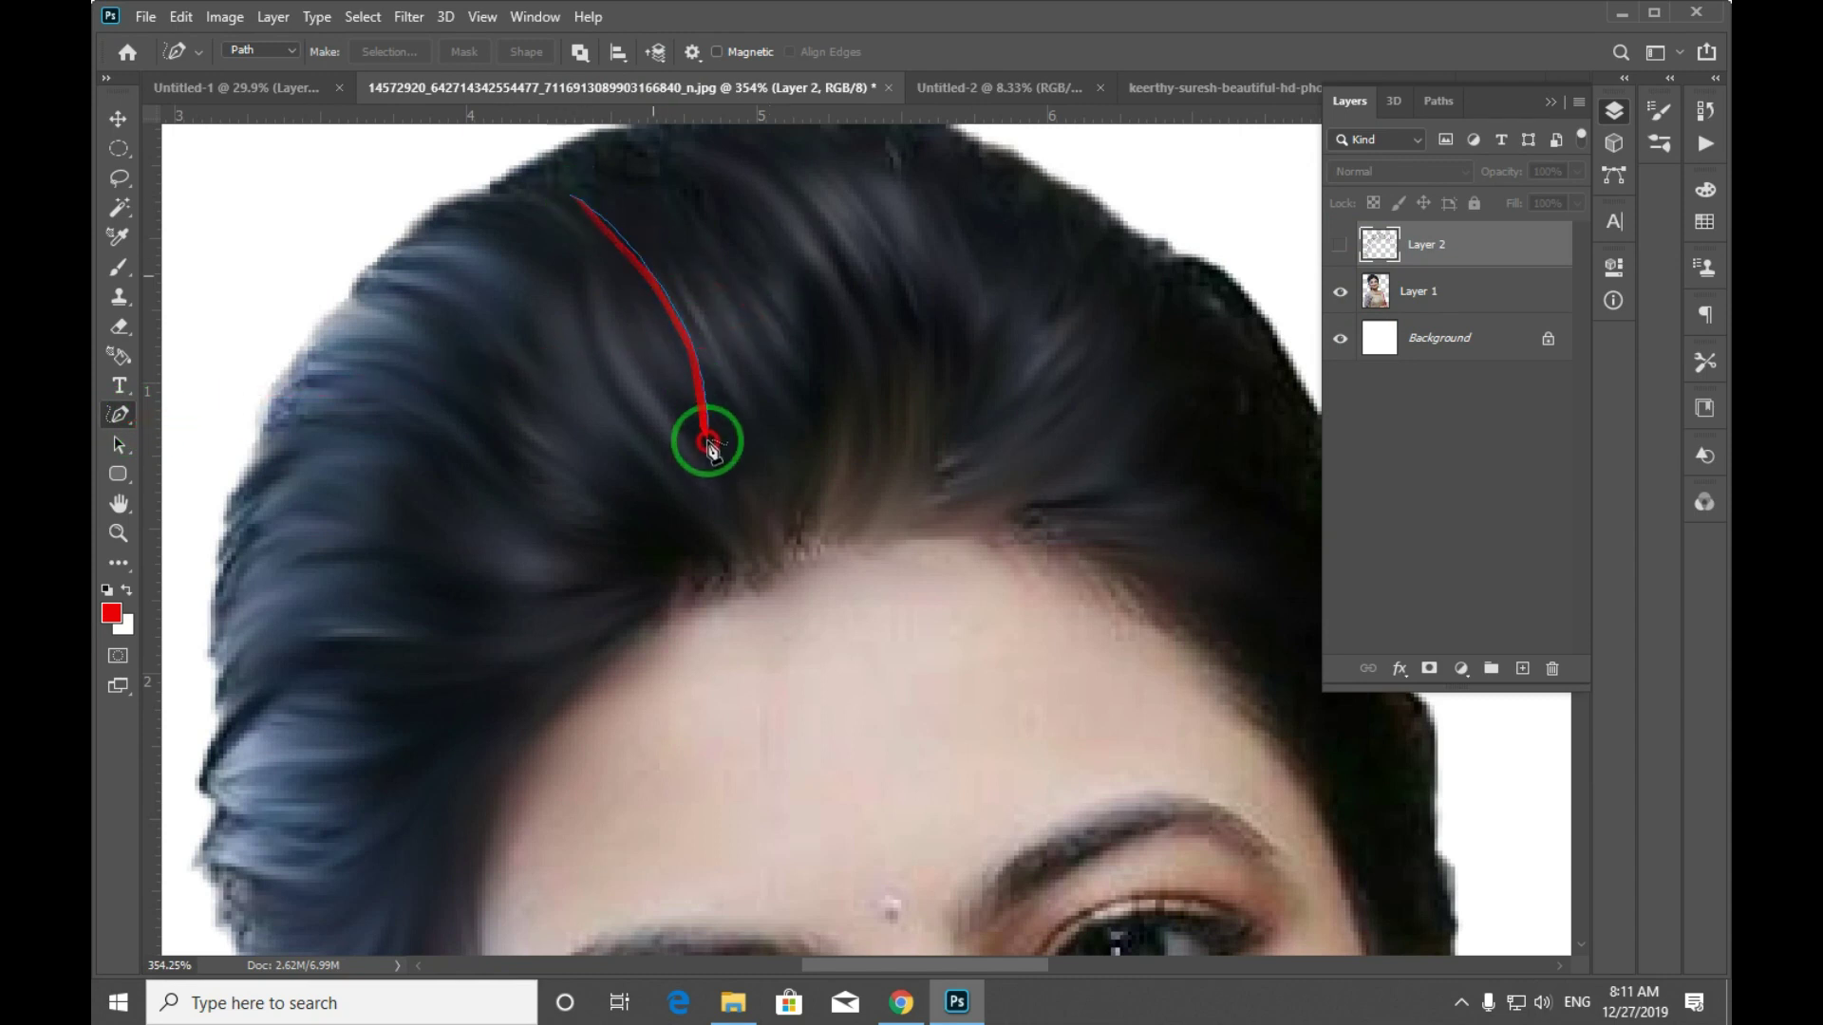
pyautogui.moveTo(617, 195); pyautogui.dragTo(767, 427)
pyautogui.moveTo(714, 212); pyautogui.dragTo(821, 486)
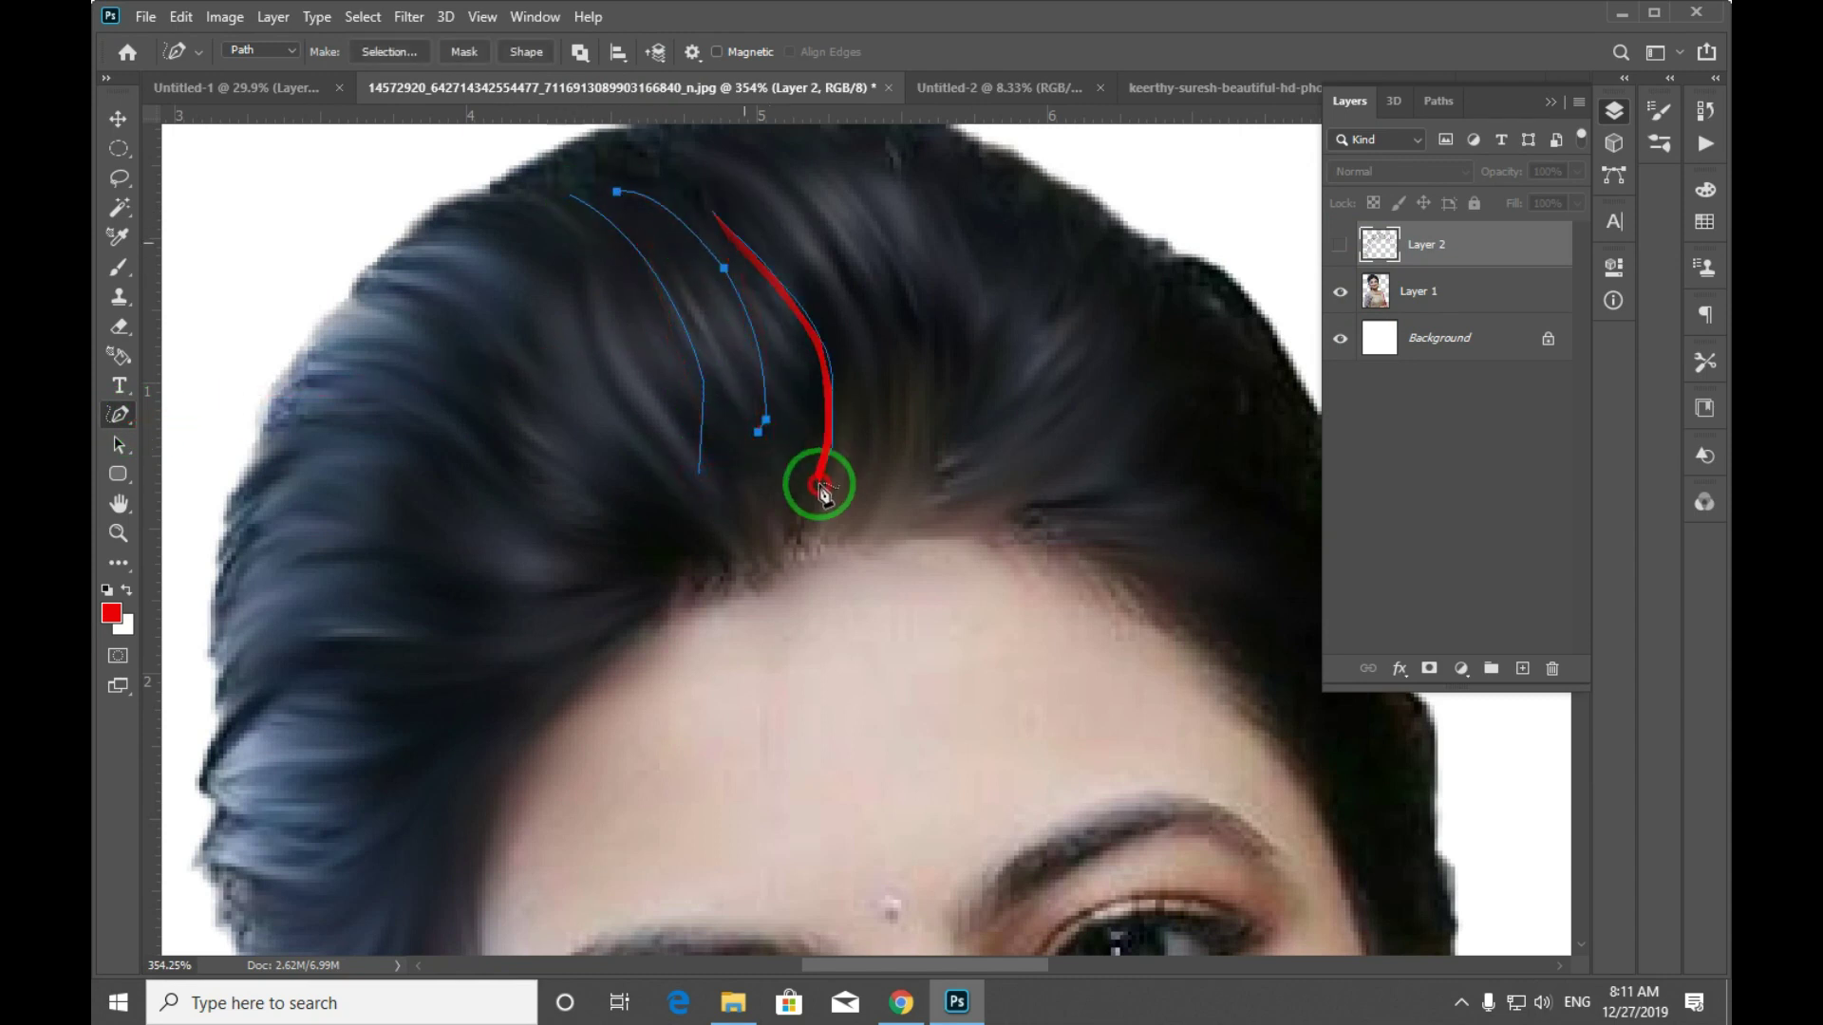
pyautogui.moveTo(781, 220); pyautogui.dragTo(872, 527)
pyautogui.moveTo(852, 217); pyautogui.dragTo(872, 475)
pyautogui.moveTo(916, 224)
pyautogui.mouseDown()
pyautogui.moveTo(900, 482)
pyautogui.moveTo(1048, 275)
pyautogui.mouseUp()
# Trace six more strand paths on the right and left sides, including one long curved strand.
pyautogui.moveTo(1030, 493)
pyautogui.mouseDown()
pyautogui.moveTo(1063, 282)
pyautogui.moveTo(1112, 302)
pyautogui.mouseUp()
pyautogui.moveTo(1126, 521); pyautogui.dragTo(1164, 328)
pyautogui.moveTo(1154, 556); pyautogui.dragTo(1170, 338)
pyautogui.moveTo(669, 494)
pyautogui.mouseDown()
pyautogui.moveTo(561, 374)
pyautogui.moveTo(508, 221)
pyautogui.mouseUp()
pyautogui.moveTo(627, 520); pyautogui.dragTo(382, 243)
pyautogui.moveTo(404, 334); pyautogui.dragTo(546, 592)
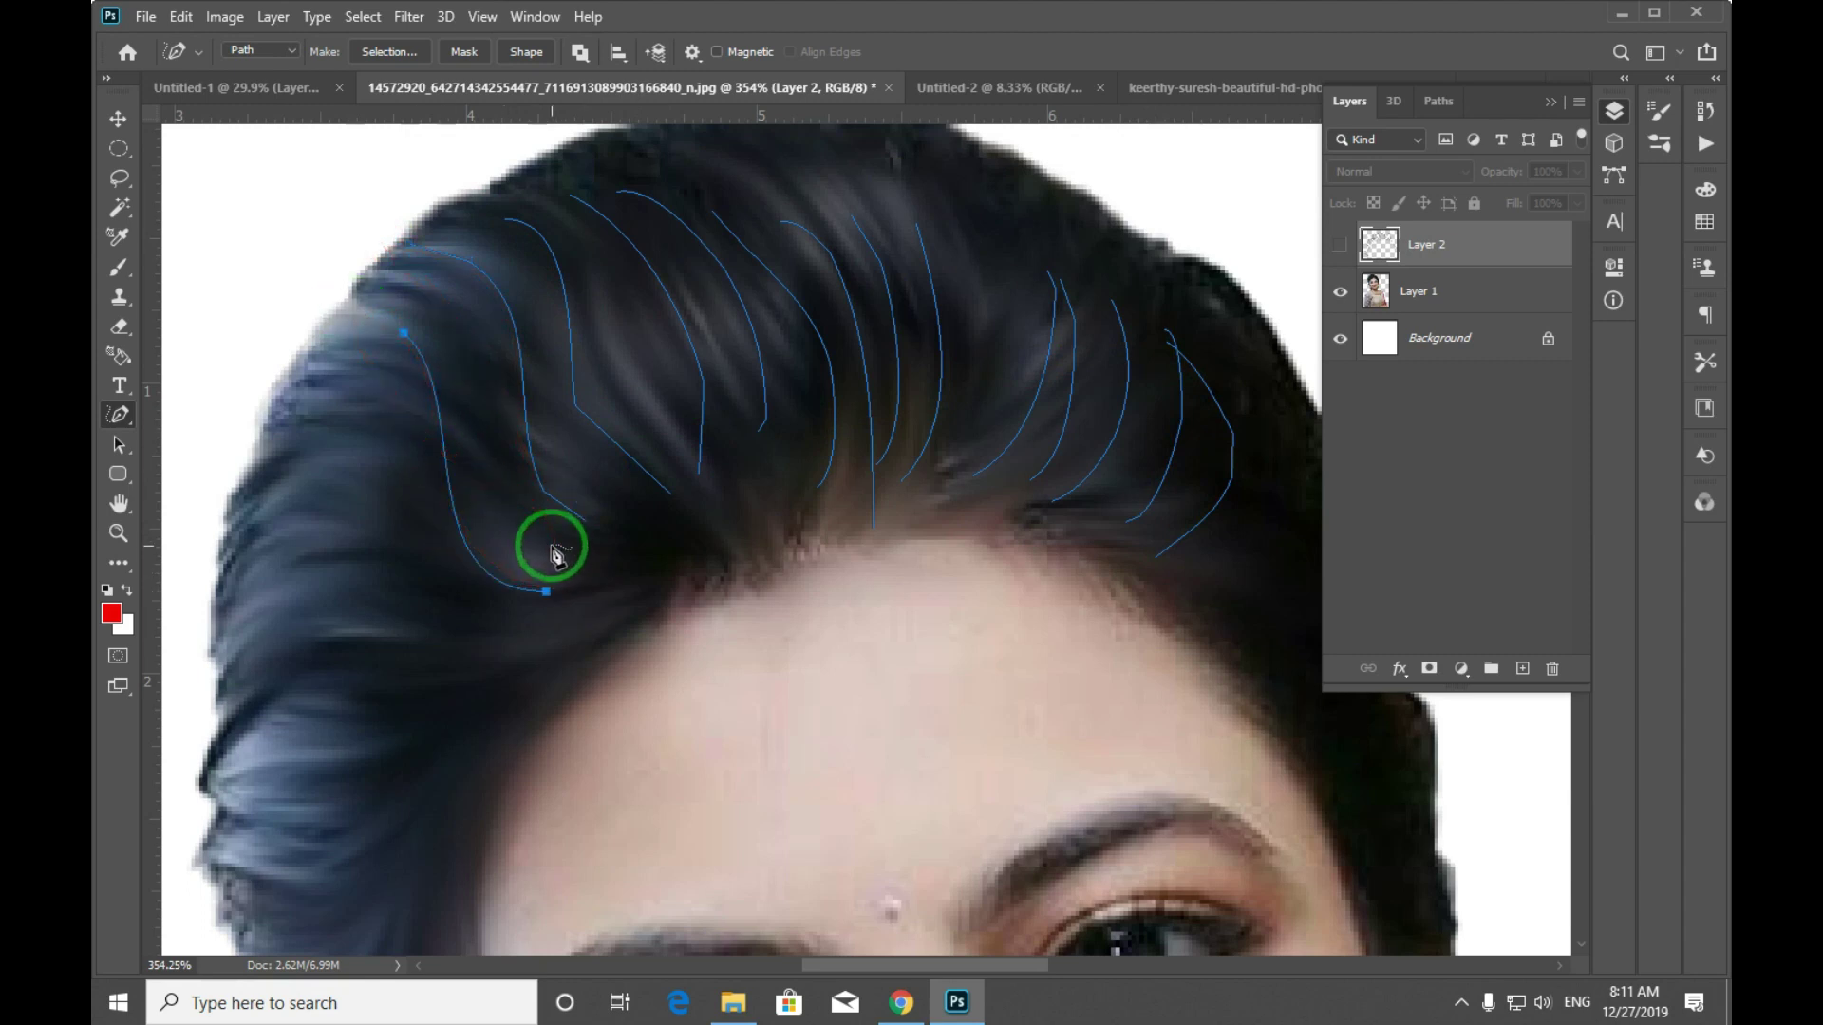
# Sample the dark hair colour from the photo as the foreground colour.
pyautogui.press('b')
pyautogui.moveTo(687, 502); pyautogui.dragTo(232, 543)
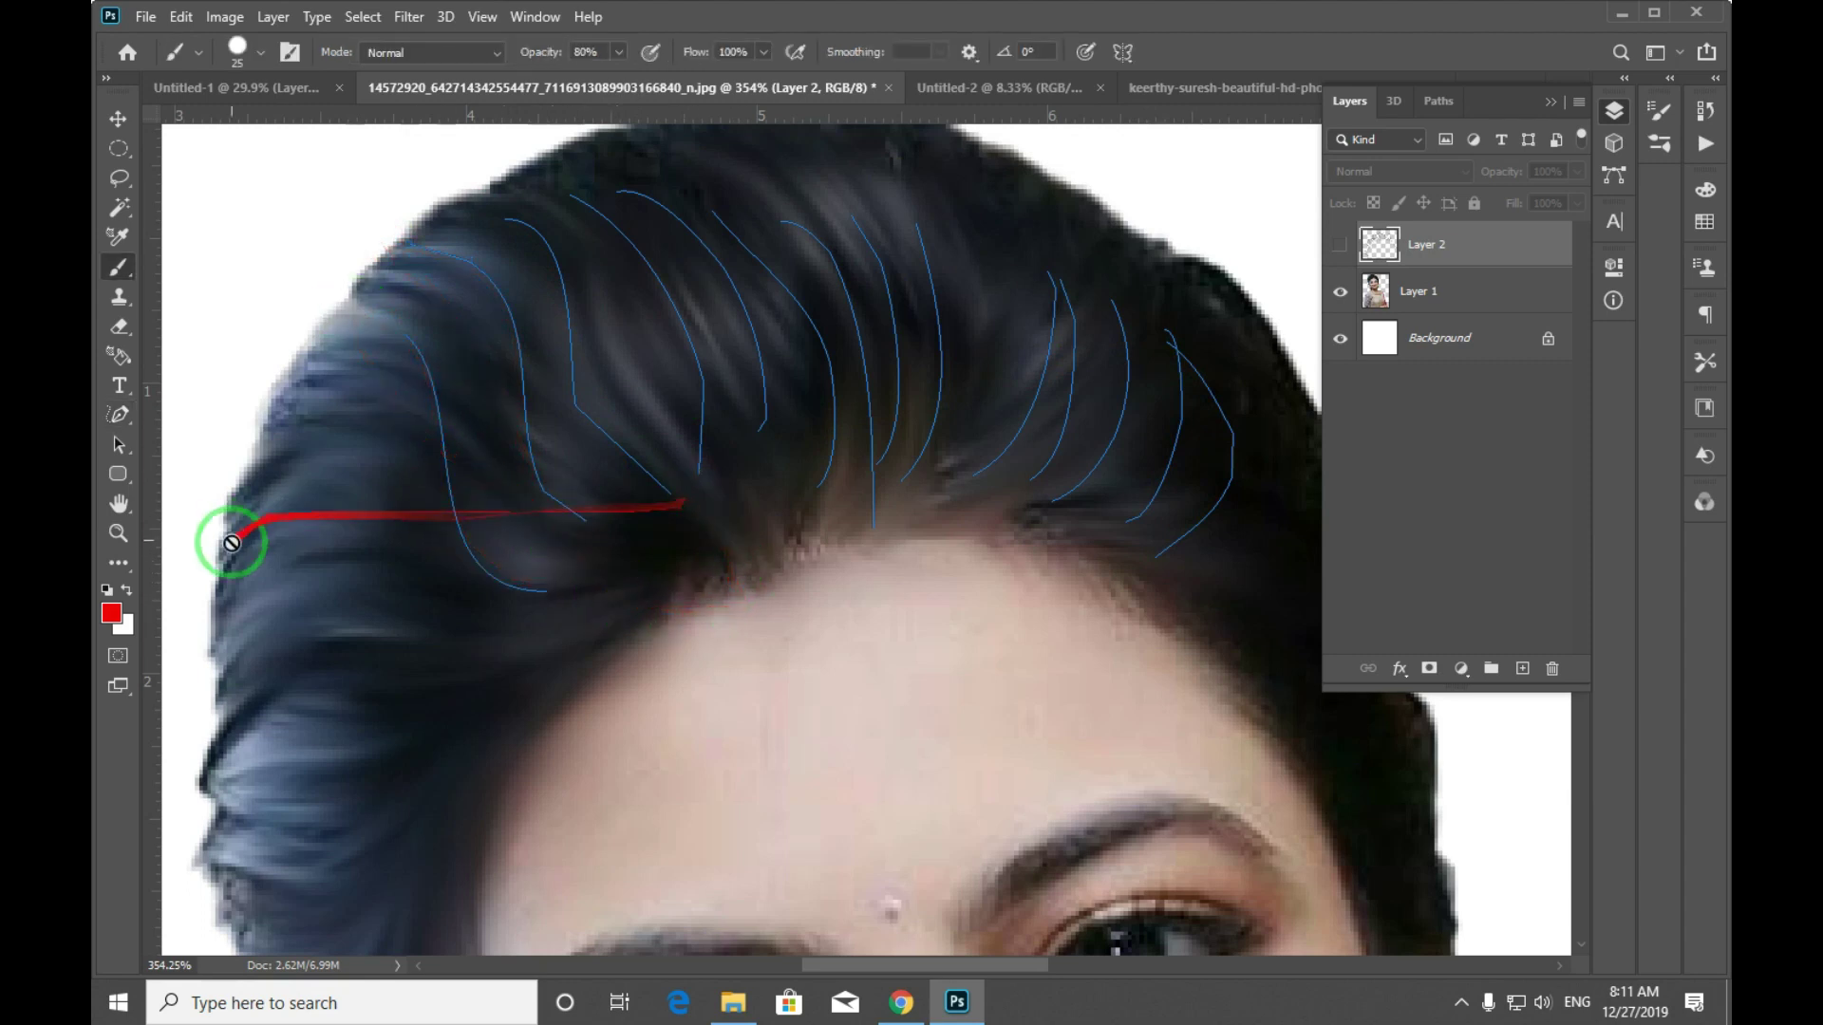
pyautogui.click(111, 613)
pyautogui.click(657, 387)
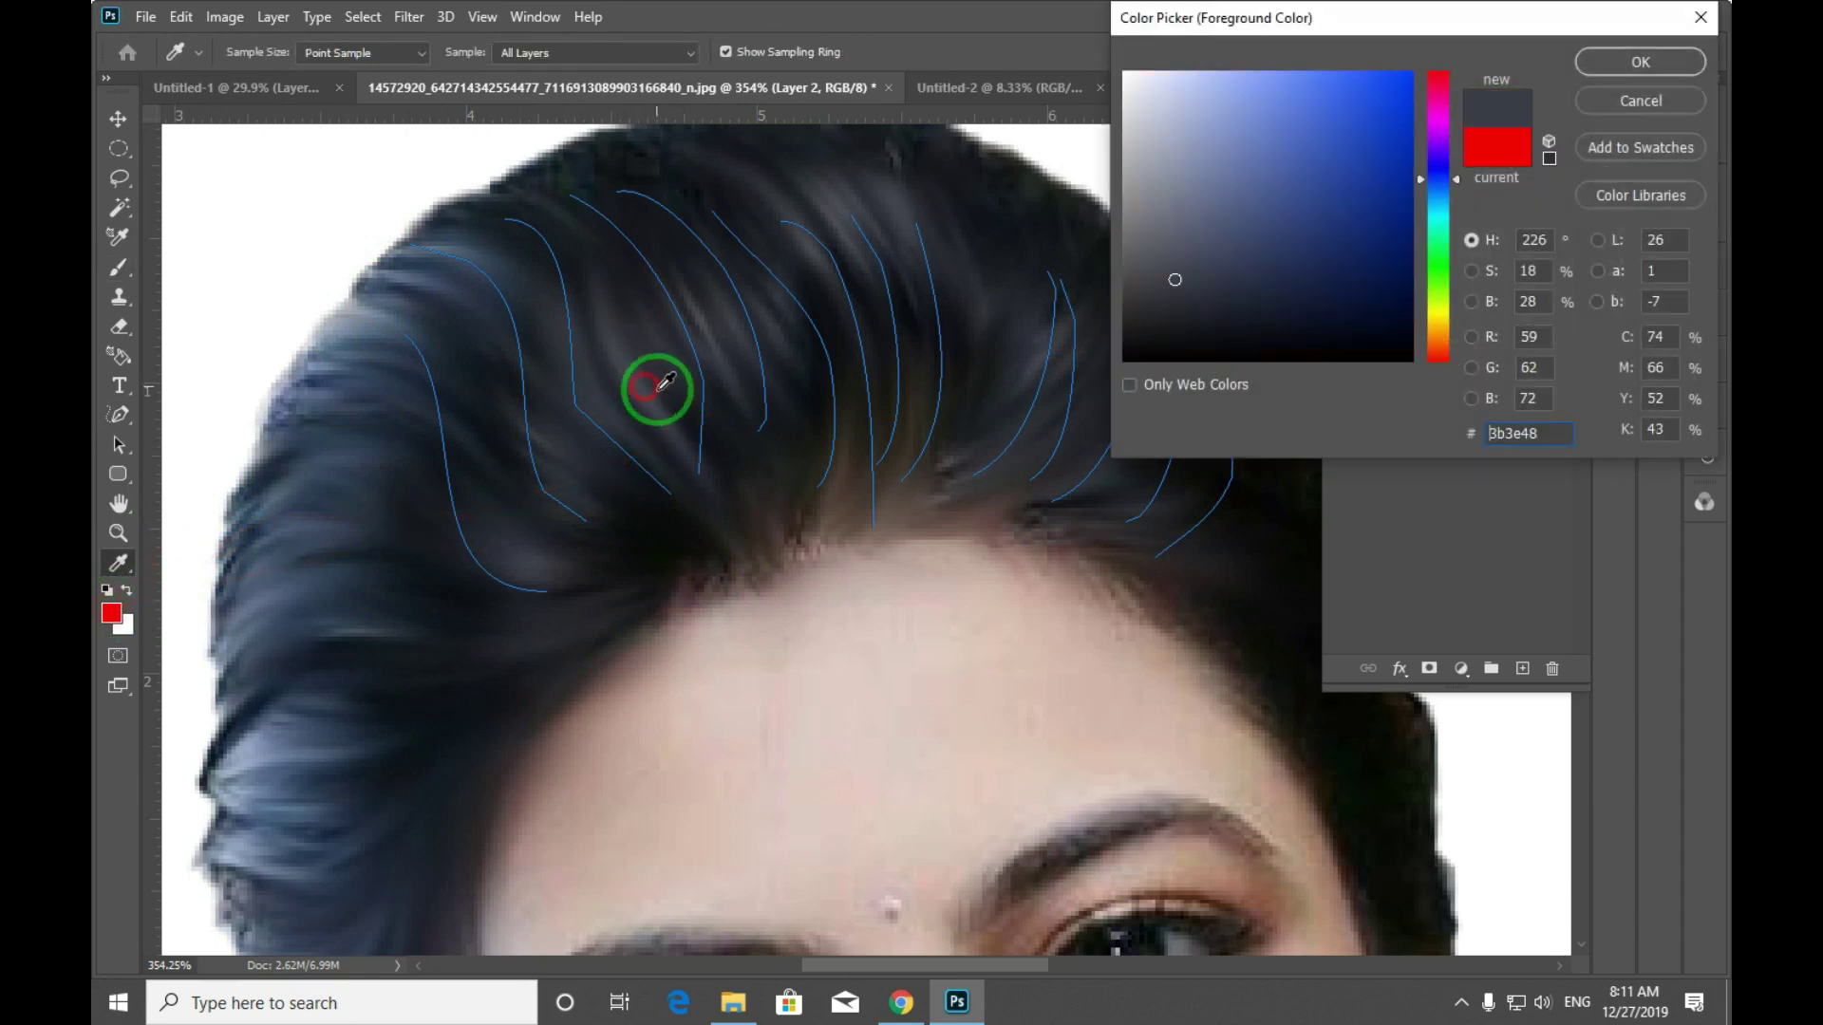
pyautogui.click(1641, 62)
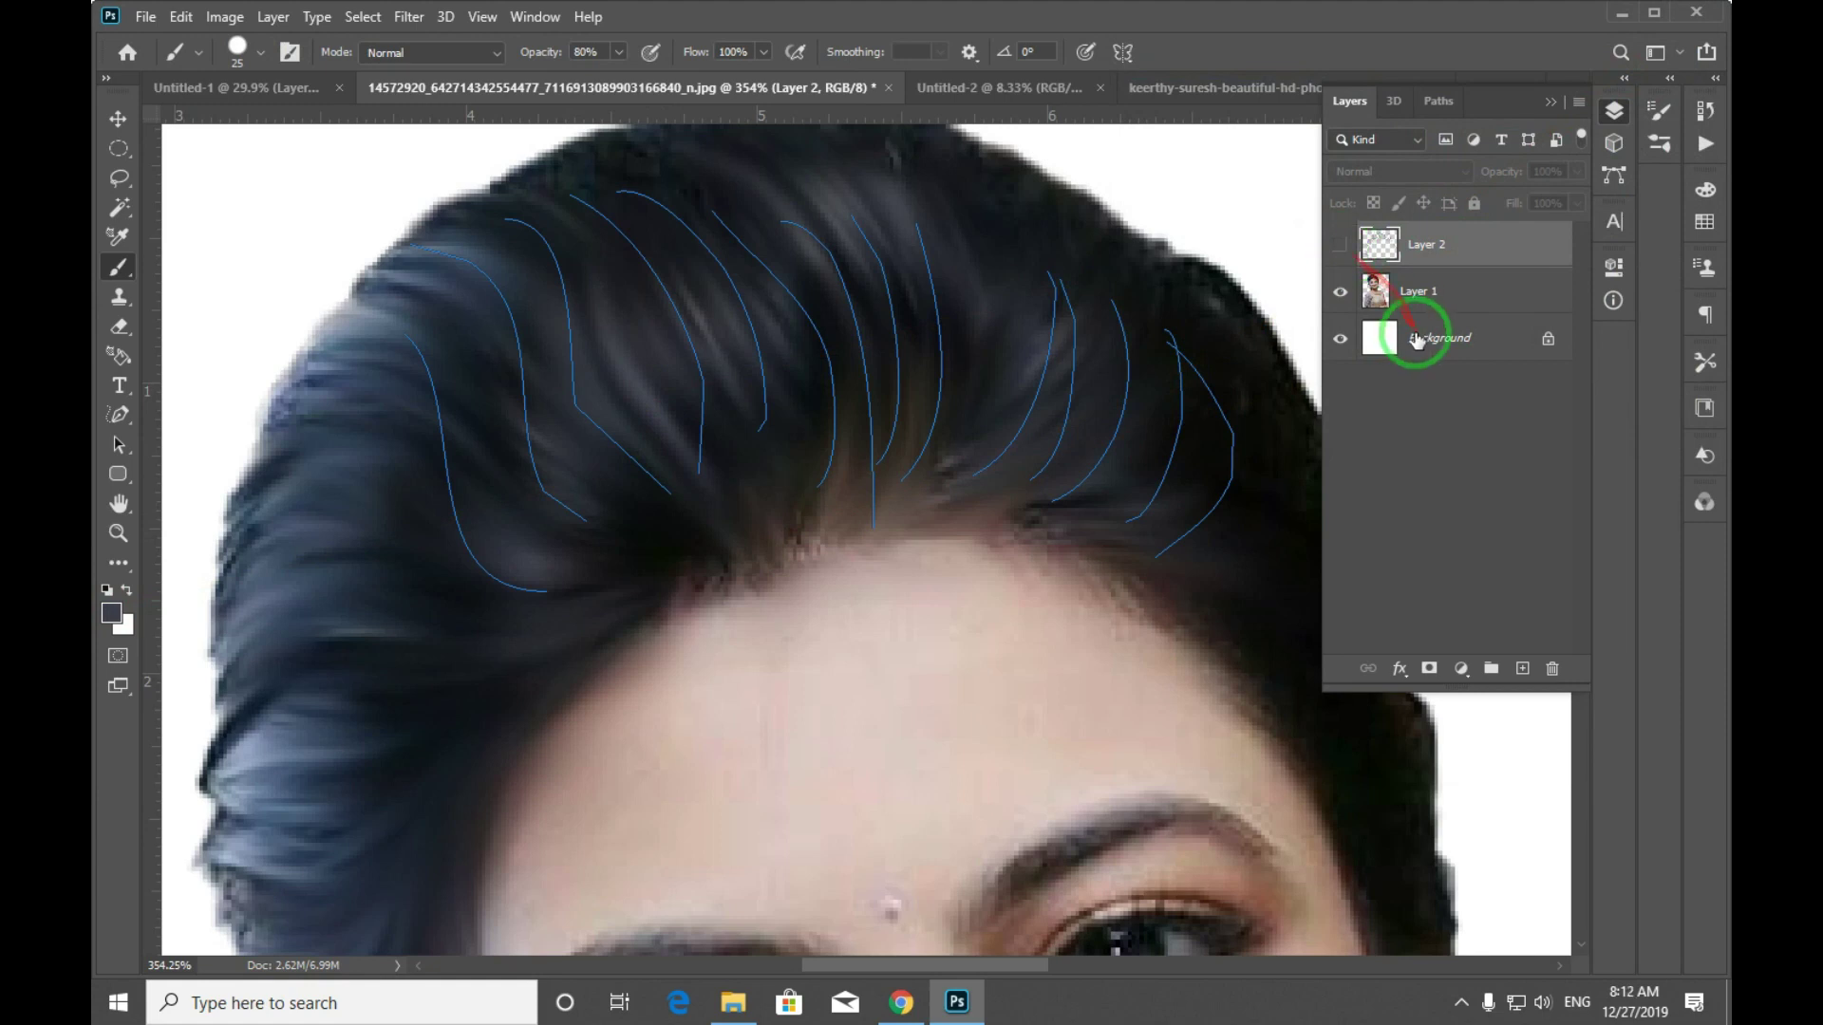
# Add Layer 3, shrink the brush, and try brush presets with test strands.
pyautogui.hotkey('ctrl', 'shift', 'n')
pyautogui.press('Return')
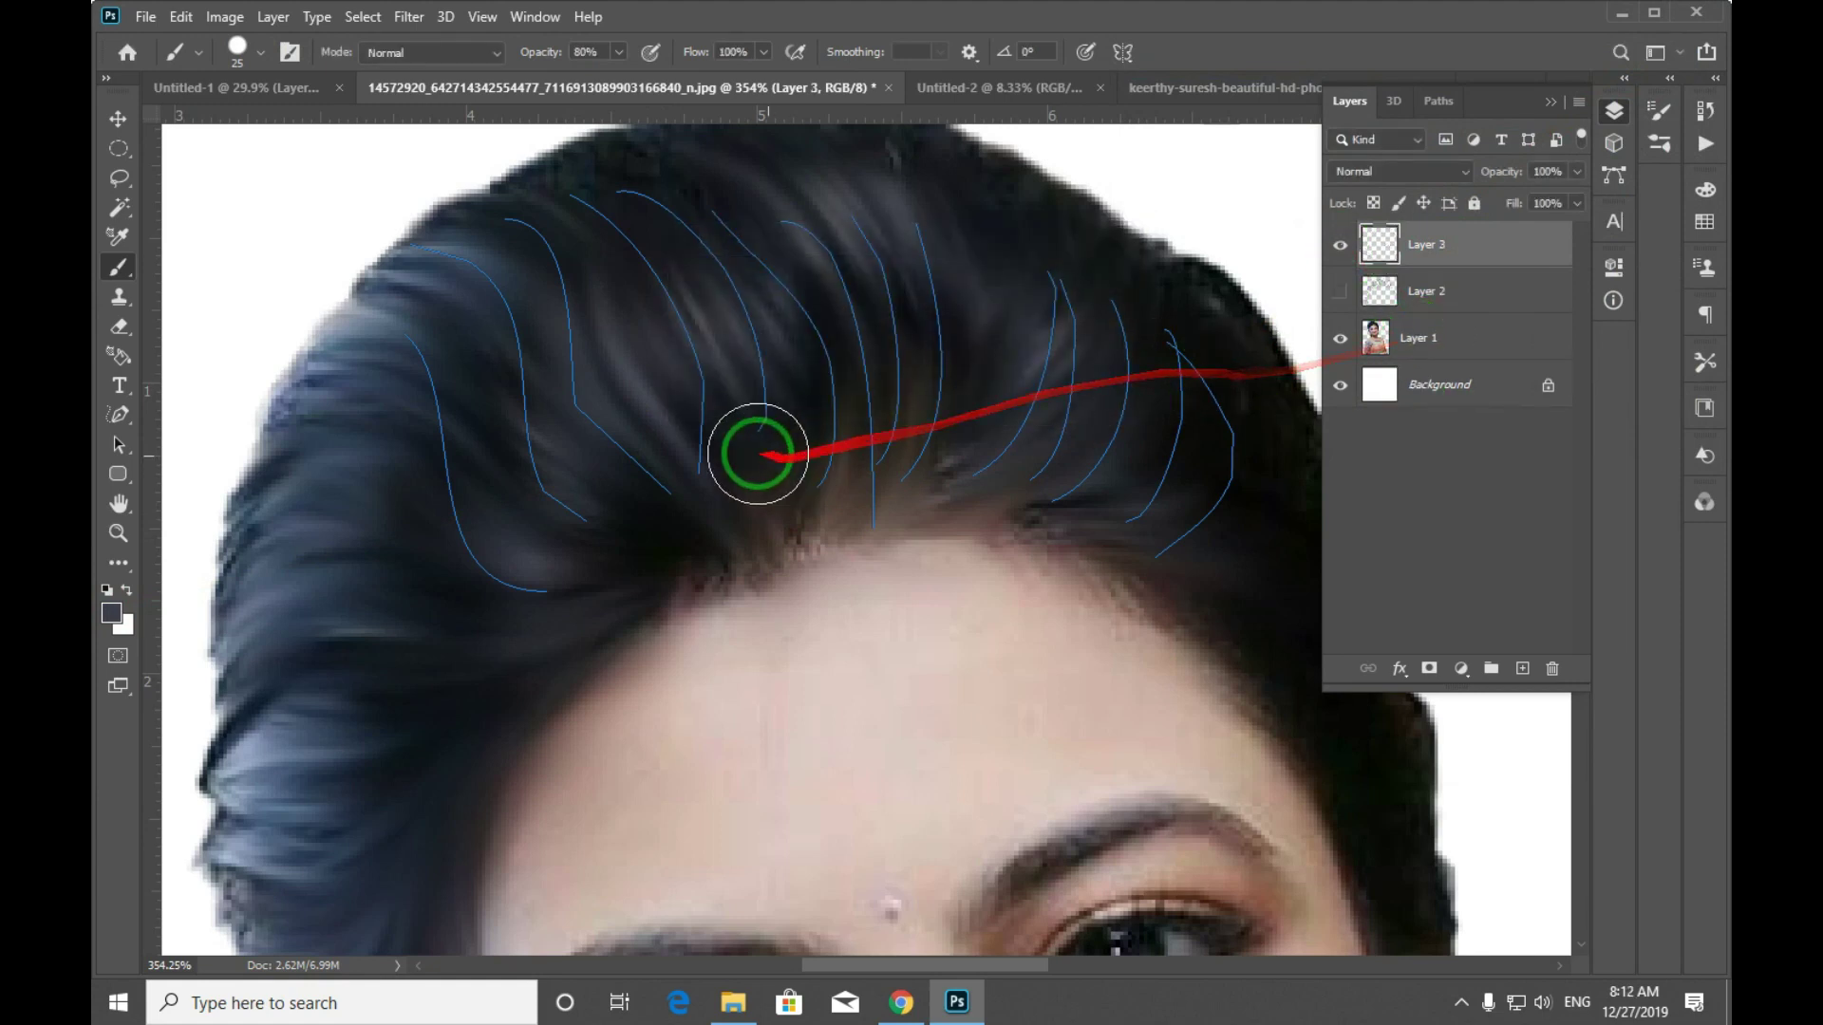
pyautogui.press('[')
pyautogui.press('[')
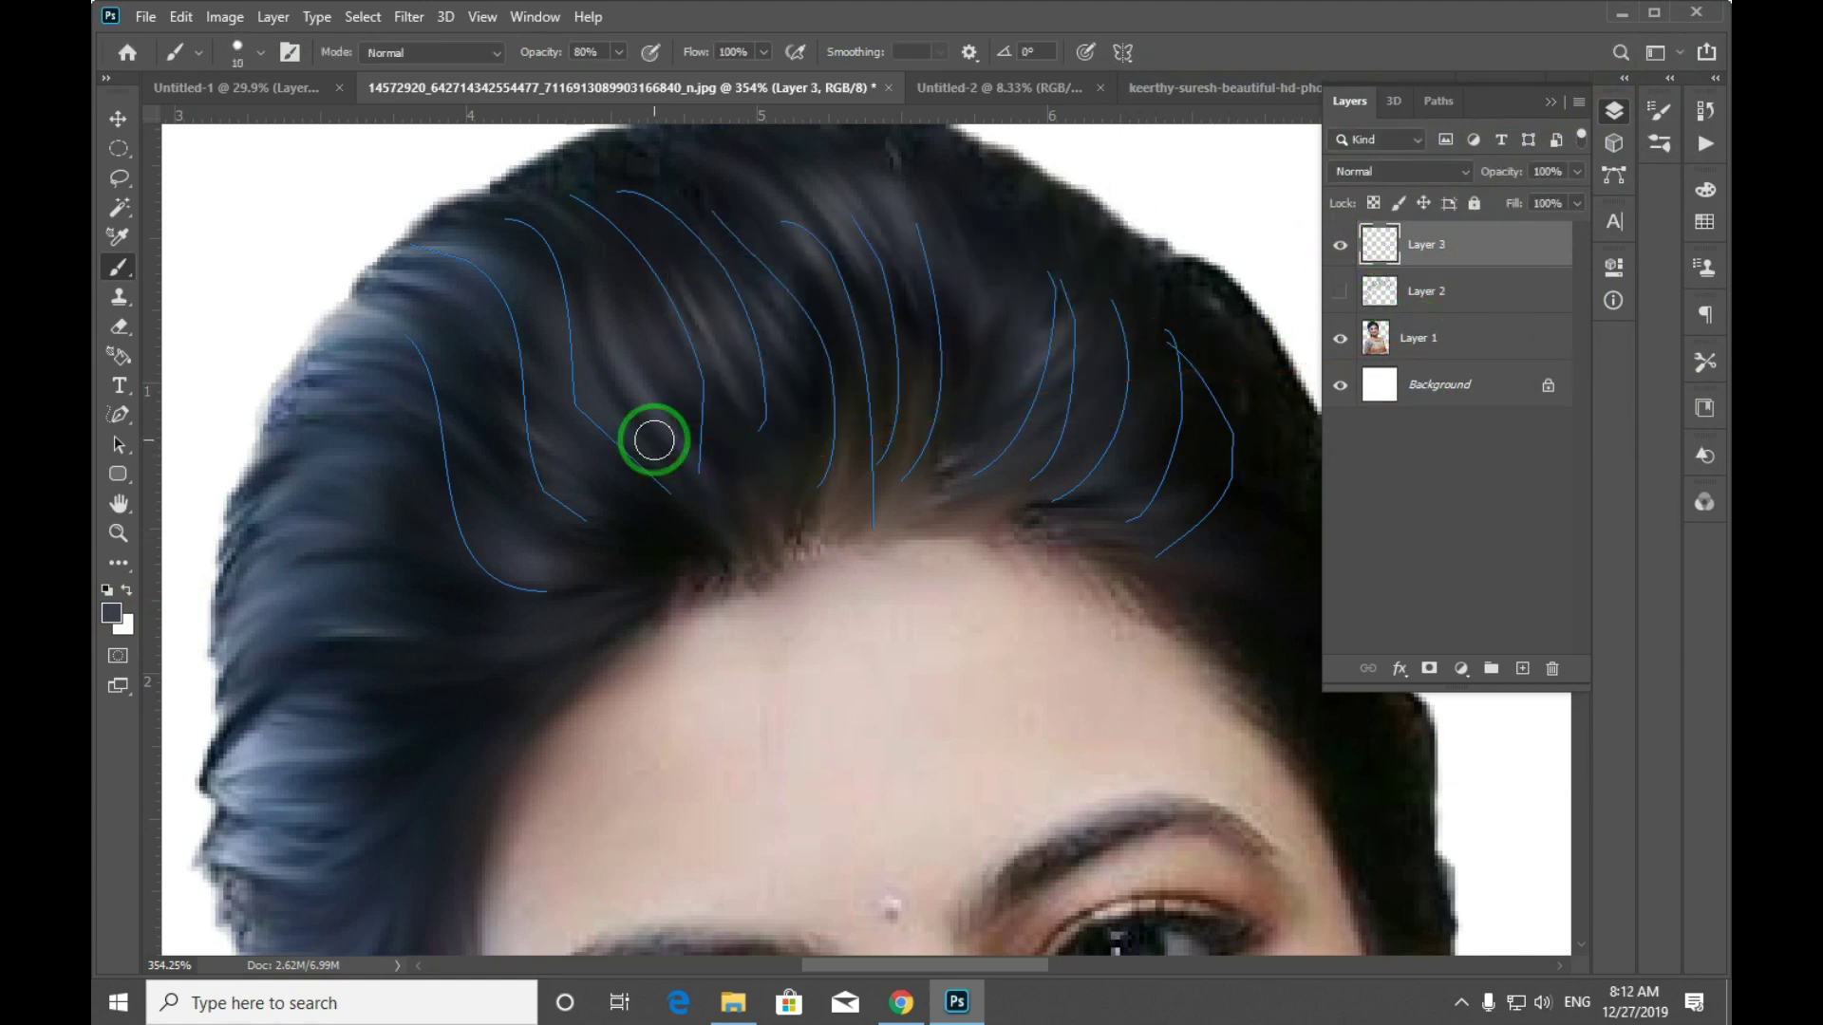
pyautogui.moveTo(665, 462); pyautogui.dragTo(625, 399)
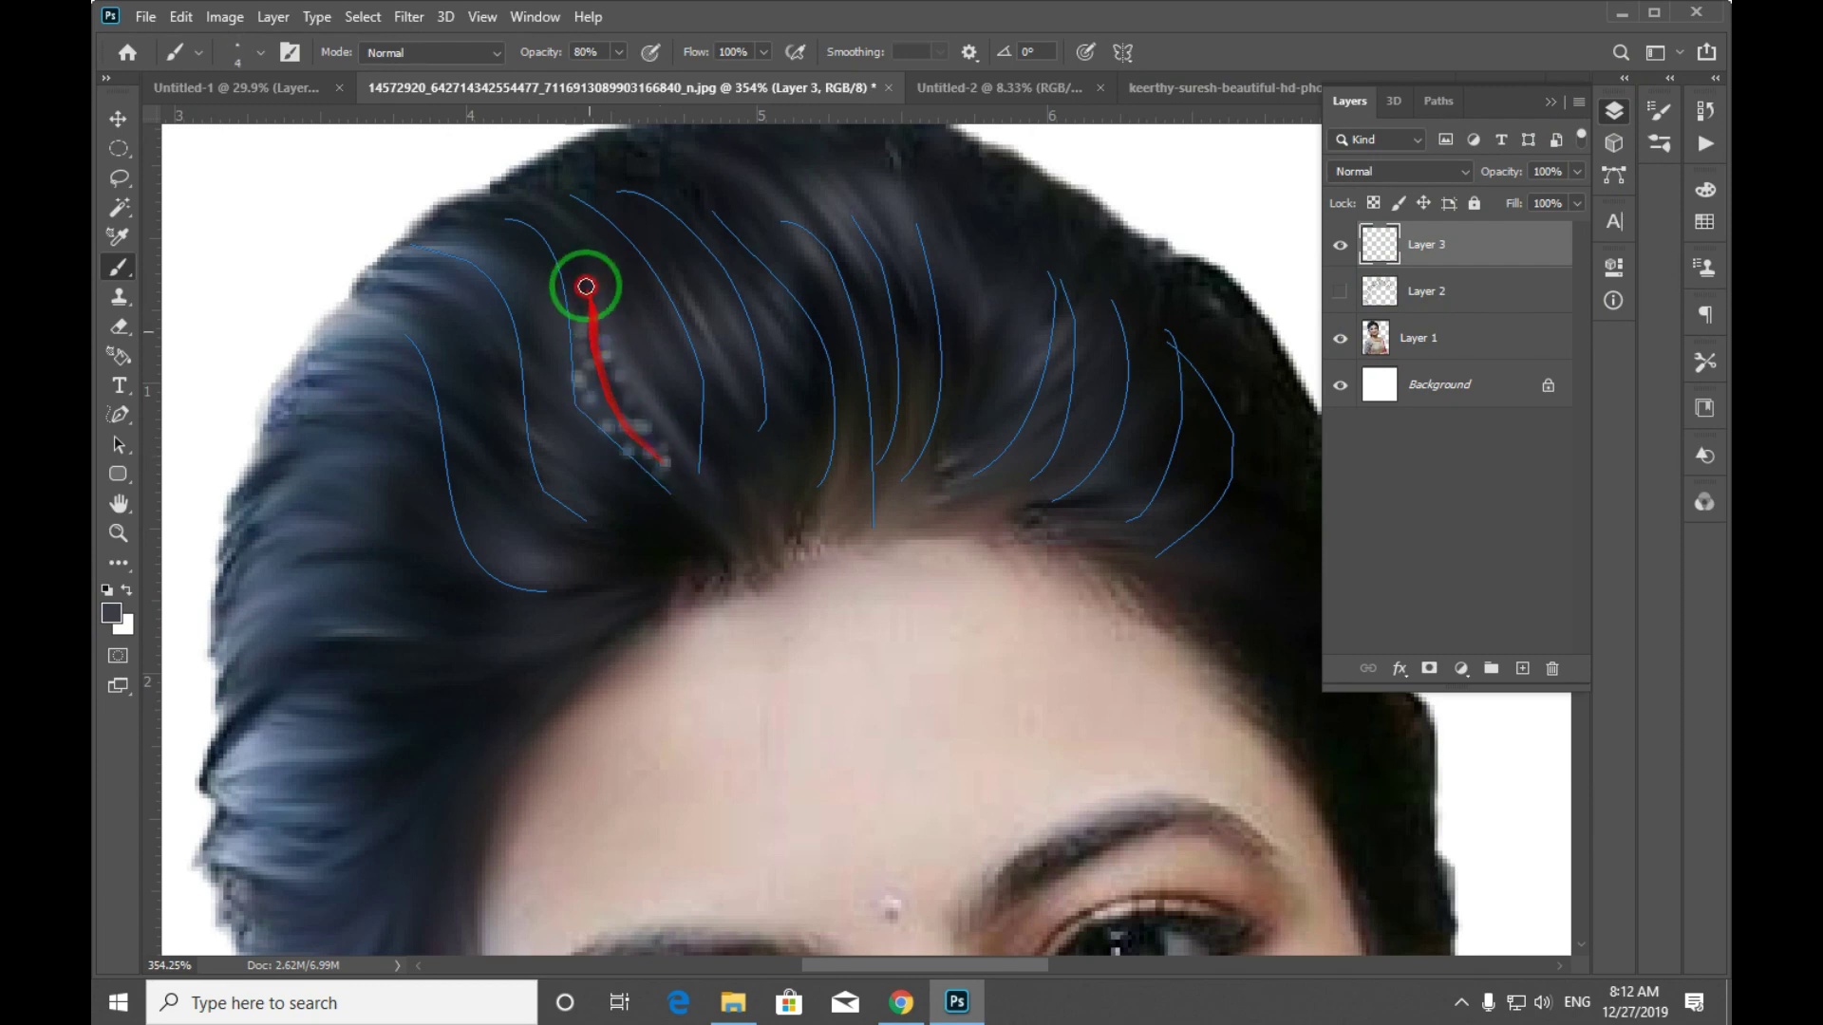
pyautogui.hotkey('ctrl', 'z')
pyautogui.rightClick(610, 387)
pyautogui.doubleClick(1001, 472)
pyautogui.moveTo(747, 431)
pyautogui.mouseDown()
pyautogui.moveTo(777, 595)
pyautogui.moveTo(129, 617)
pyautogui.mouseUp()
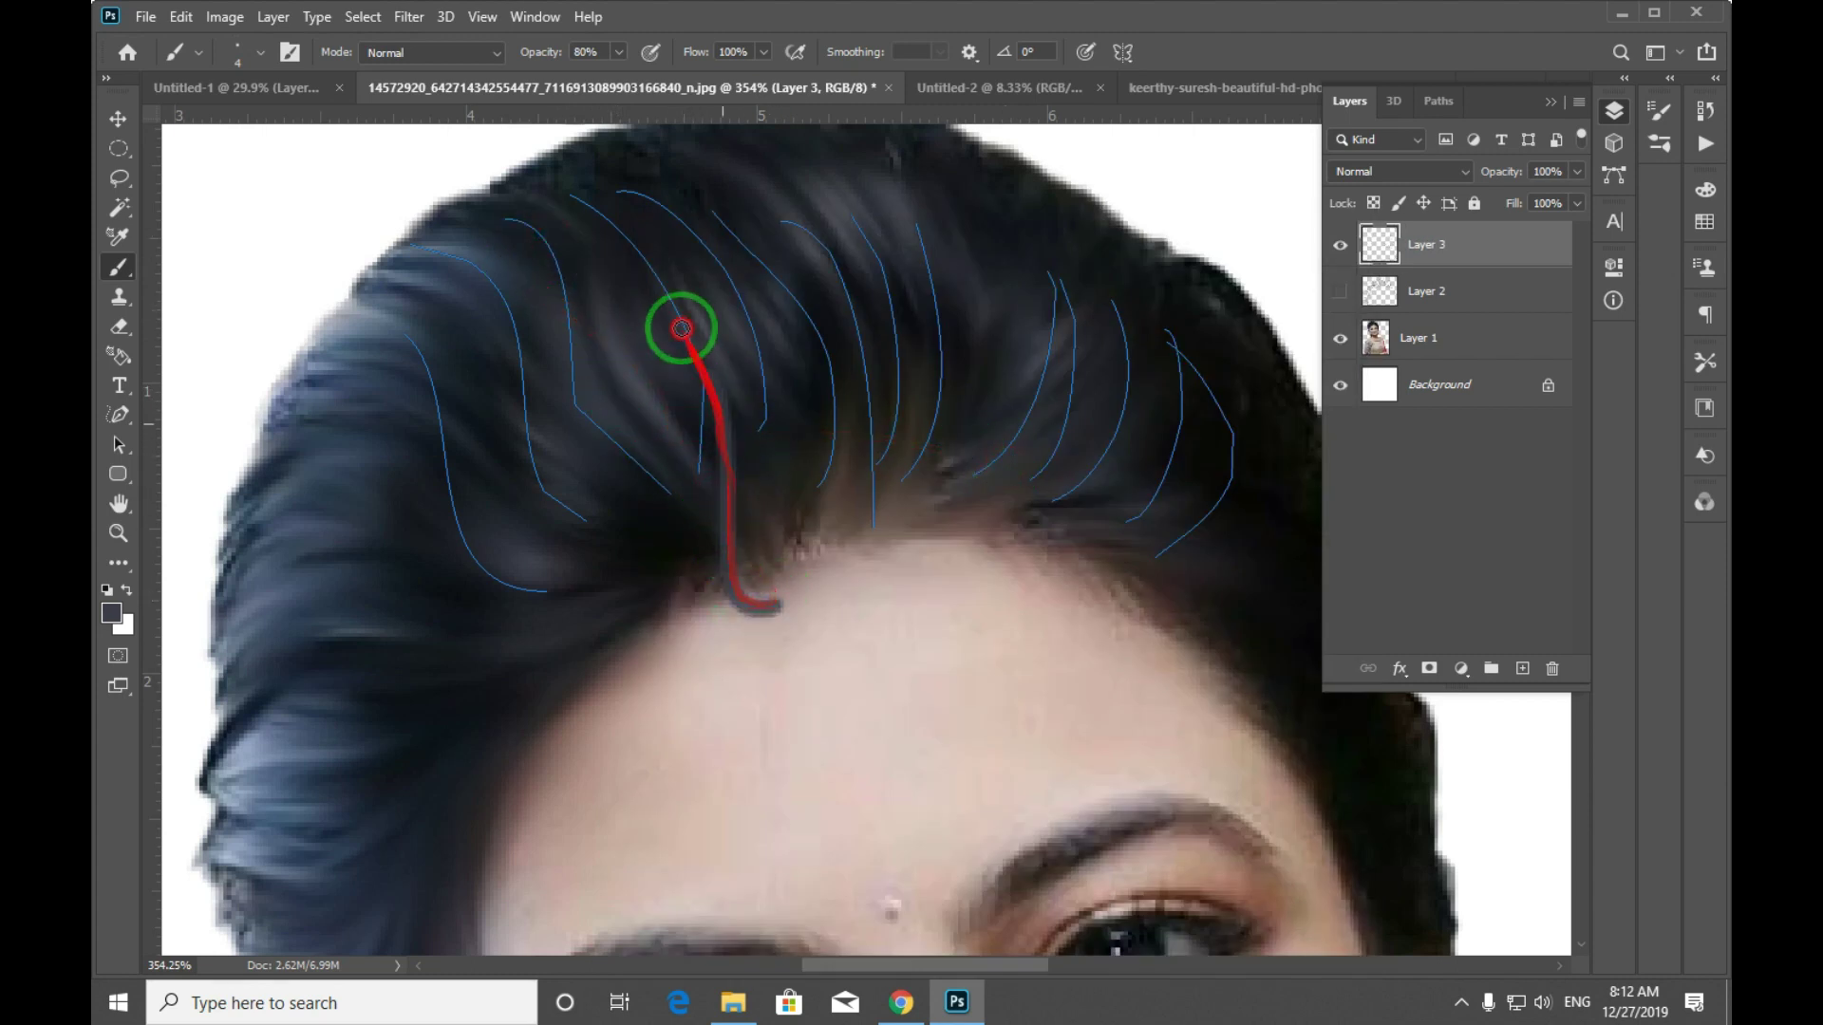
# Set the foreground colour to bright cyan 00d2ff and undo a test stroke.
pyautogui.click(112, 615)
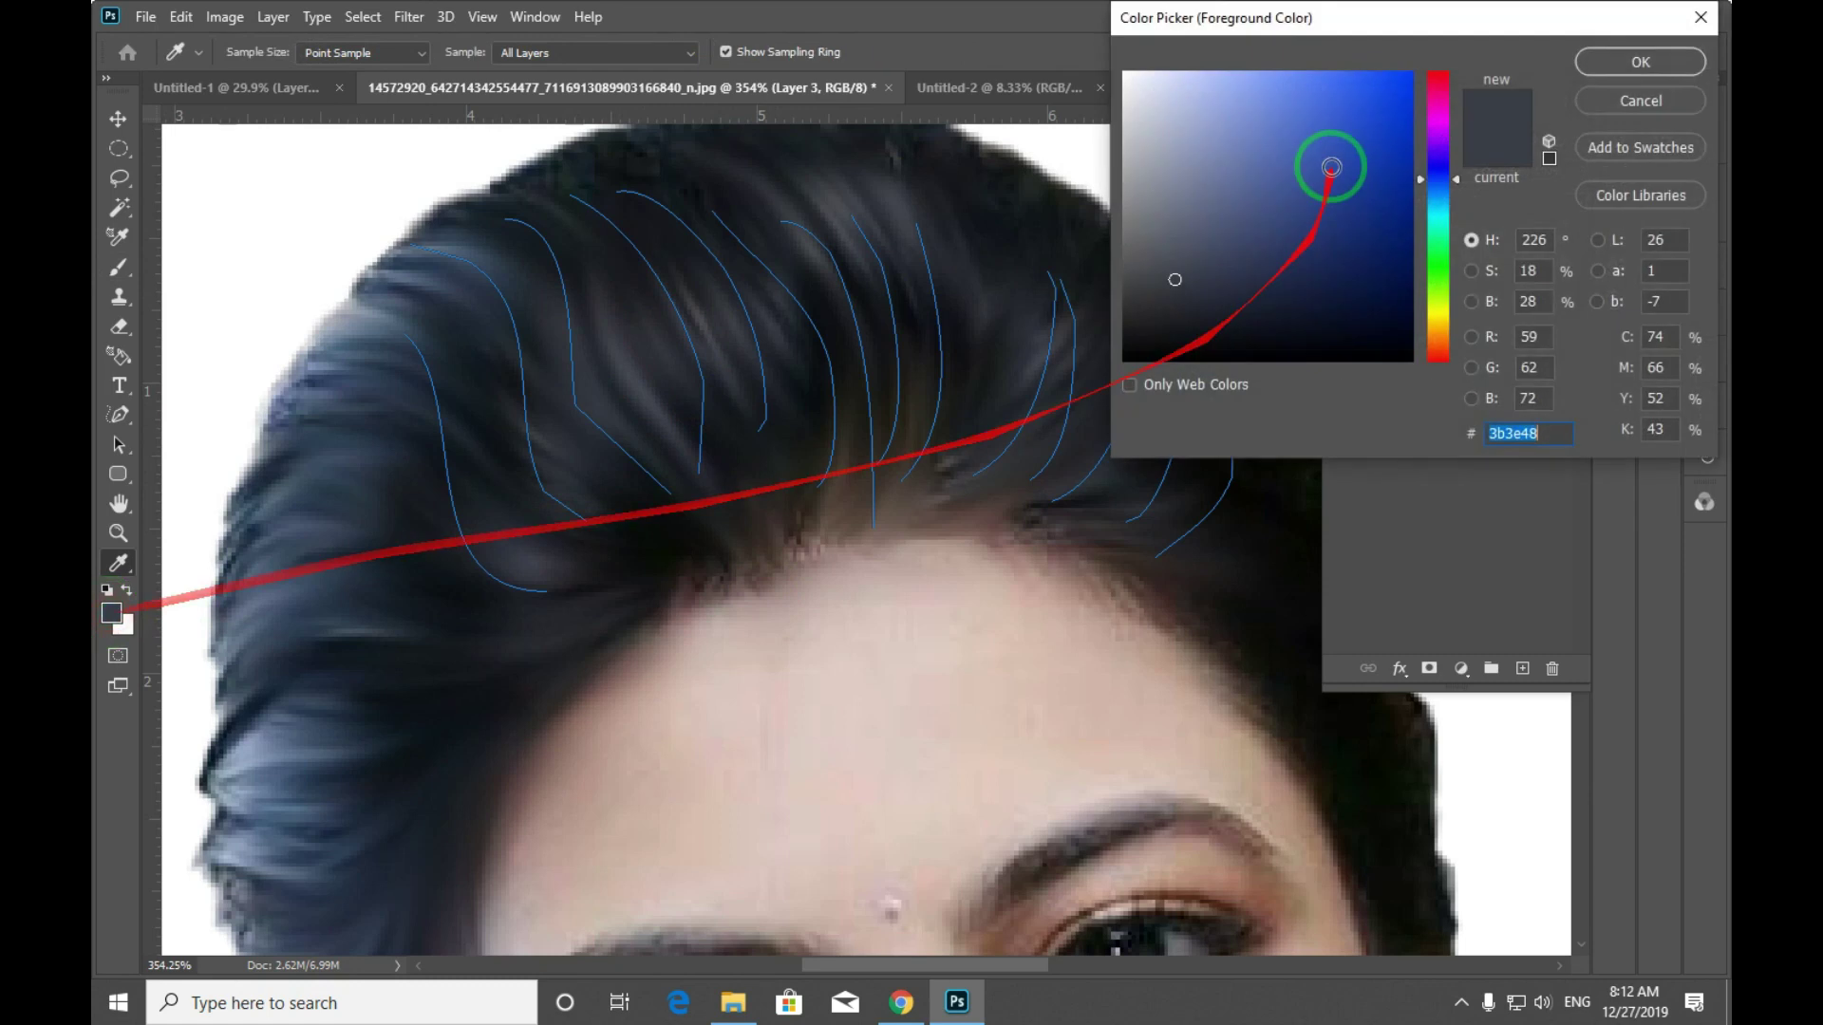
pyautogui.click(1441, 214)
pyautogui.click(1359, 131)
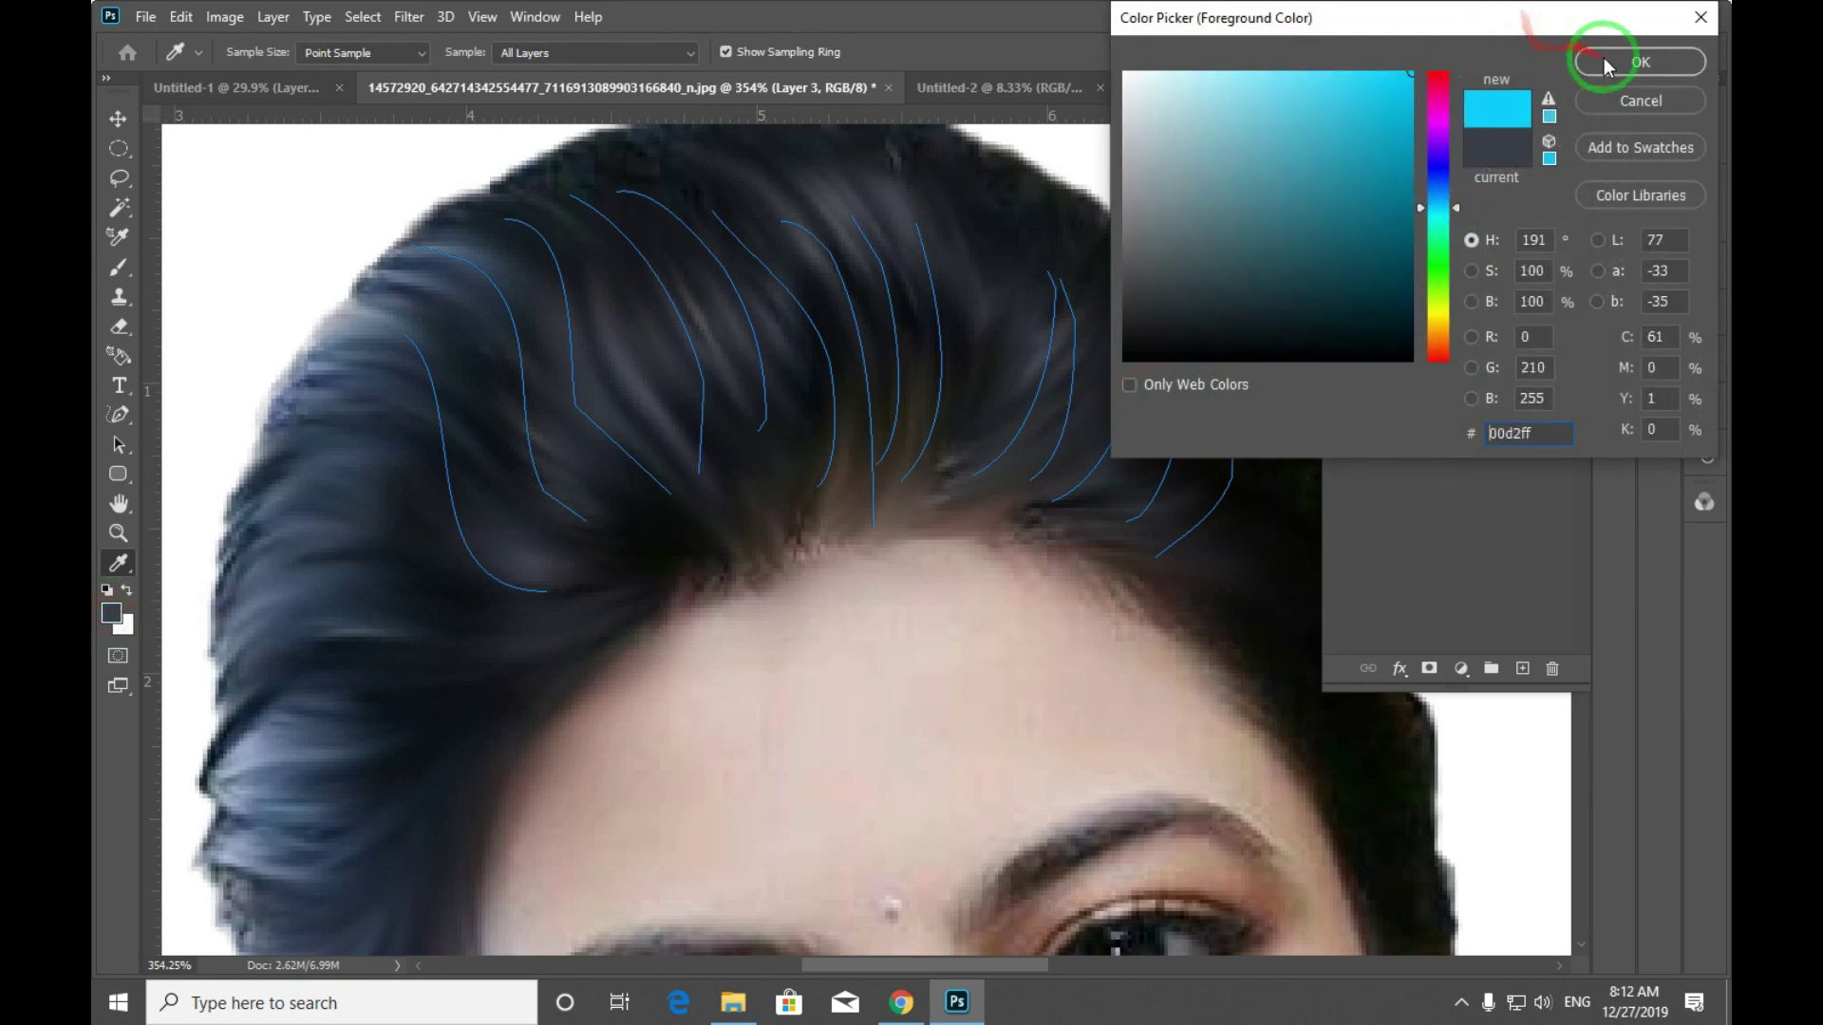
pyautogui.click(1640, 62)
pyautogui.moveTo(785, 479); pyautogui.dragTo(651, 203)
pyautogui.hotkey('ctrl', 'z')
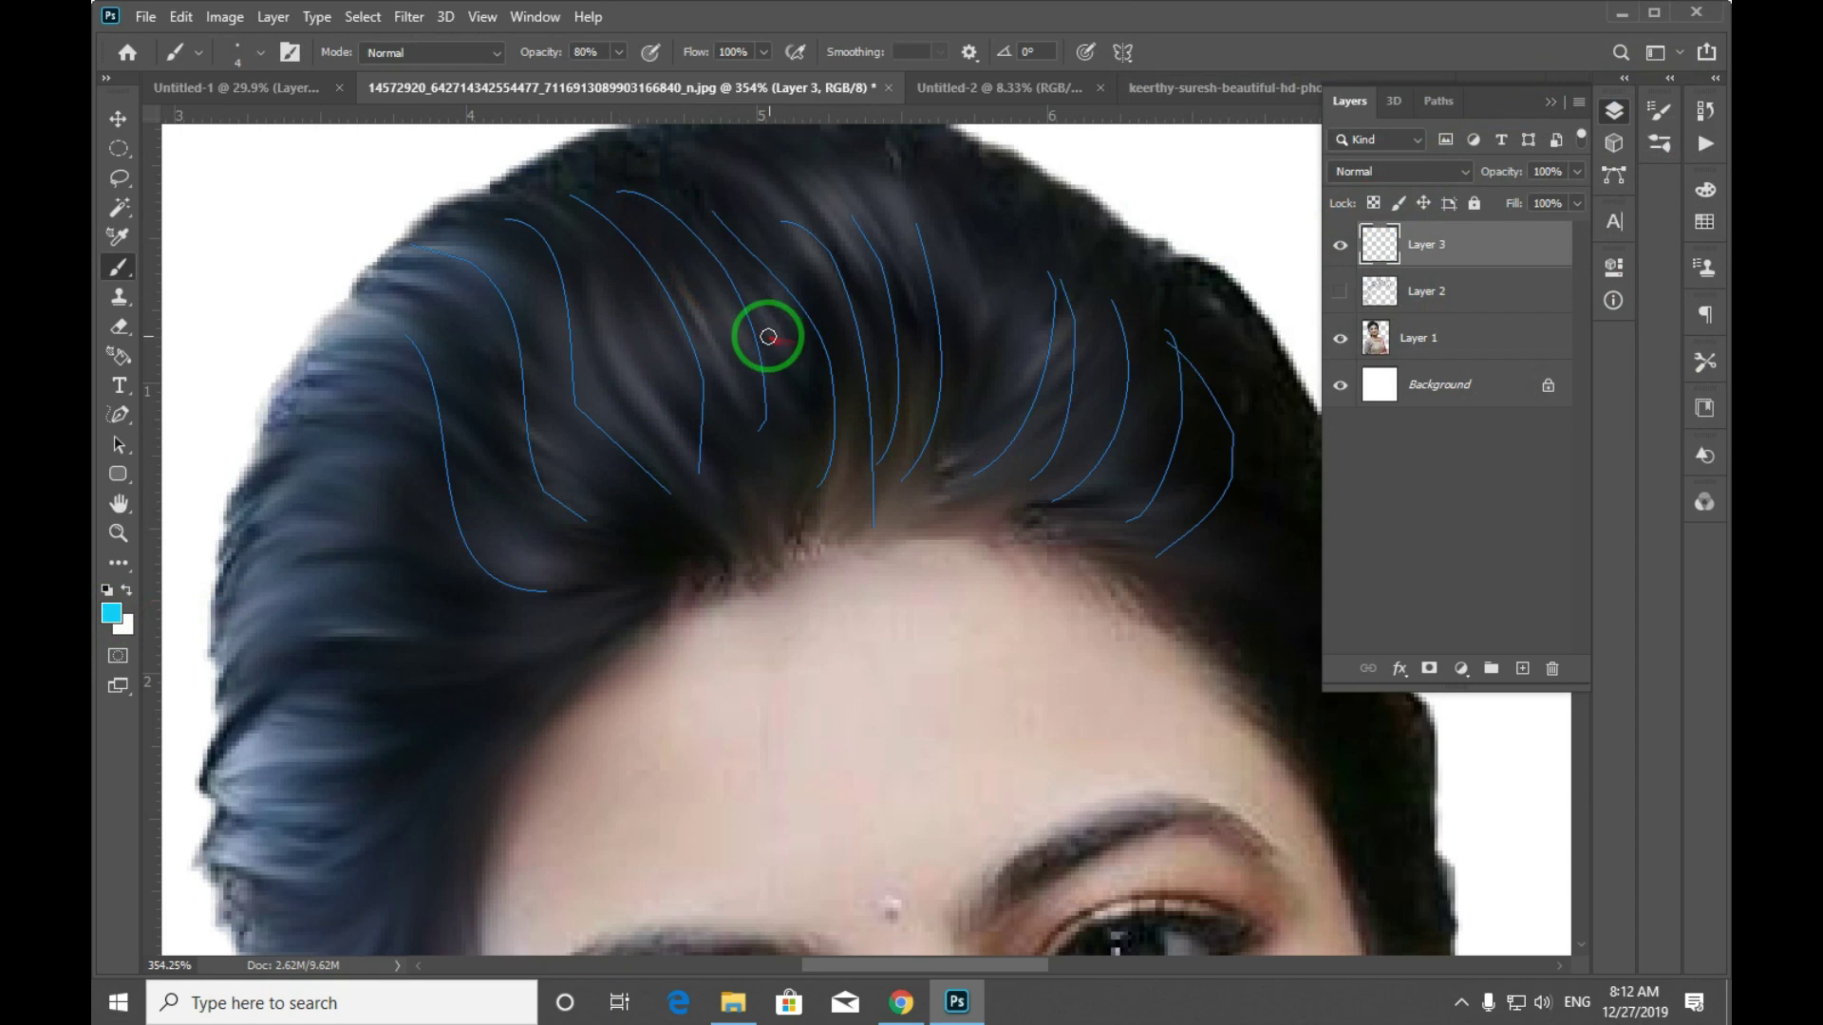
# Stroke the hair paths with the brush, then undo the overly thick cyan result.
pyautogui.press('p')
pyautogui.moveTo(776, 327); pyautogui.dragTo(824, 330)
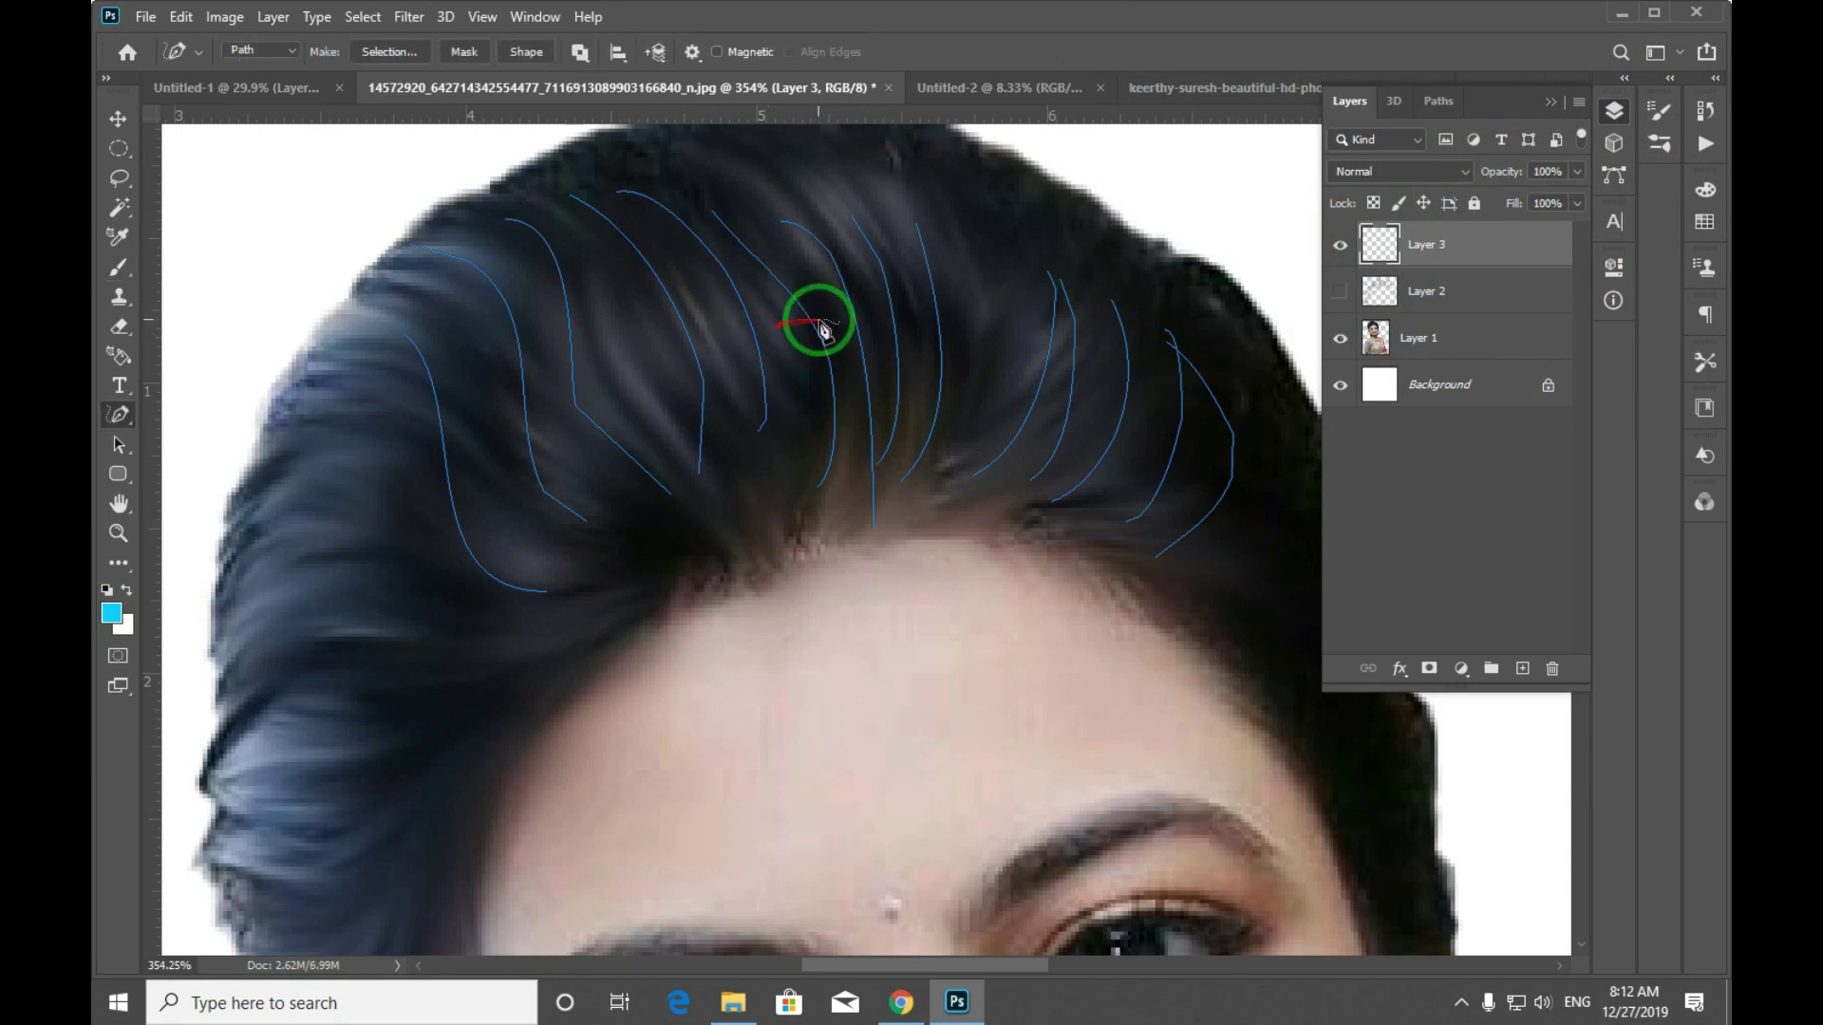
pyautogui.rightClick(829, 329)
pyautogui.click(936, 476)
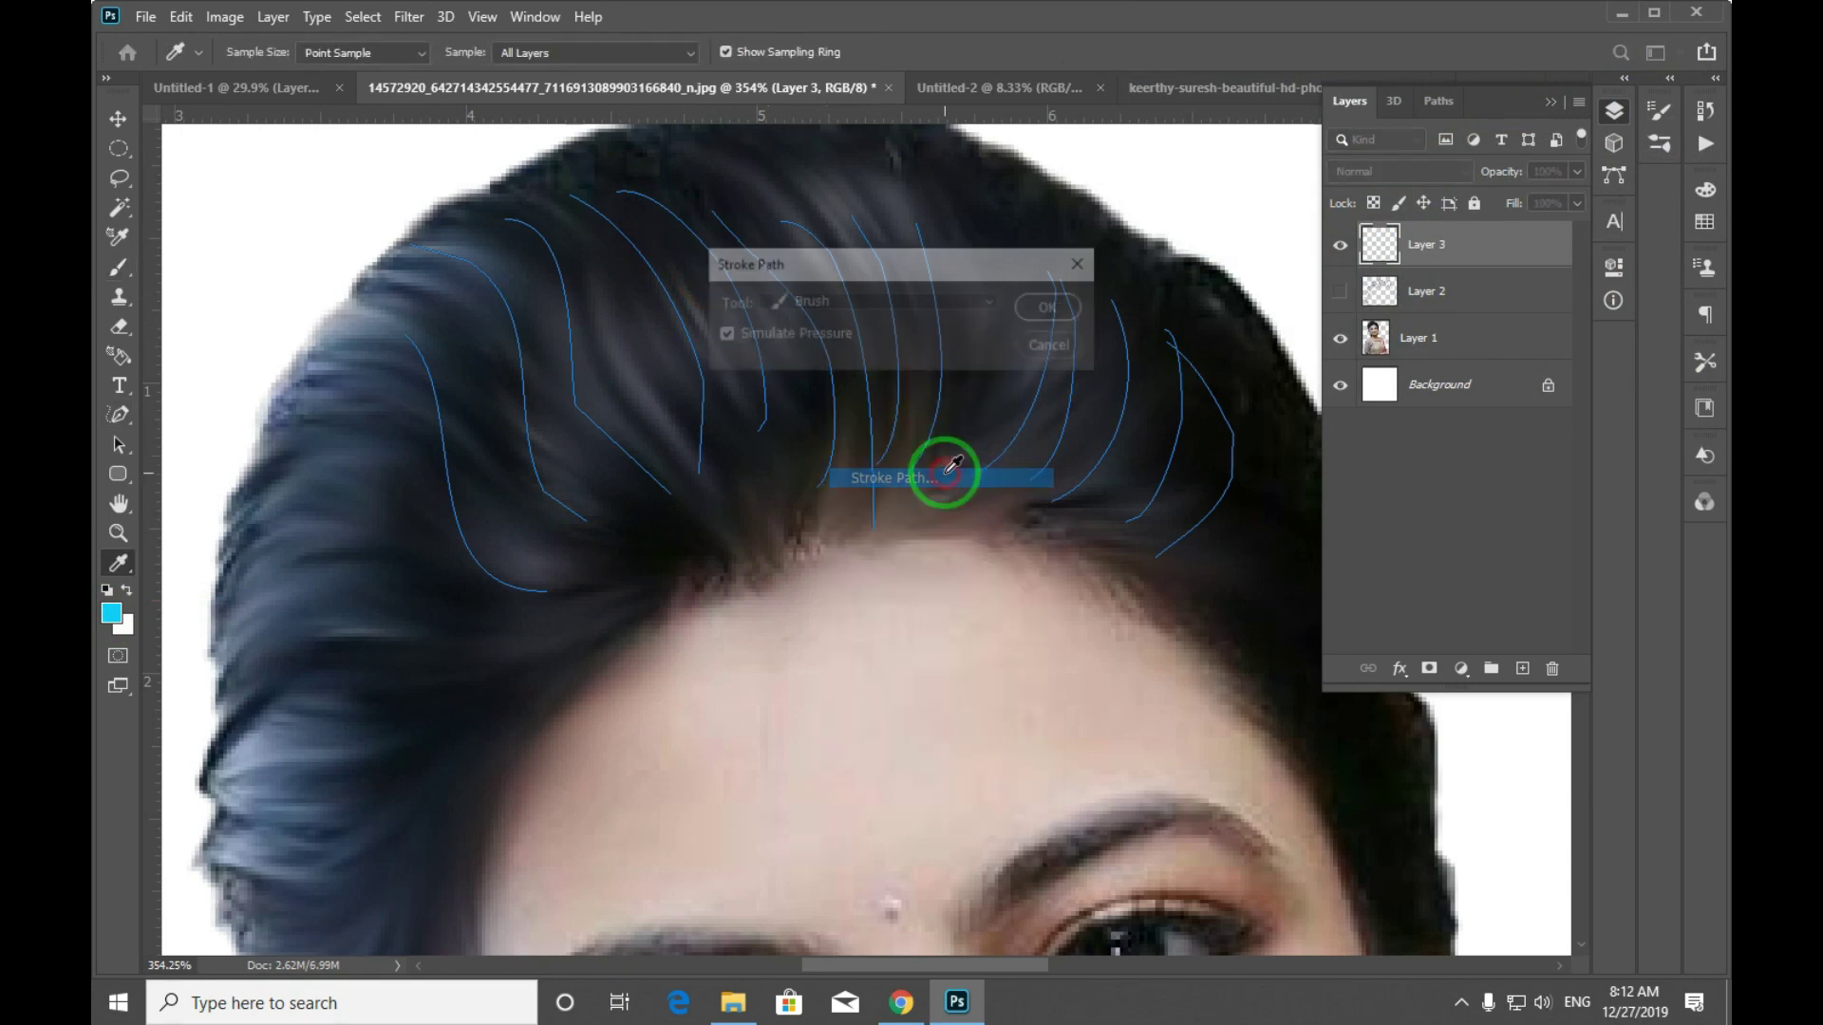
pyautogui.click(1051, 310)
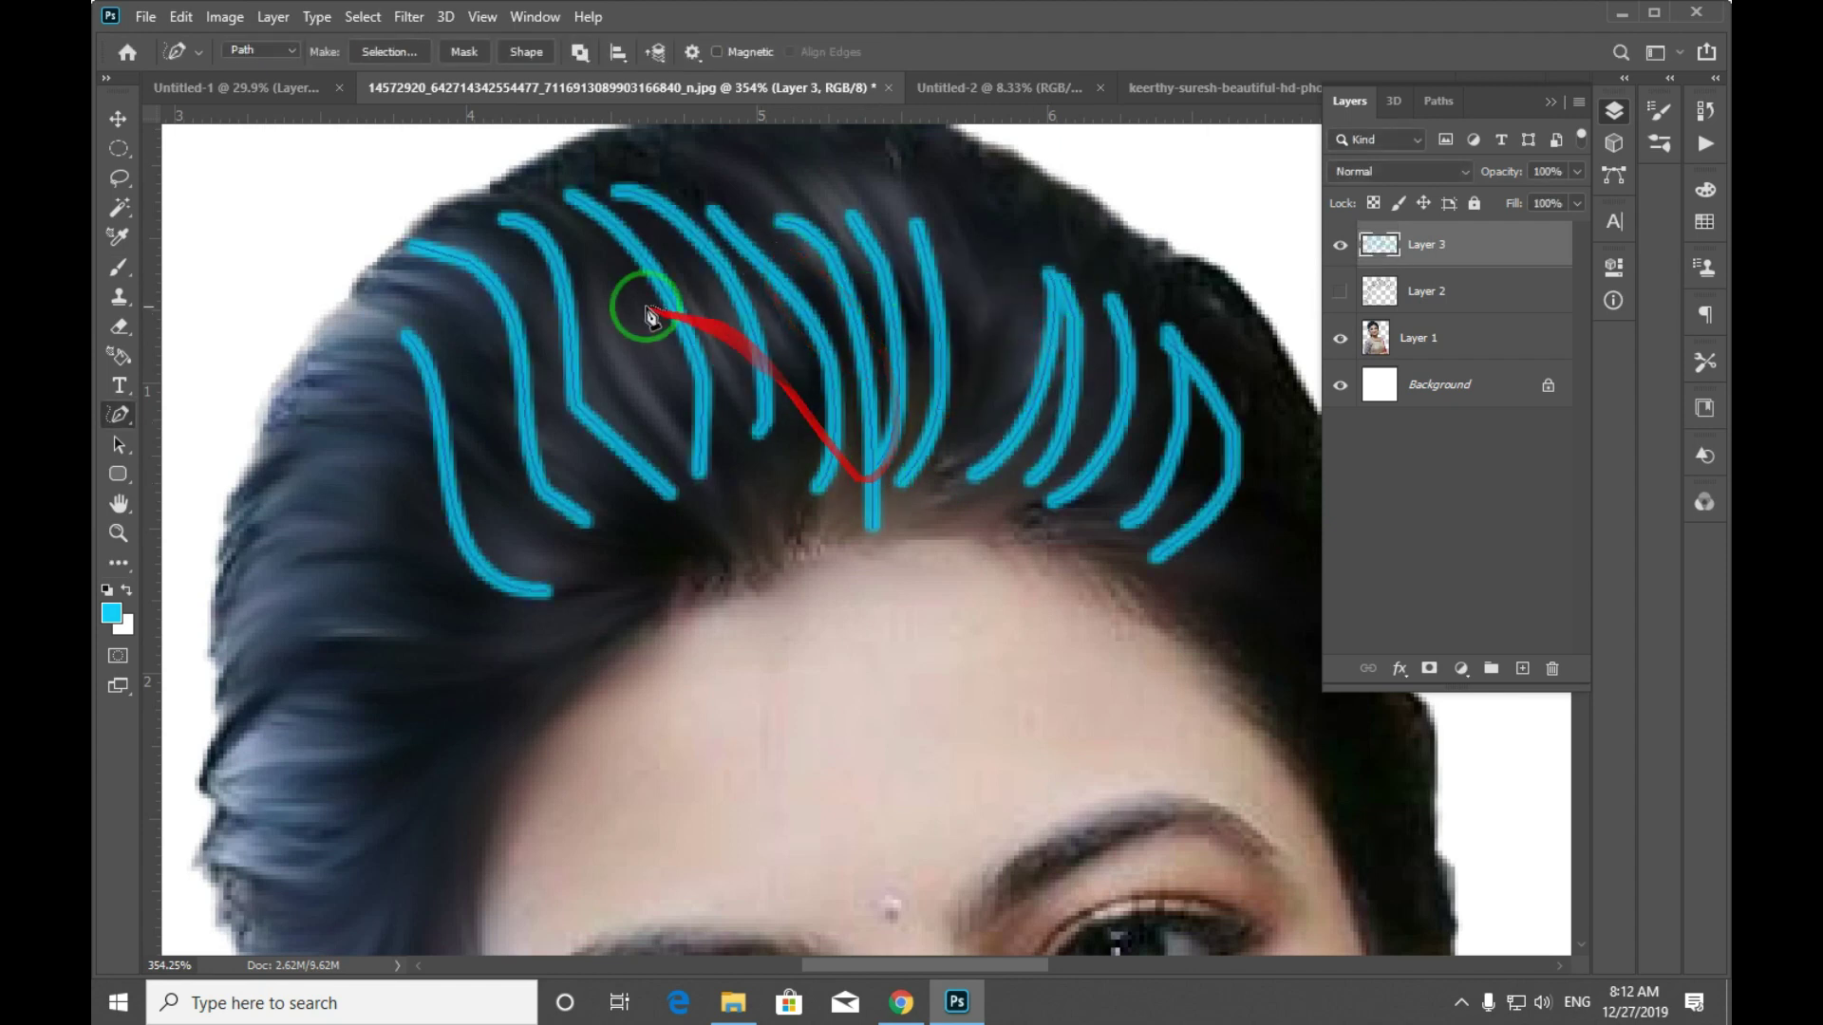
pyautogui.hotkey('ctrl', 'z')
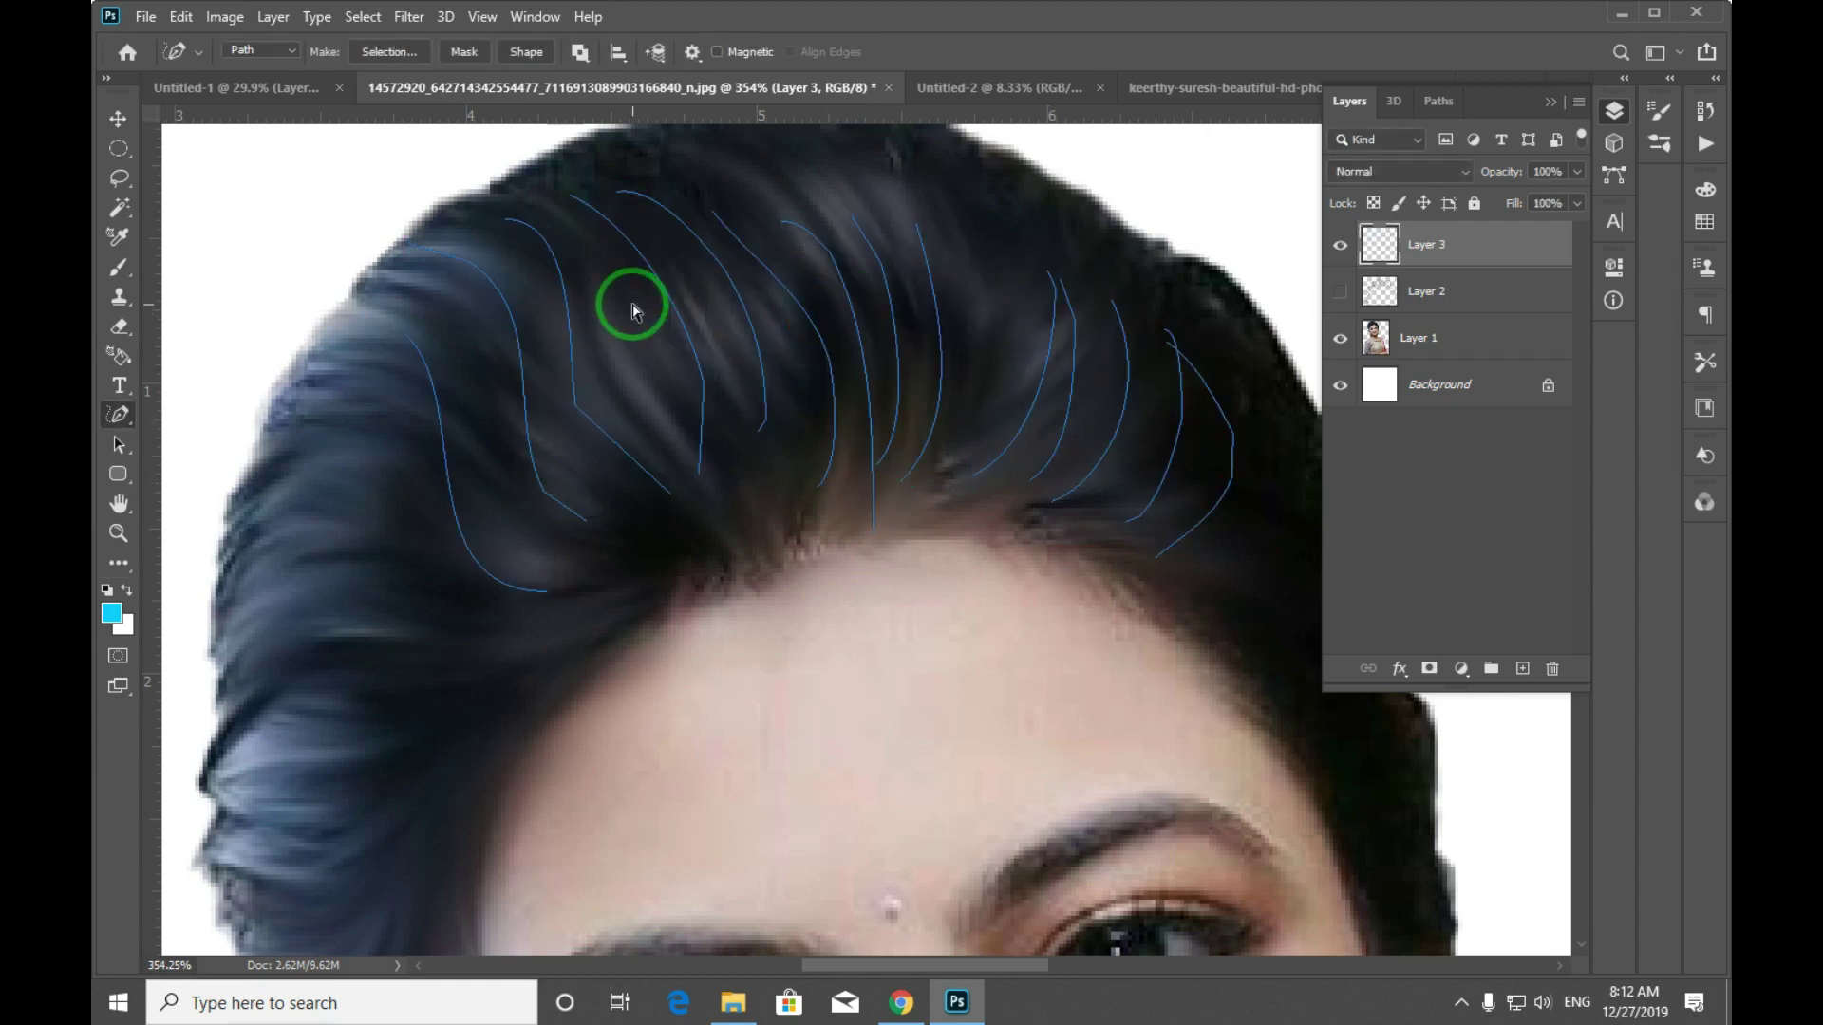
# Enable Shape Dynamics with brush size controlled by Pen Pressure.
pyautogui.press('b')
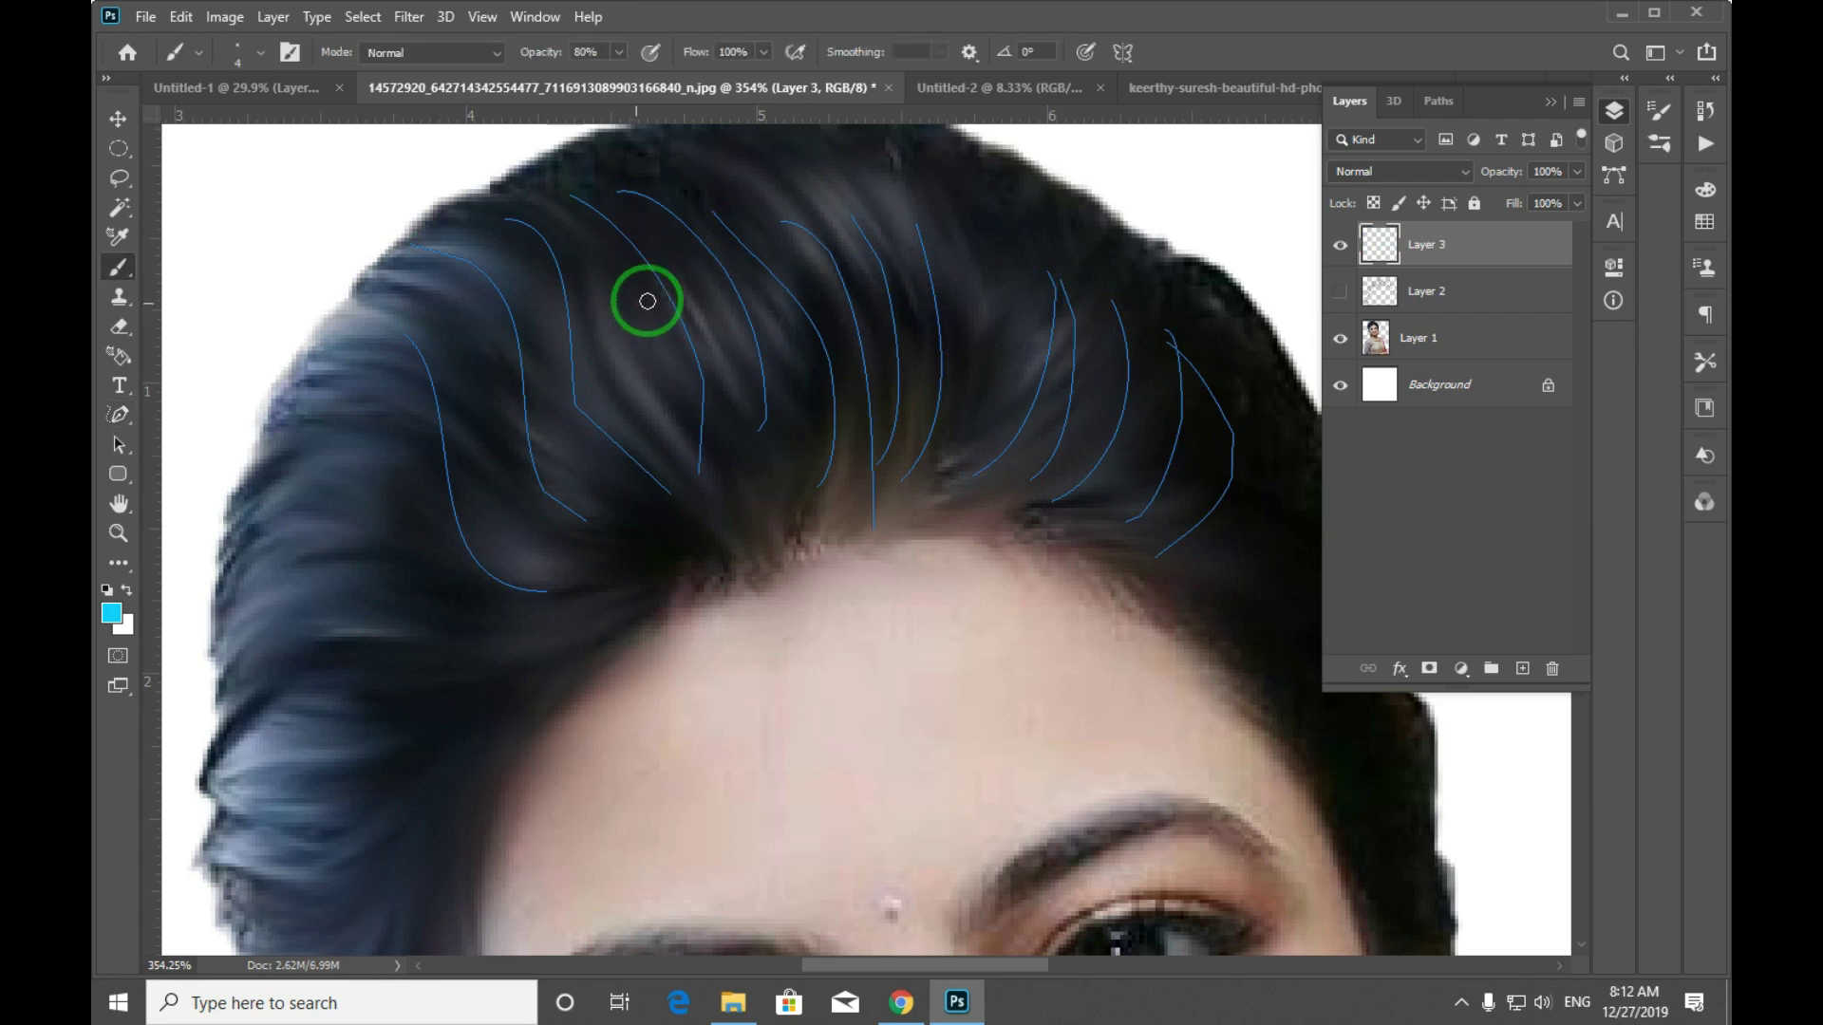
pyautogui.press('F5')
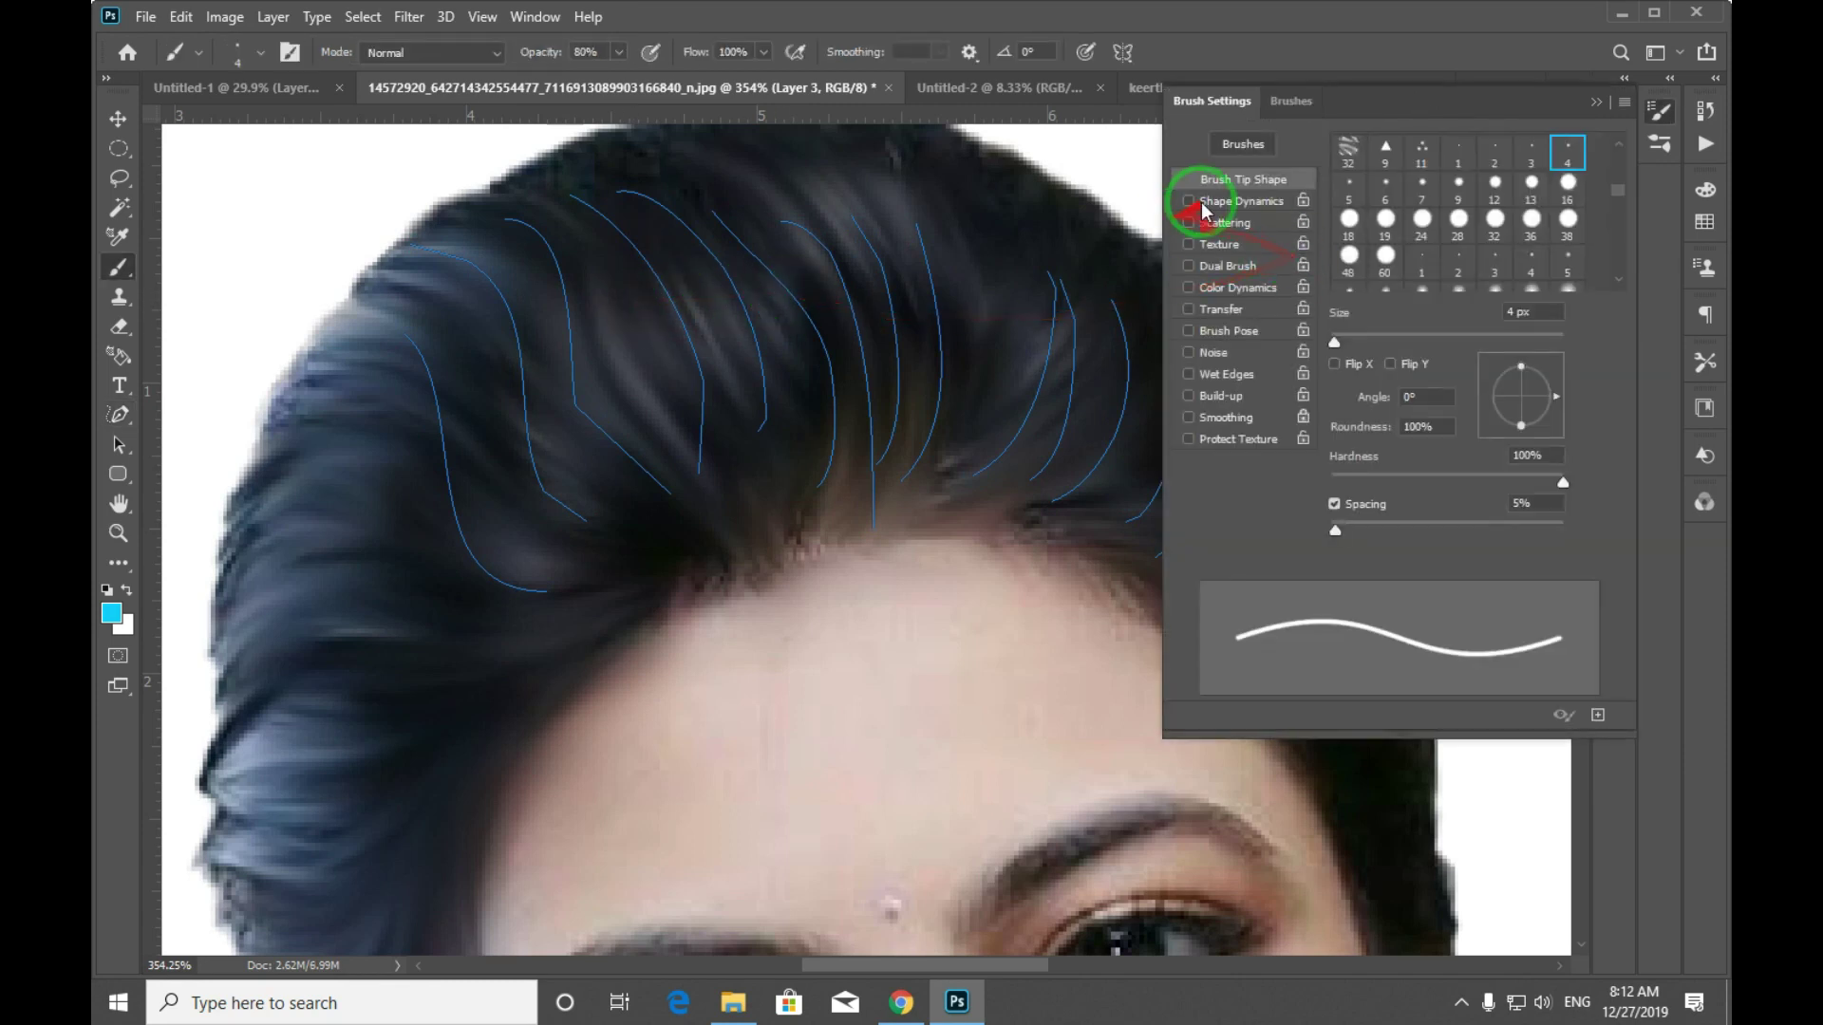
pyautogui.click(1220, 203)
pyautogui.click(1440, 195)
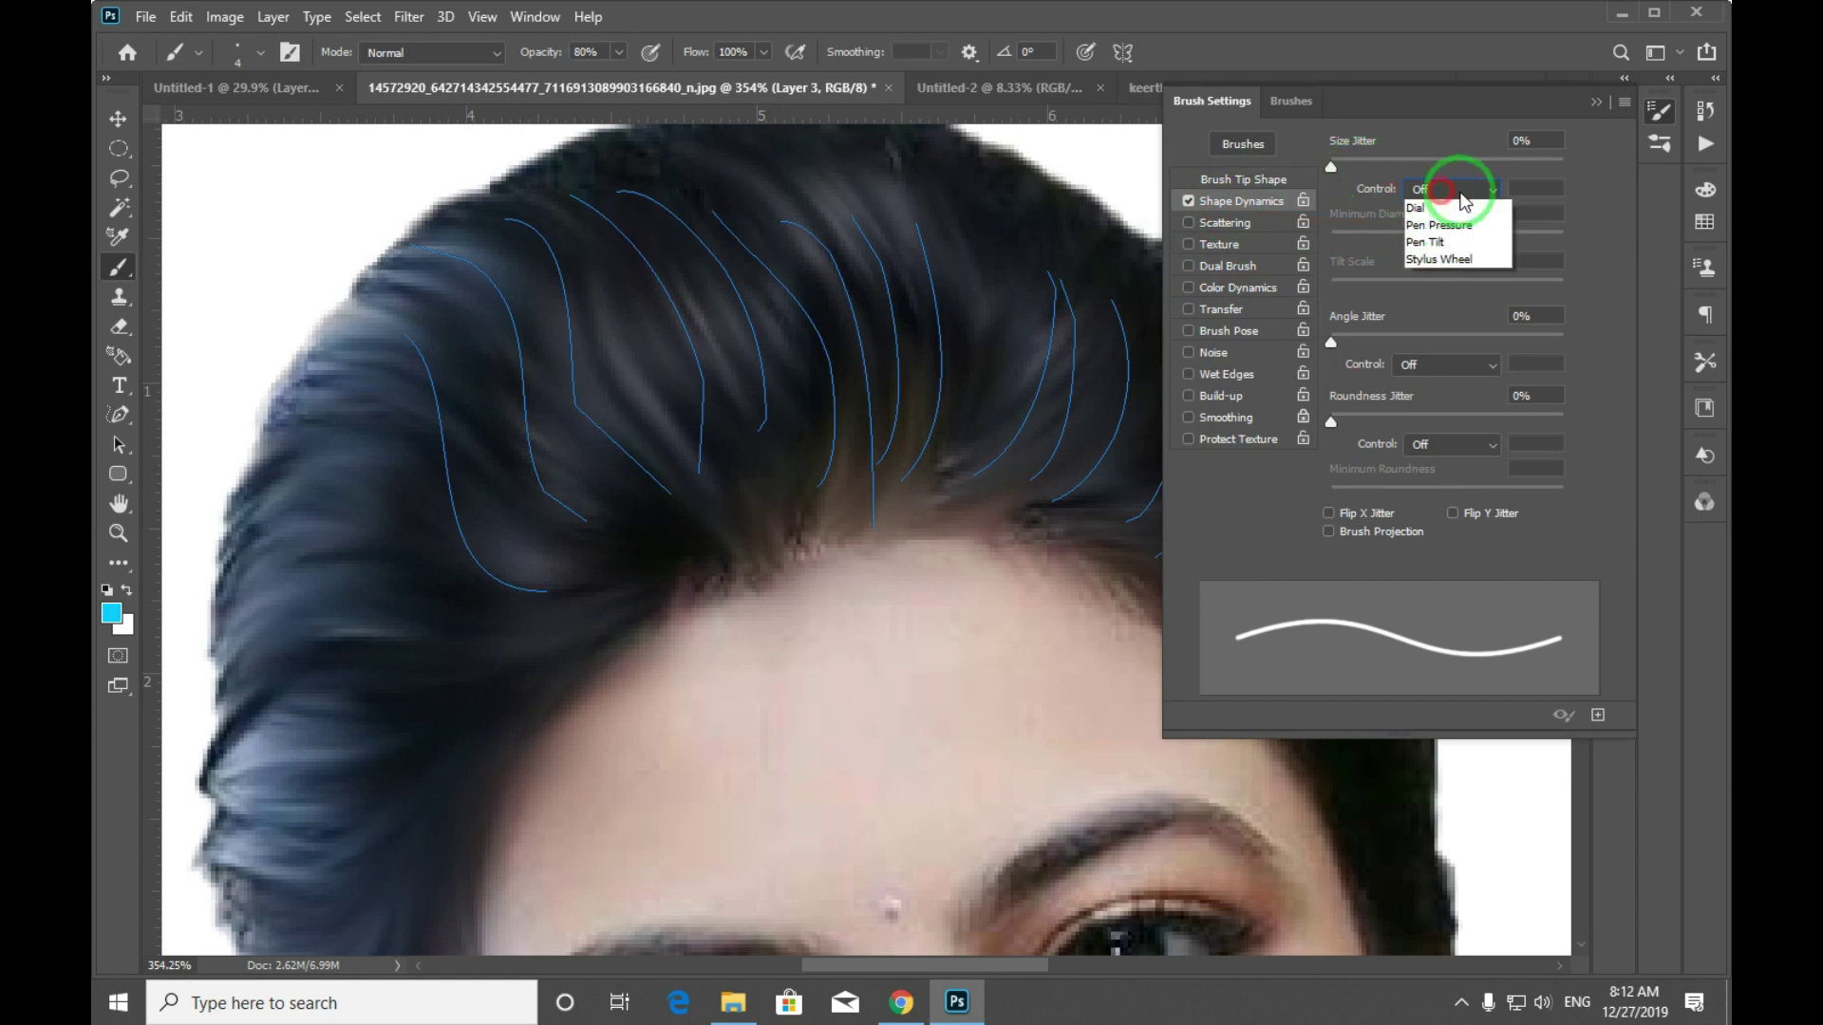
pyautogui.click(1464, 264)
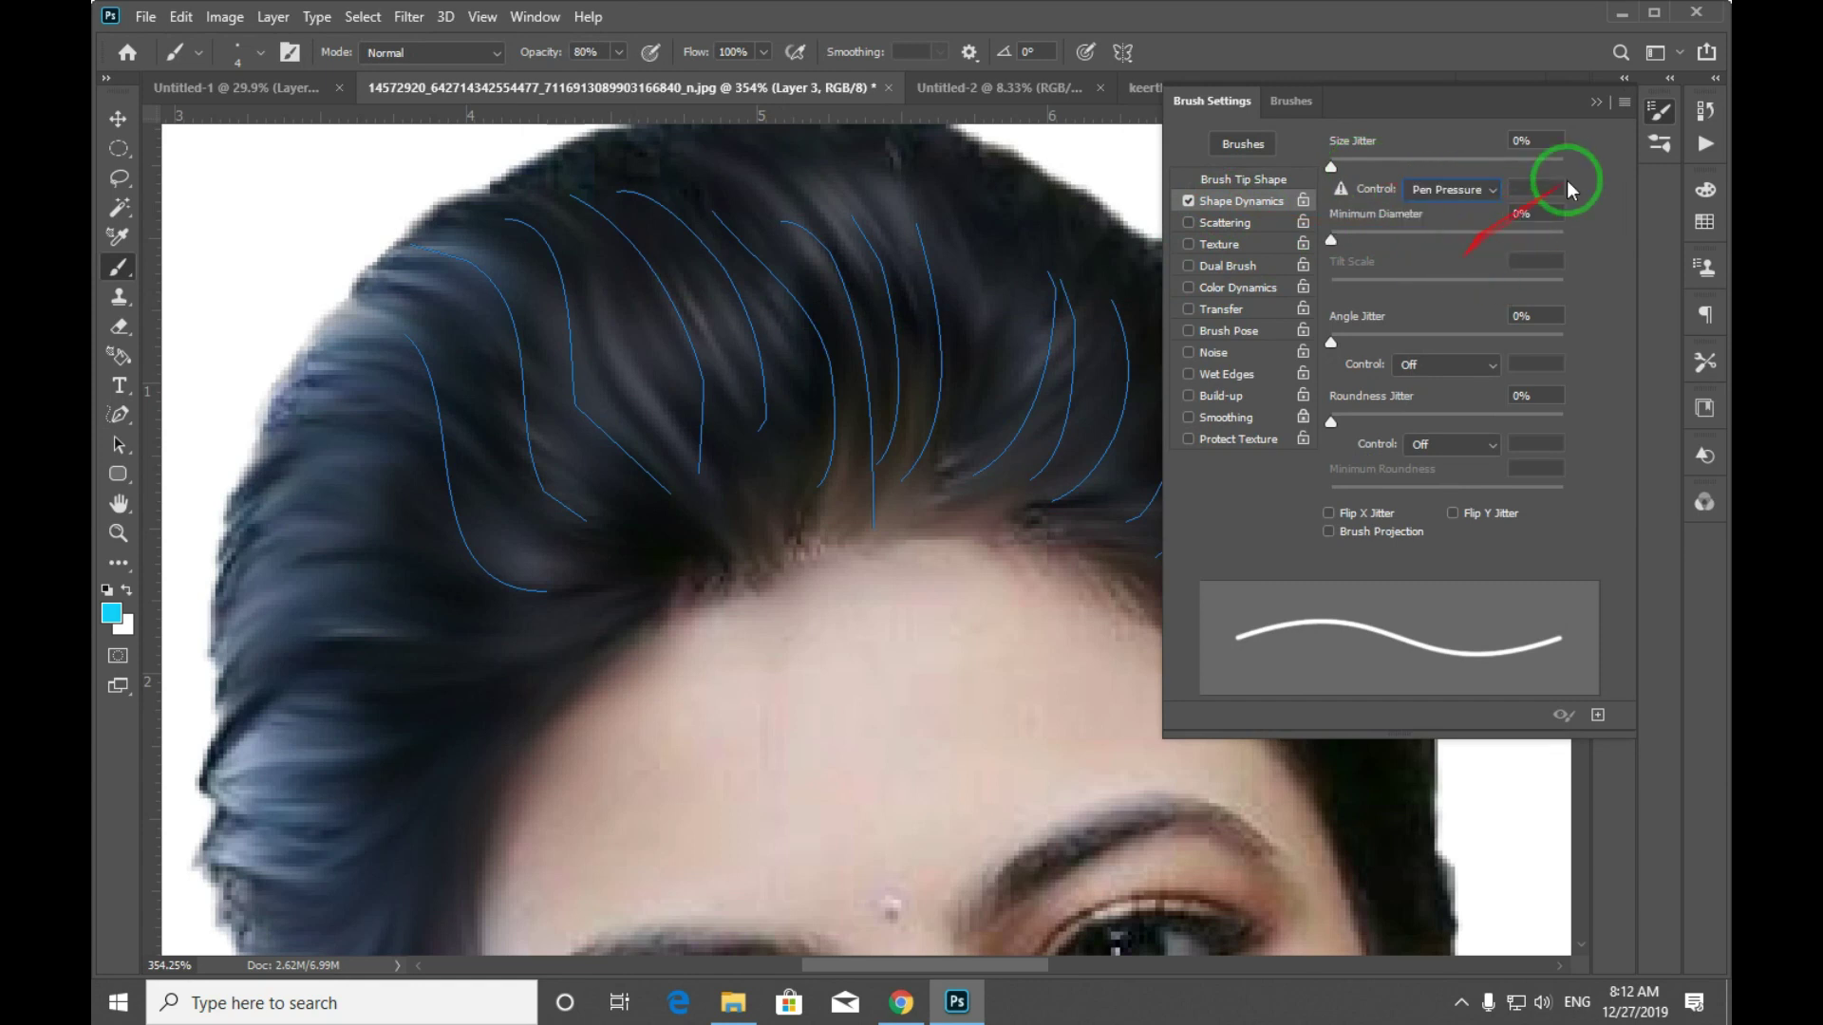
pyautogui.click(1597, 104)
# Stroke the hair paths with Simulate Pressure for tapered cyan strands, then hide paths and deselect.
pyautogui.press('p')
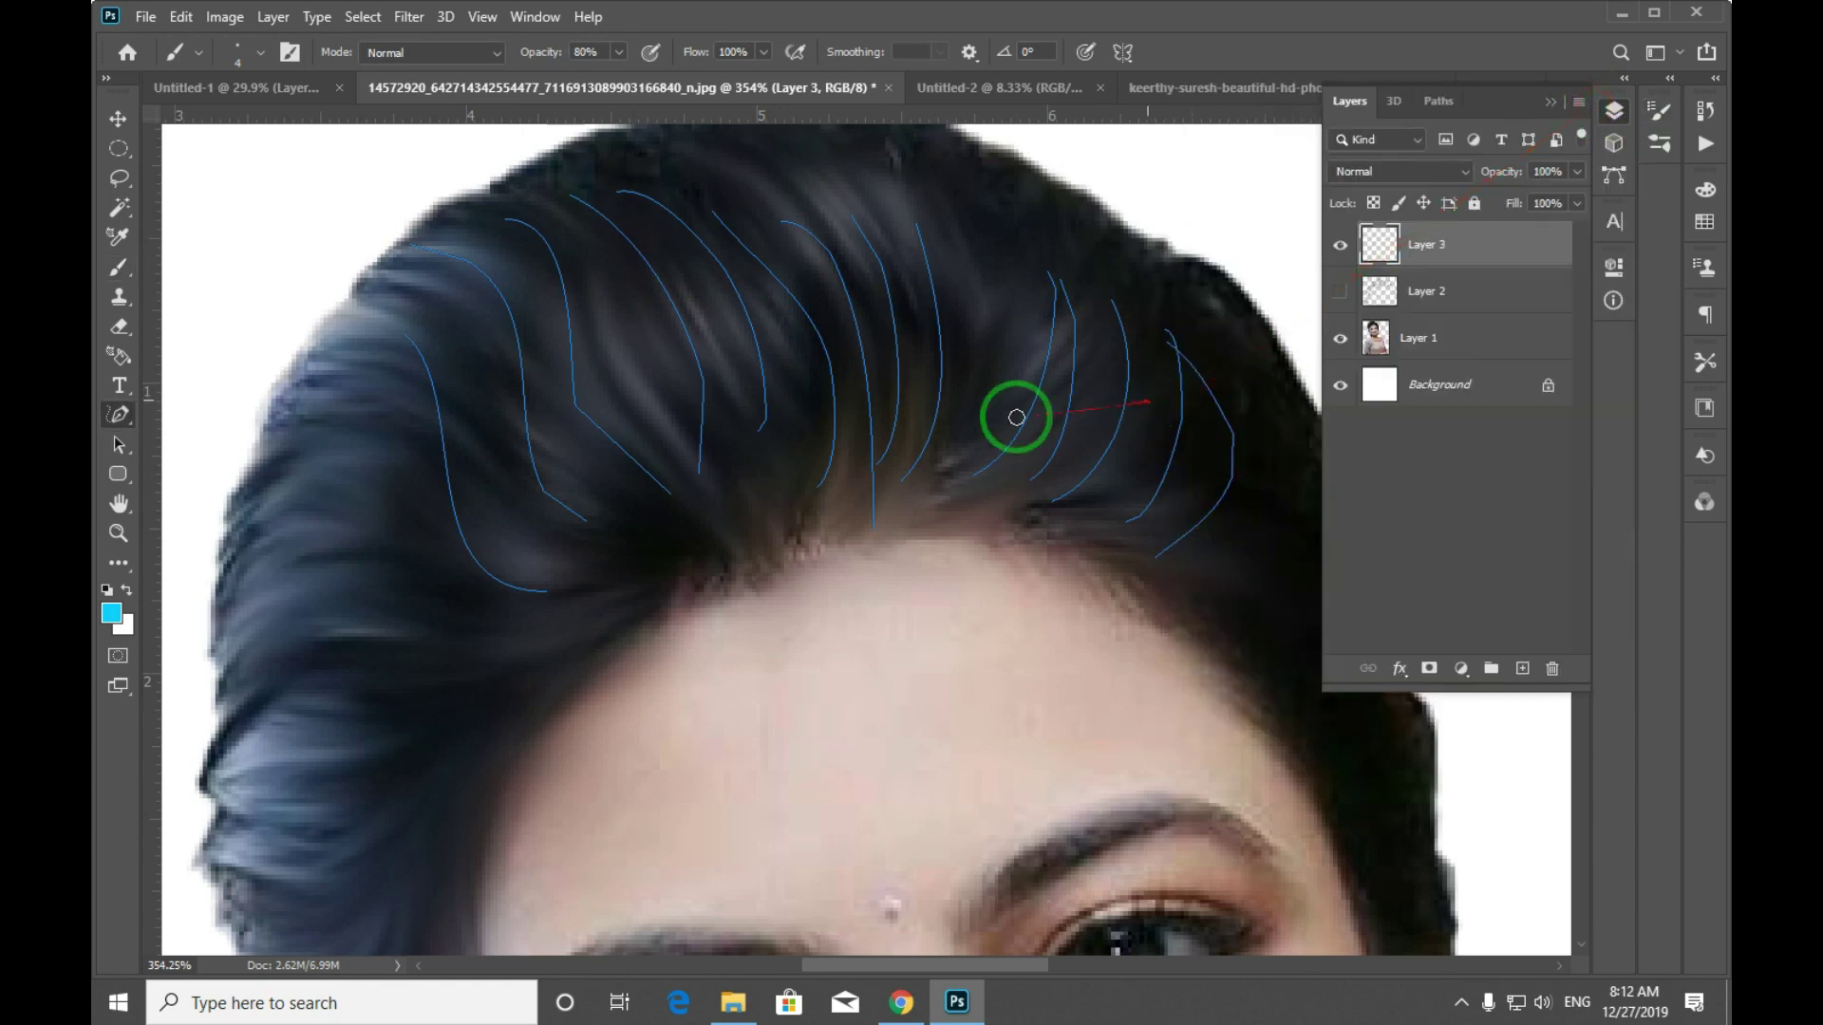
pyautogui.rightClick(1044, 469)
pyautogui.click(1038, 528)
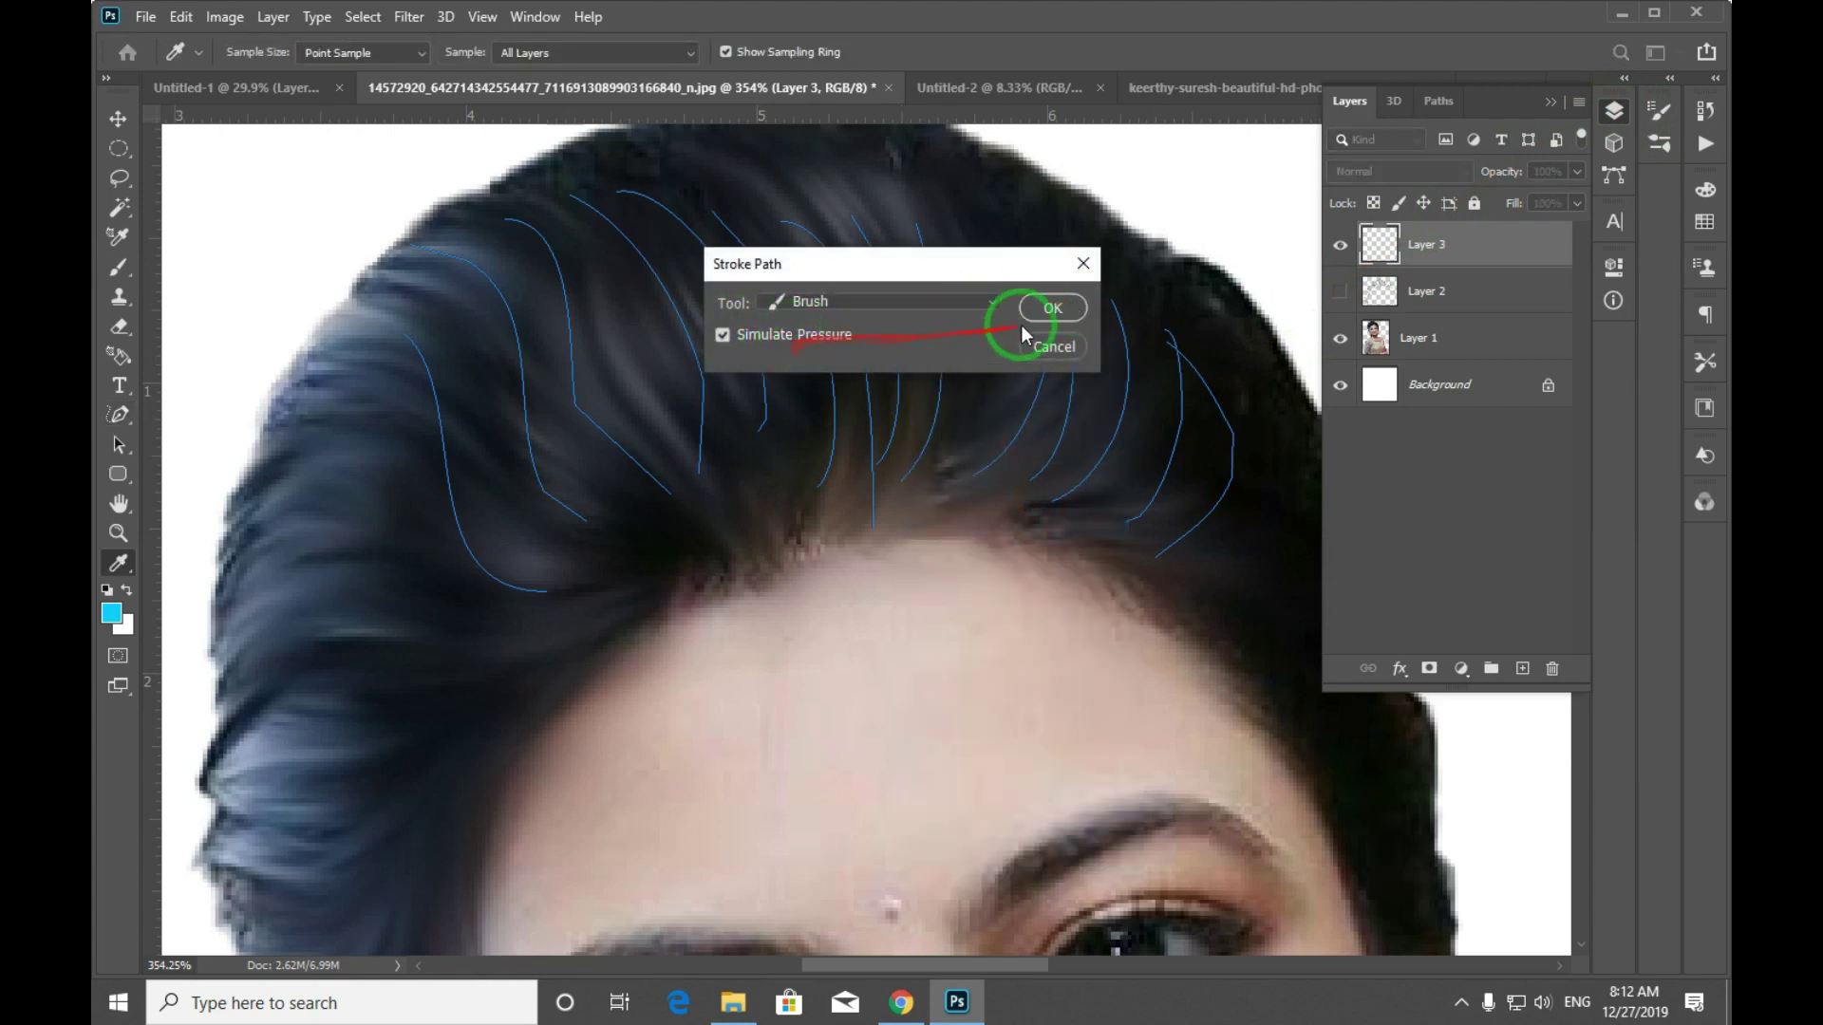
pyautogui.click(1048, 311)
pyautogui.hotkey('ctrl', 'Return')
pyautogui.hotkey('ctrl', 'd')
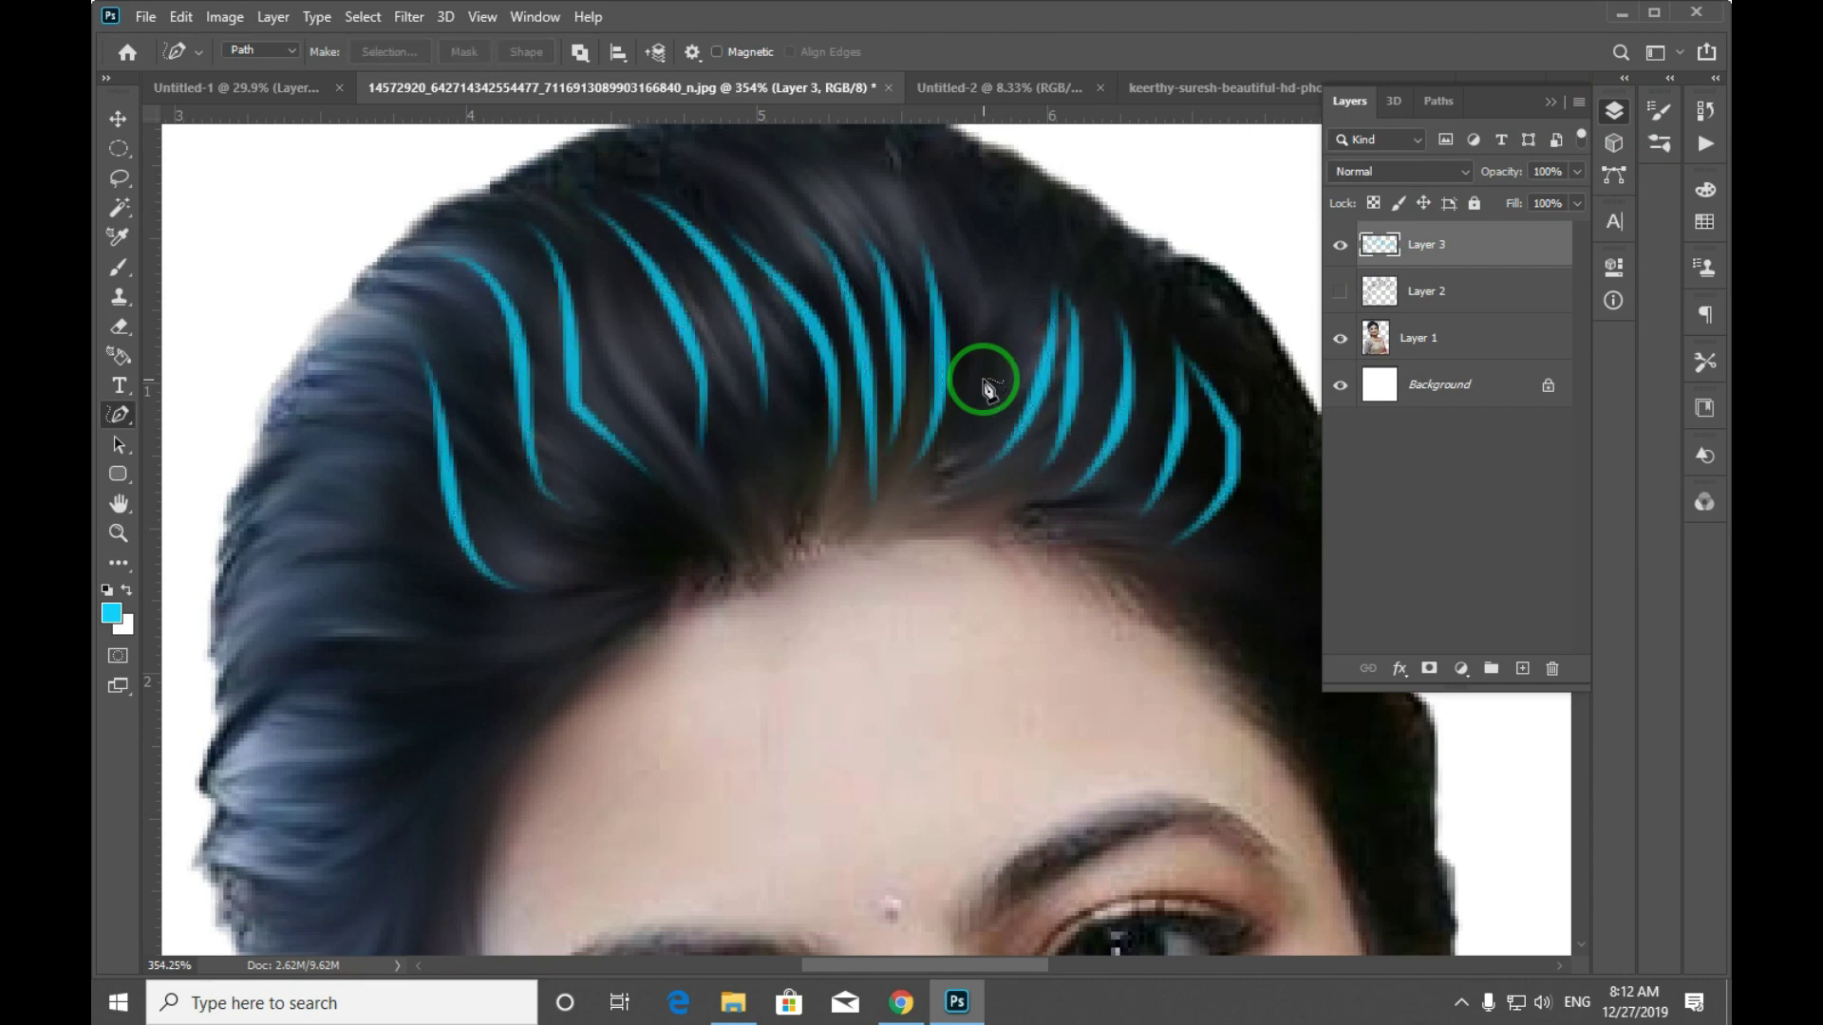
# Nudge the cyan strands on Layer 3 into place with the Move tool.
pyautogui.press('v')
pyautogui.moveTo(903, 395); pyautogui.dragTo(882, 409)
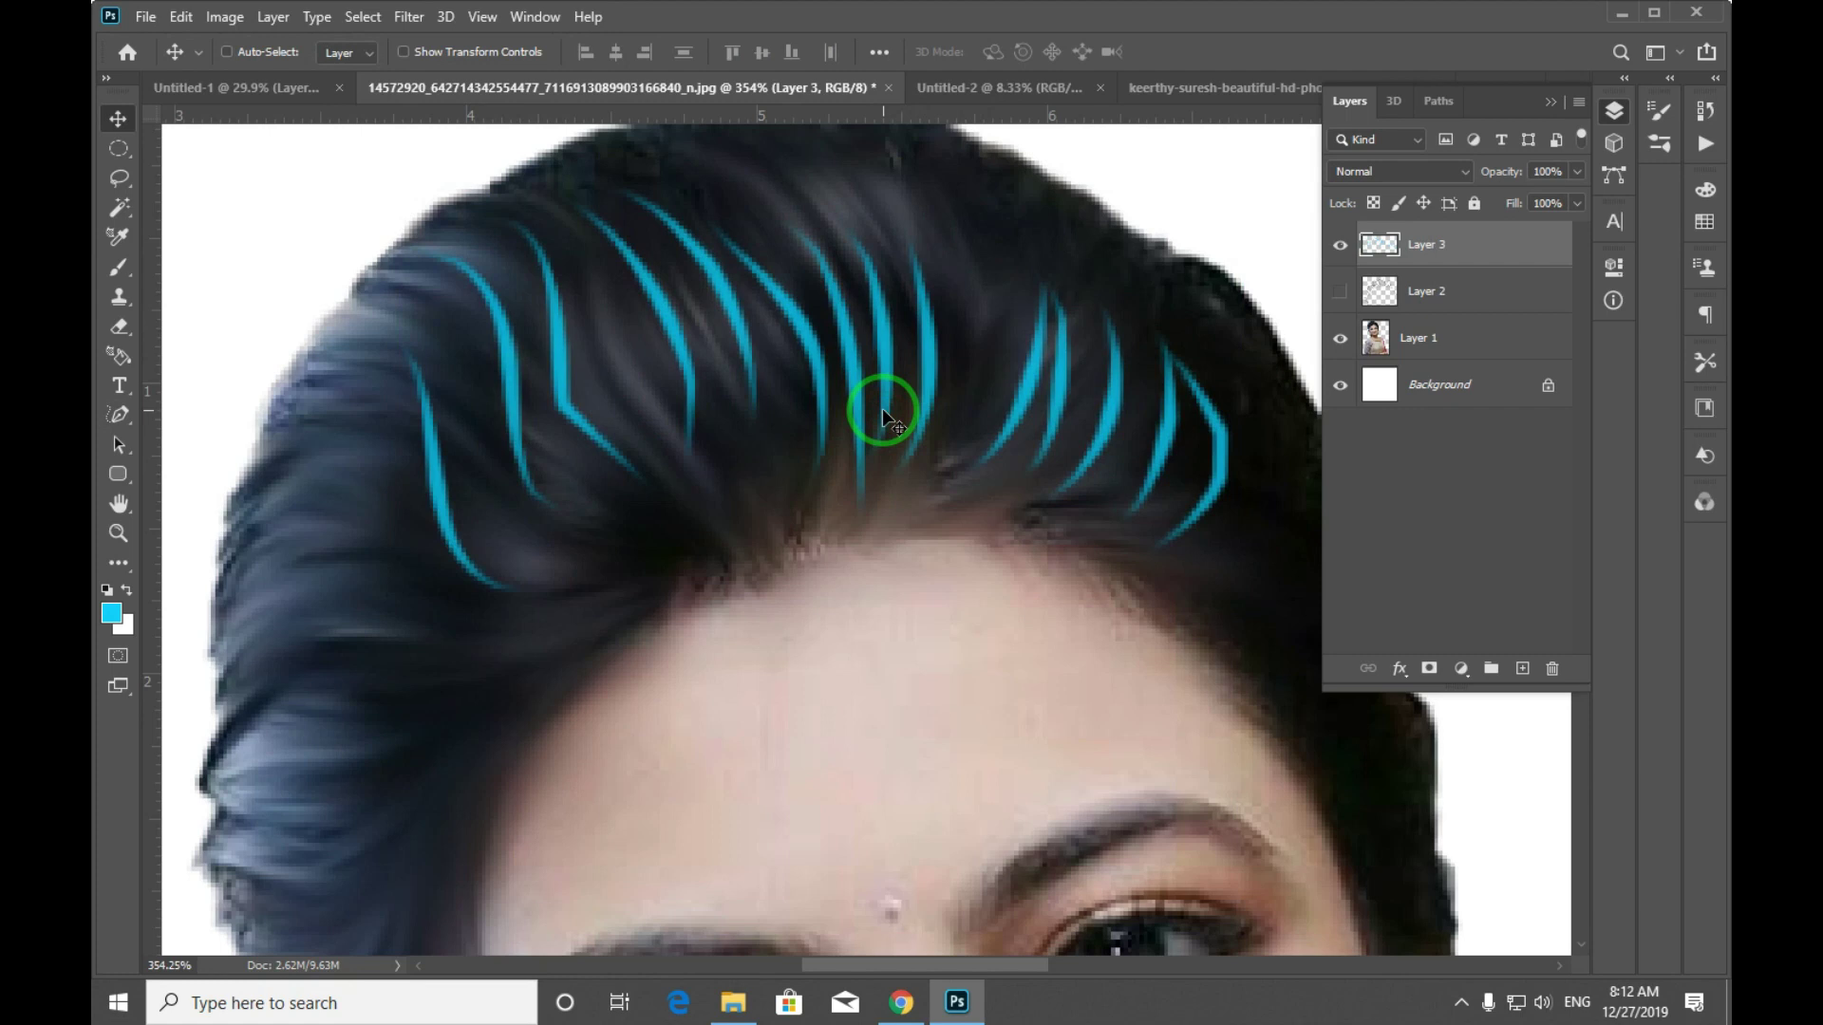
pyautogui.moveTo(882, 410)
pyautogui.mouseDown()
pyautogui.moveTo(920, 399)
pyautogui.moveTo(888, 429)
pyautogui.mouseUp()
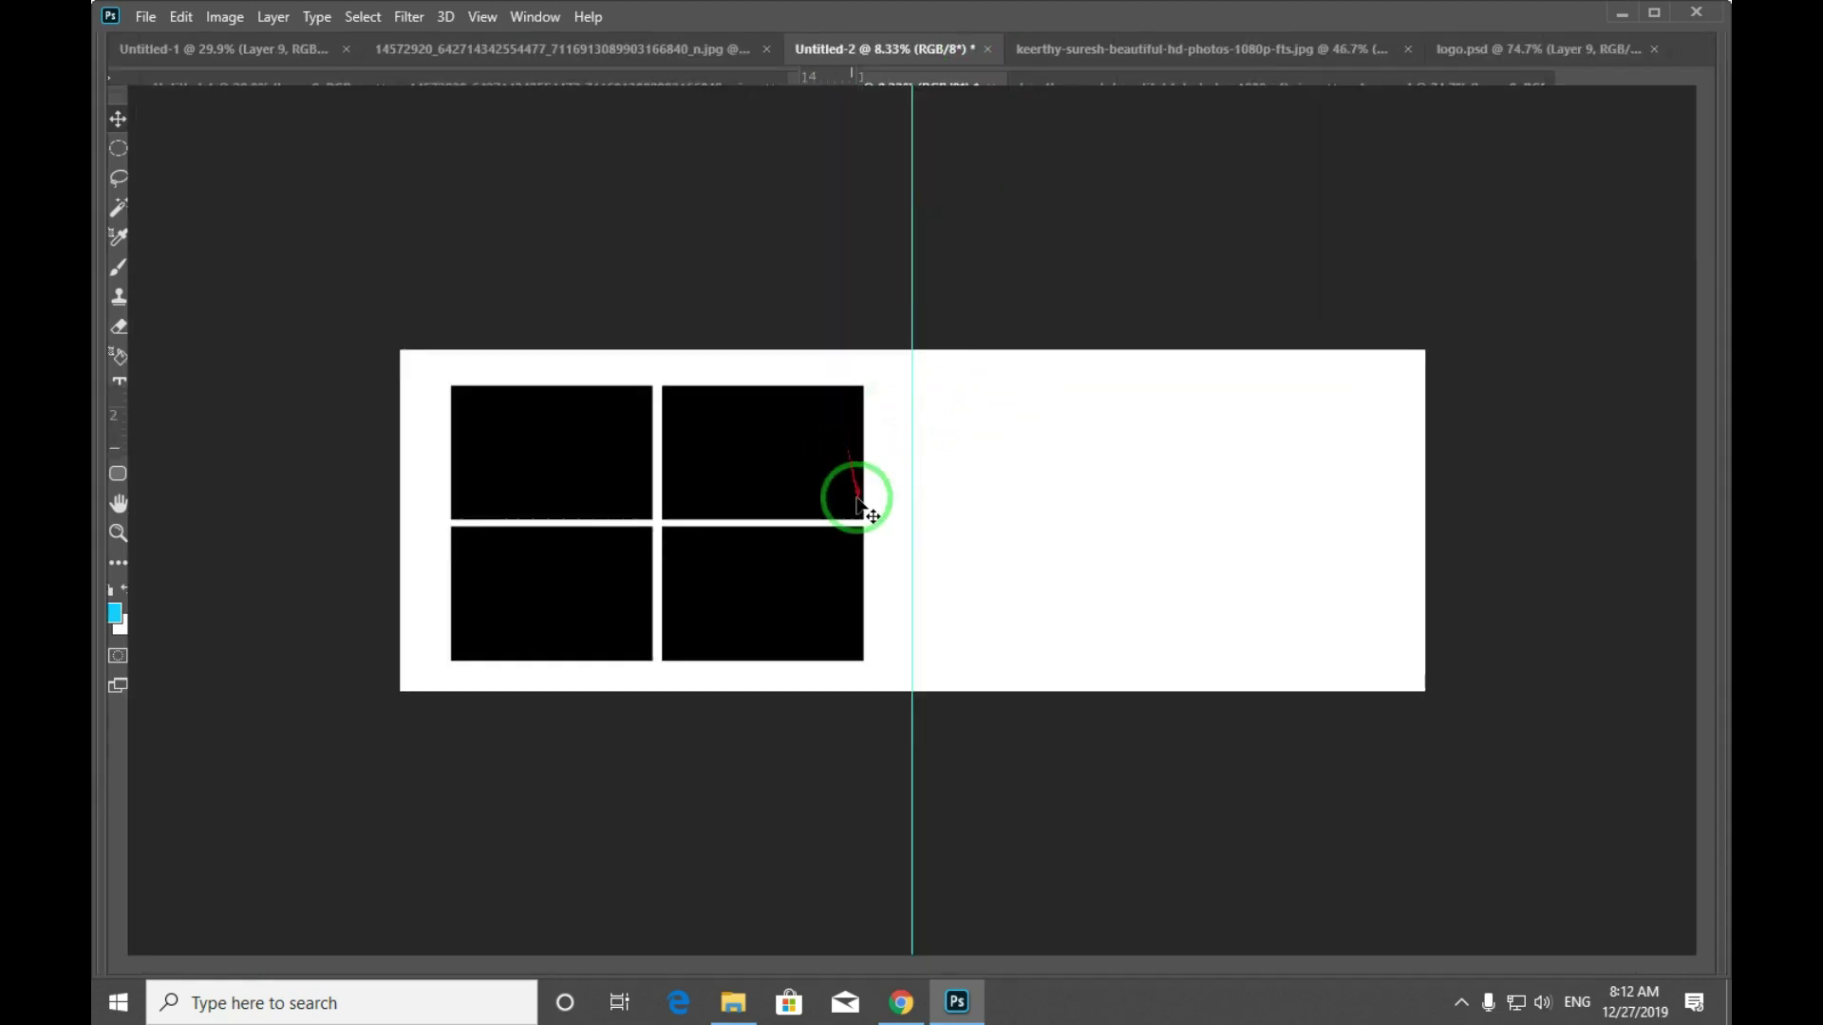
# Choose the 175 px square-edged brush from the preset list.
pyautogui.press('Tab')
pyautogui.moveTo(888, 429); pyautogui.dragTo(712, 495)
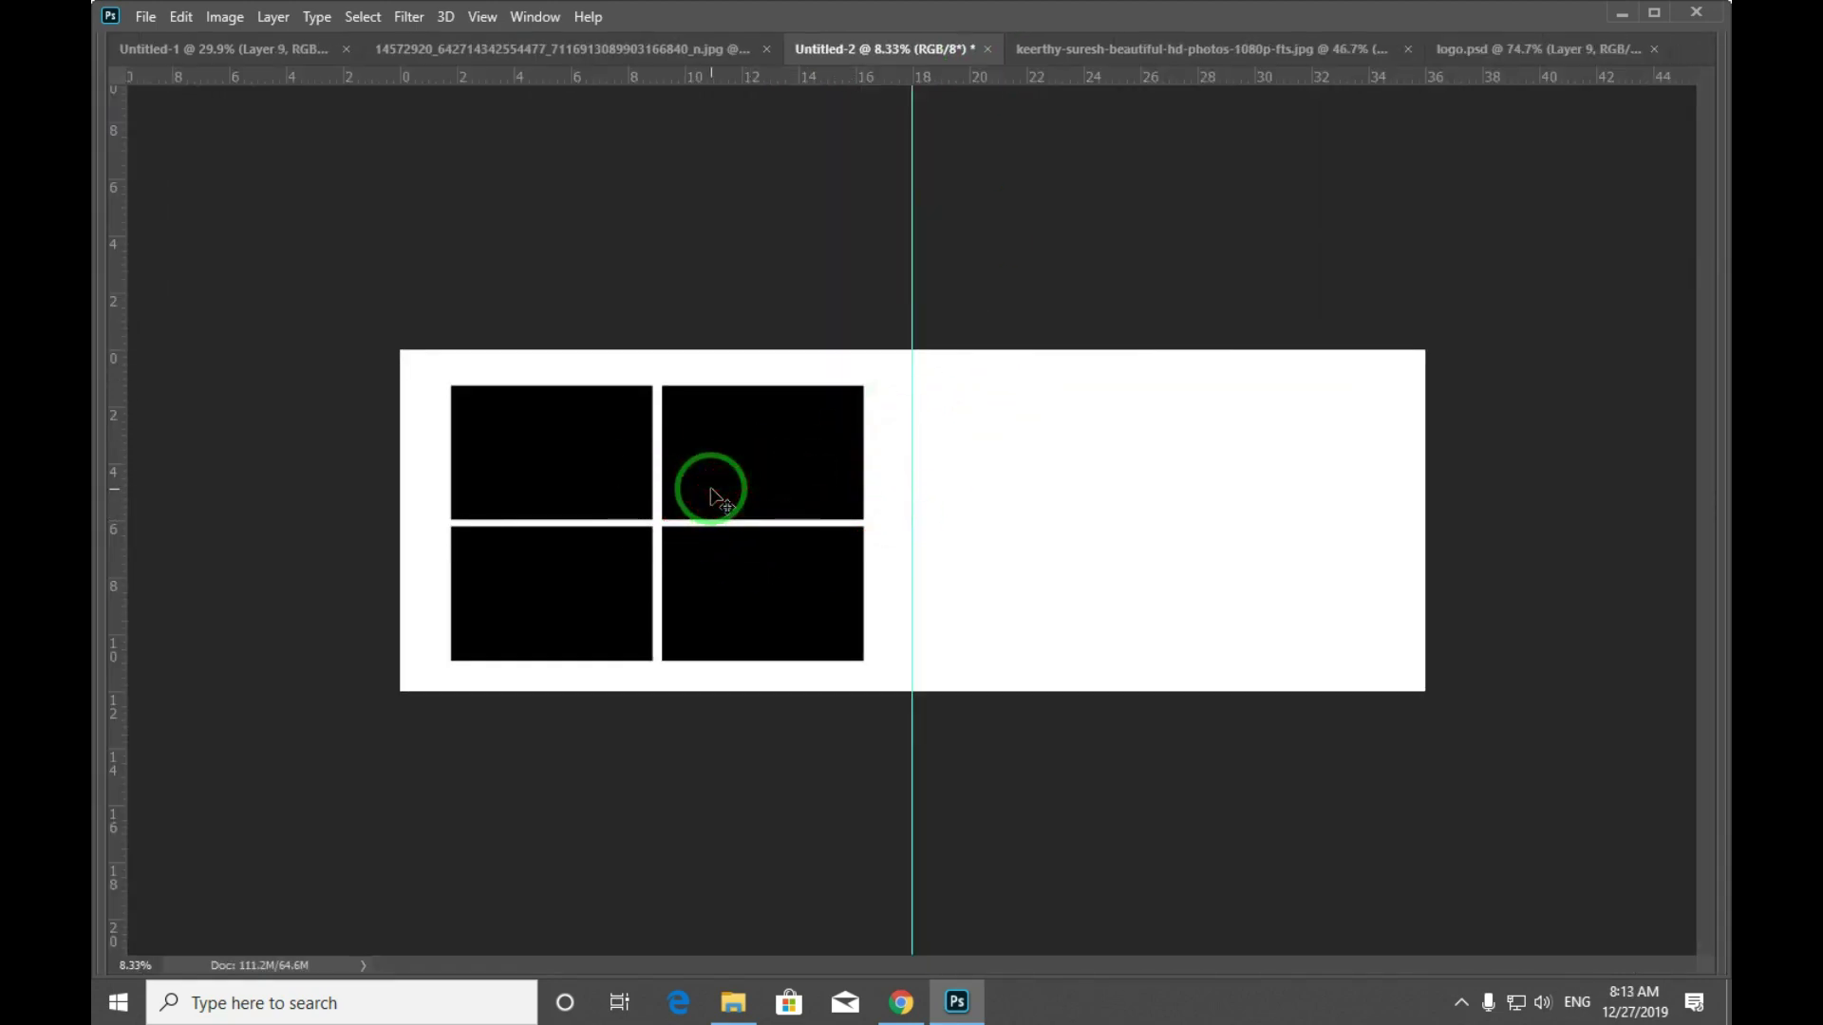
pyautogui.moveTo(712, 495); pyautogui.dragTo(774, 399)
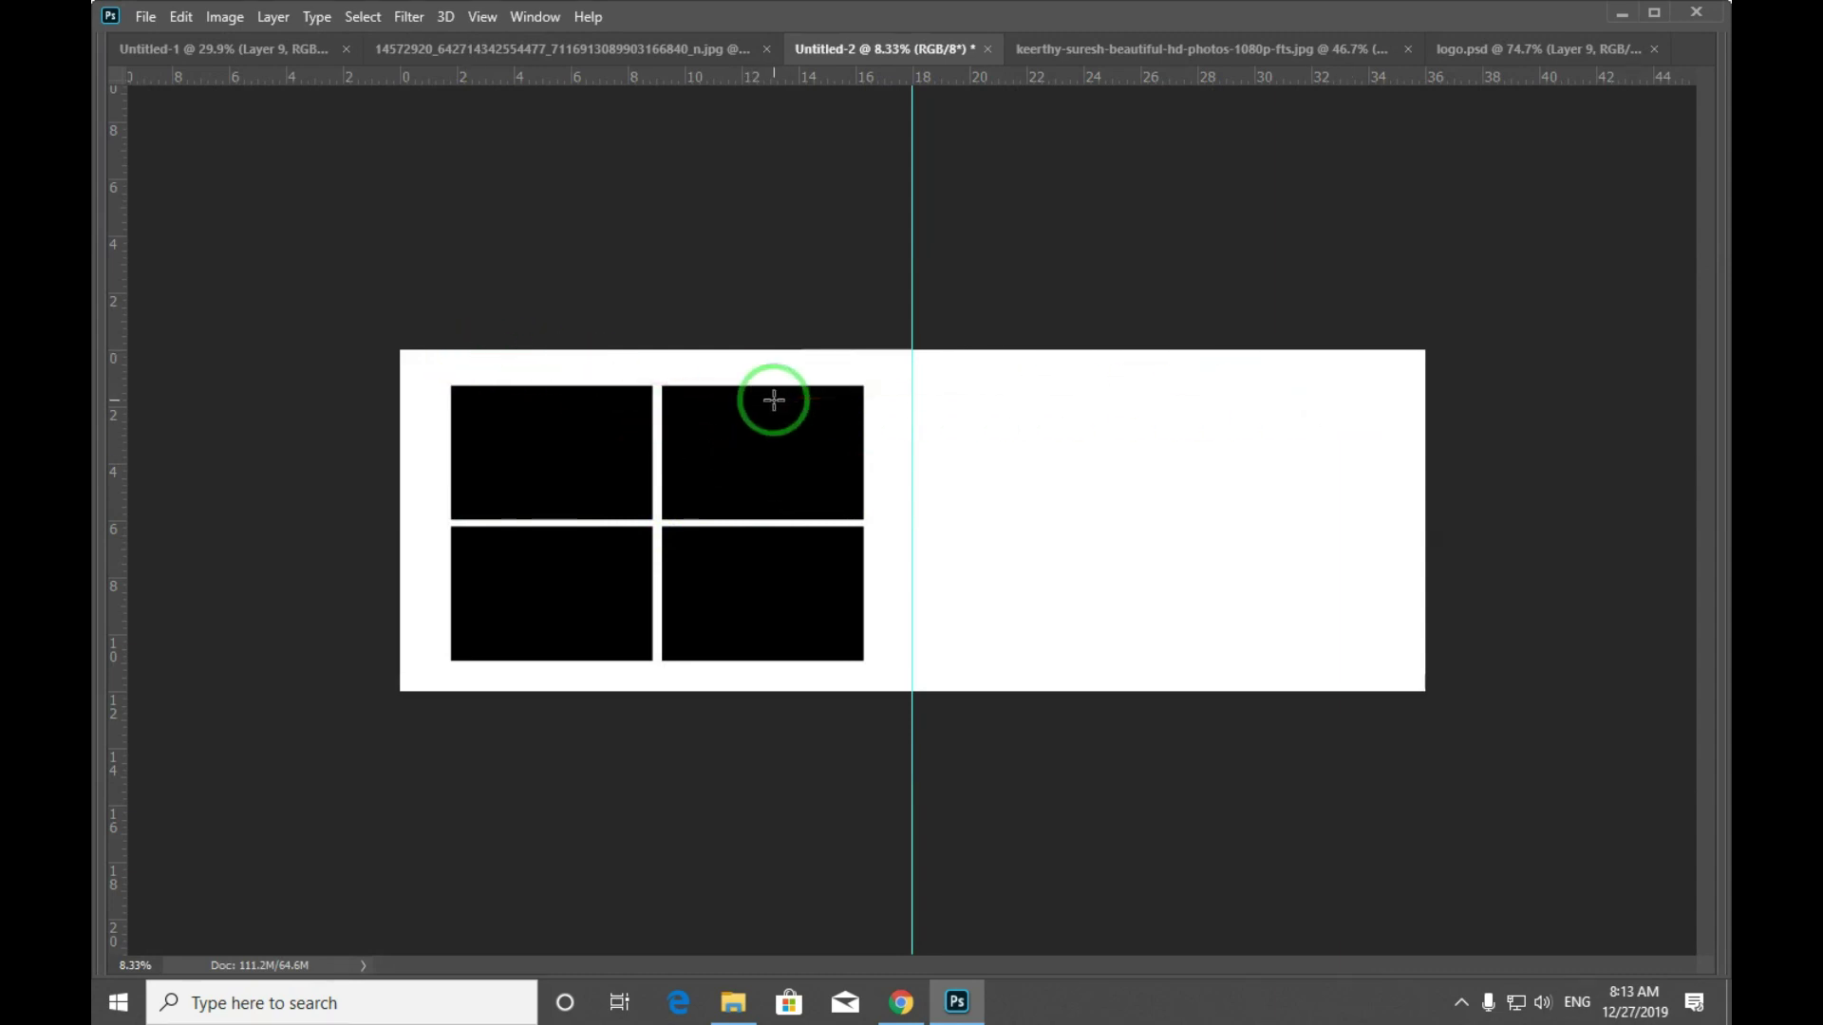
pyautogui.rightClick(823, 380)
pyautogui.scroll(-1, 1057, 778)
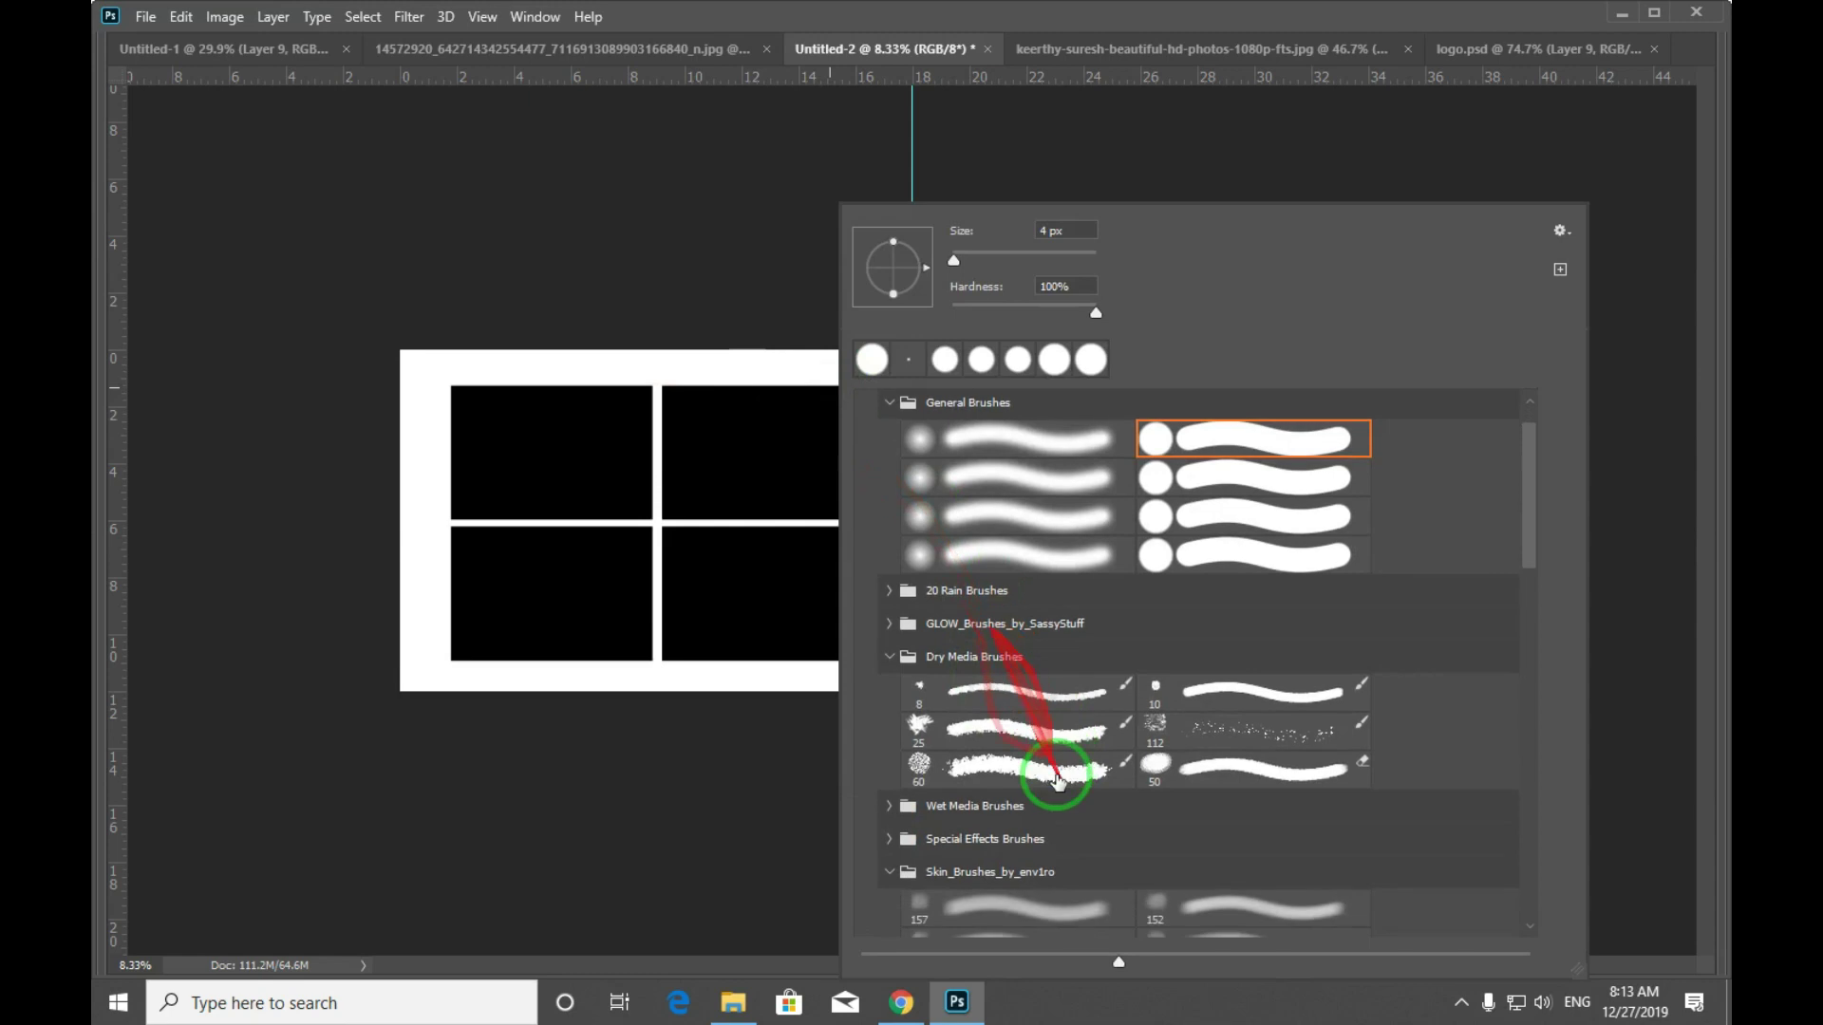
pyautogui.scroll(-5, 1054, 769)
pyautogui.scroll(-5, 1050, 741)
pyautogui.scroll(-5, 1050, 741)
pyautogui.moveTo(1526, 652); pyautogui.dragTo(1519, 943)
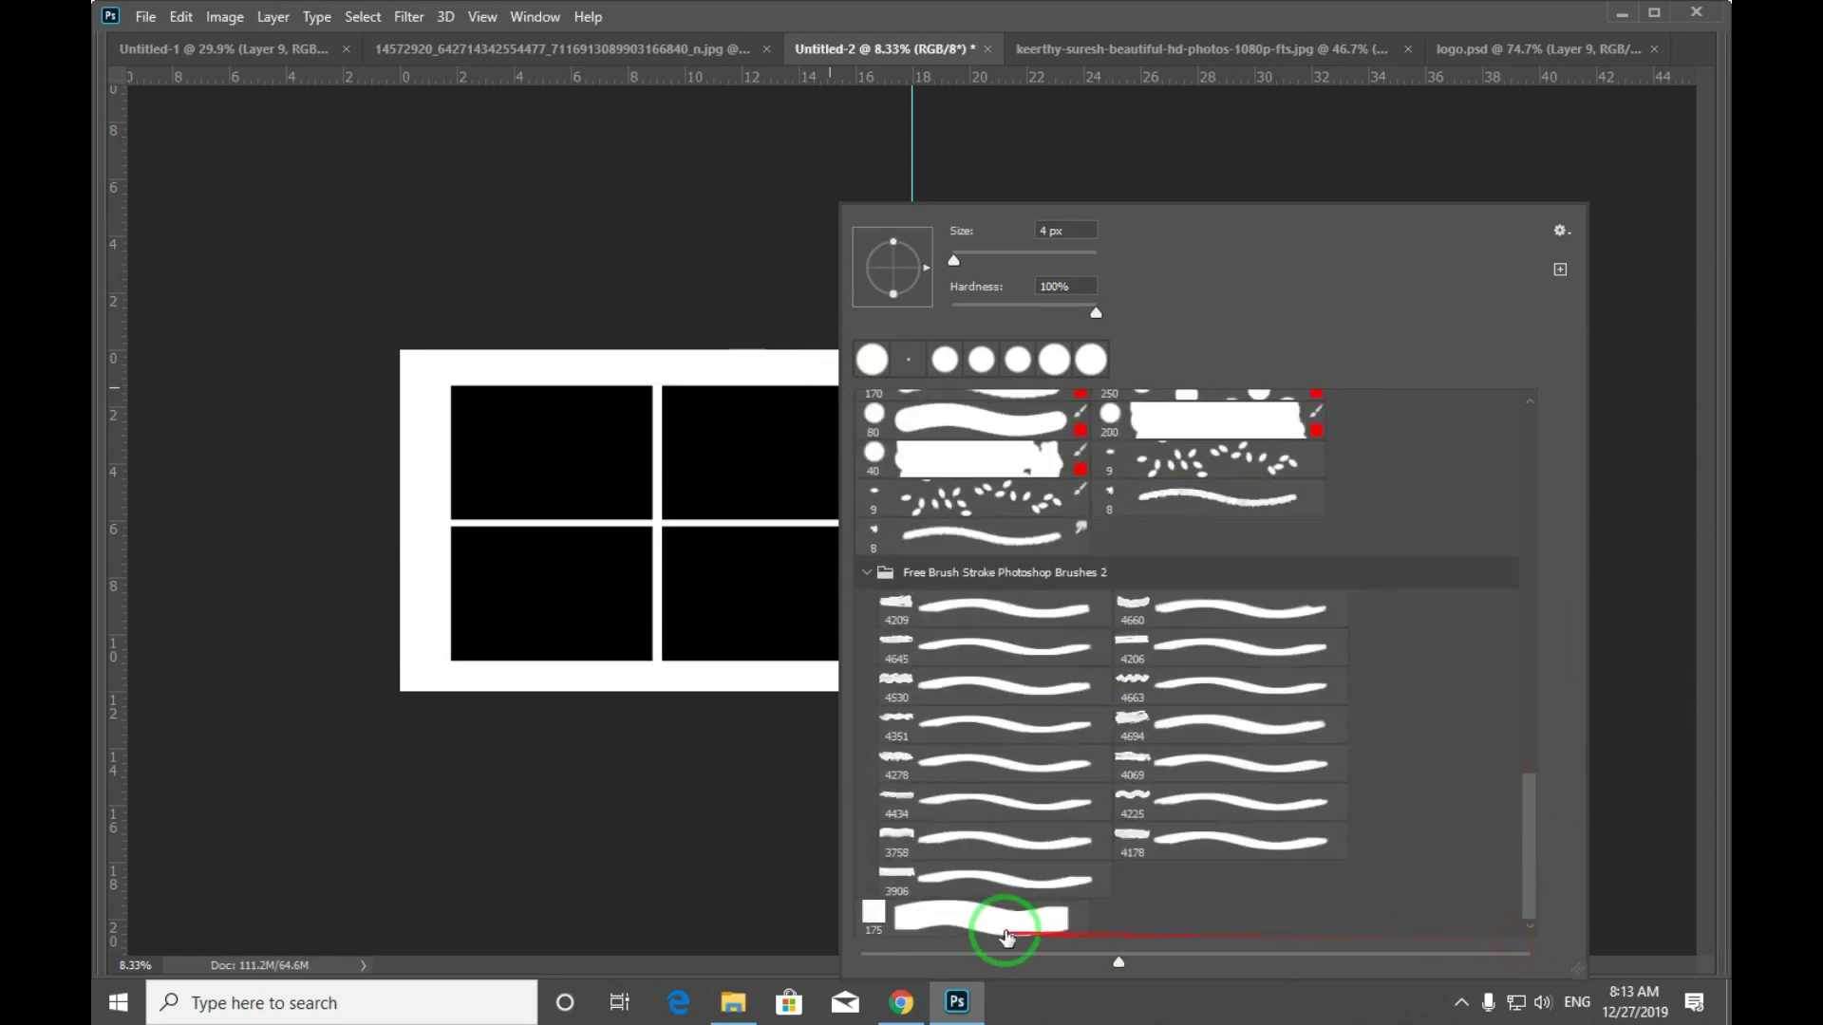
pyautogui.doubleClick(1009, 930)
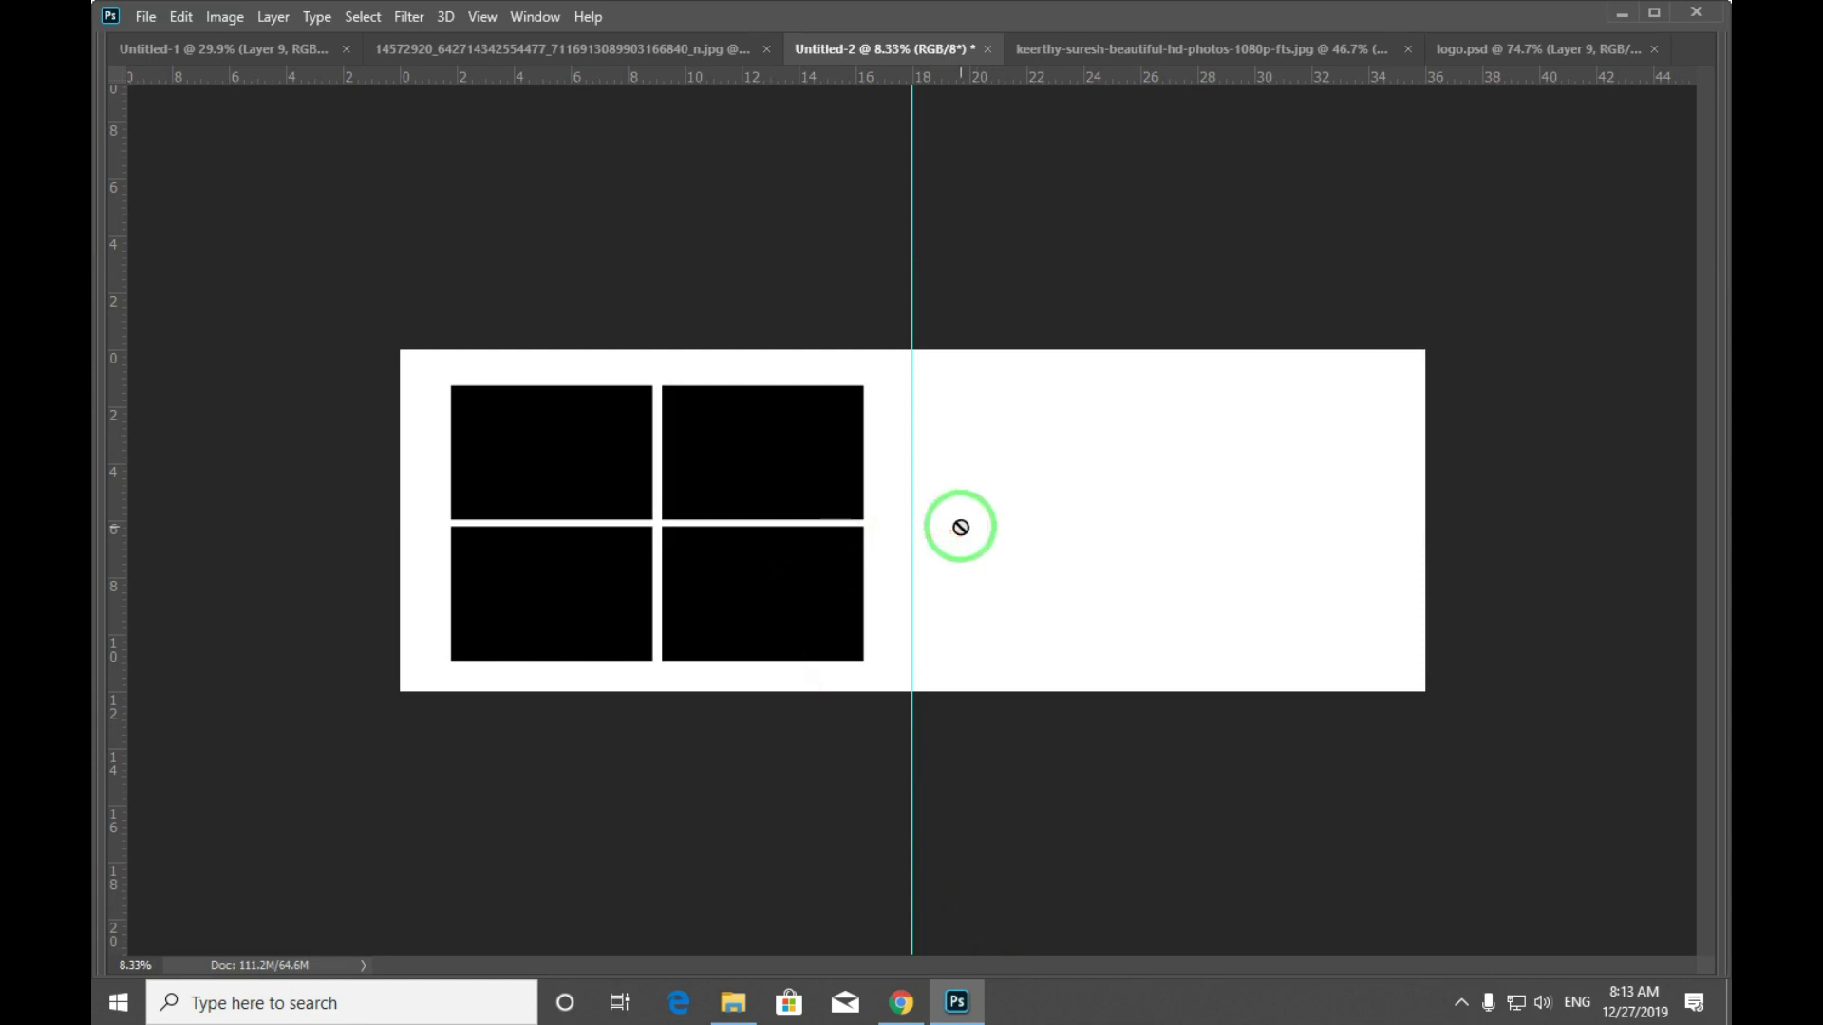
# Create a new Layer 2 for the border and undo a brush test stroke.
pyautogui.hotkey('ctrl', 'shift', 'n')
pyautogui.press('Return')
pyautogui.press('b')
pyautogui.moveTo(923, 507)
pyautogui.mouseDown()
pyautogui.moveTo(1242, 525)
pyautogui.moveTo(1171, 618)
pyautogui.mouseUp()
pyautogui.hotkey('ctrl', 'z')
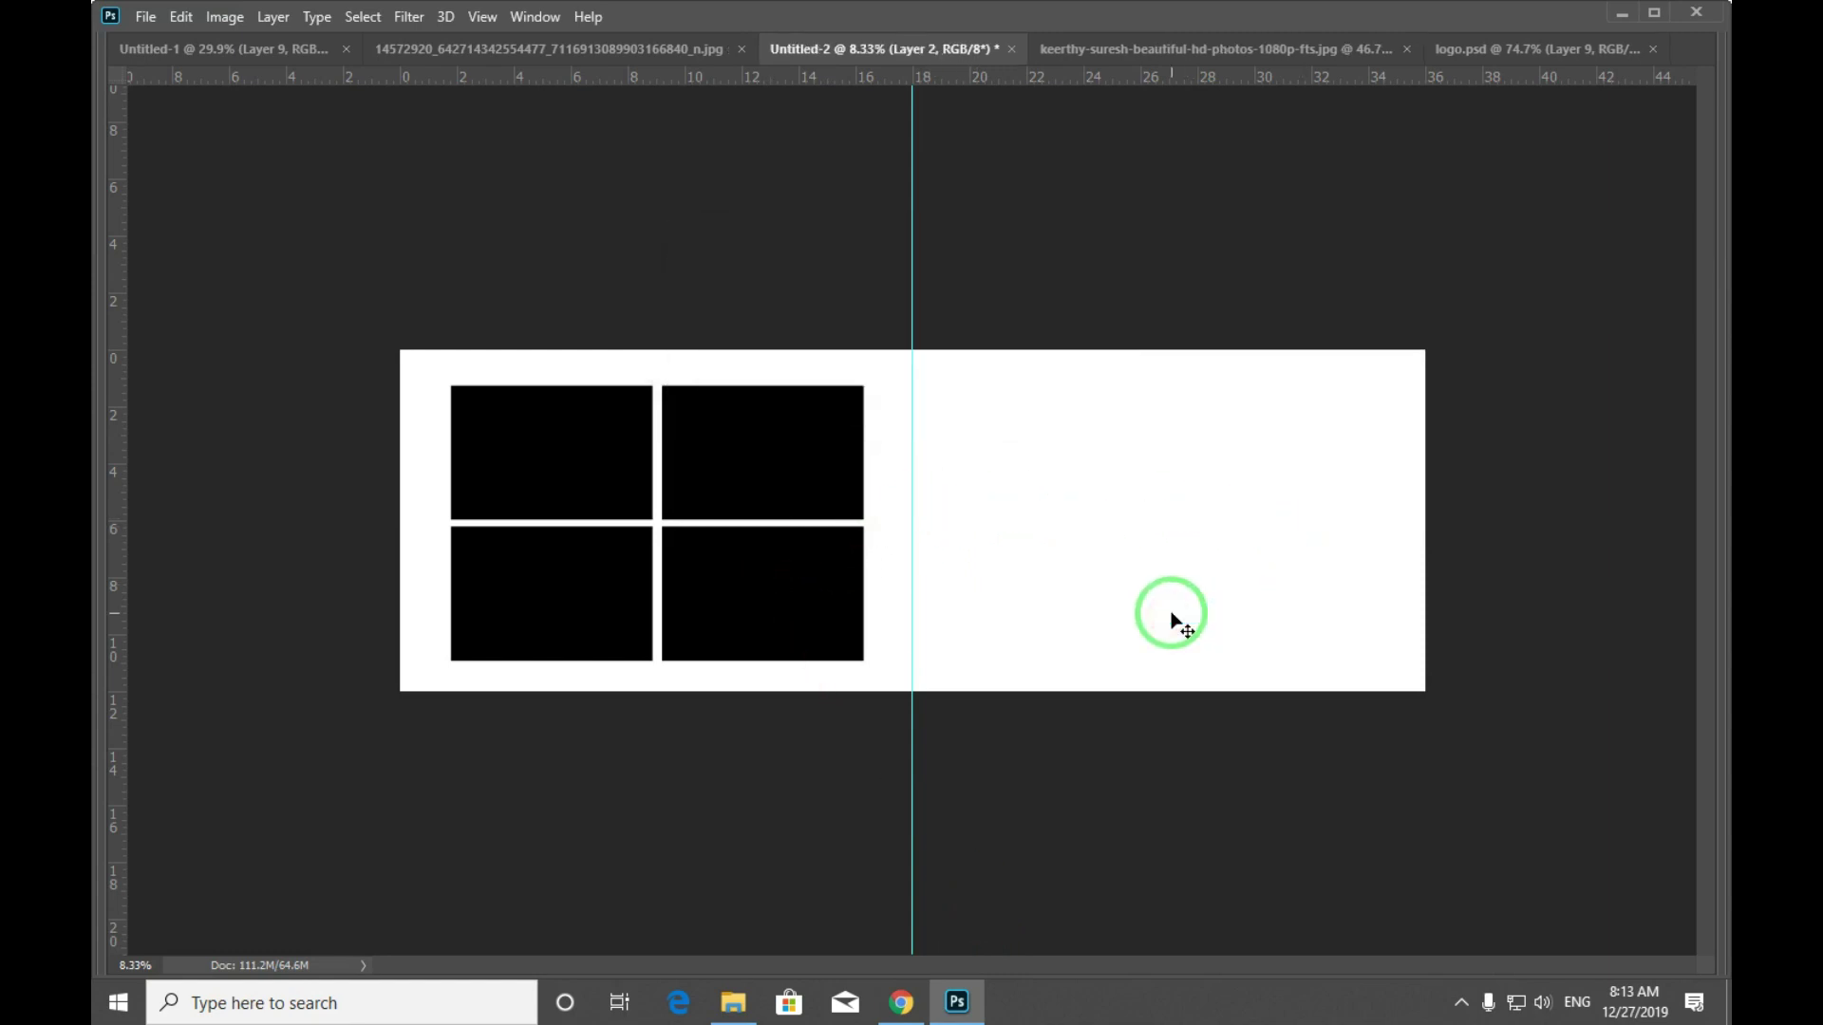
# Set the brush tip spacing to 175% so dabs become separate dots.
pyautogui.press('F5')
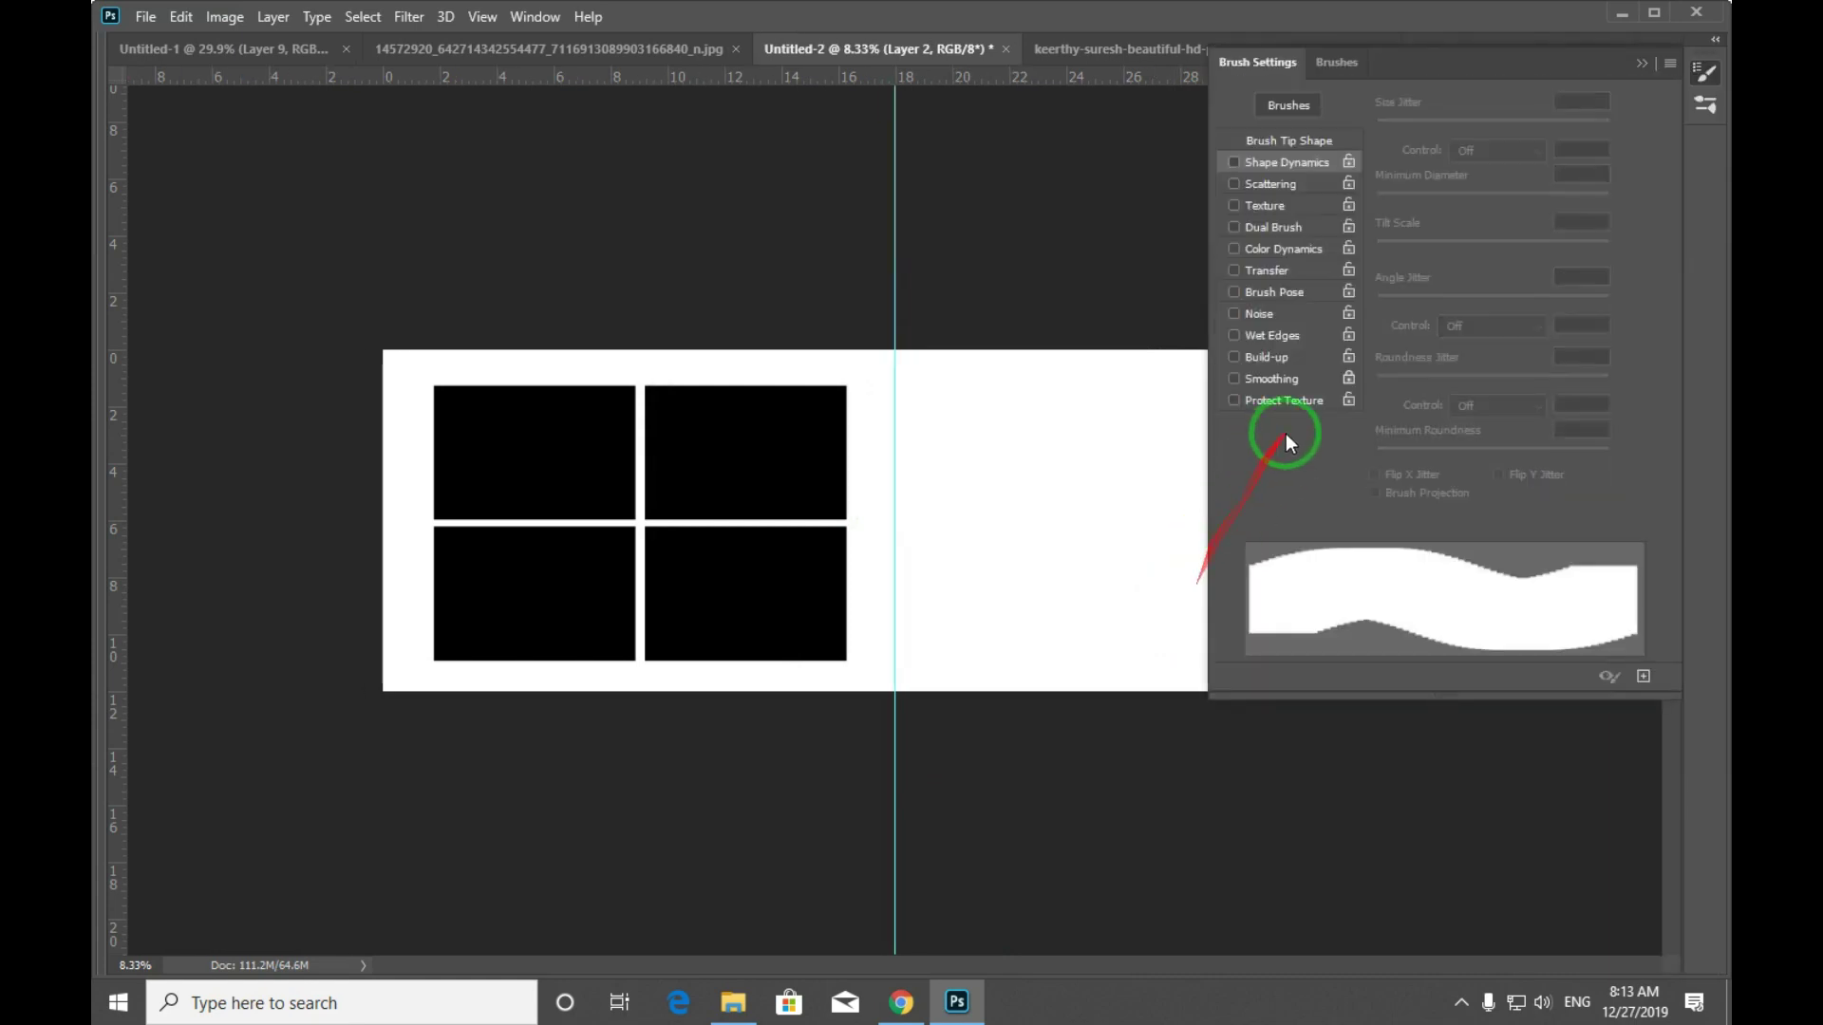
pyautogui.click(1288, 143)
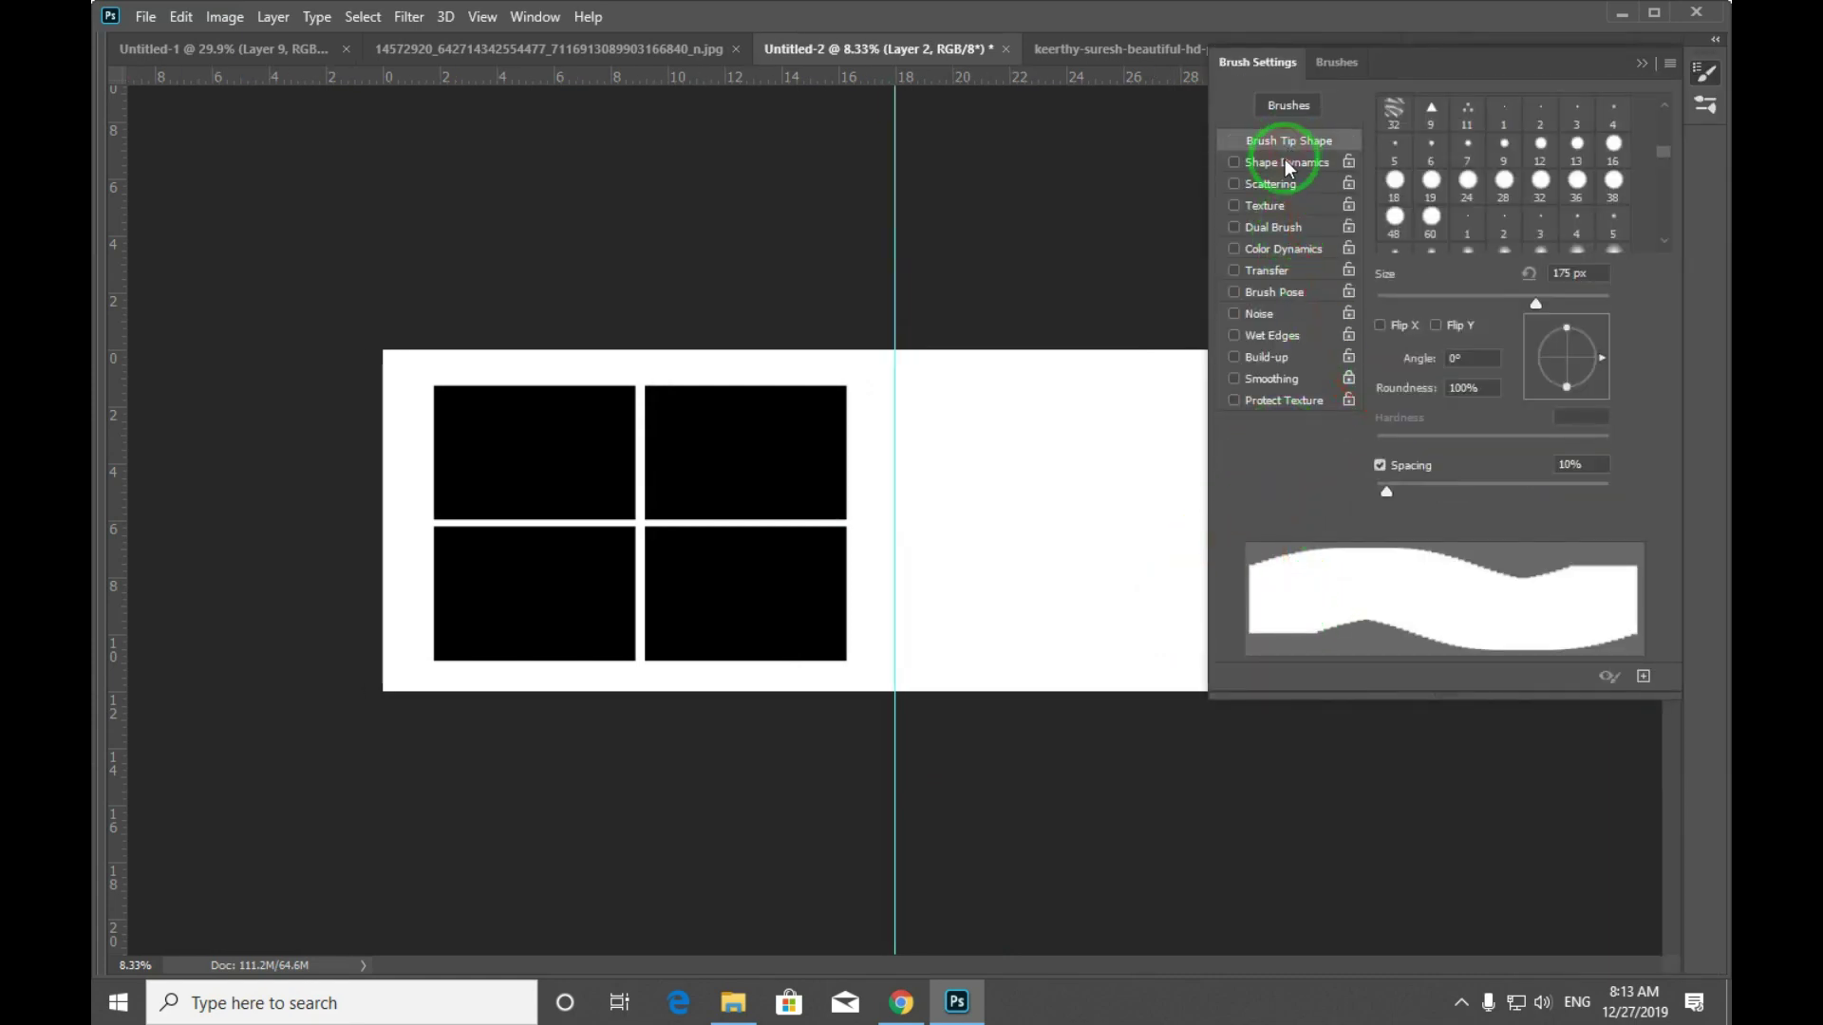
pyautogui.moveTo(1388, 486); pyautogui.dragTo(1538, 492)
pyautogui.moveTo(864, 484); pyautogui.dragTo(1130, 484)
pyautogui.hotkey('ctrl', 'z')
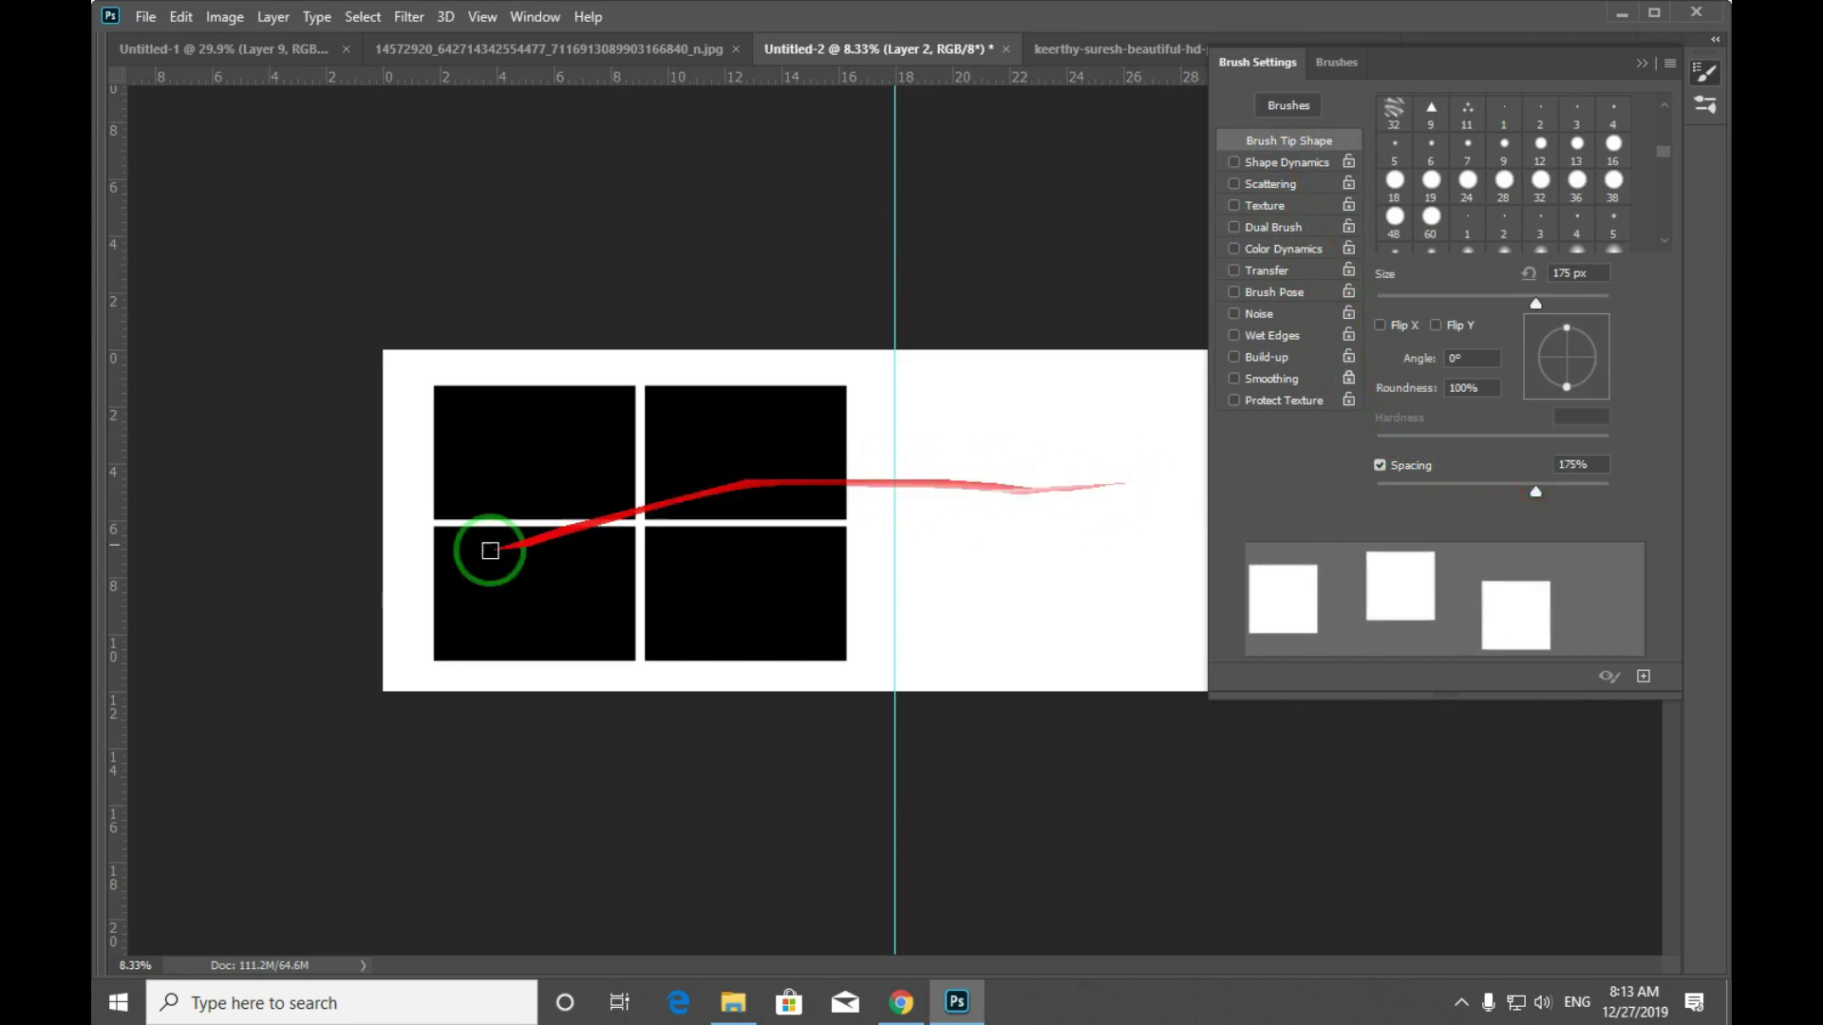
# Set the foreground colour to red and paint a dotted test row.
pyautogui.press('Tab')
pyautogui.click(114, 615)
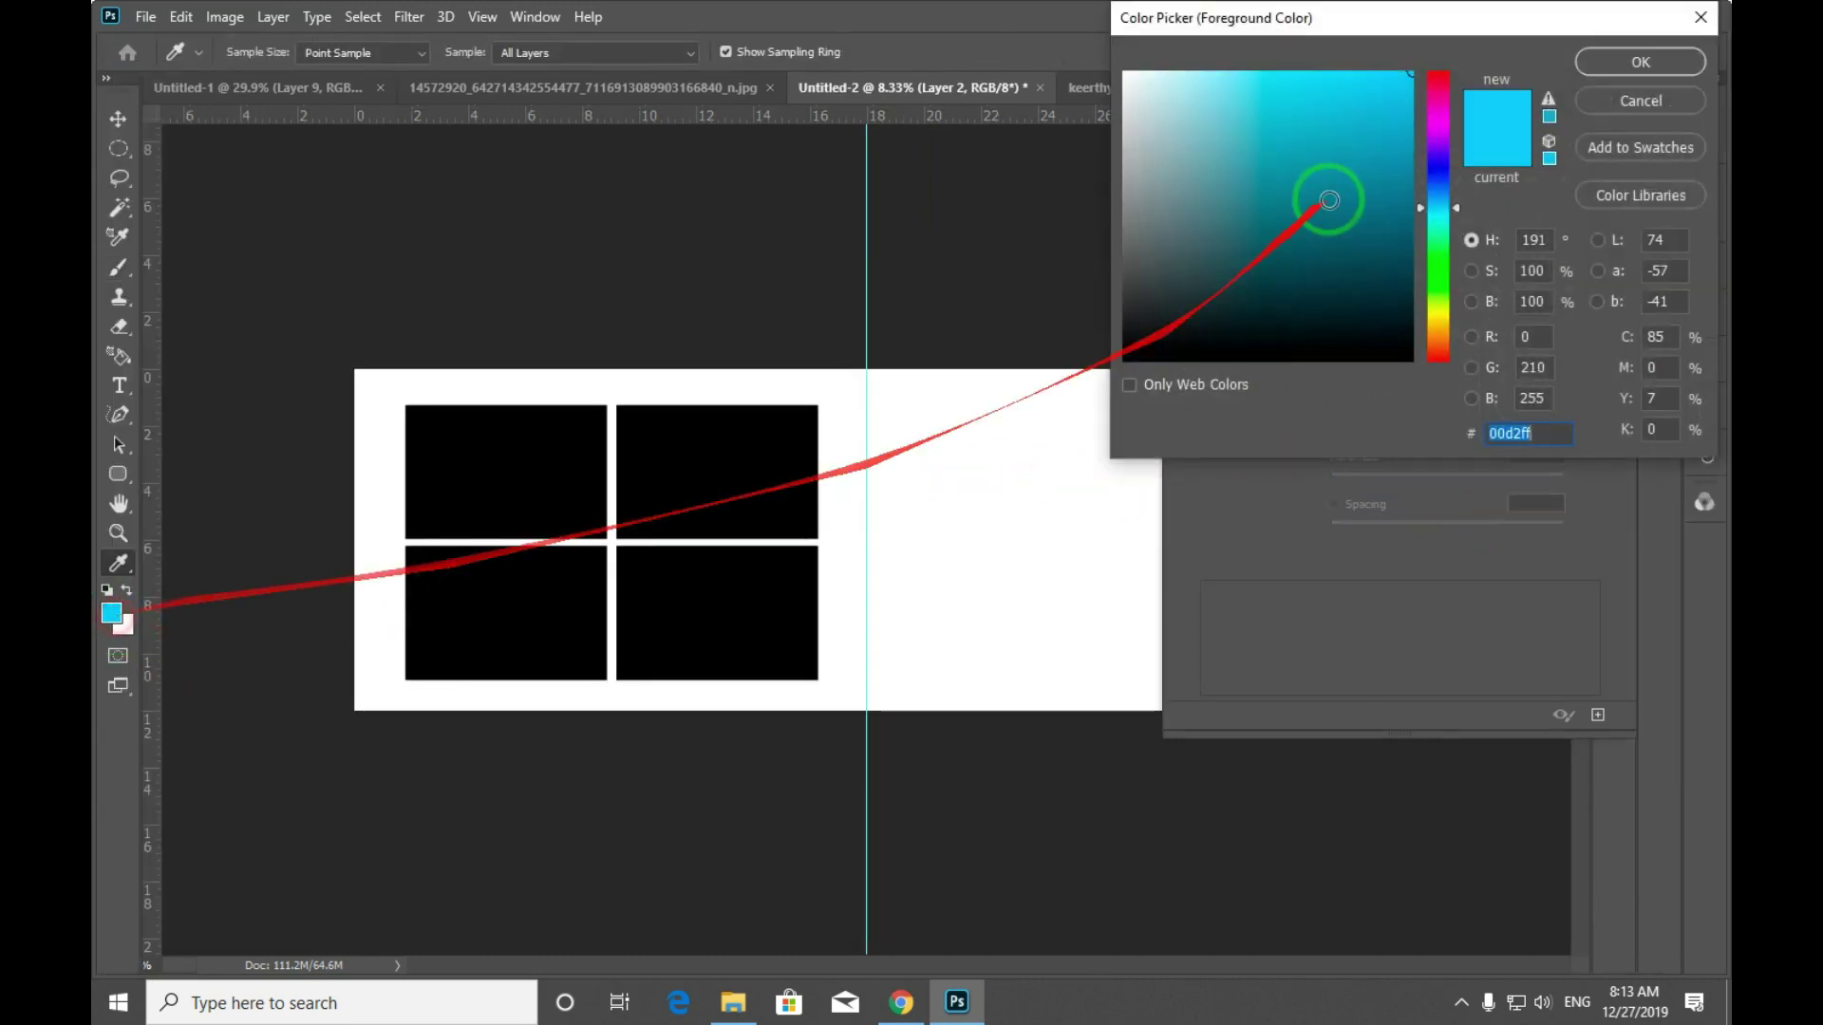
pyautogui.click(1437, 72)
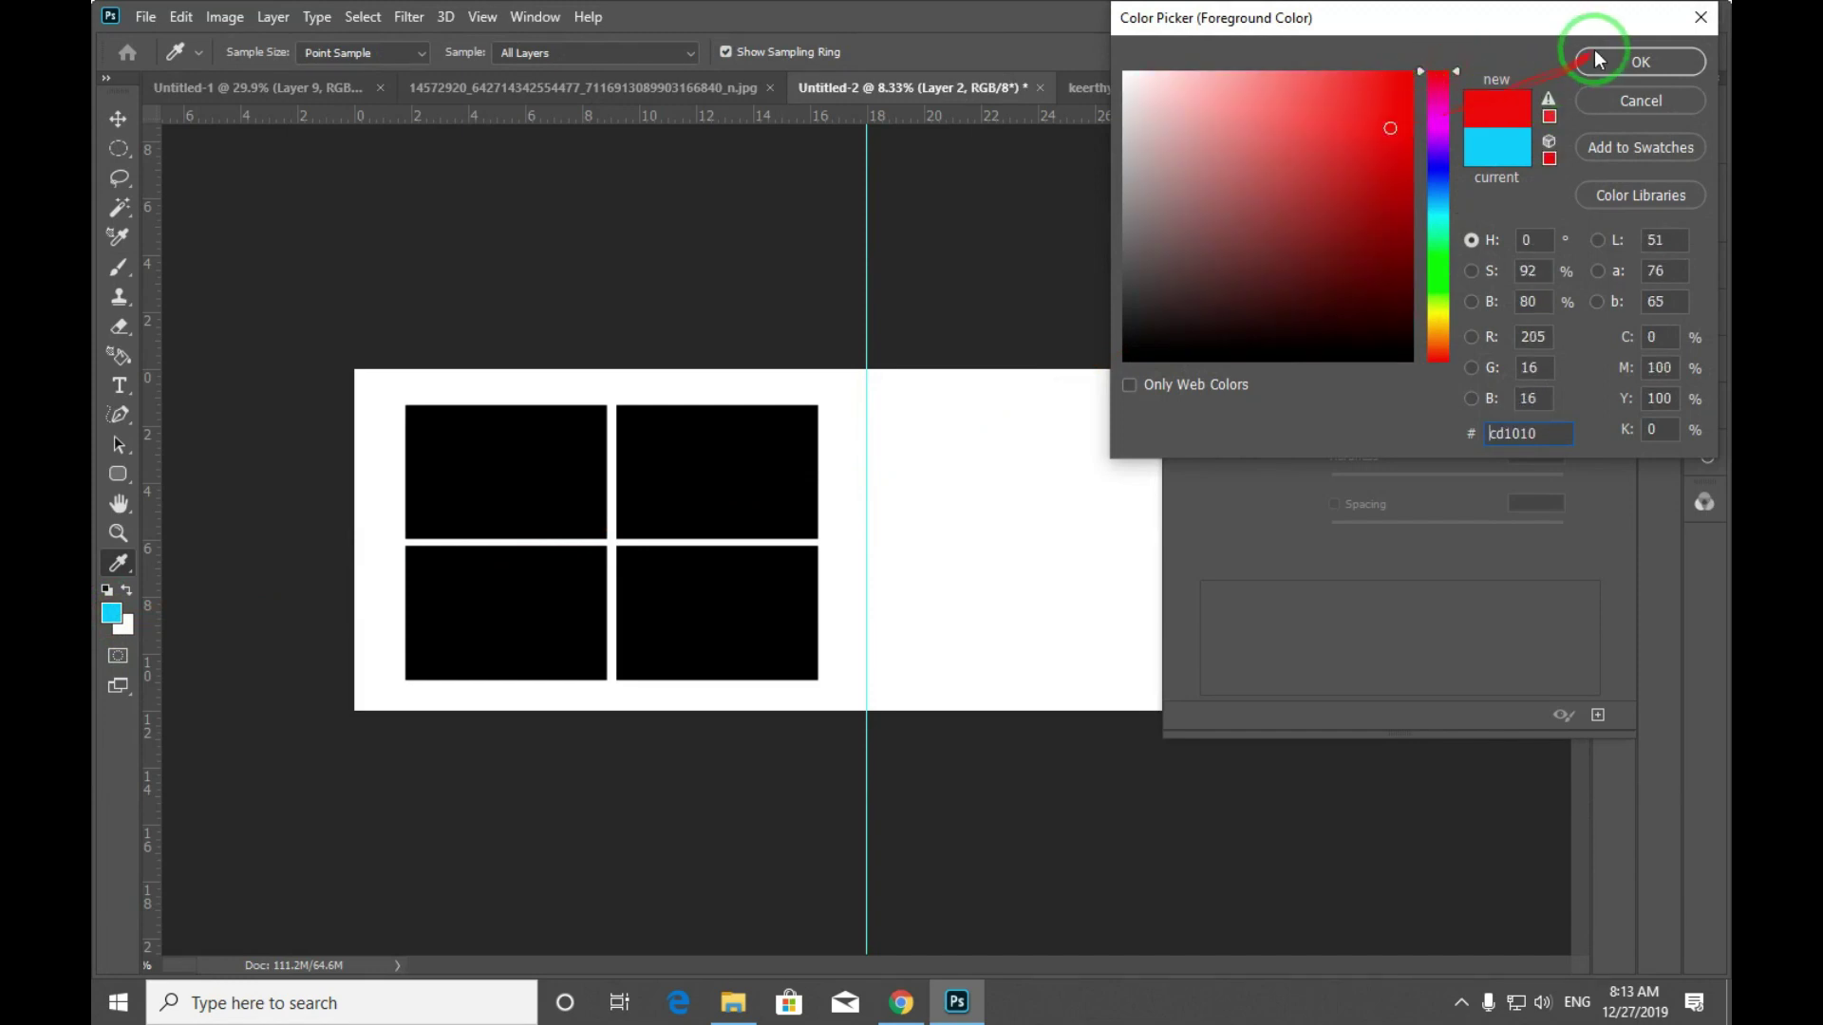
pyautogui.press('Return')
pyautogui.press('b')
pyautogui.click(738, 486)
pyautogui.keyDown('shift'); pyautogui.click(1023, 494); pyautogui.keyUp('shift')
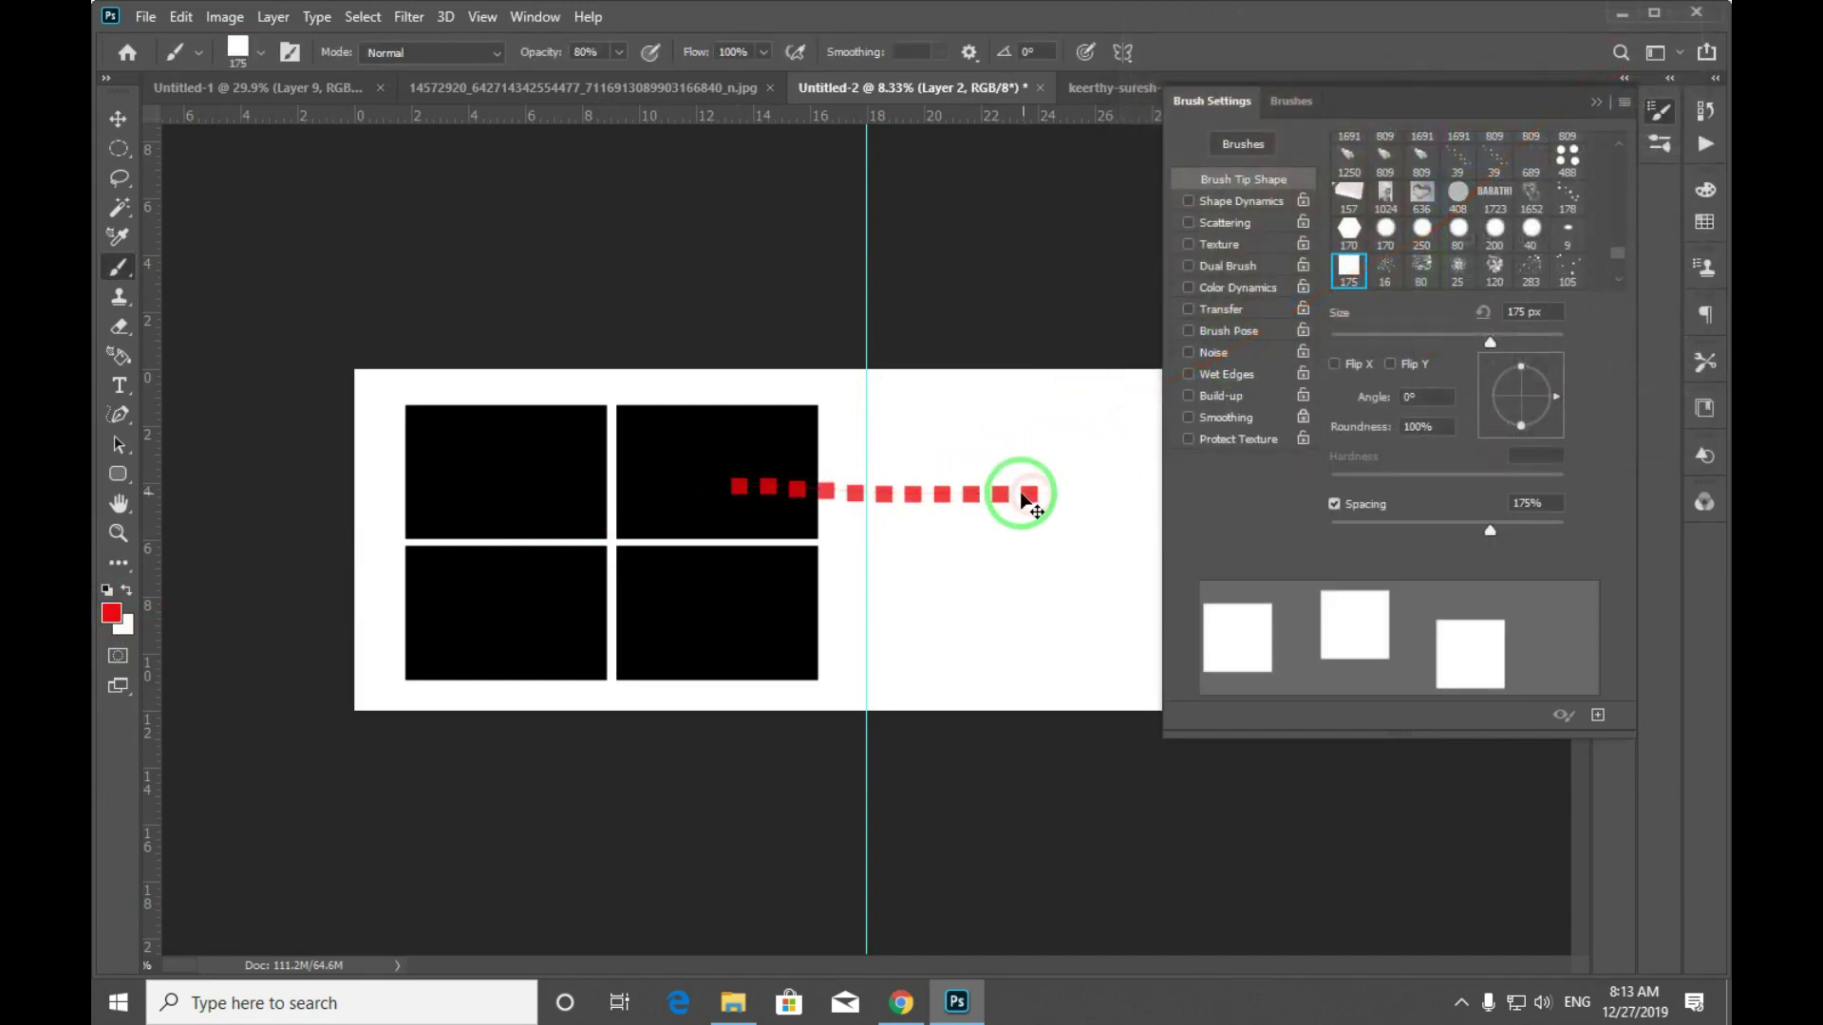
# Enable Transfer so dot opacity varies with pen pressure, testing a fading row.
pyautogui.hotkey('ctrl', 'z')
pyautogui.click(1224, 312)
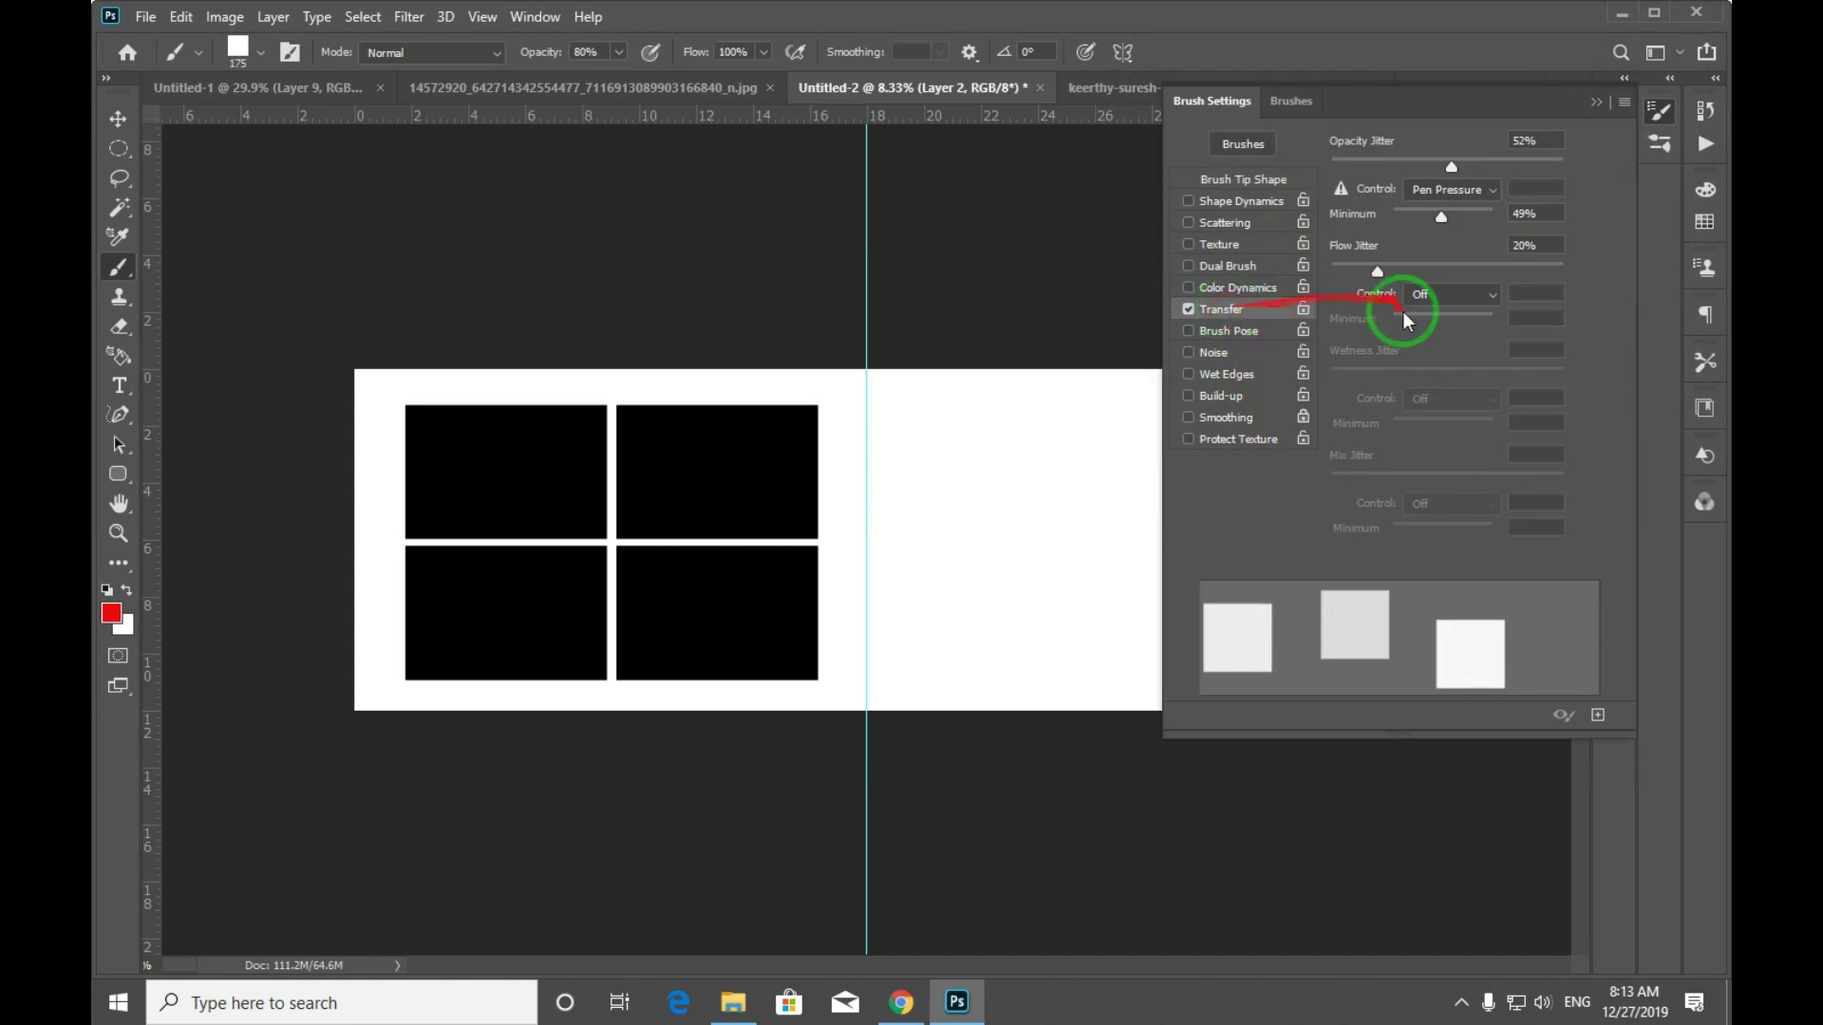
pyautogui.moveTo(866, 494); pyautogui.dragTo(1091, 537)
pyautogui.hotkey('ctrl', 'z')
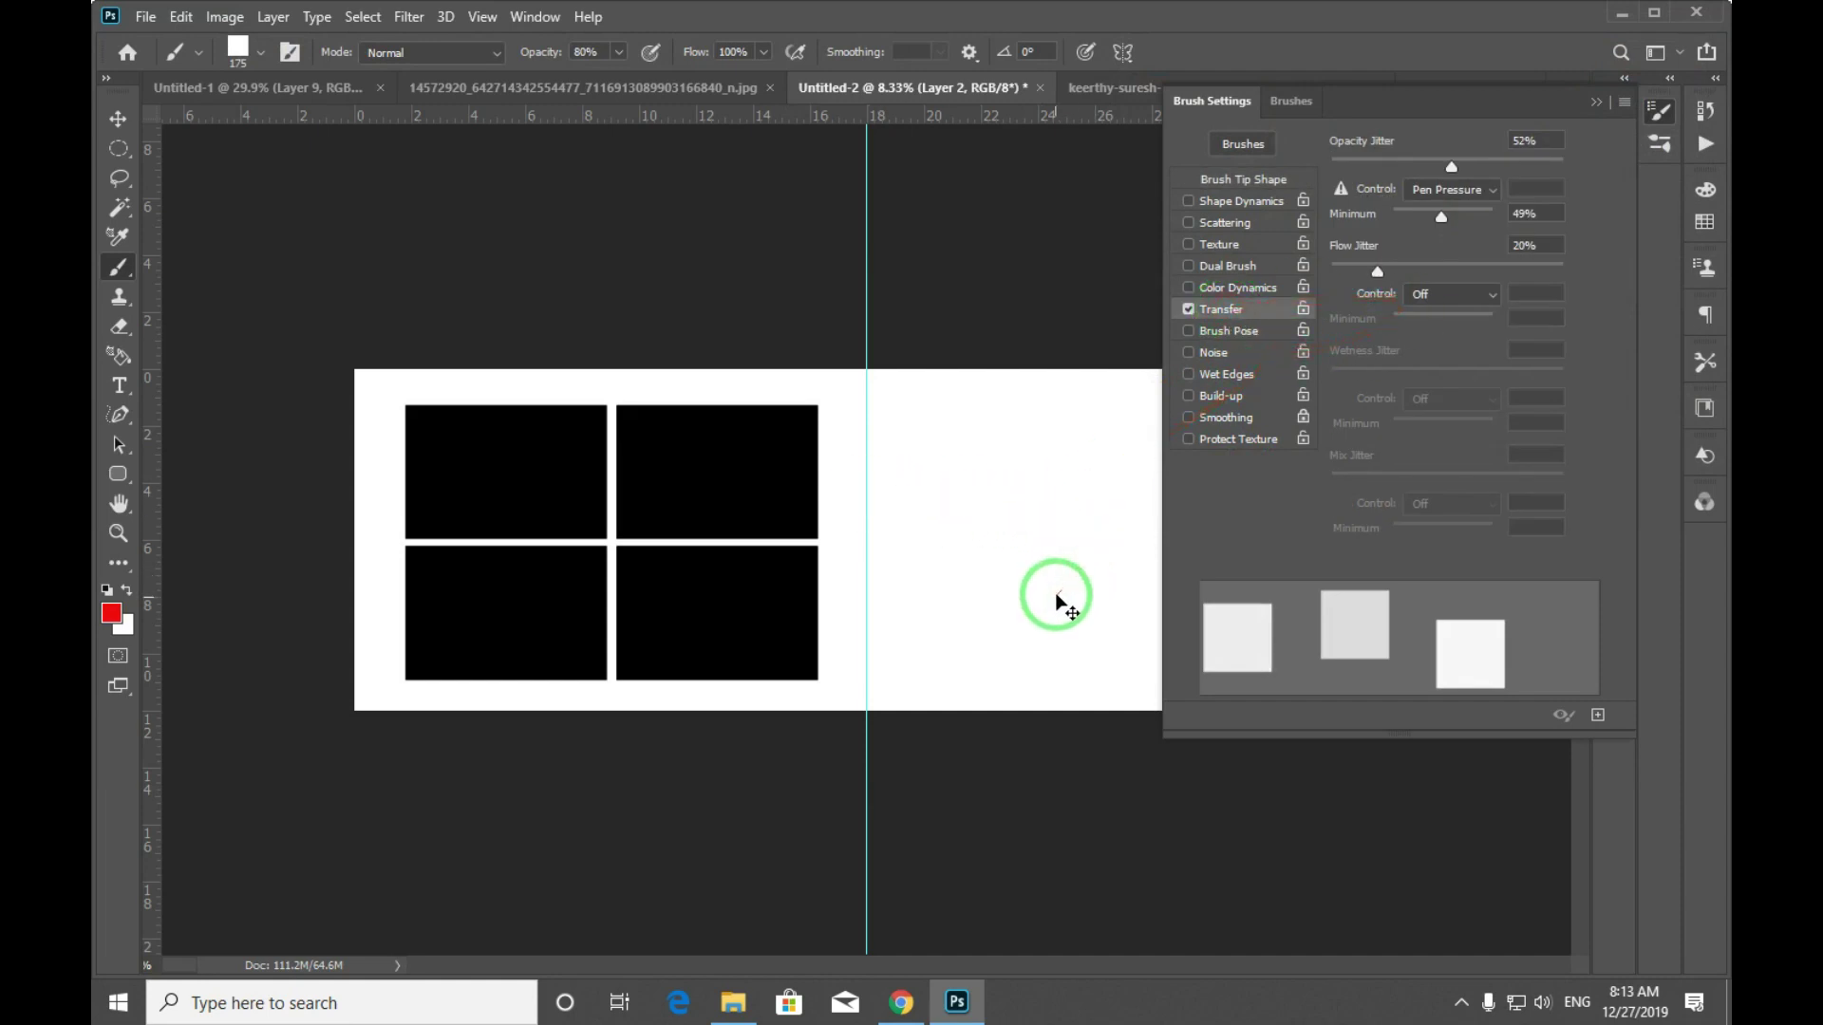
# Paint red square dots along the top edge, undoing the extra diagonal and bottom runs.
pyautogui.moveTo(1056, 595); pyautogui.dragTo(473, 388)
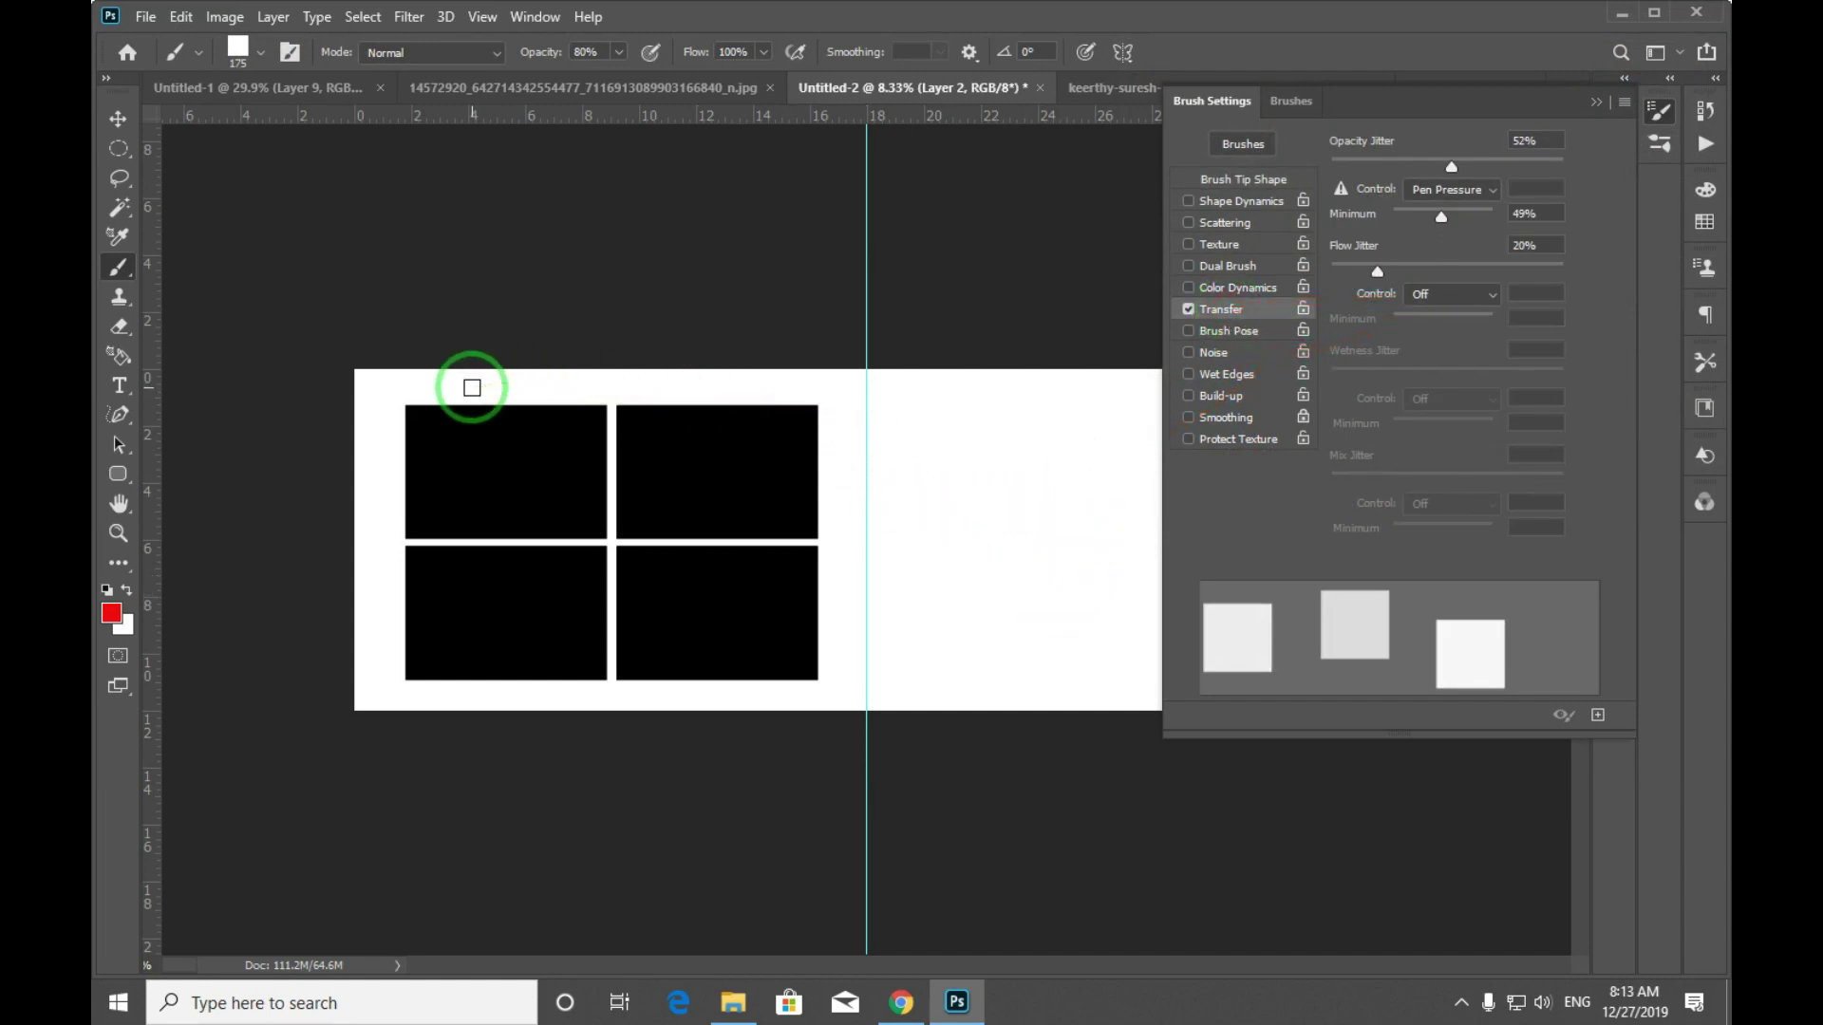
pyautogui.moveTo(472, 388); pyautogui.dragTo(1111, 405)
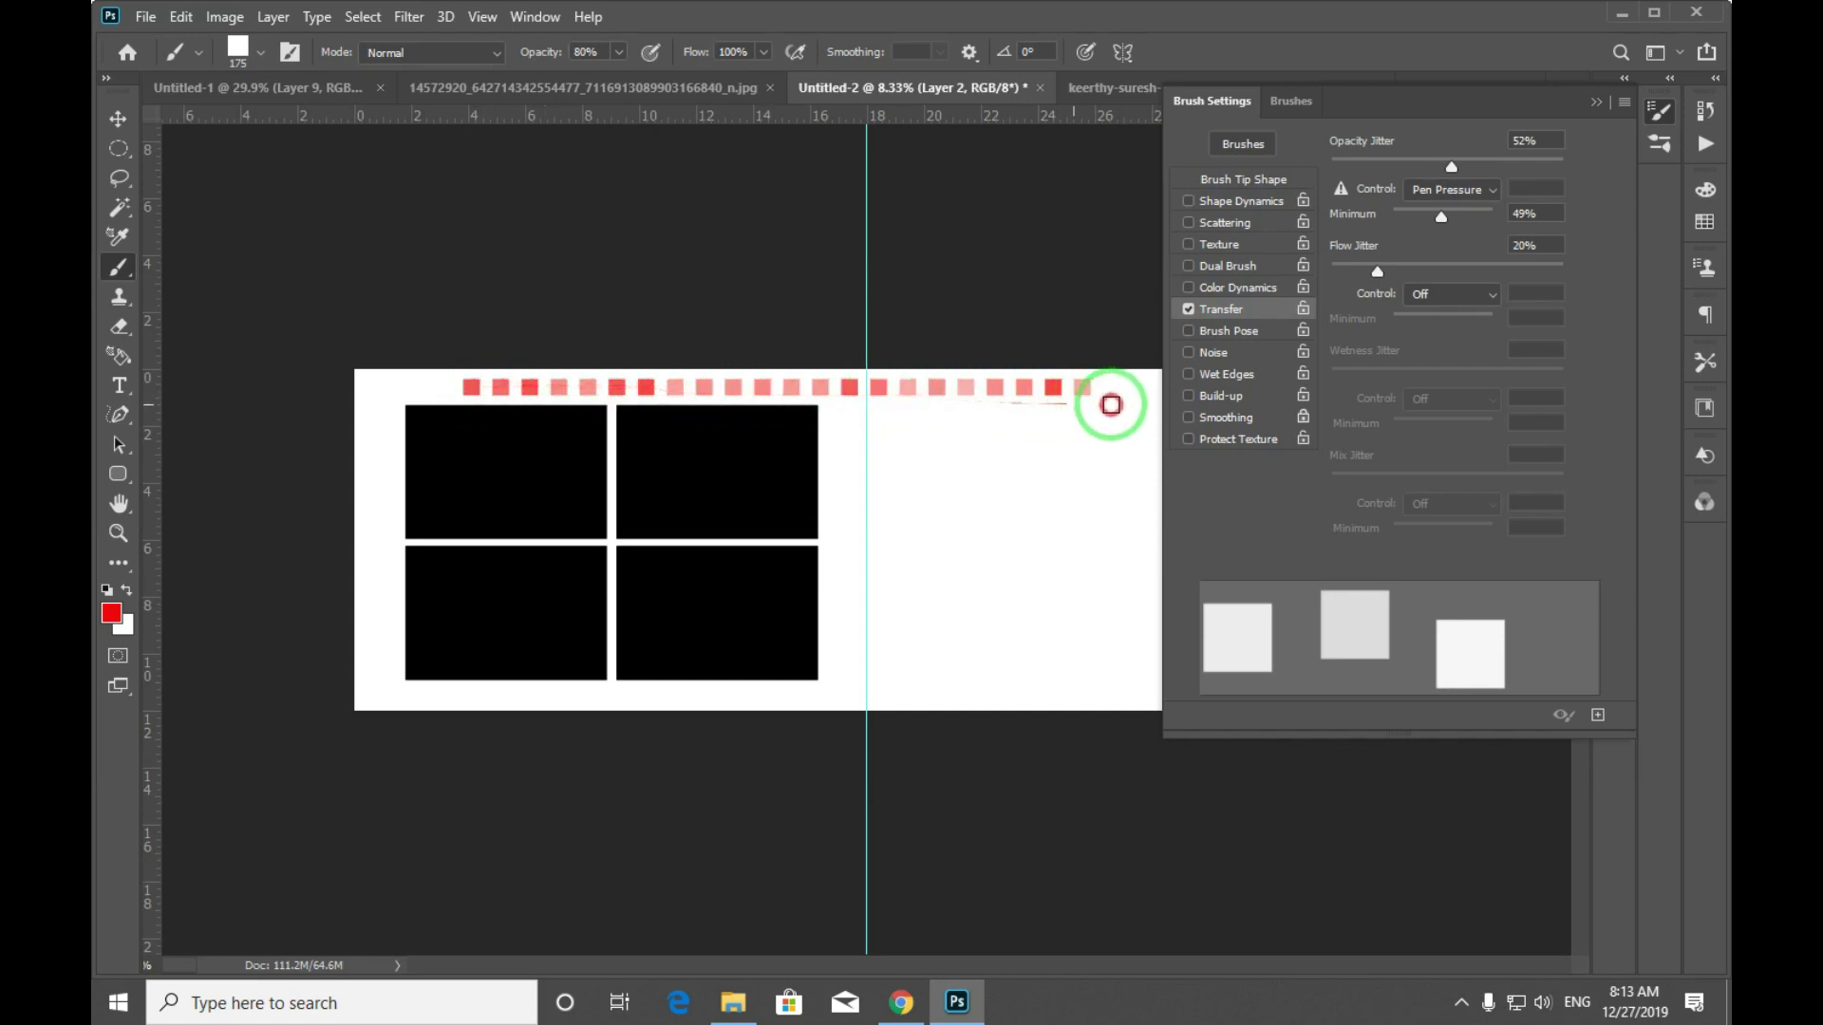
pyautogui.keyDown('shift'); pyautogui.click(537, 692); pyautogui.keyUp('shift')
pyautogui.keyDown('shift'); pyautogui.click(715, 696); pyautogui.keyUp('shift')
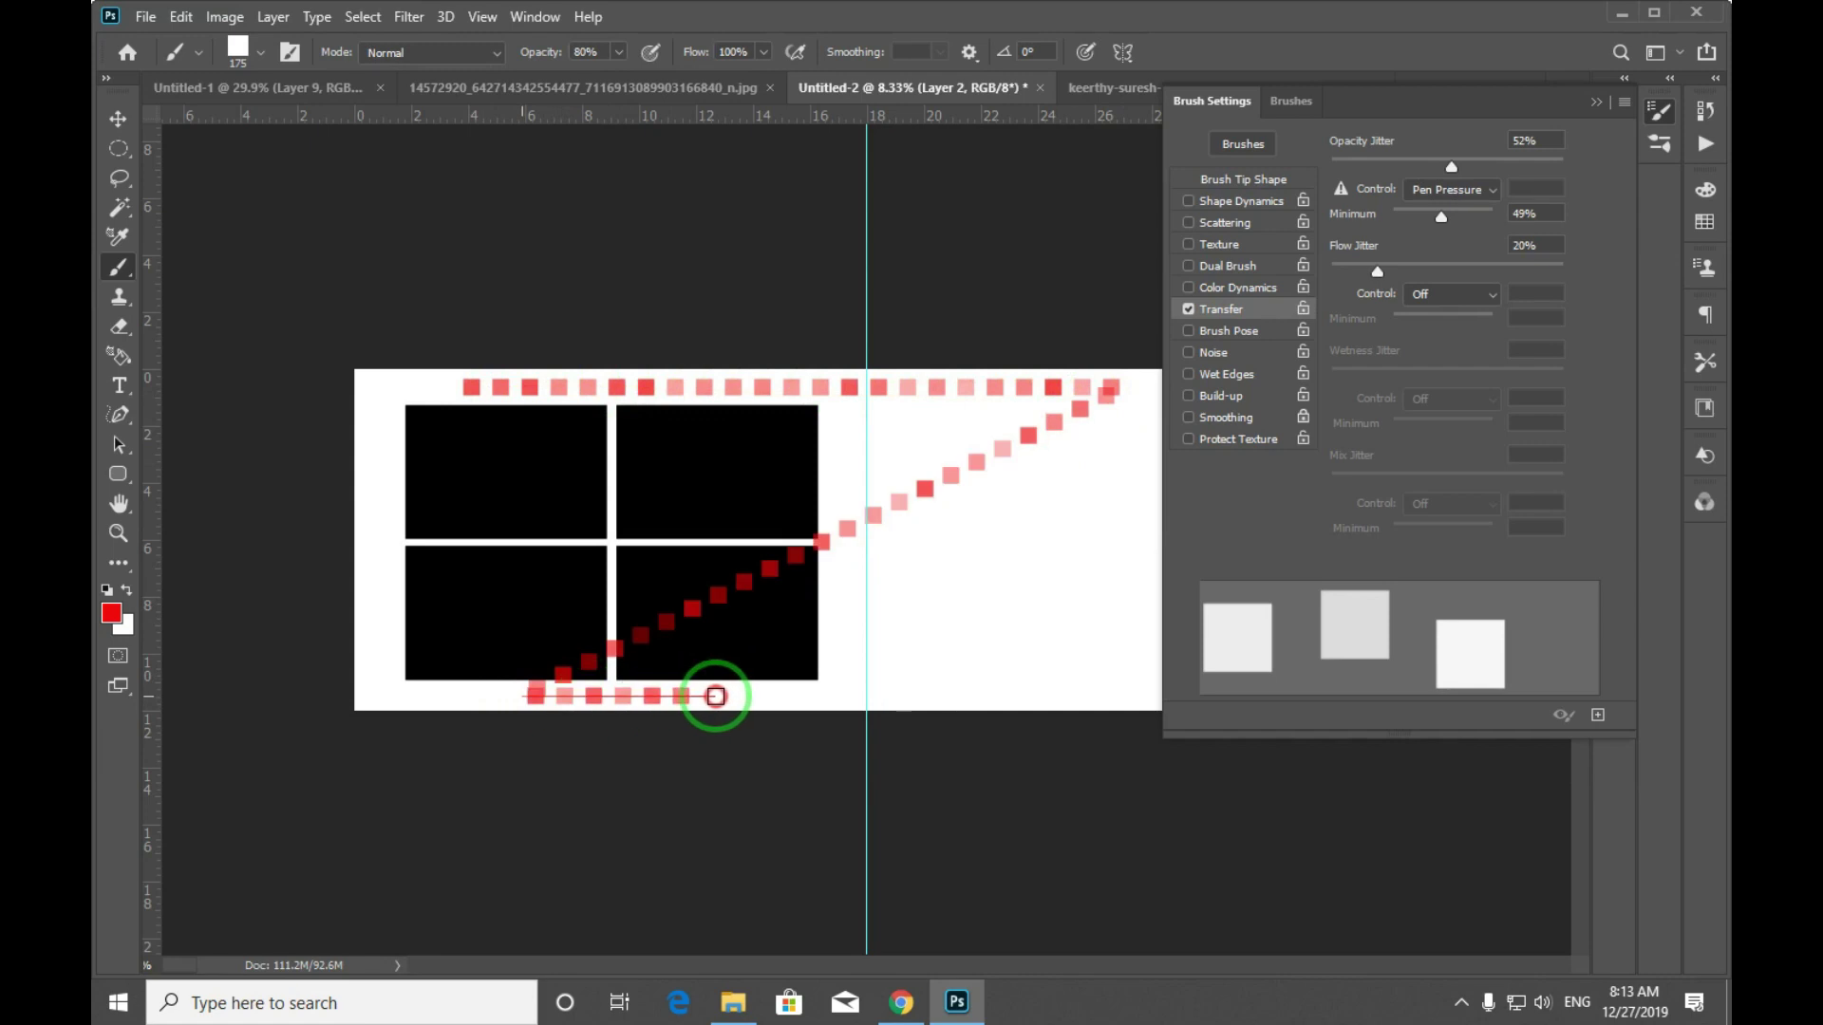
pyautogui.keyDown('shift'); pyautogui.click(971, 696); pyautogui.keyUp('shift')
pyautogui.hotkey('ctrl', 'z')
pyautogui.hotkey('ctrl', 'z')
pyautogui.hotkey('ctrl', 'z')
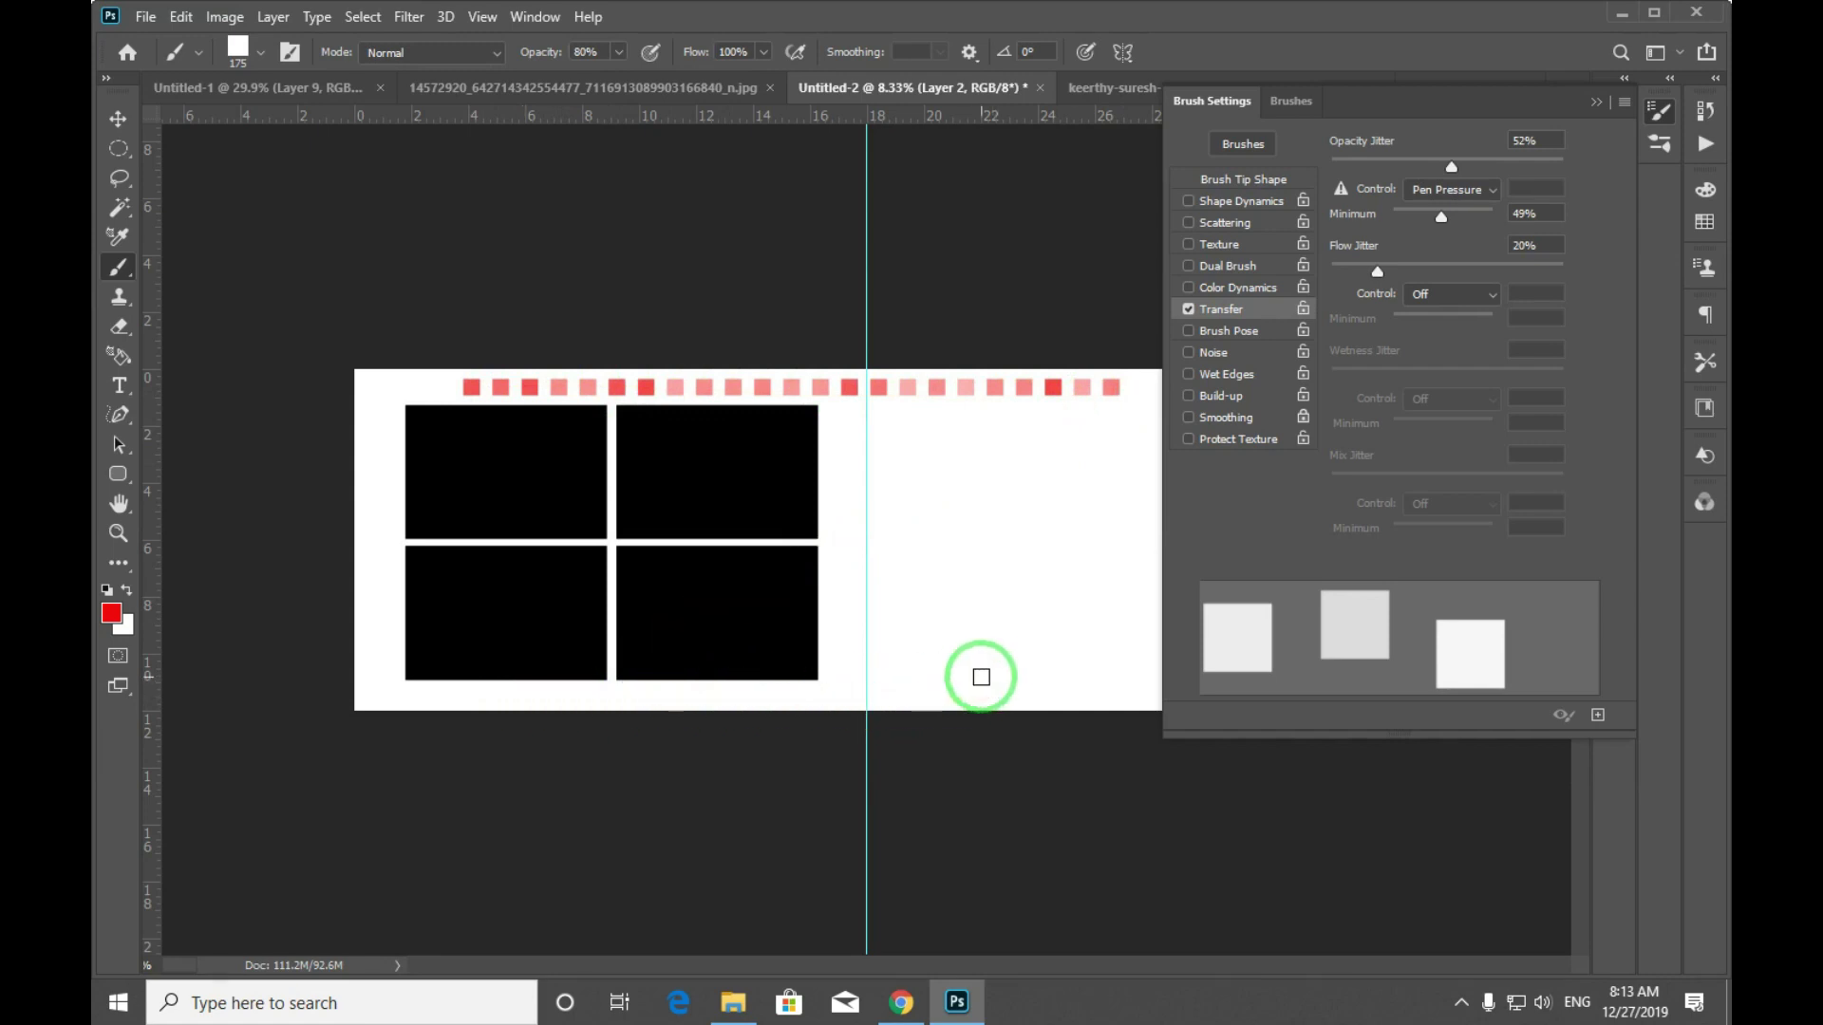
pyautogui.hotkey('ctrl', 'z')
pyautogui.hotkey('ctrl', 'z')
pyautogui.hotkey('ctrl', 'z')
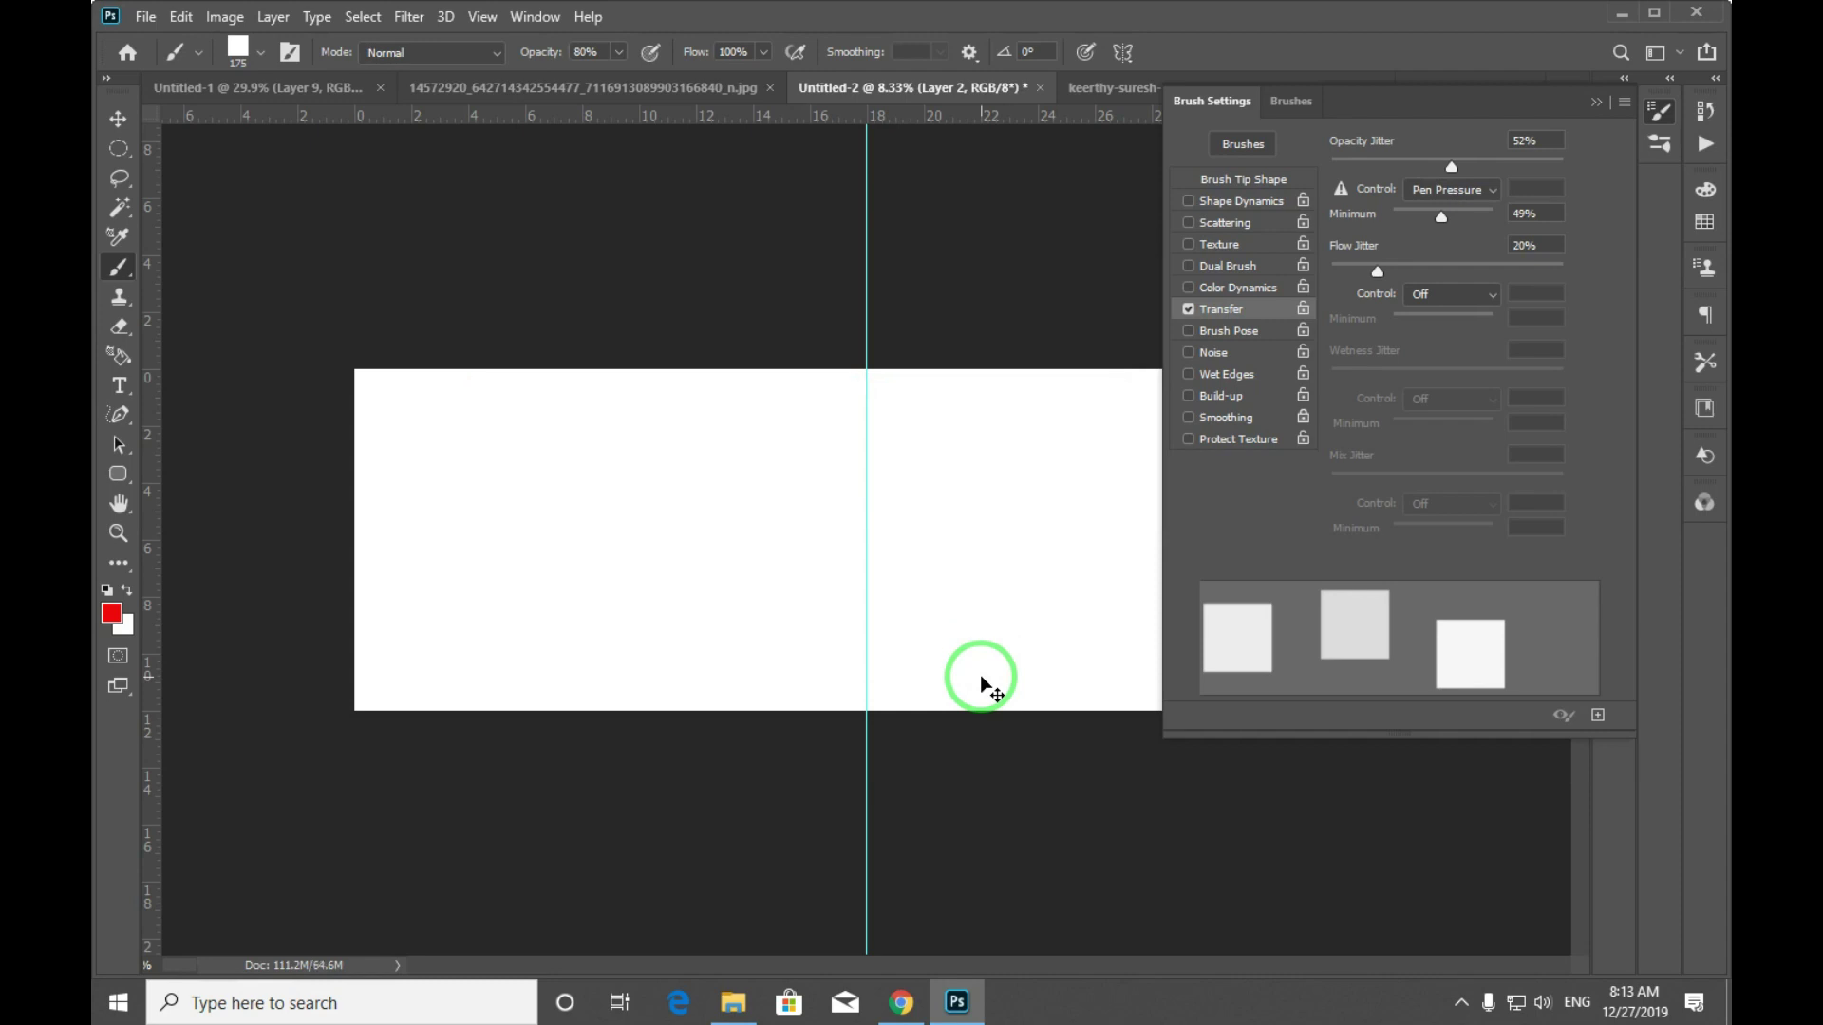
pyautogui.hotkey('ctrl', 'shift', 'z')
pyautogui.hotkey('ctrl', 'shift', 'z')
pyautogui.hotkey('ctrl', 'shift', 'z')
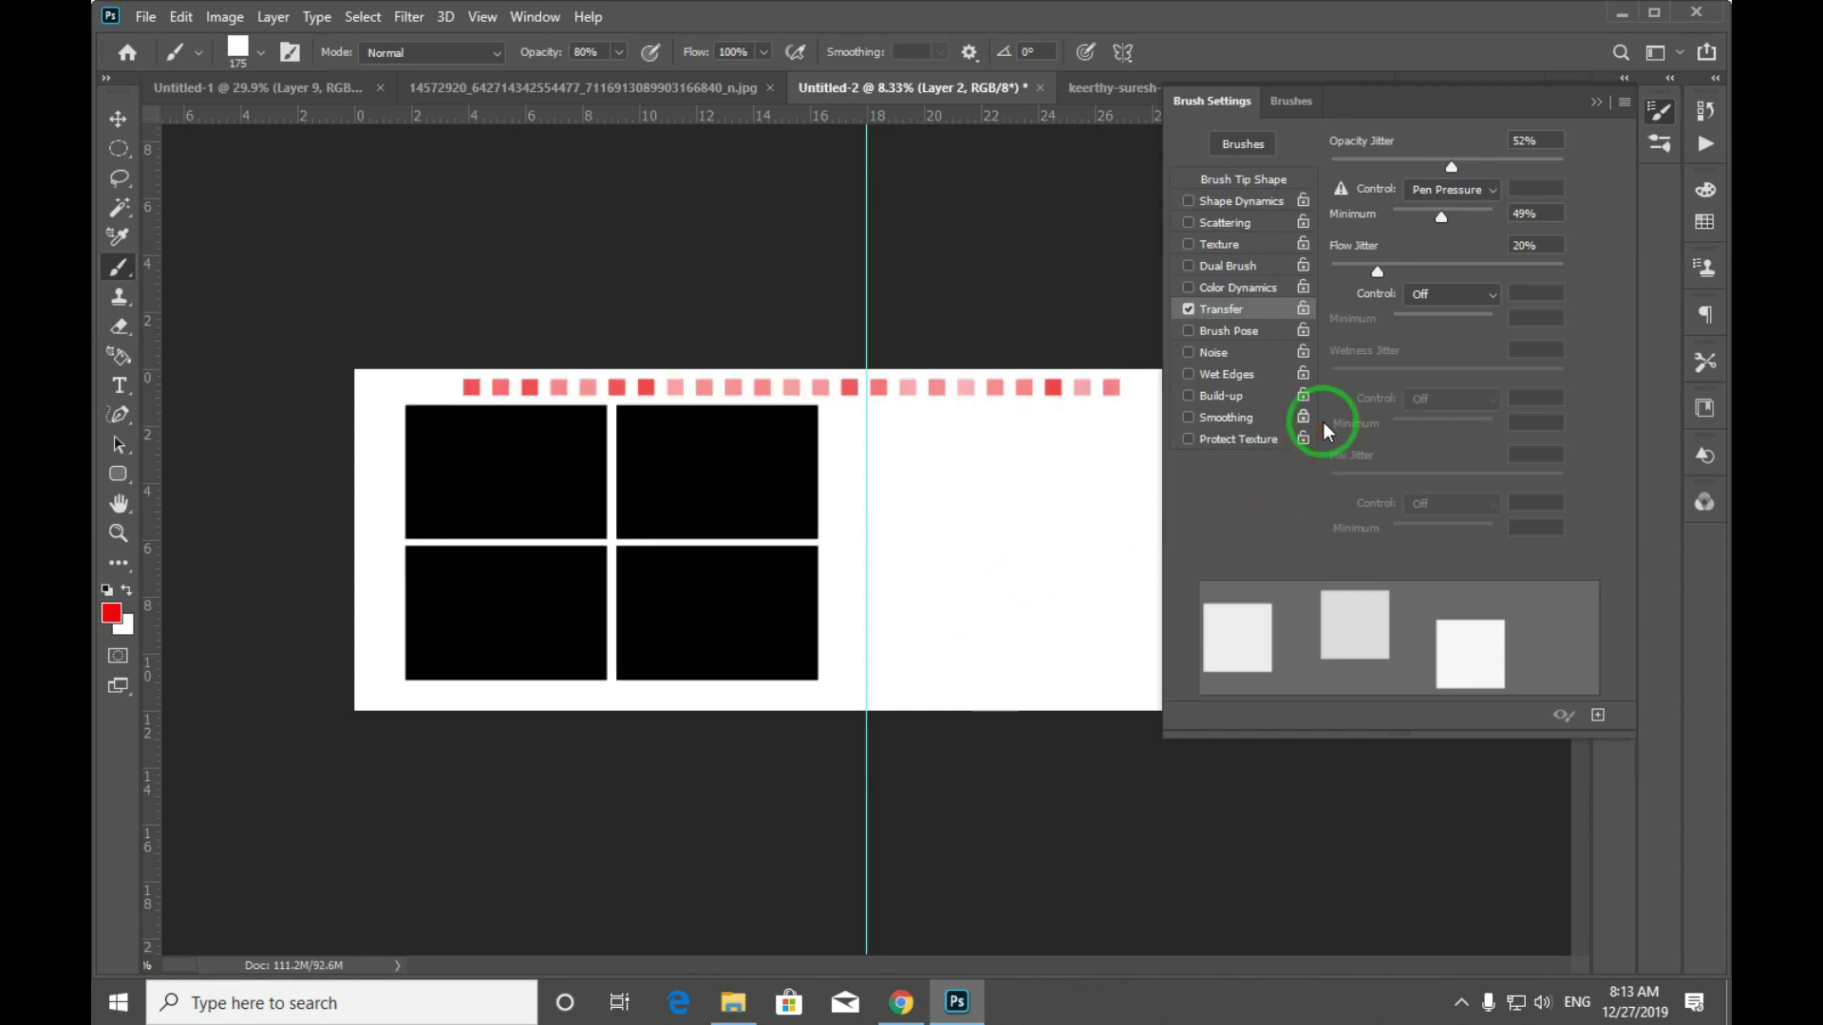
pyautogui.click(1614, 110)
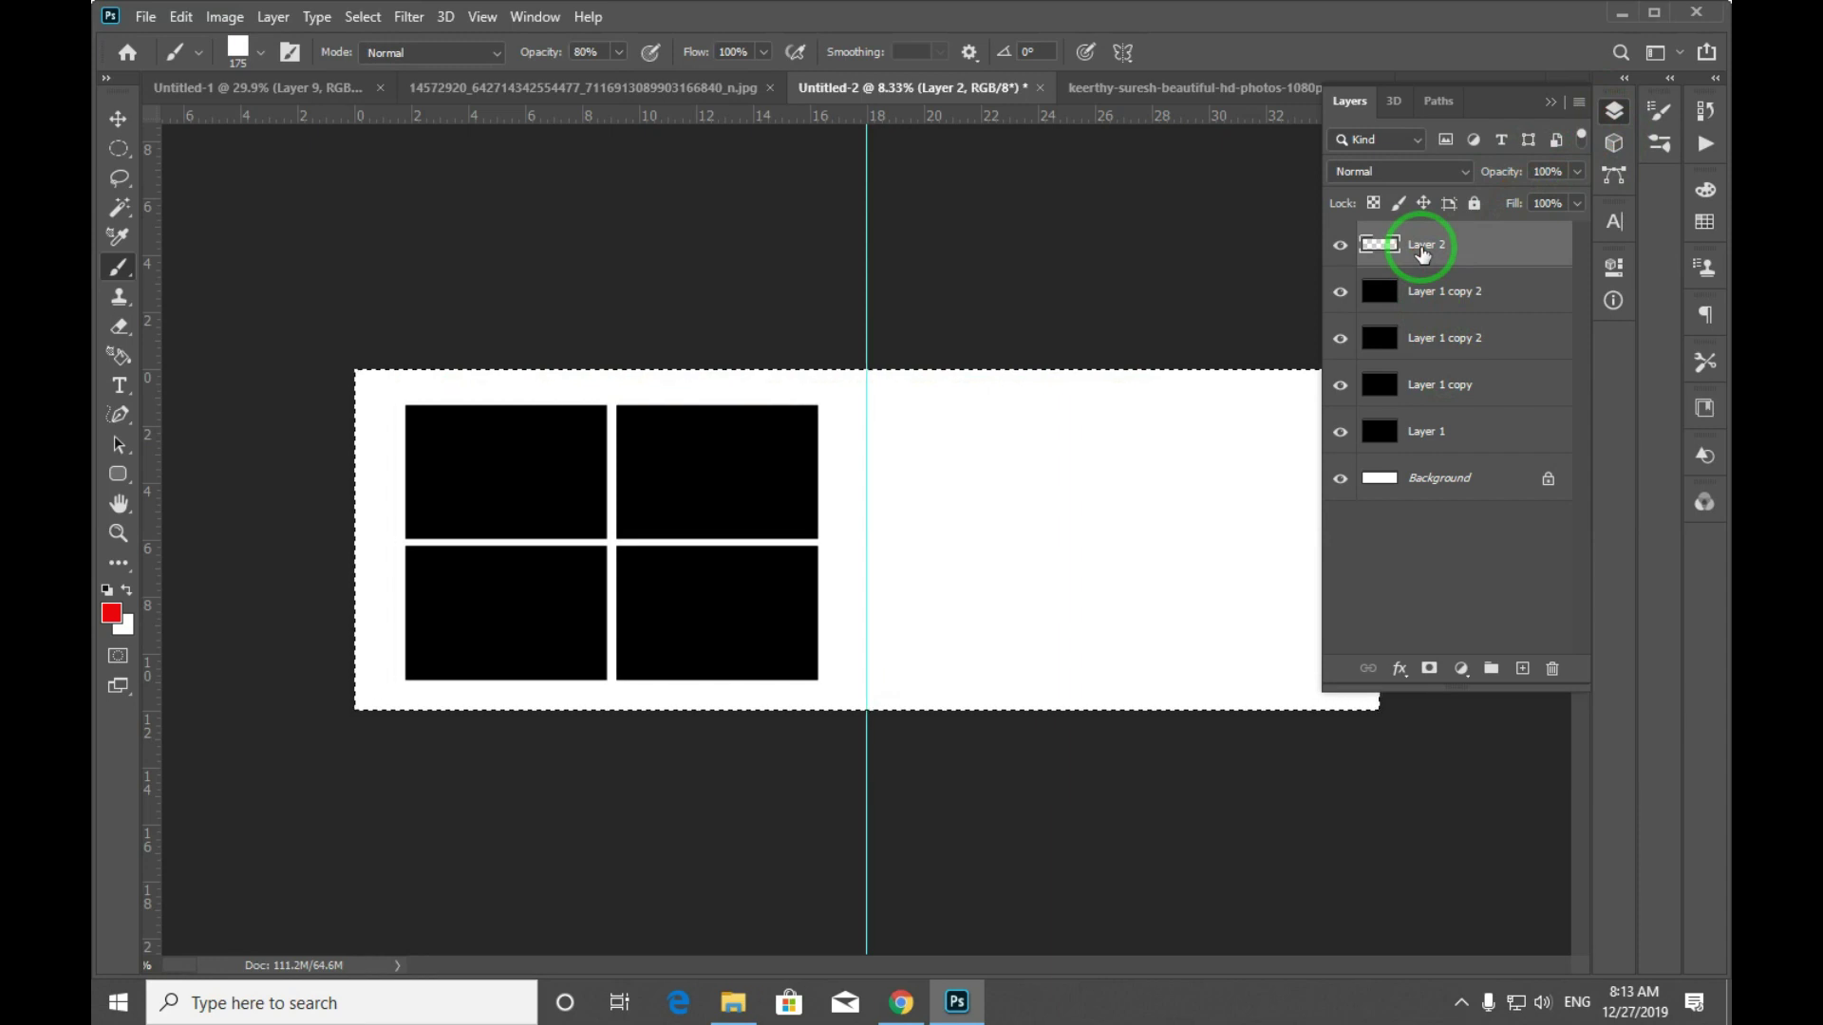
# Dismiss the save prompt, deselect, and switch to the standard Pen Tool.
pyautogui.hotkey('ctrl', 's')
pyautogui.press('Escape')
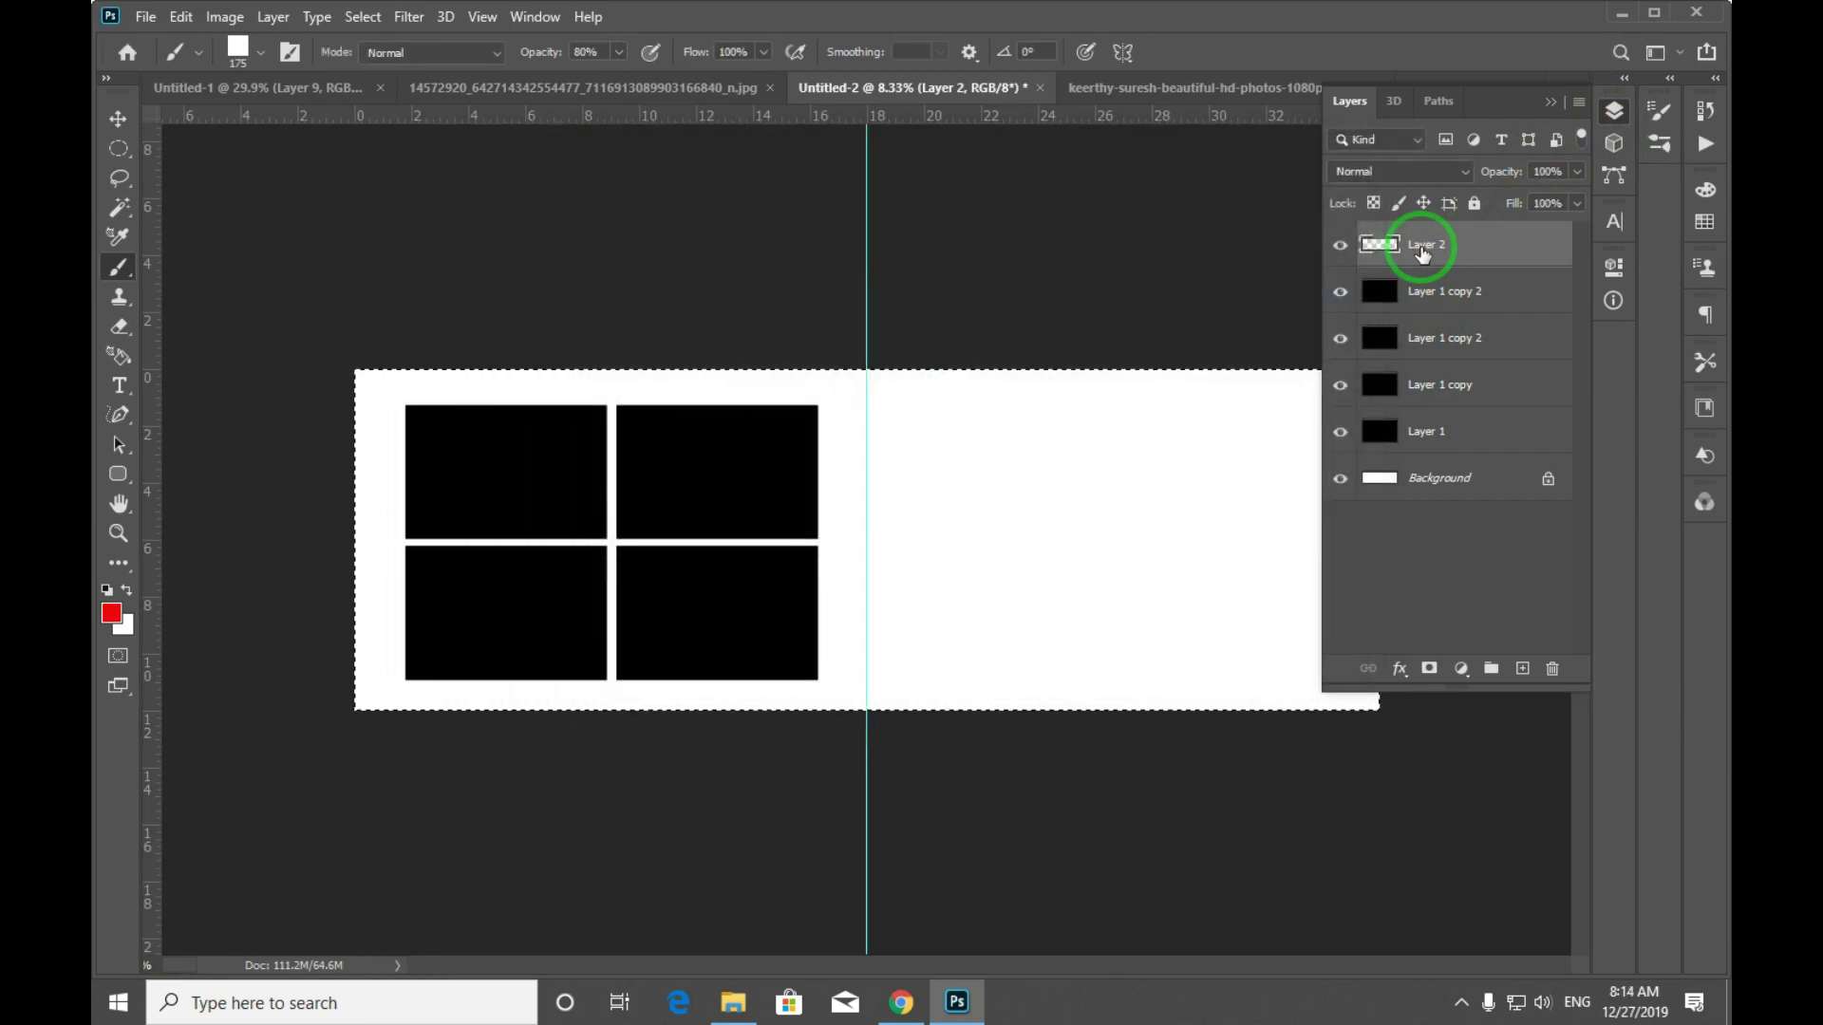
pyautogui.hotkey('ctrl', 'd')
pyautogui.press('m')
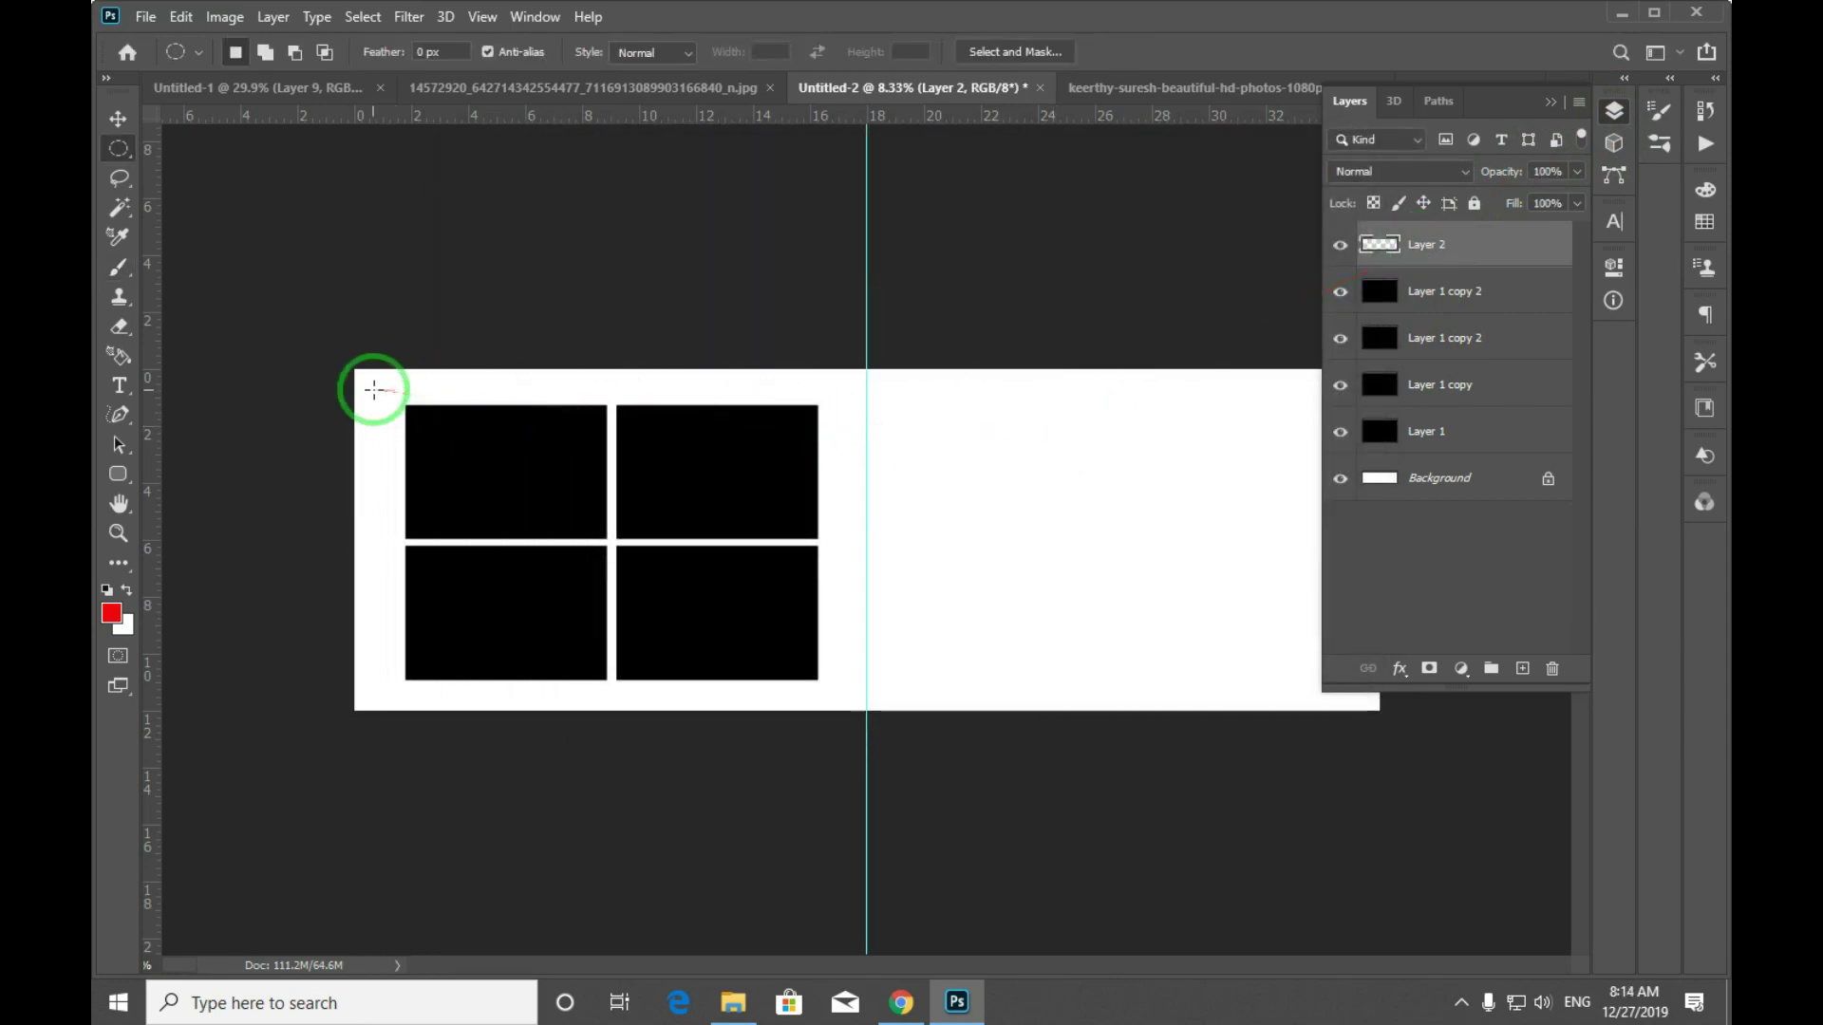
pyautogui.press('p')
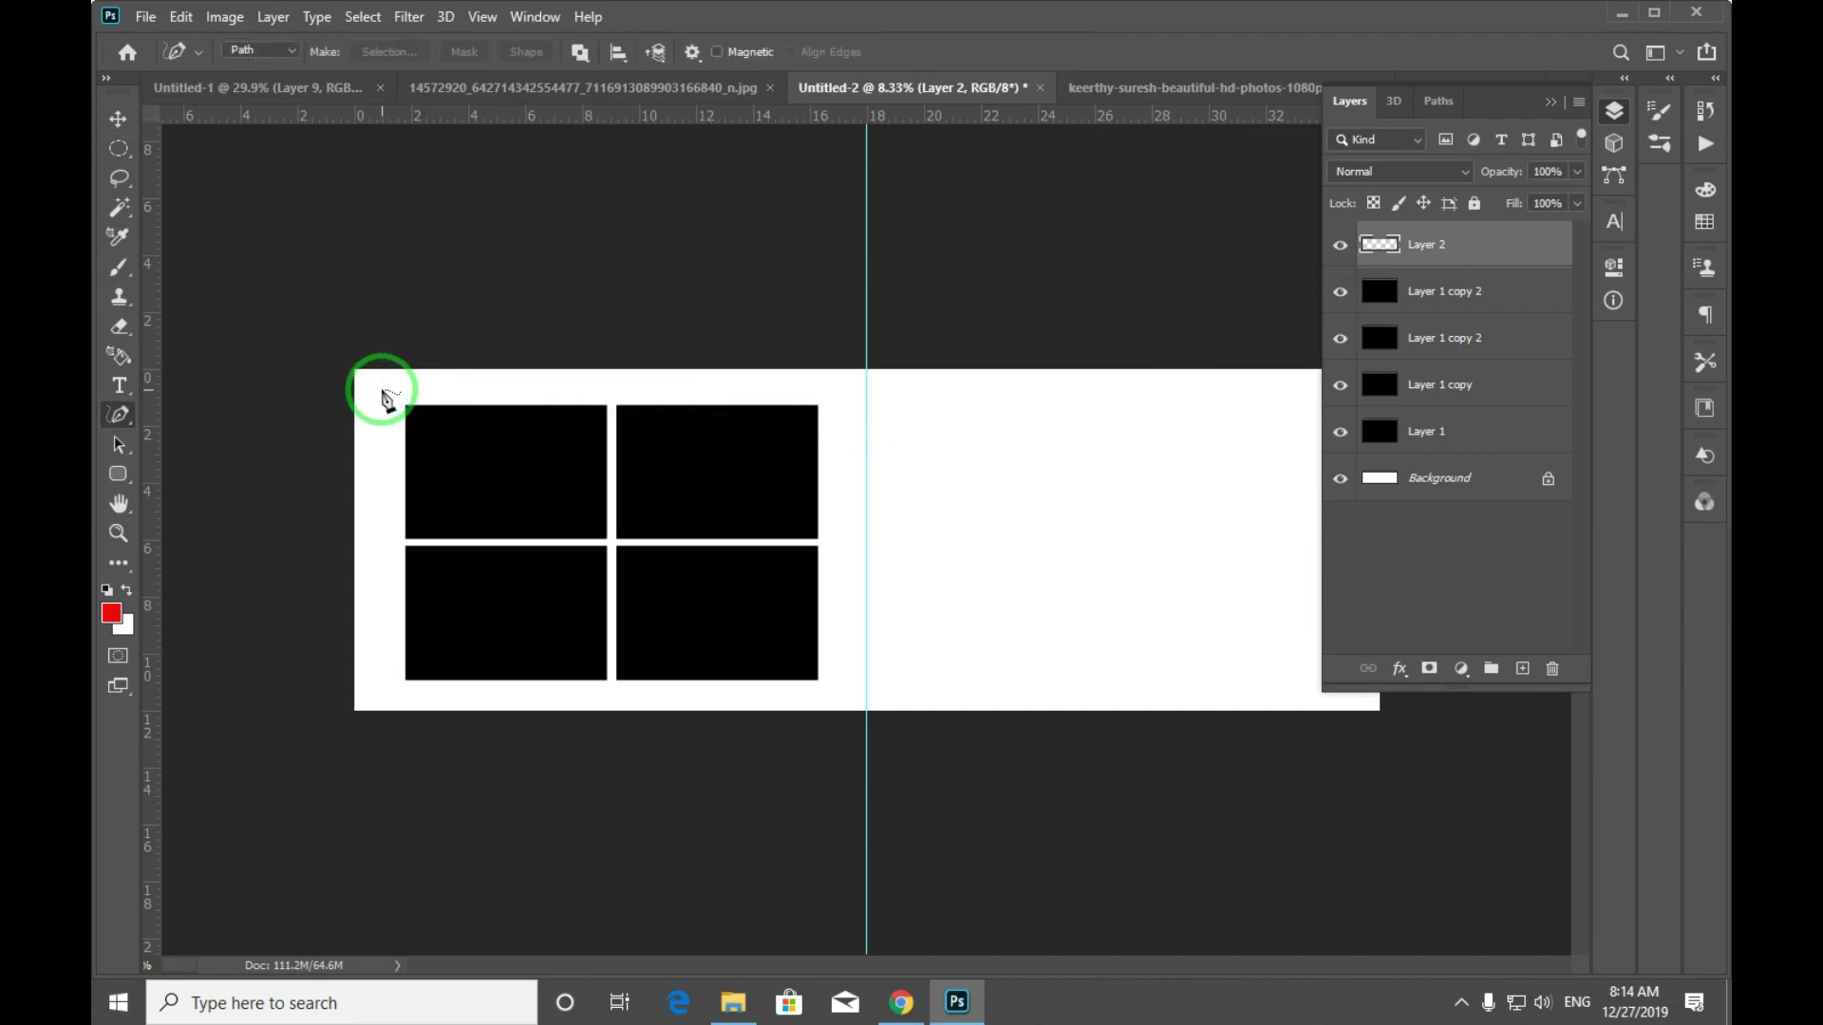
pyautogui.press('Tab')
pyautogui.click(448, 386)
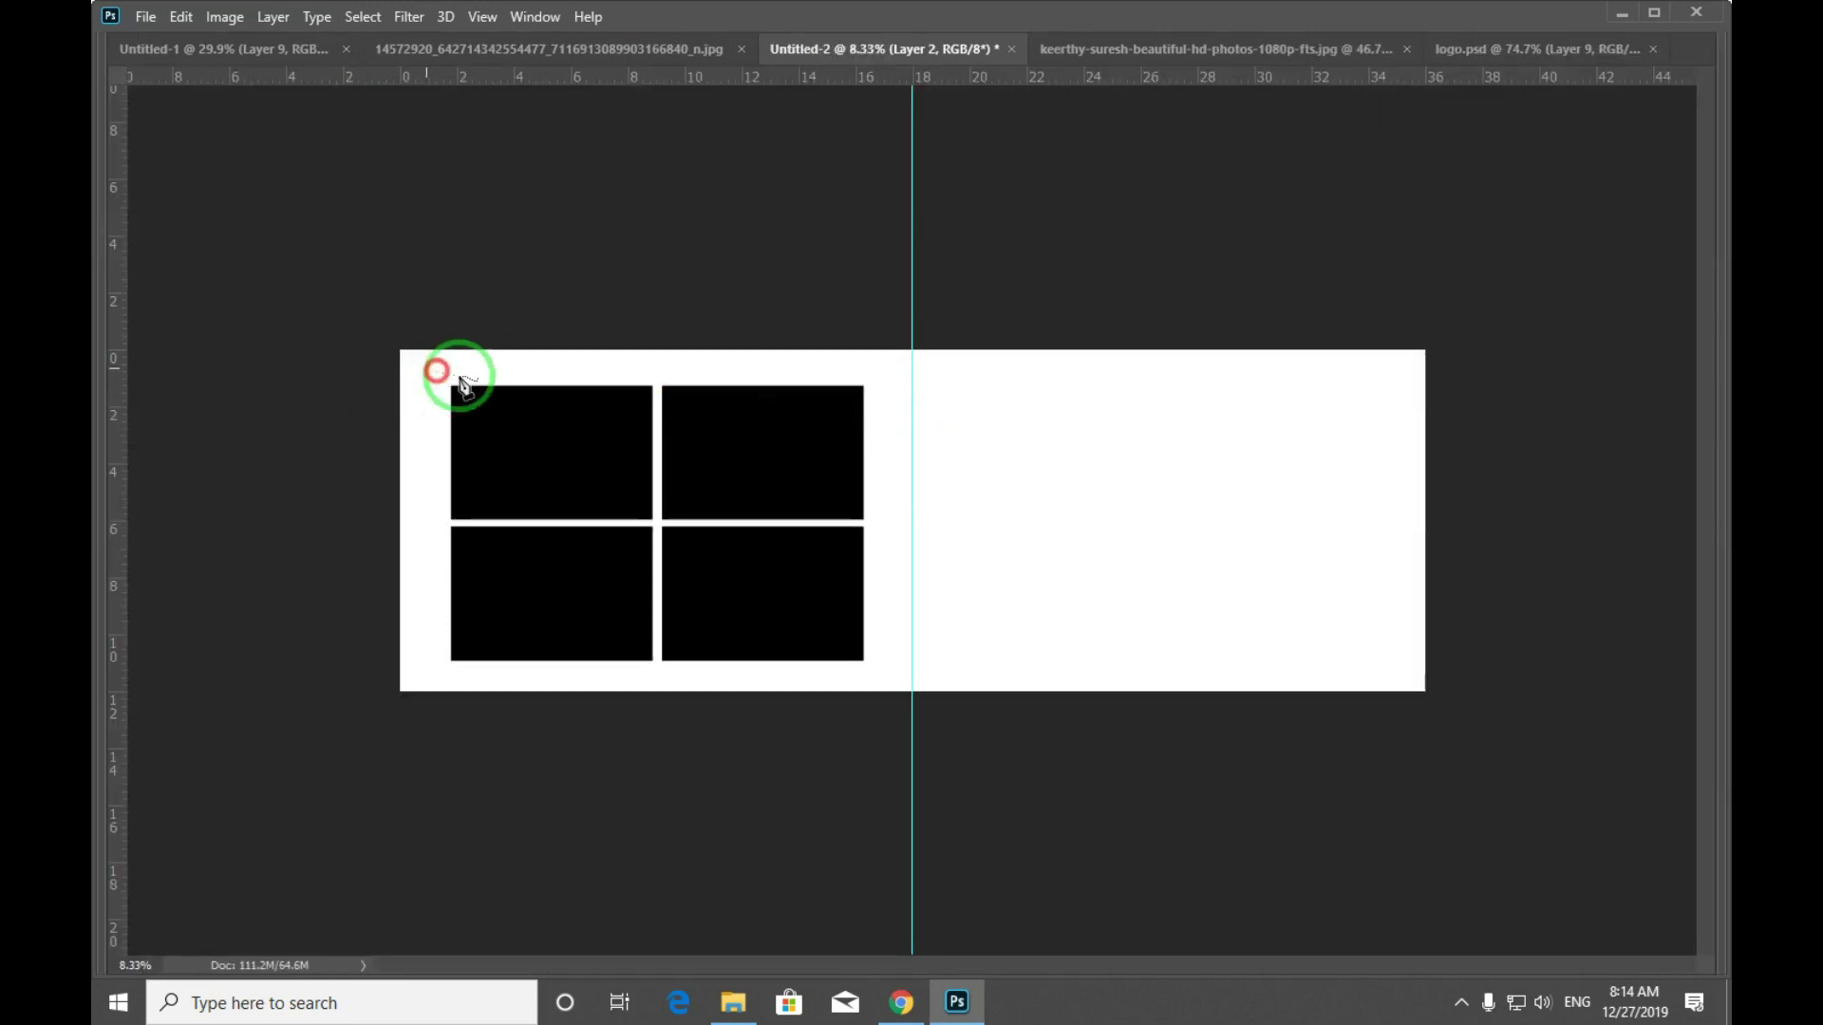
pyautogui.press('Tab')
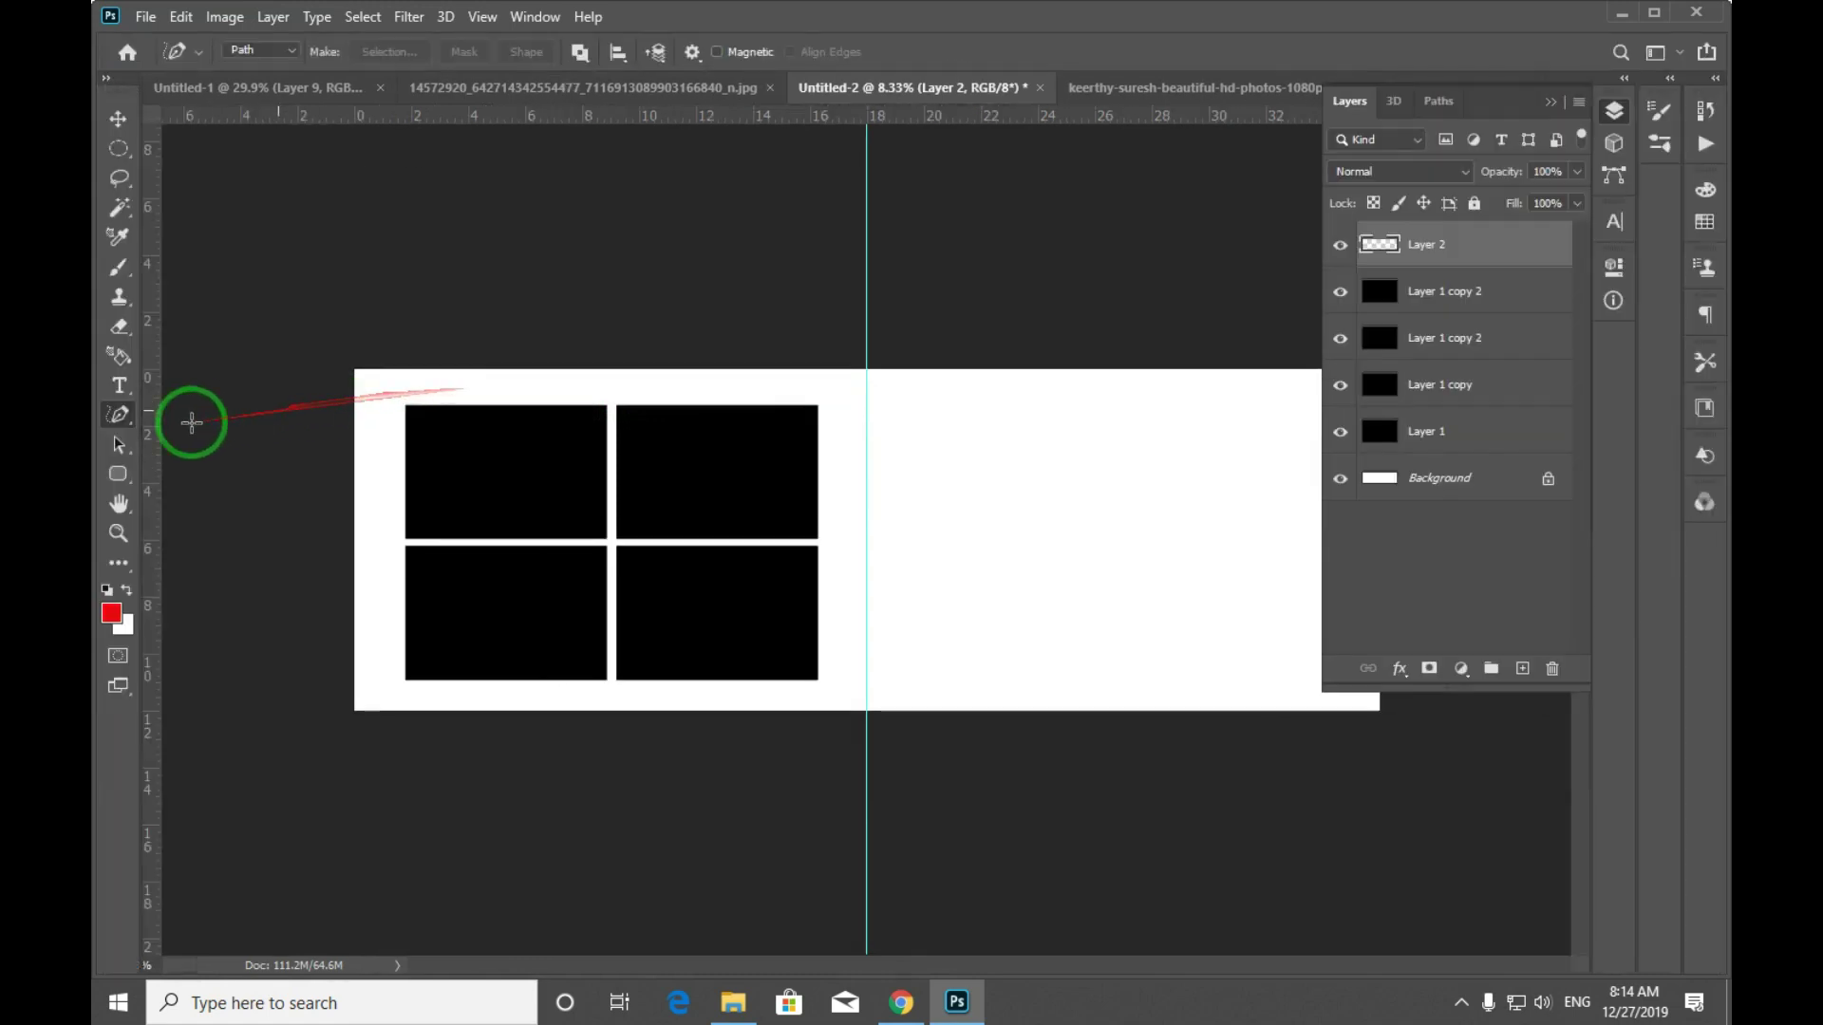
pyautogui.rightClick(121, 434)
pyautogui.click(180, 415)
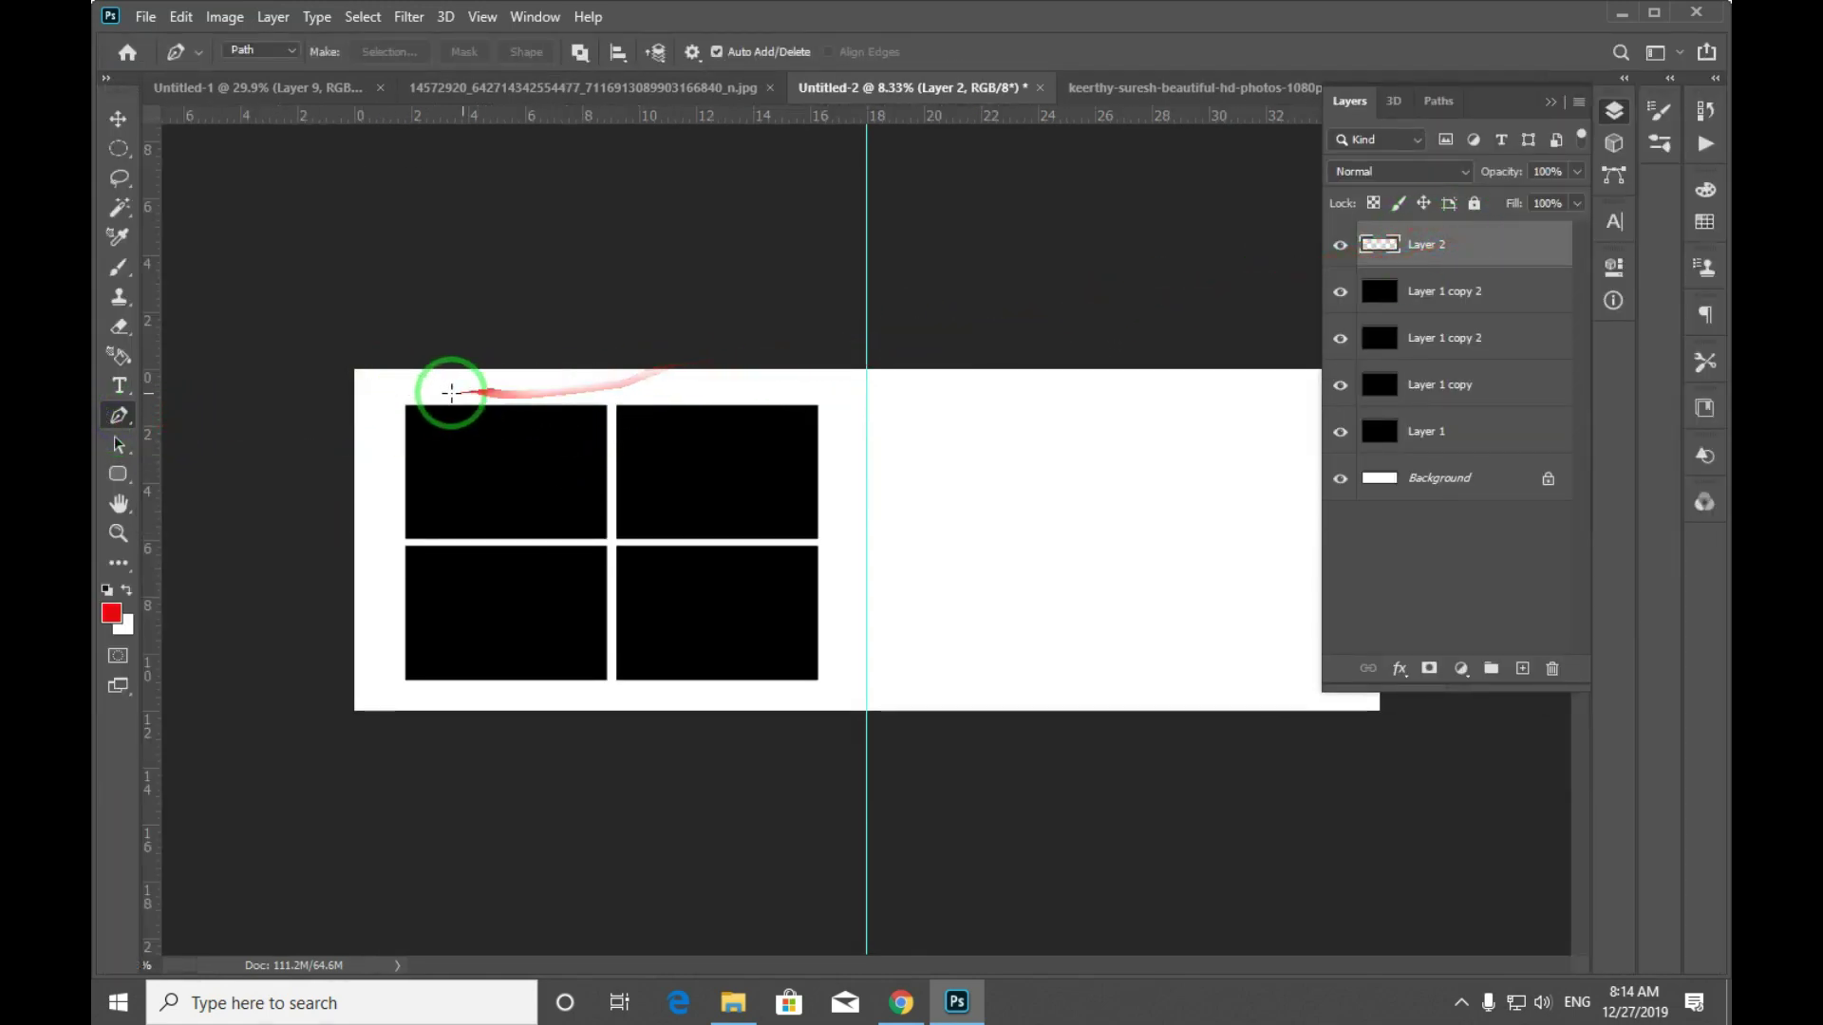
# Place four corner anchors just inside the canvas edges and close the rectangular path.
pyautogui.click(384, 387)
pyautogui.press('Tab')
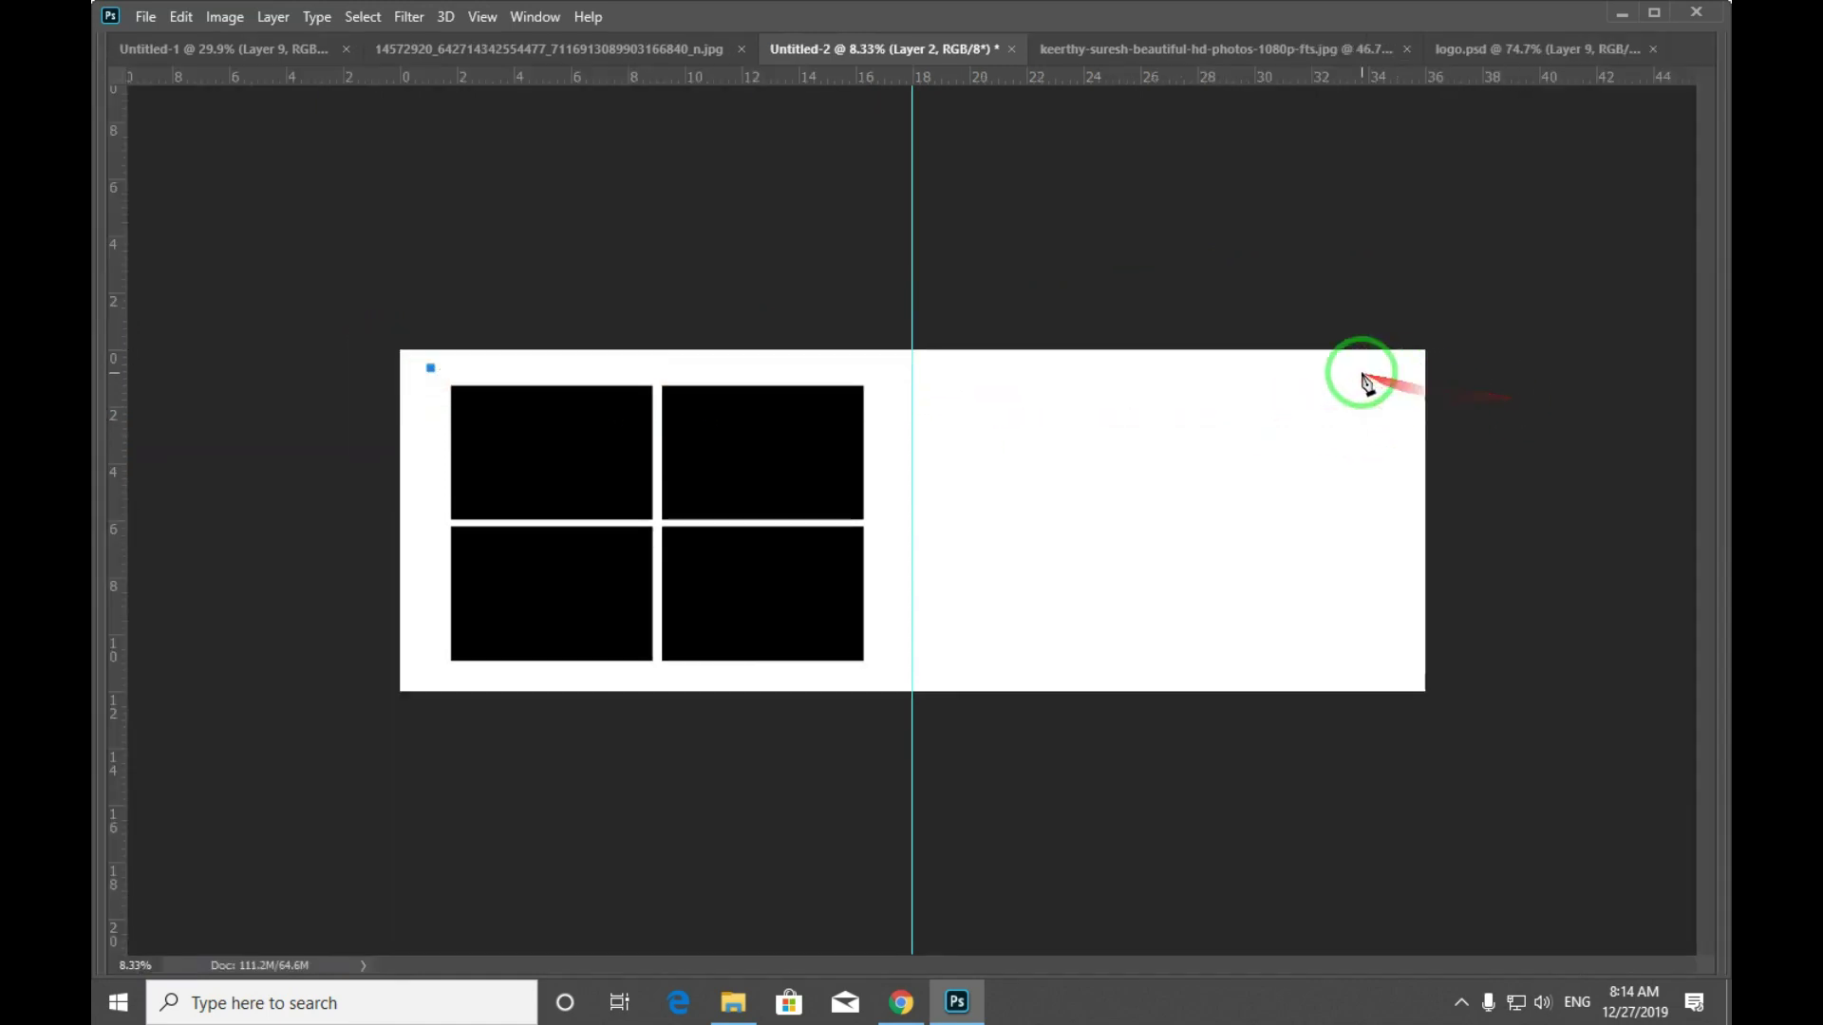
pyautogui.click(1377, 372)
pyautogui.click(1384, 666)
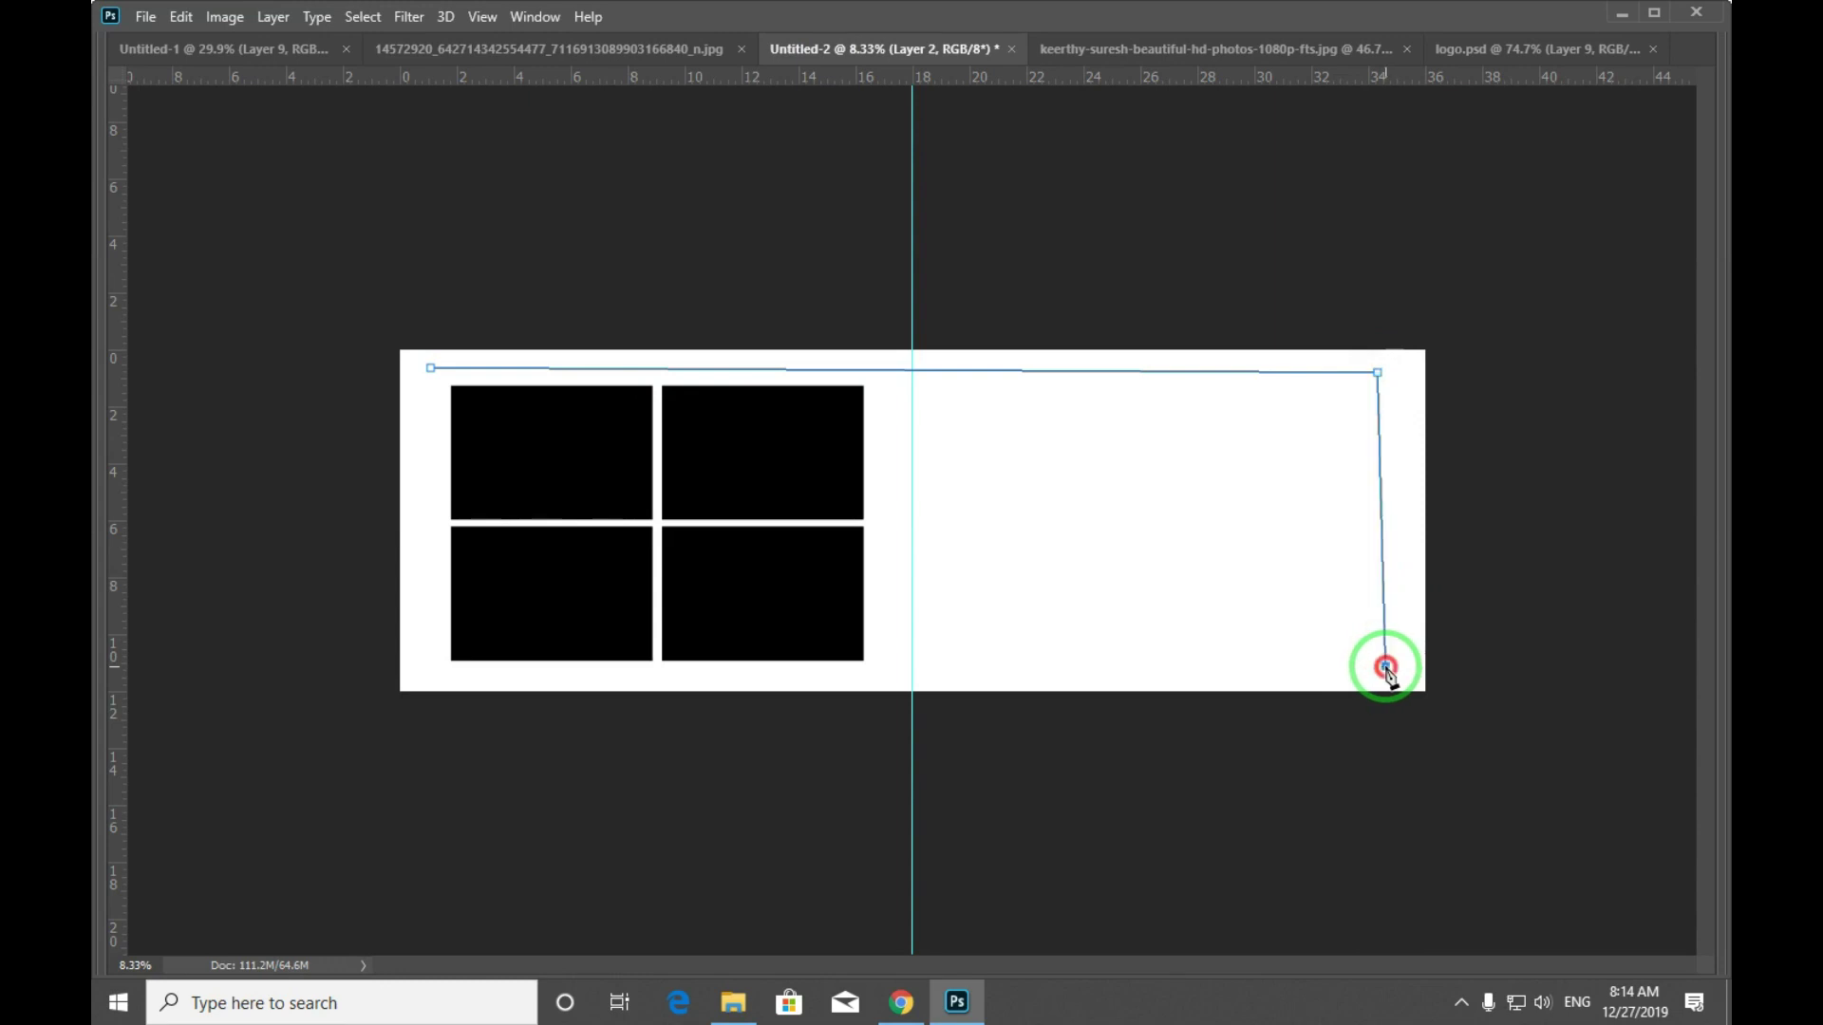
pyautogui.click(428, 671)
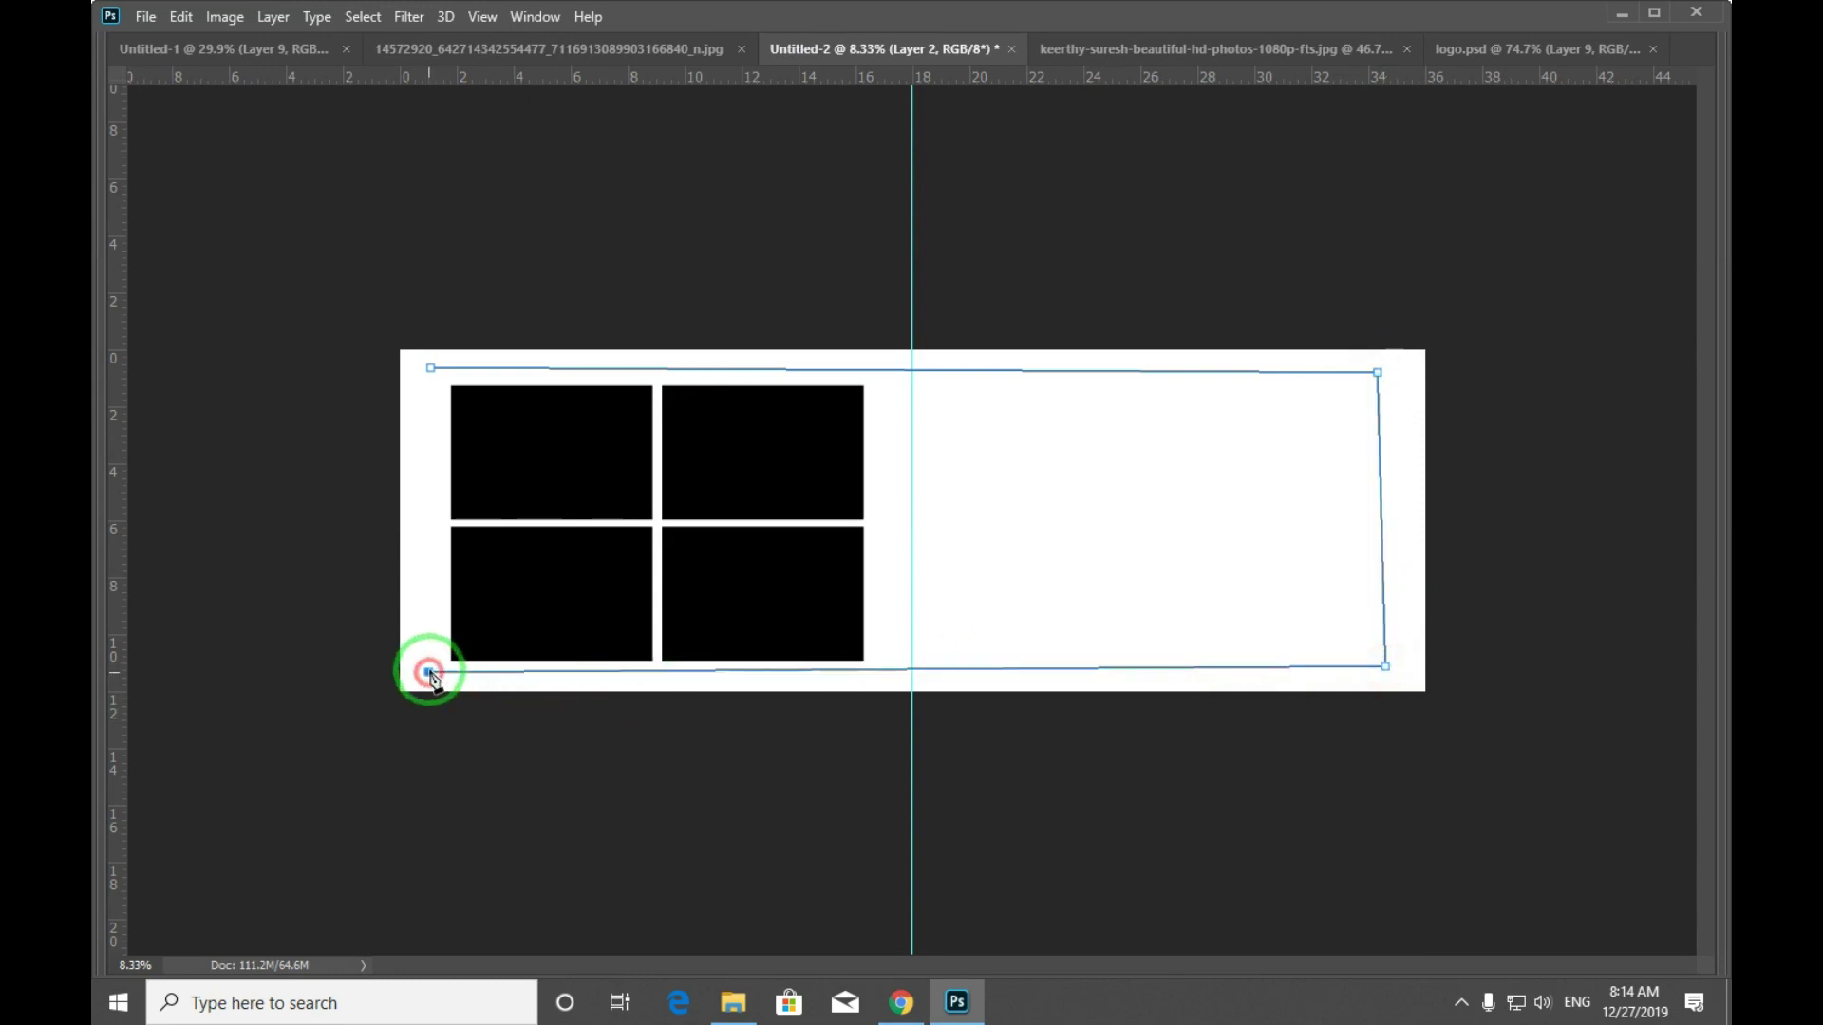
pyautogui.click(430, 369)
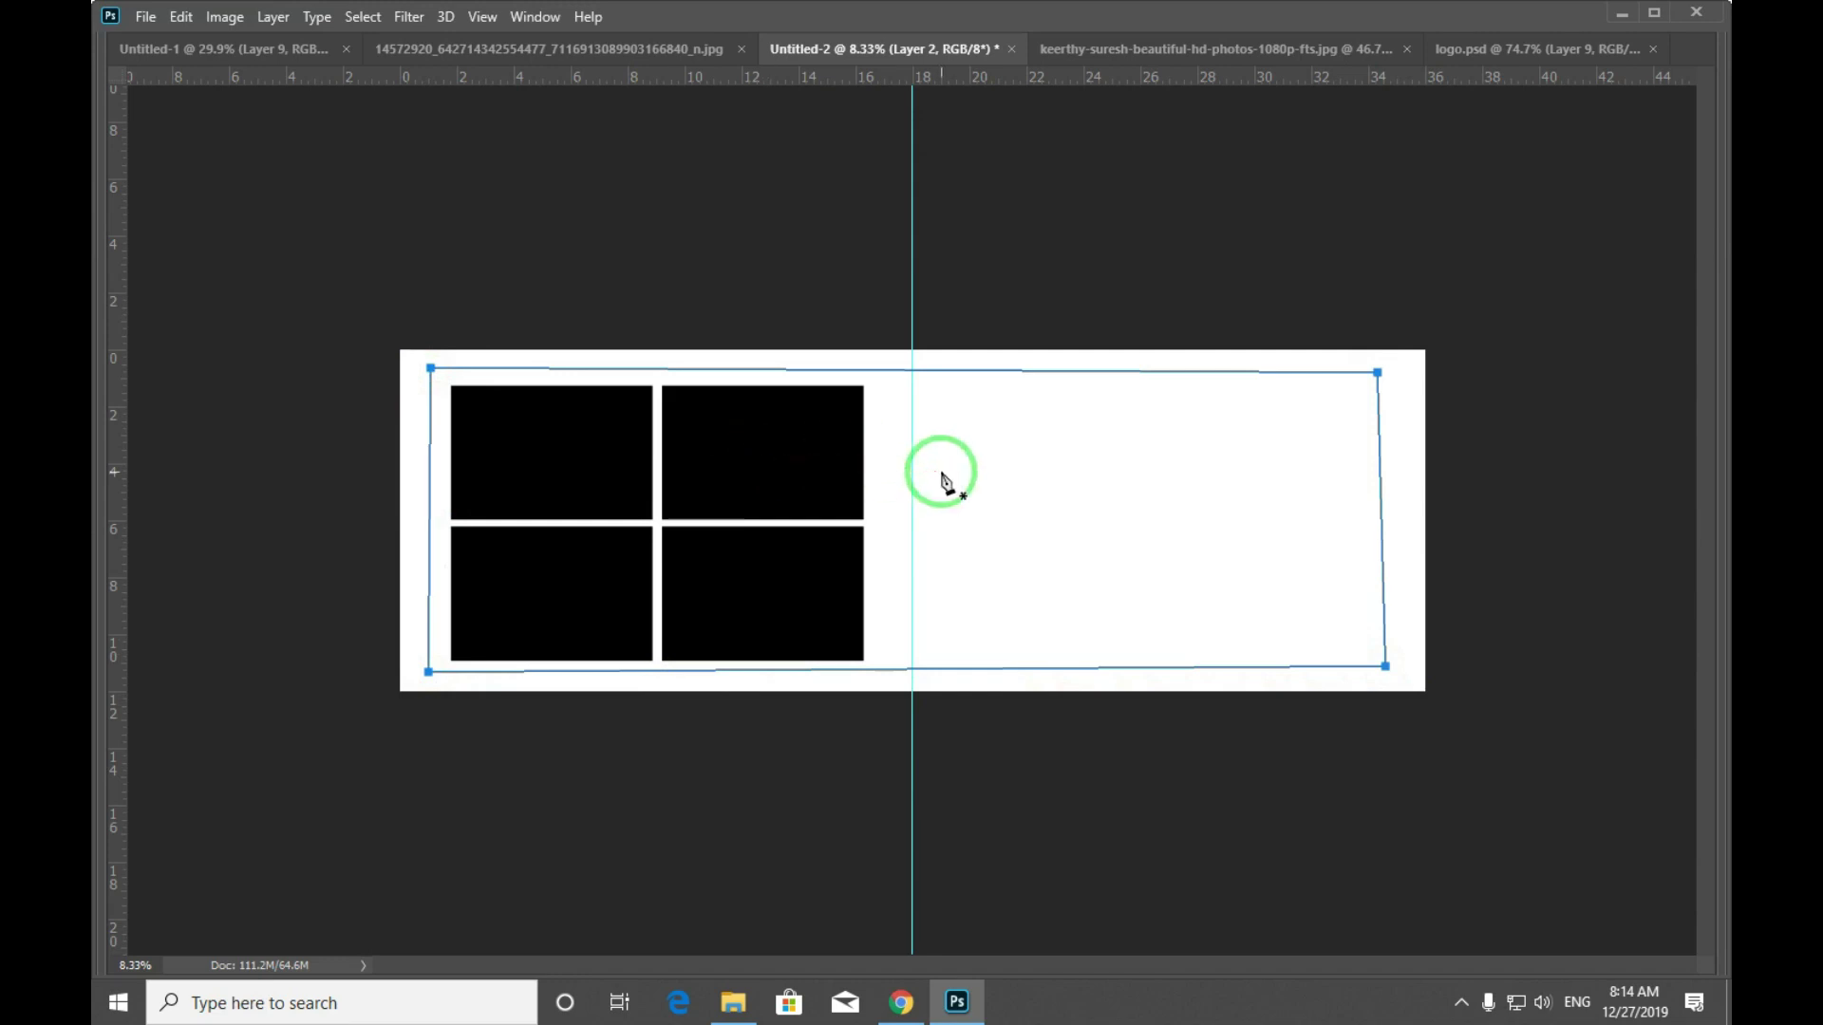
pyautogui.rightClick(1020, 447)
pyautogui.click(1101, 602)
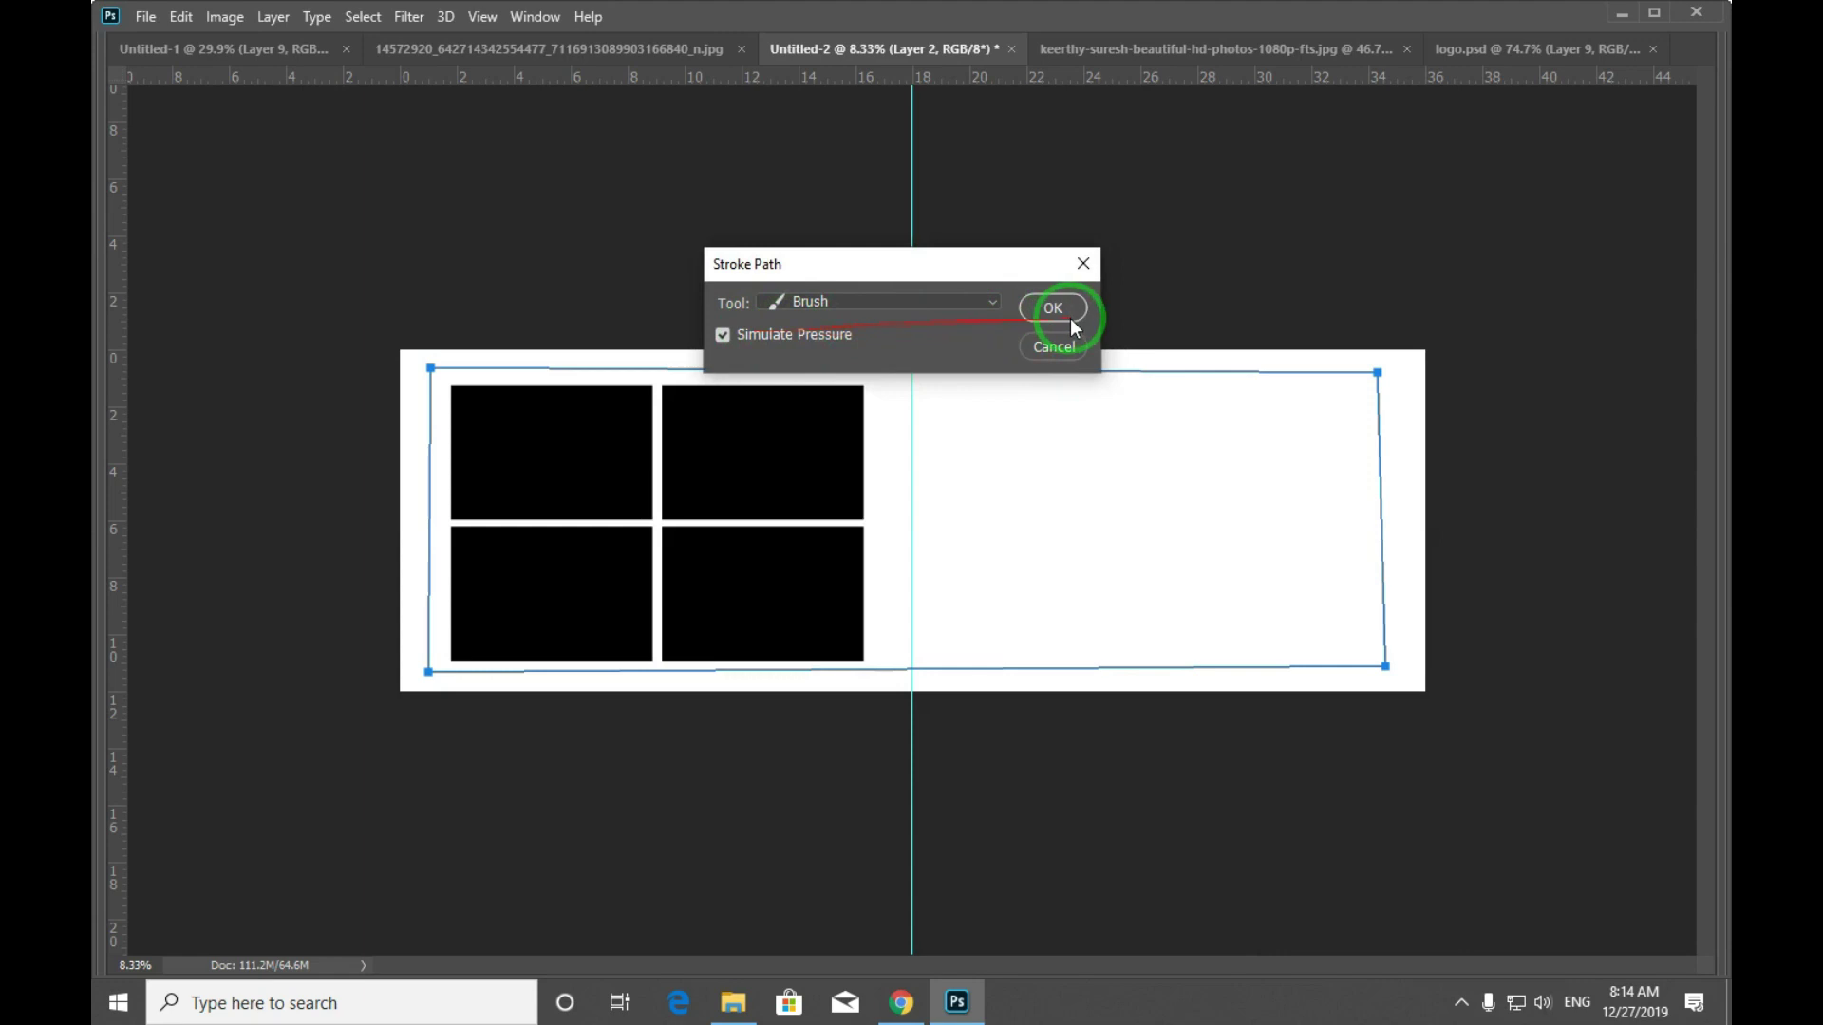
pyautogui.click(1055, 308)
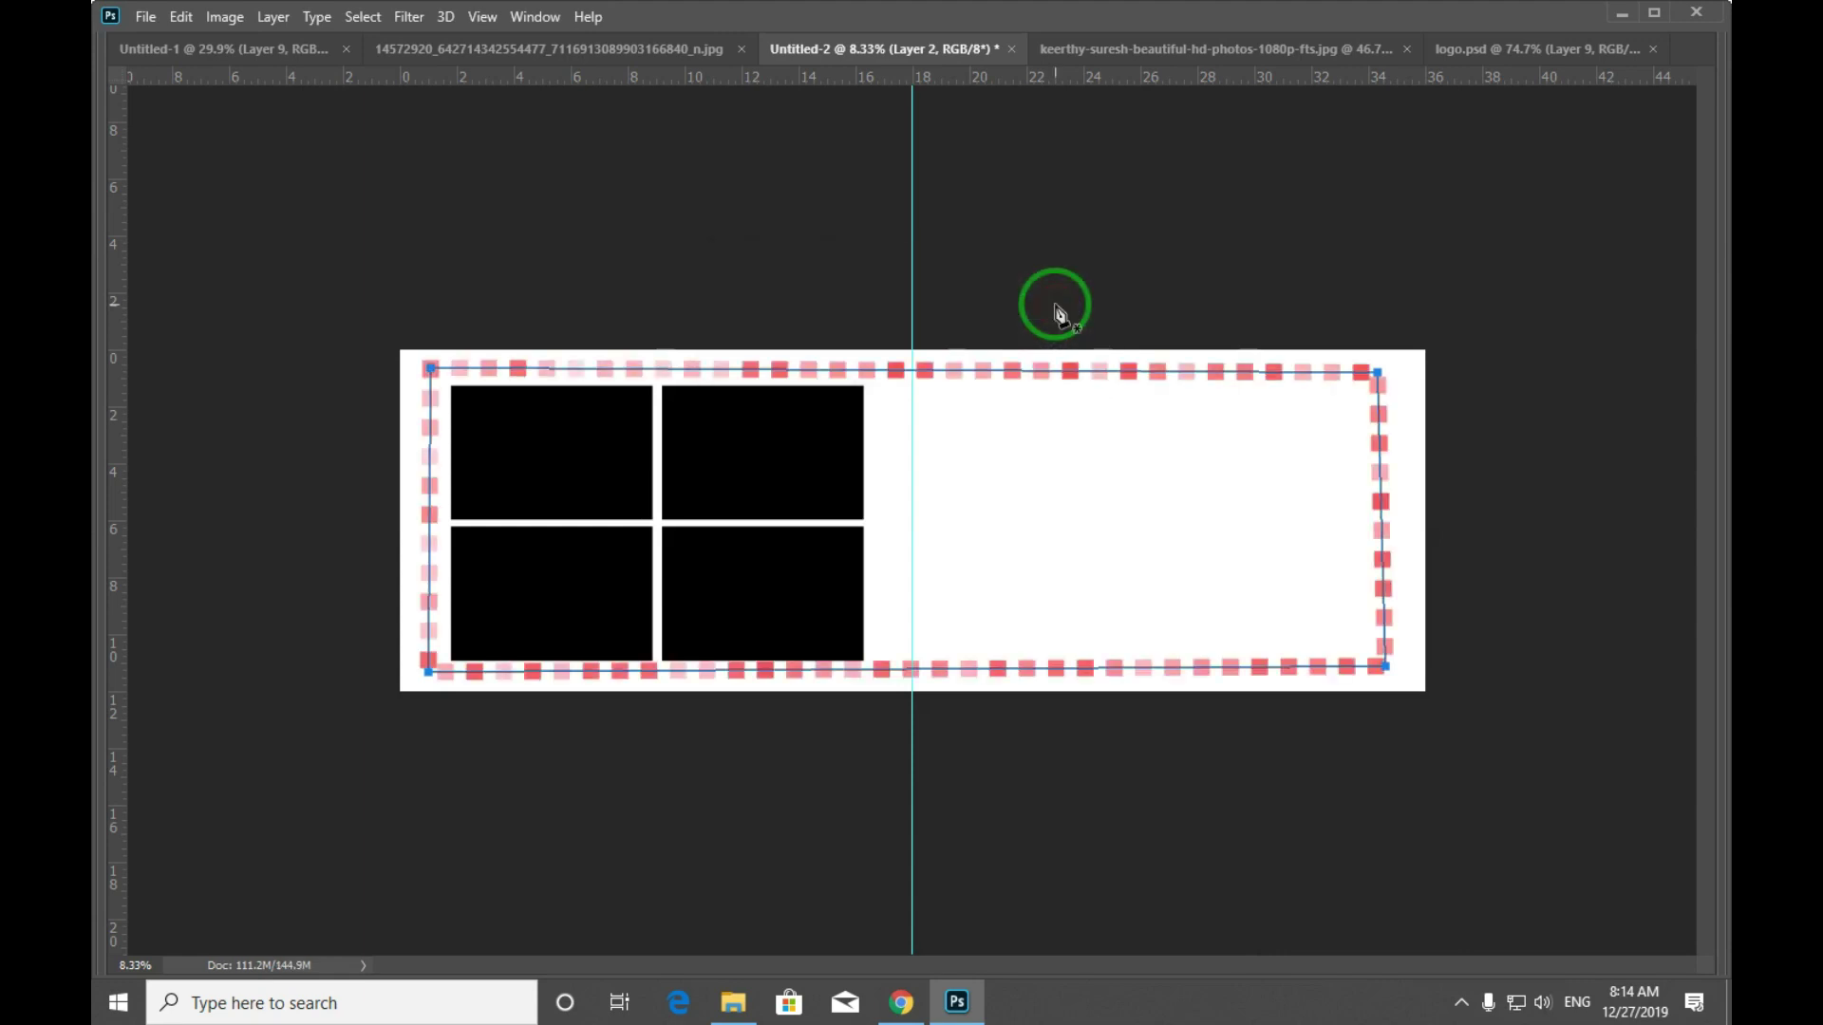
pyautogui.hotkey('ctrl', 'z')
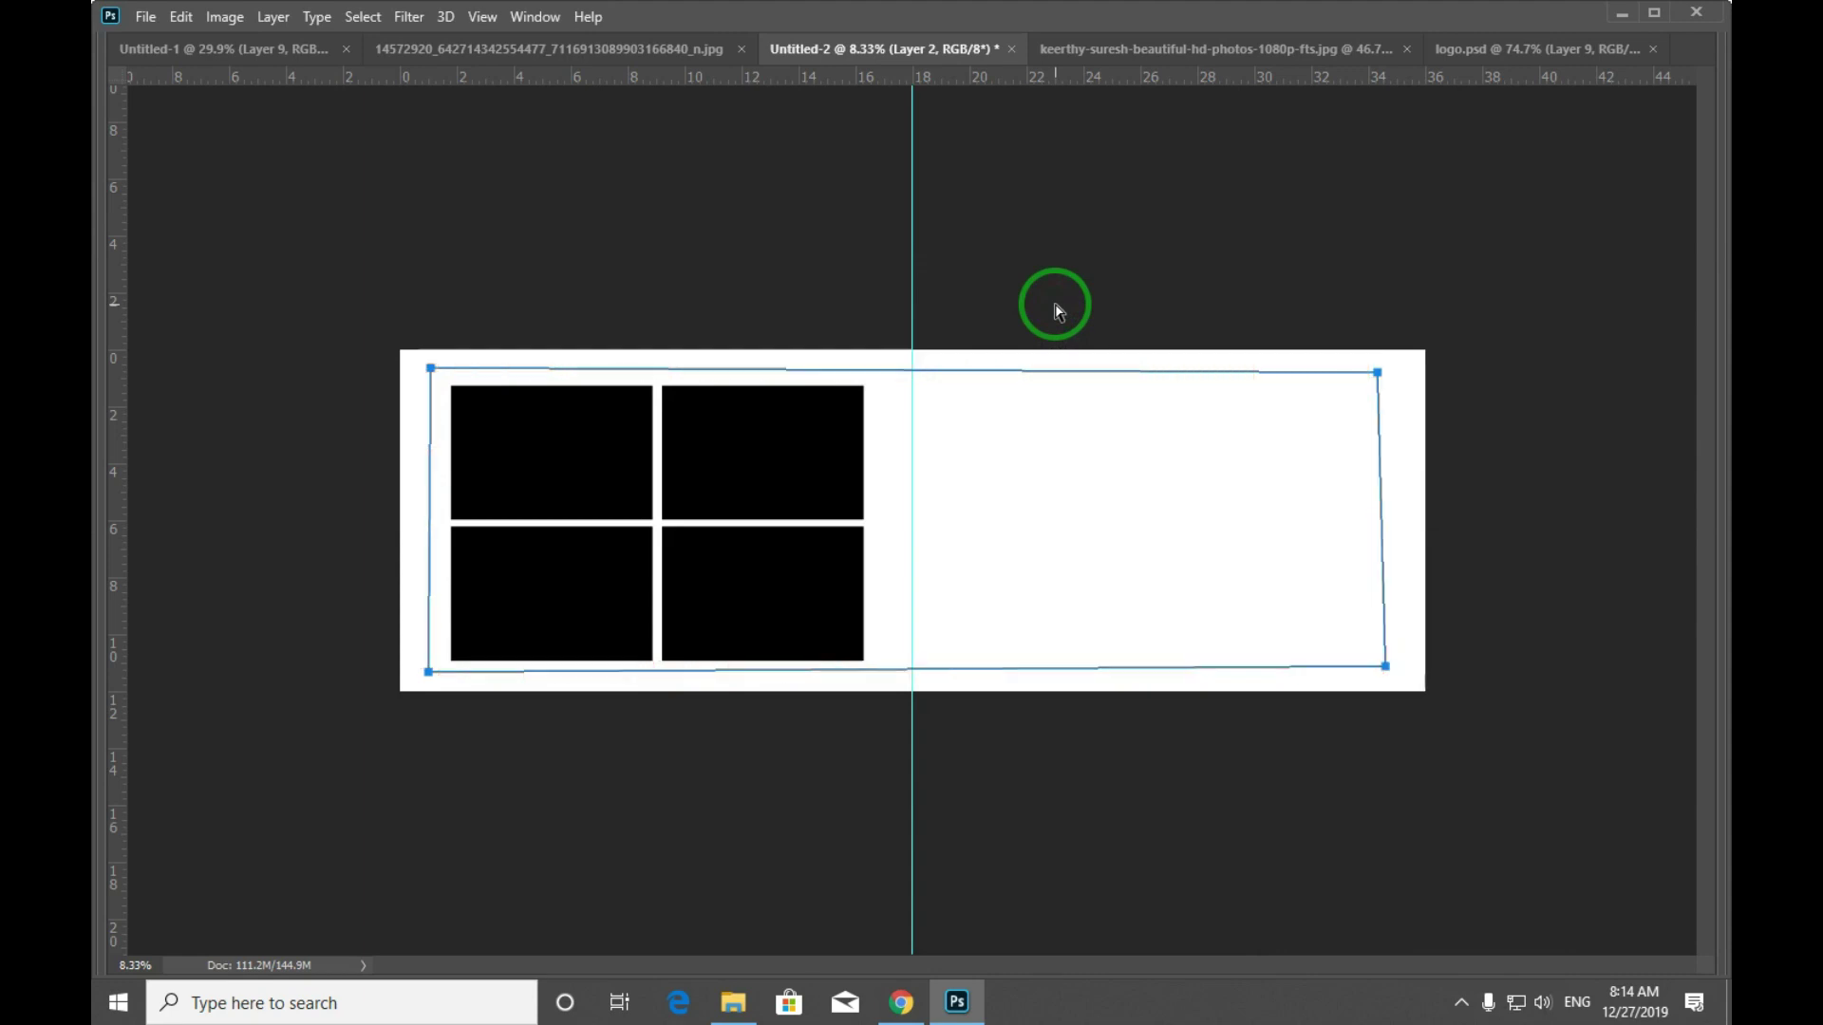
pyautogui.press('b')
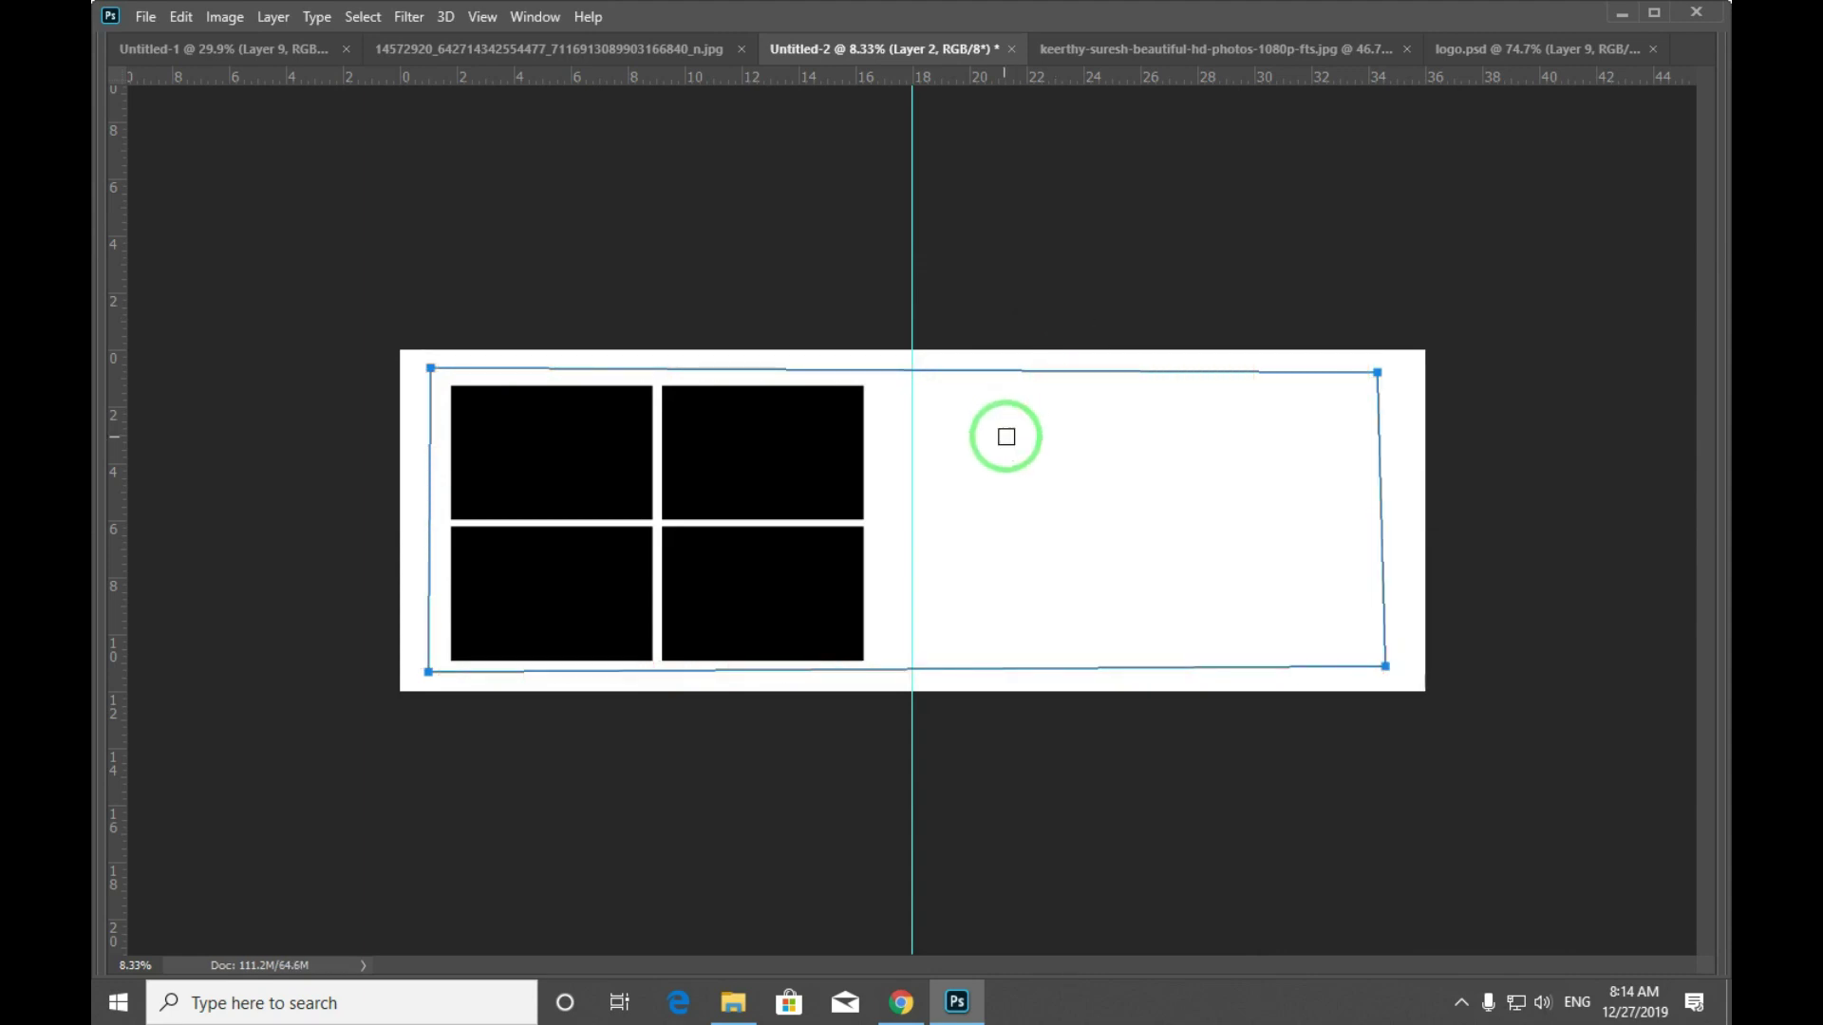
pyautogui.rightClick(1020, 436)
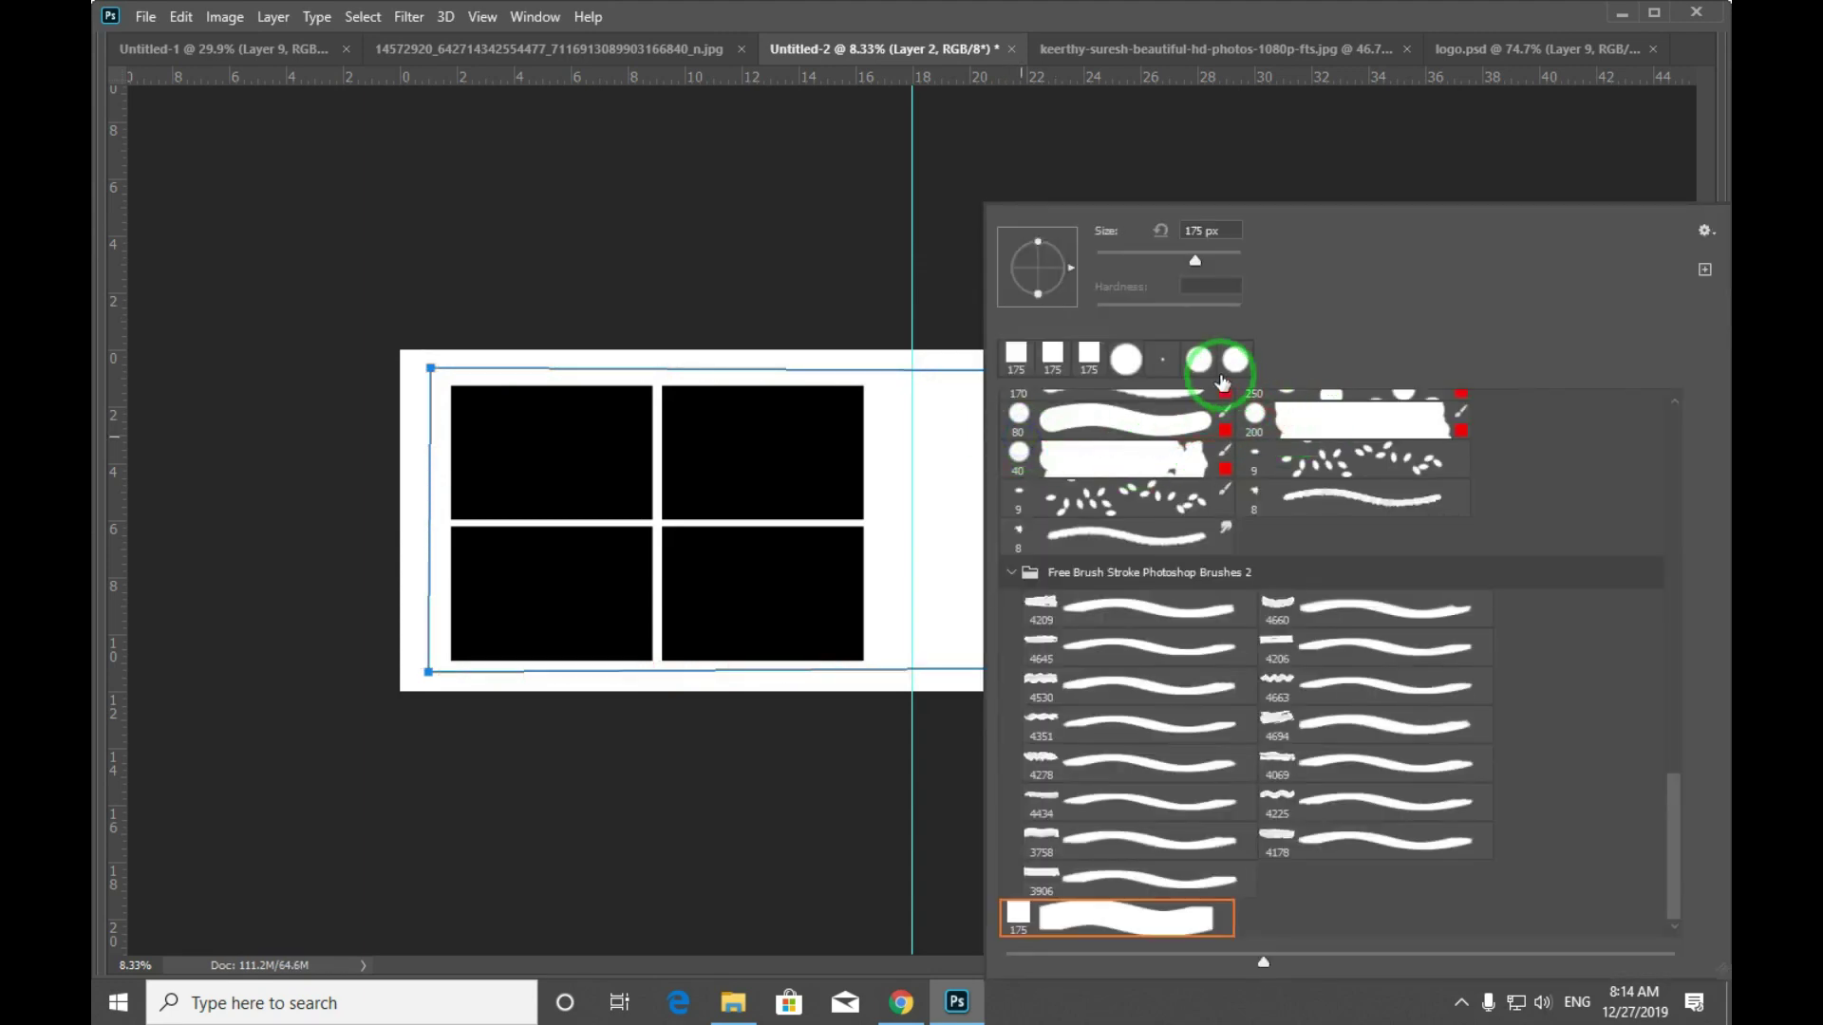
# Choose the 175 px hard round brush and raise its spacing to 131%.
pyautogui.moveTo(1673, 811); pyautogui.dragTo(1673, 408)
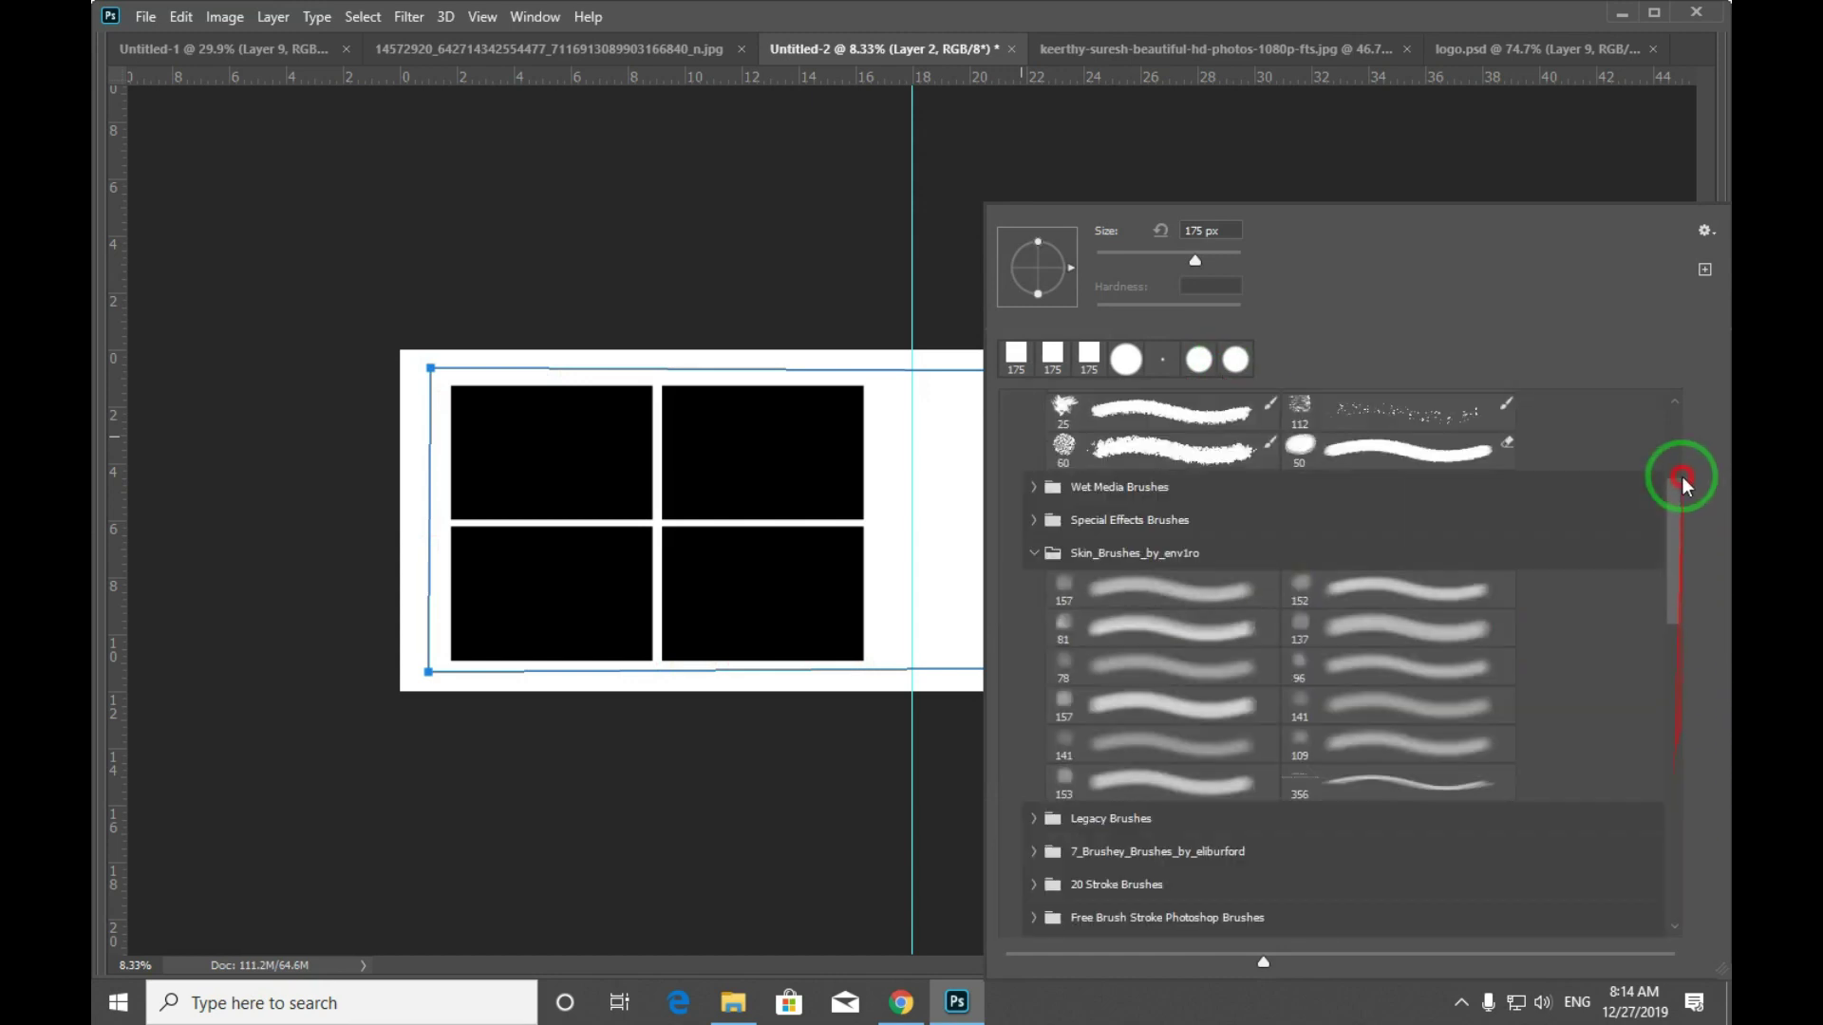
pyautogui.click(1429, 482)
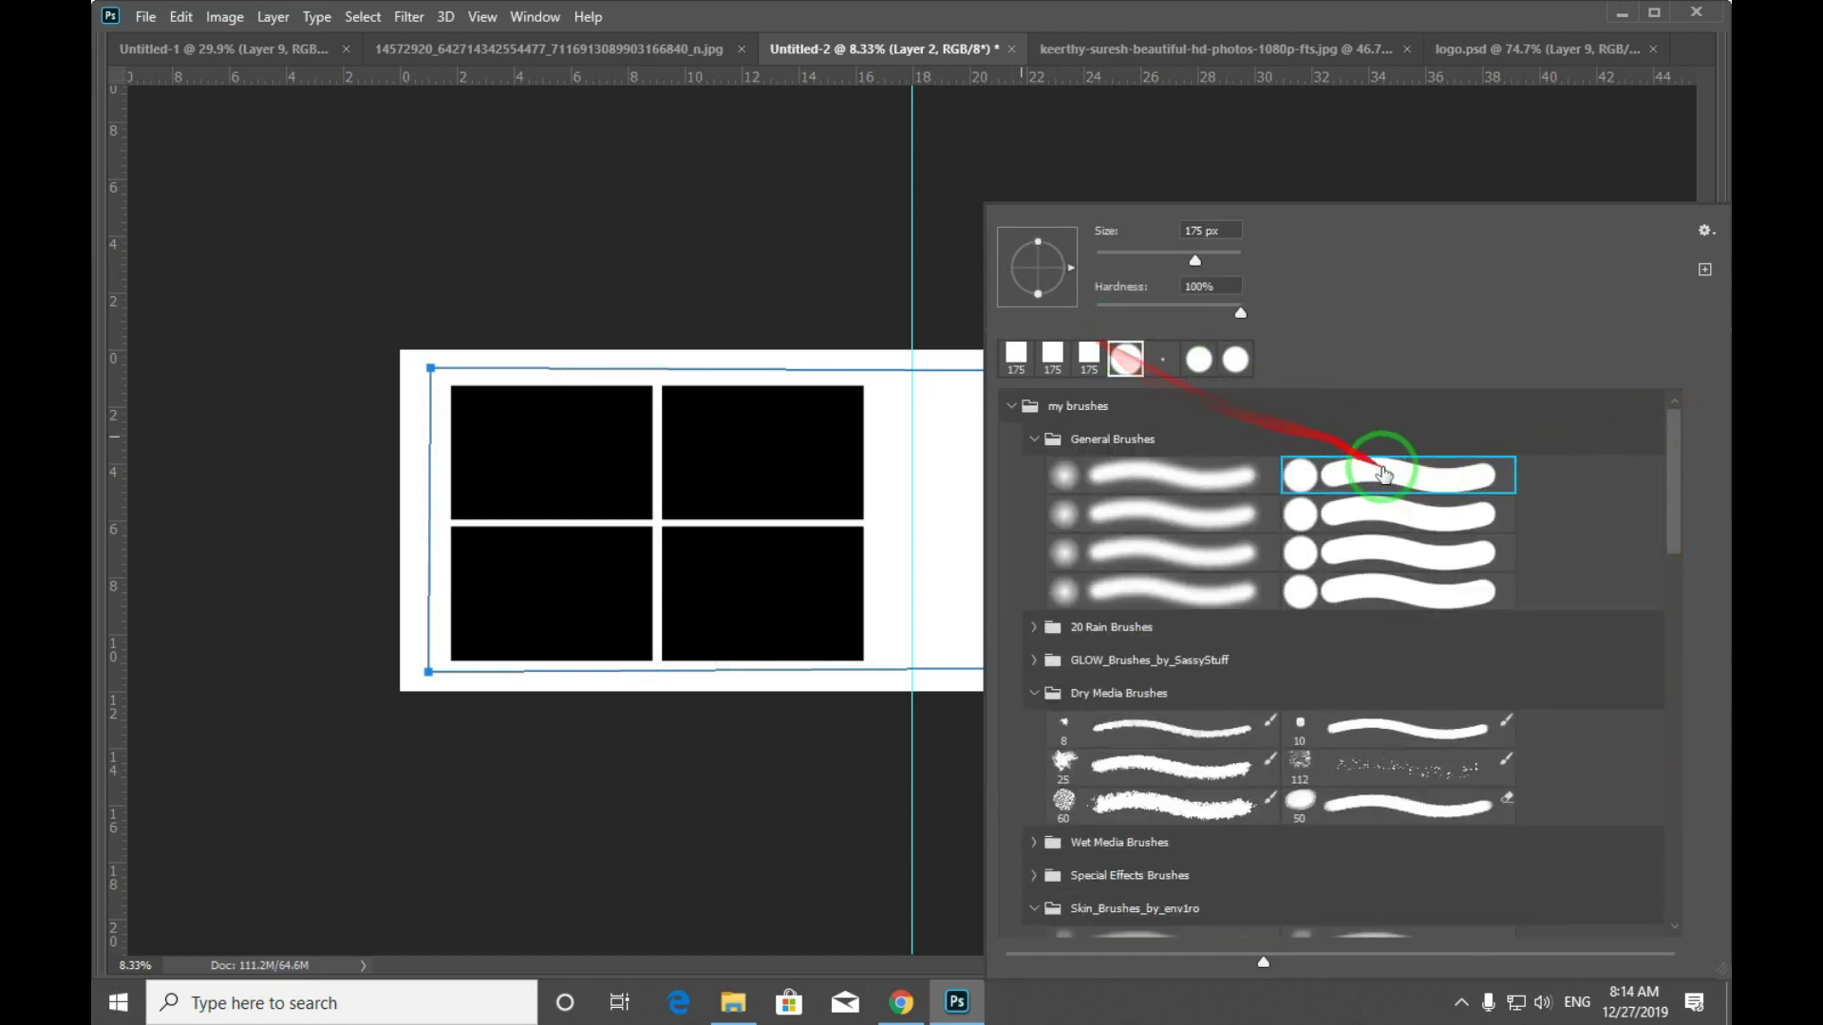
pyautogui.click(1395, 474)
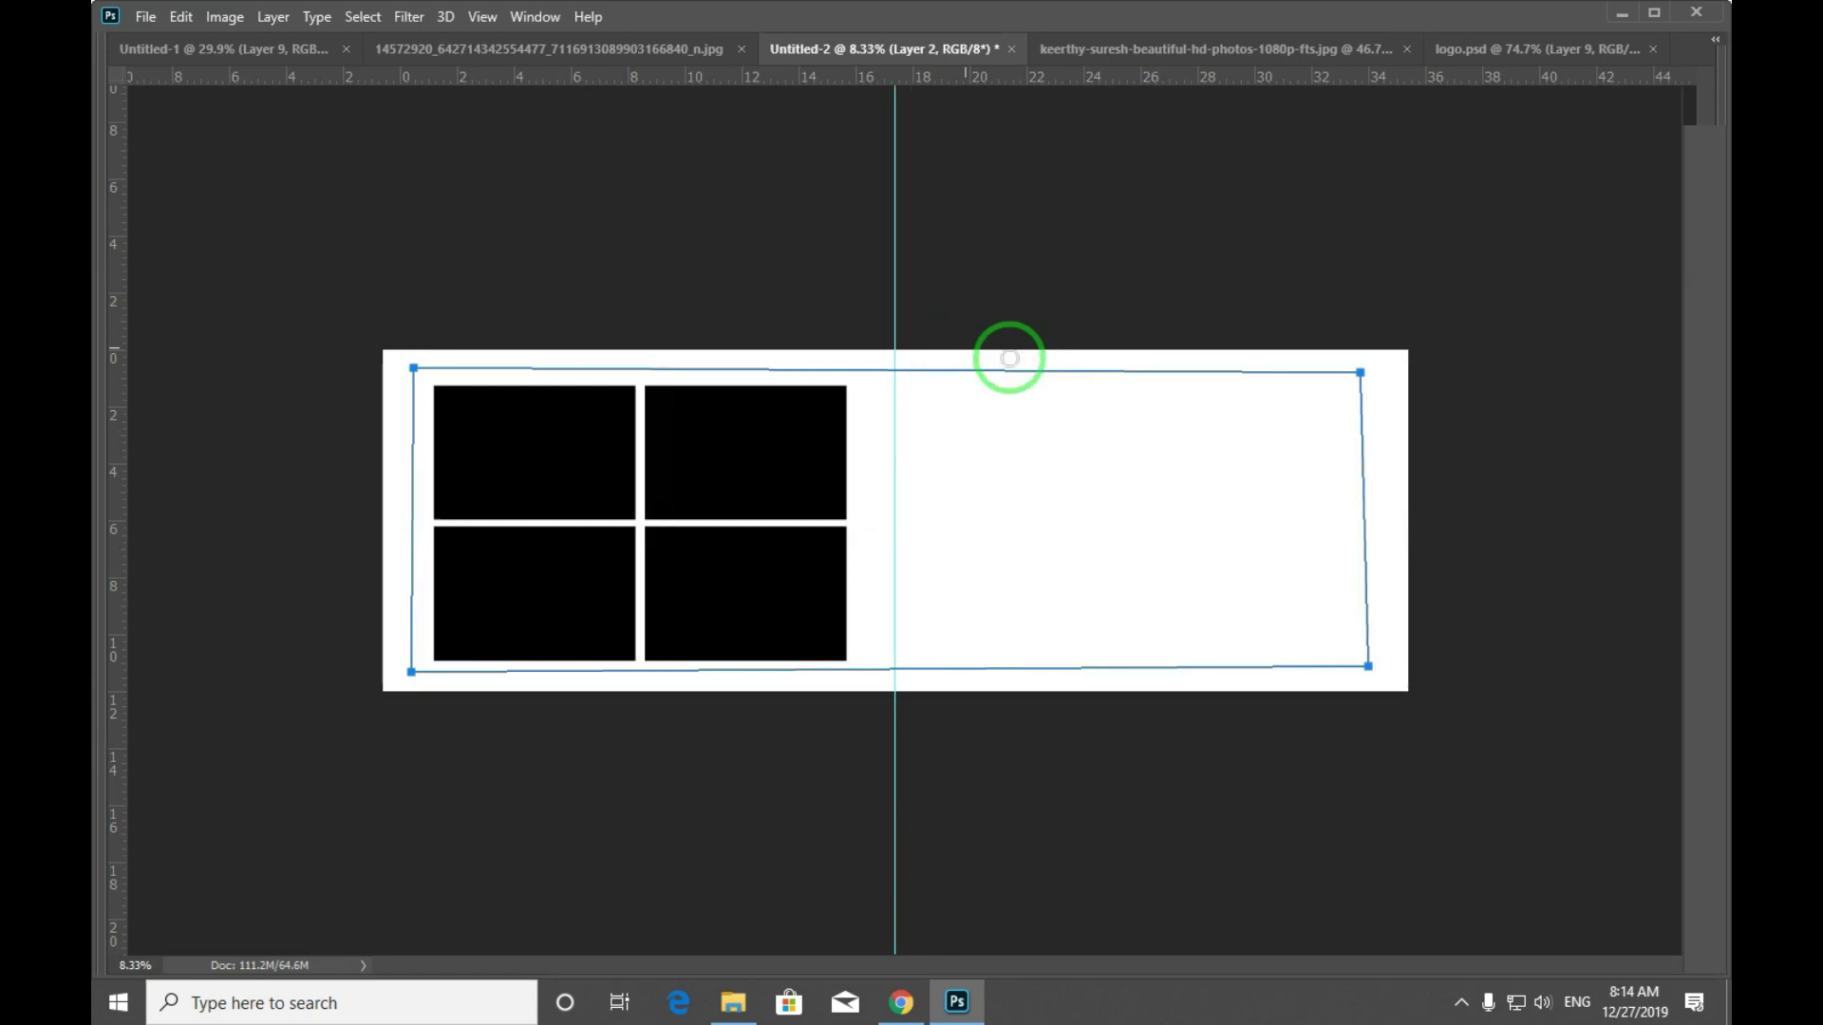
pyautogui.press('F5')
pyautogui.click(1288, 141)
pyautogui.moveTo(1403, 486); pyautogui.dragTo(1511, 491)
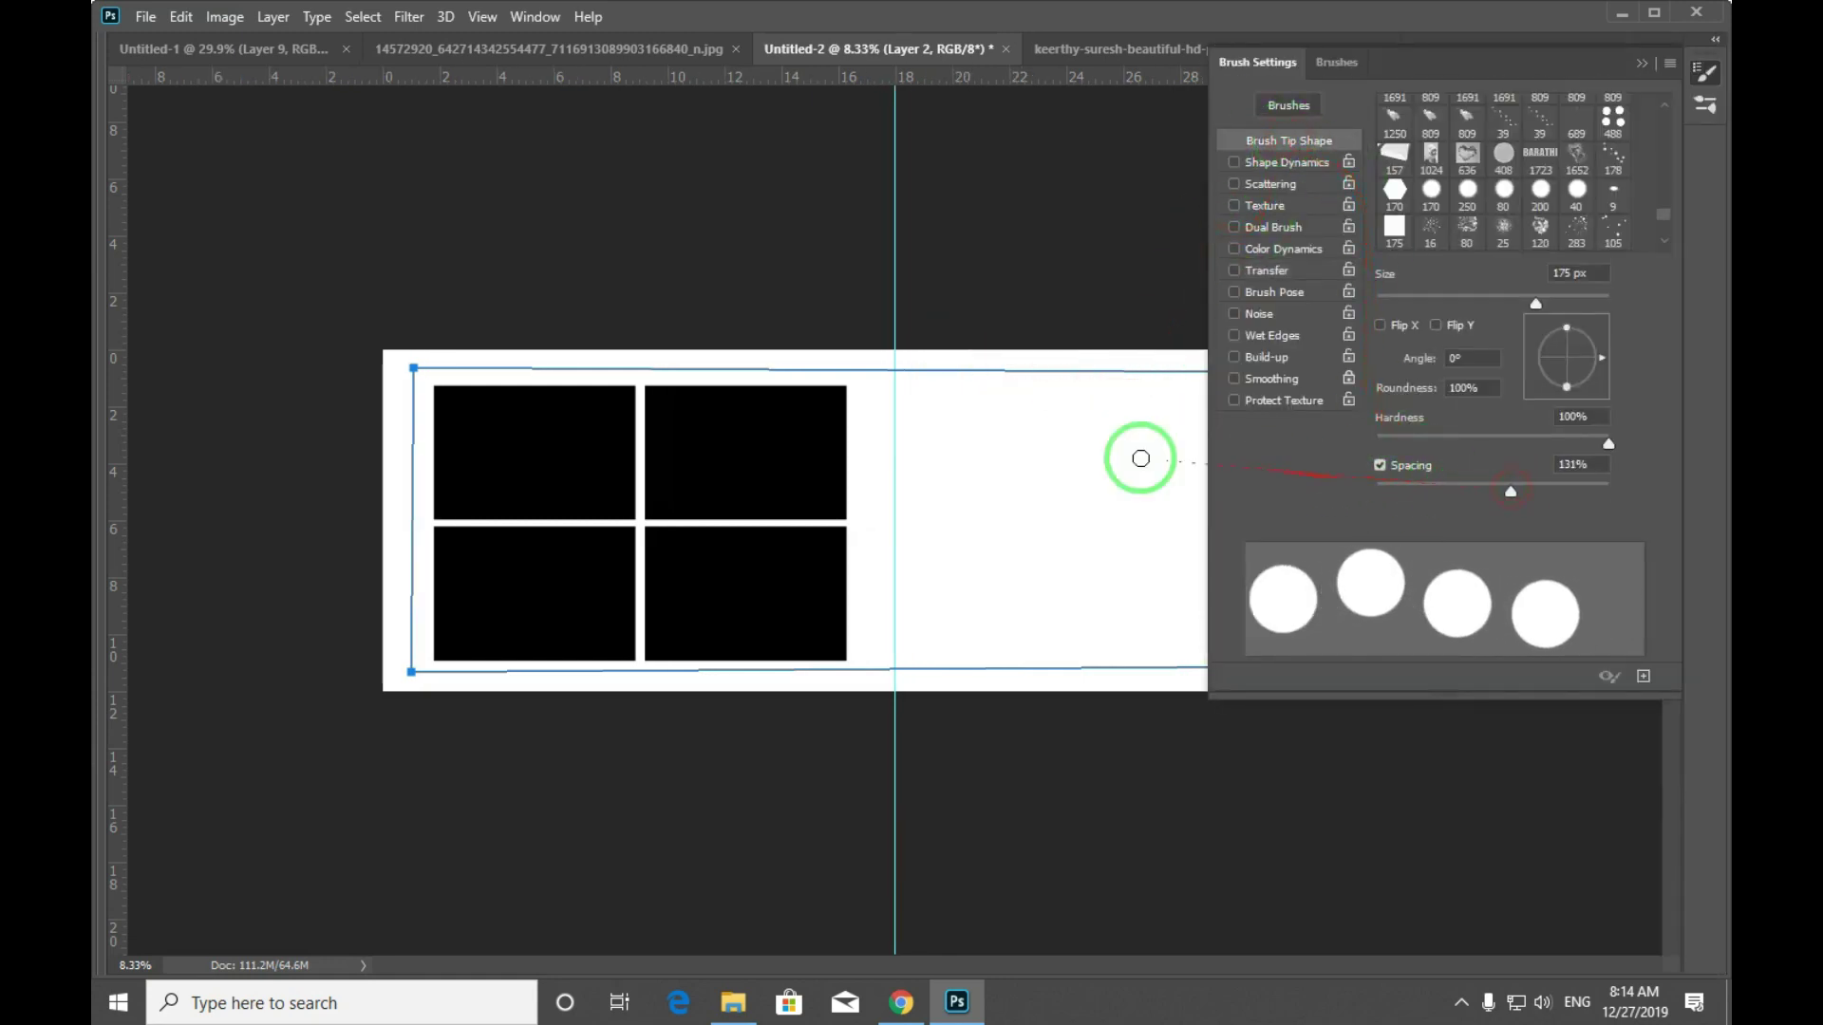
pyautogui.click(1642, 63)
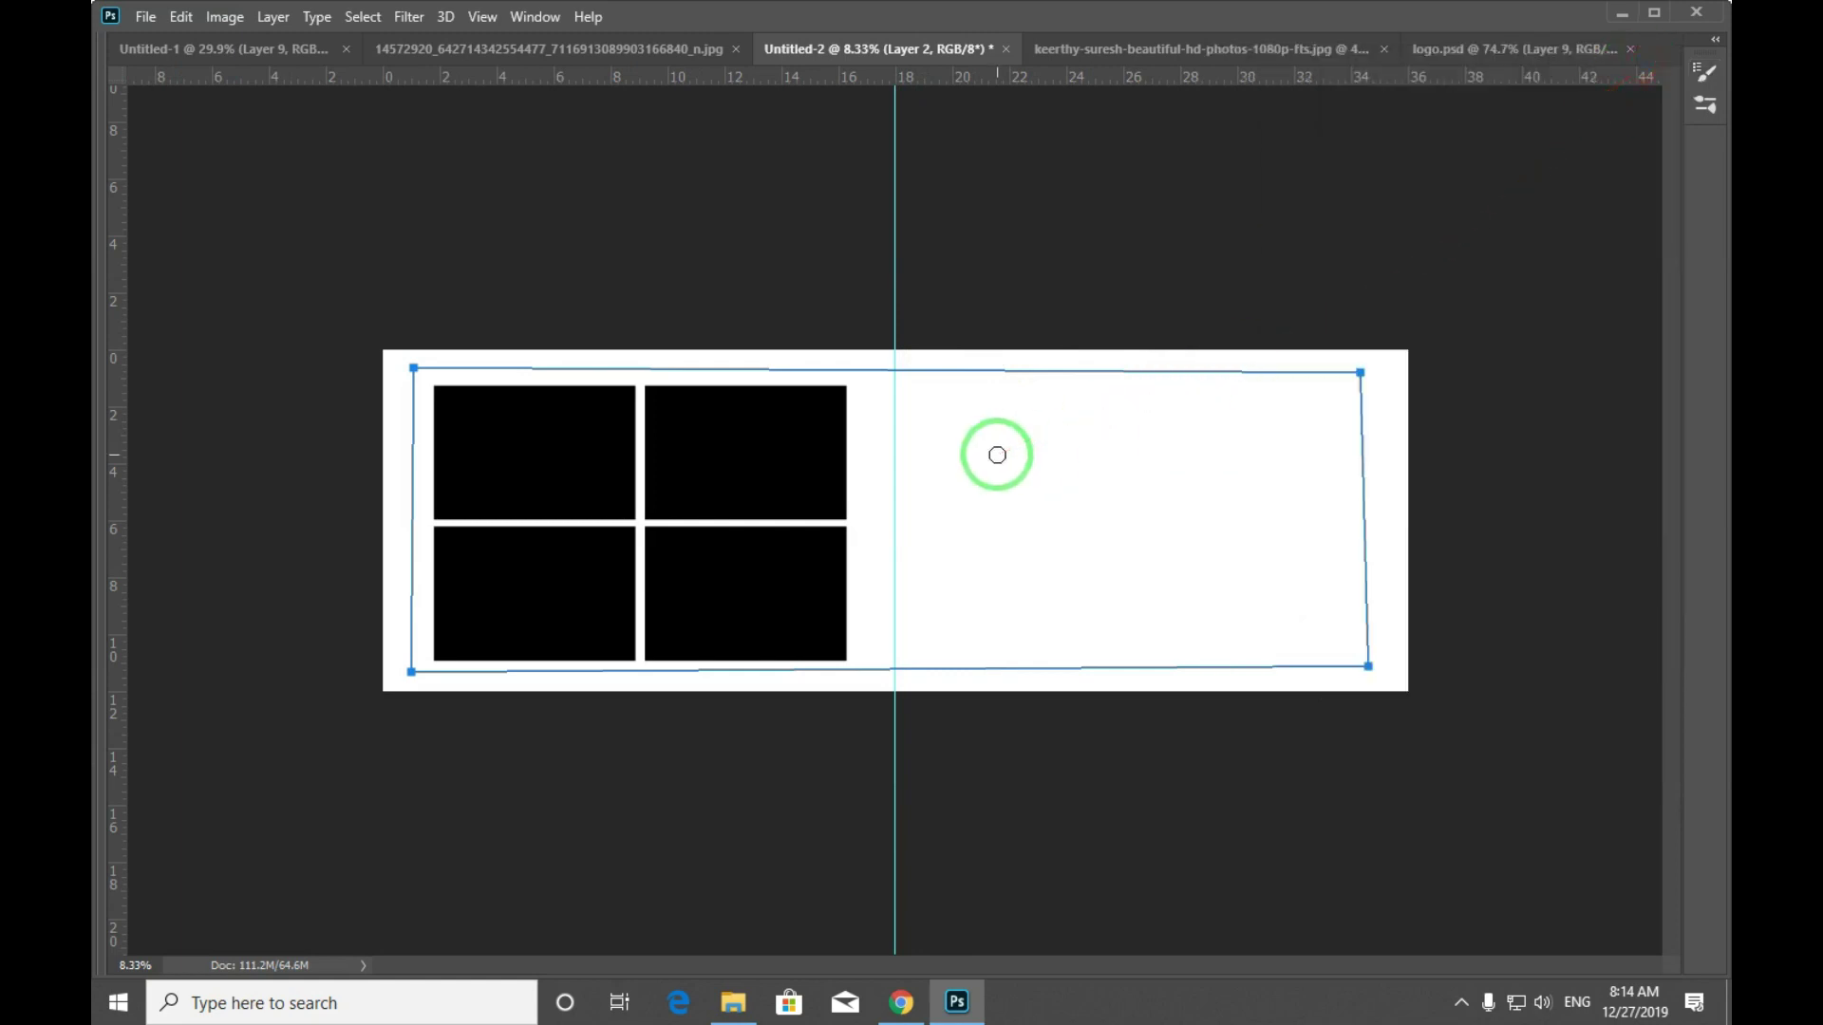
# Stroke the rectangular path with red brush dots, then switch to the Untitled-1 arcs document.
pyautogui.press('p')
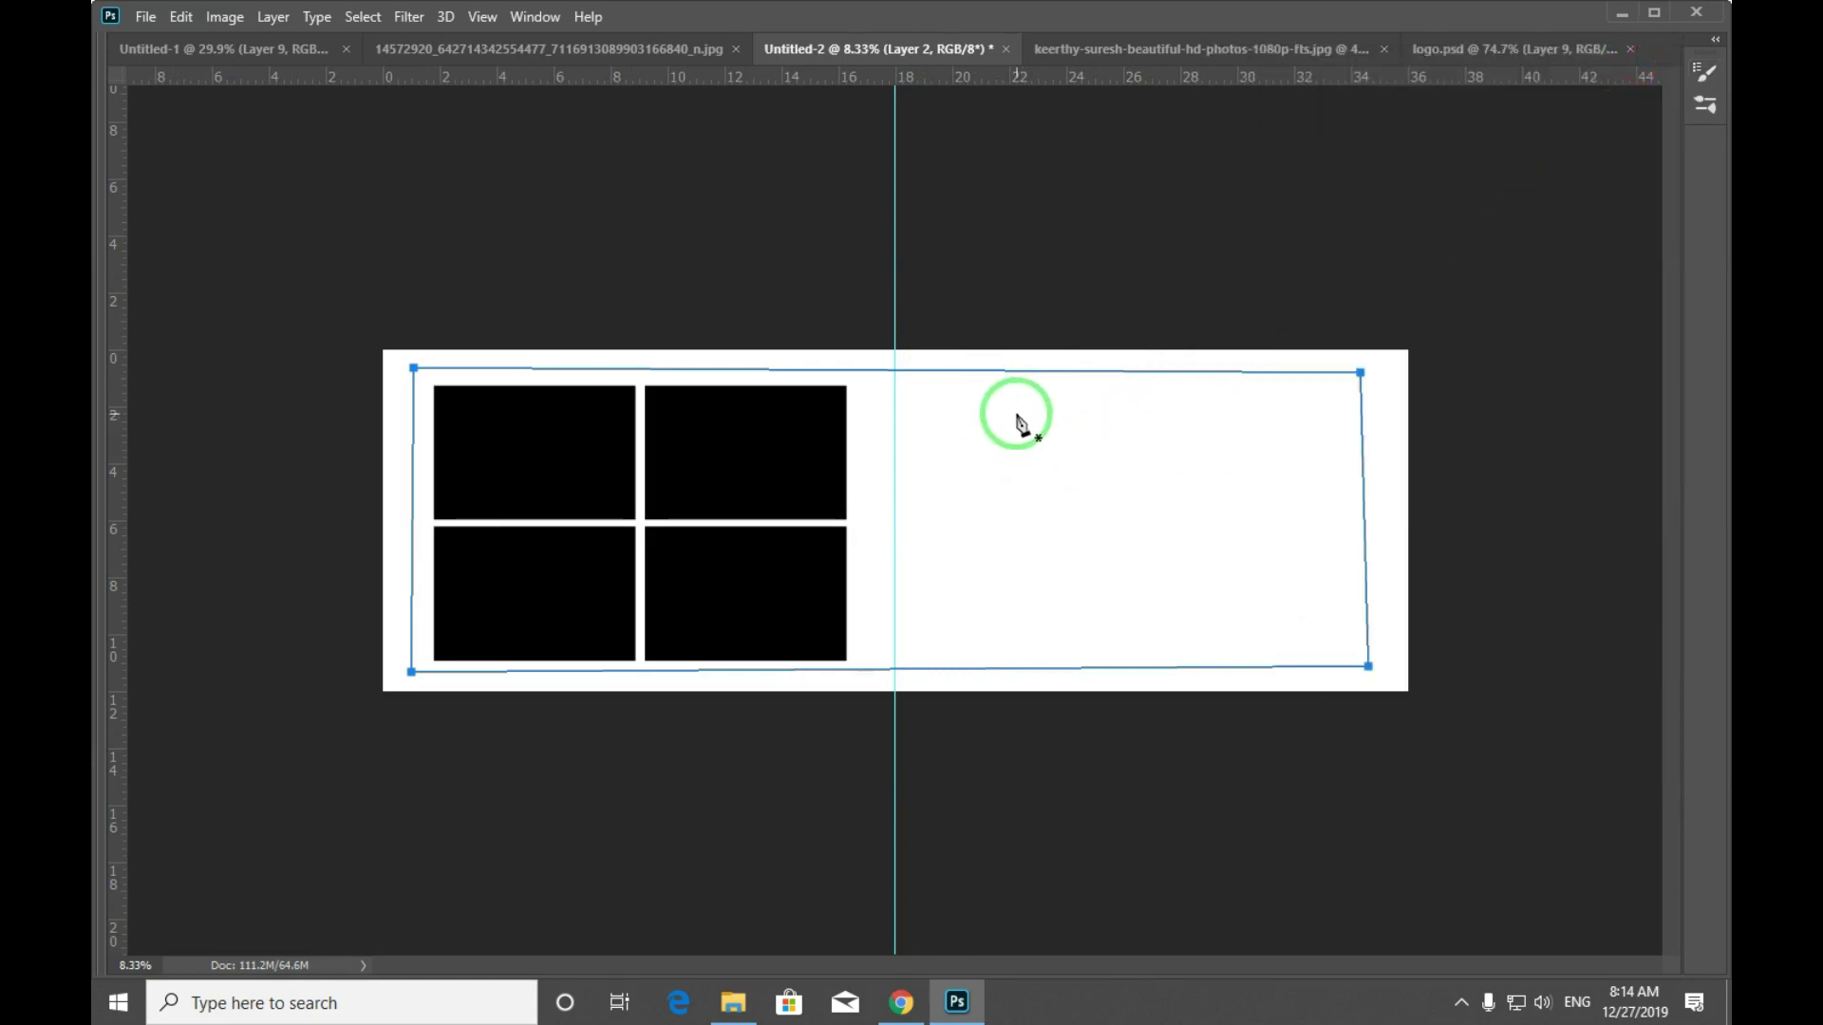
pyautogui.rightClick(1017, 420)
pyautogui.click(1134, 571)
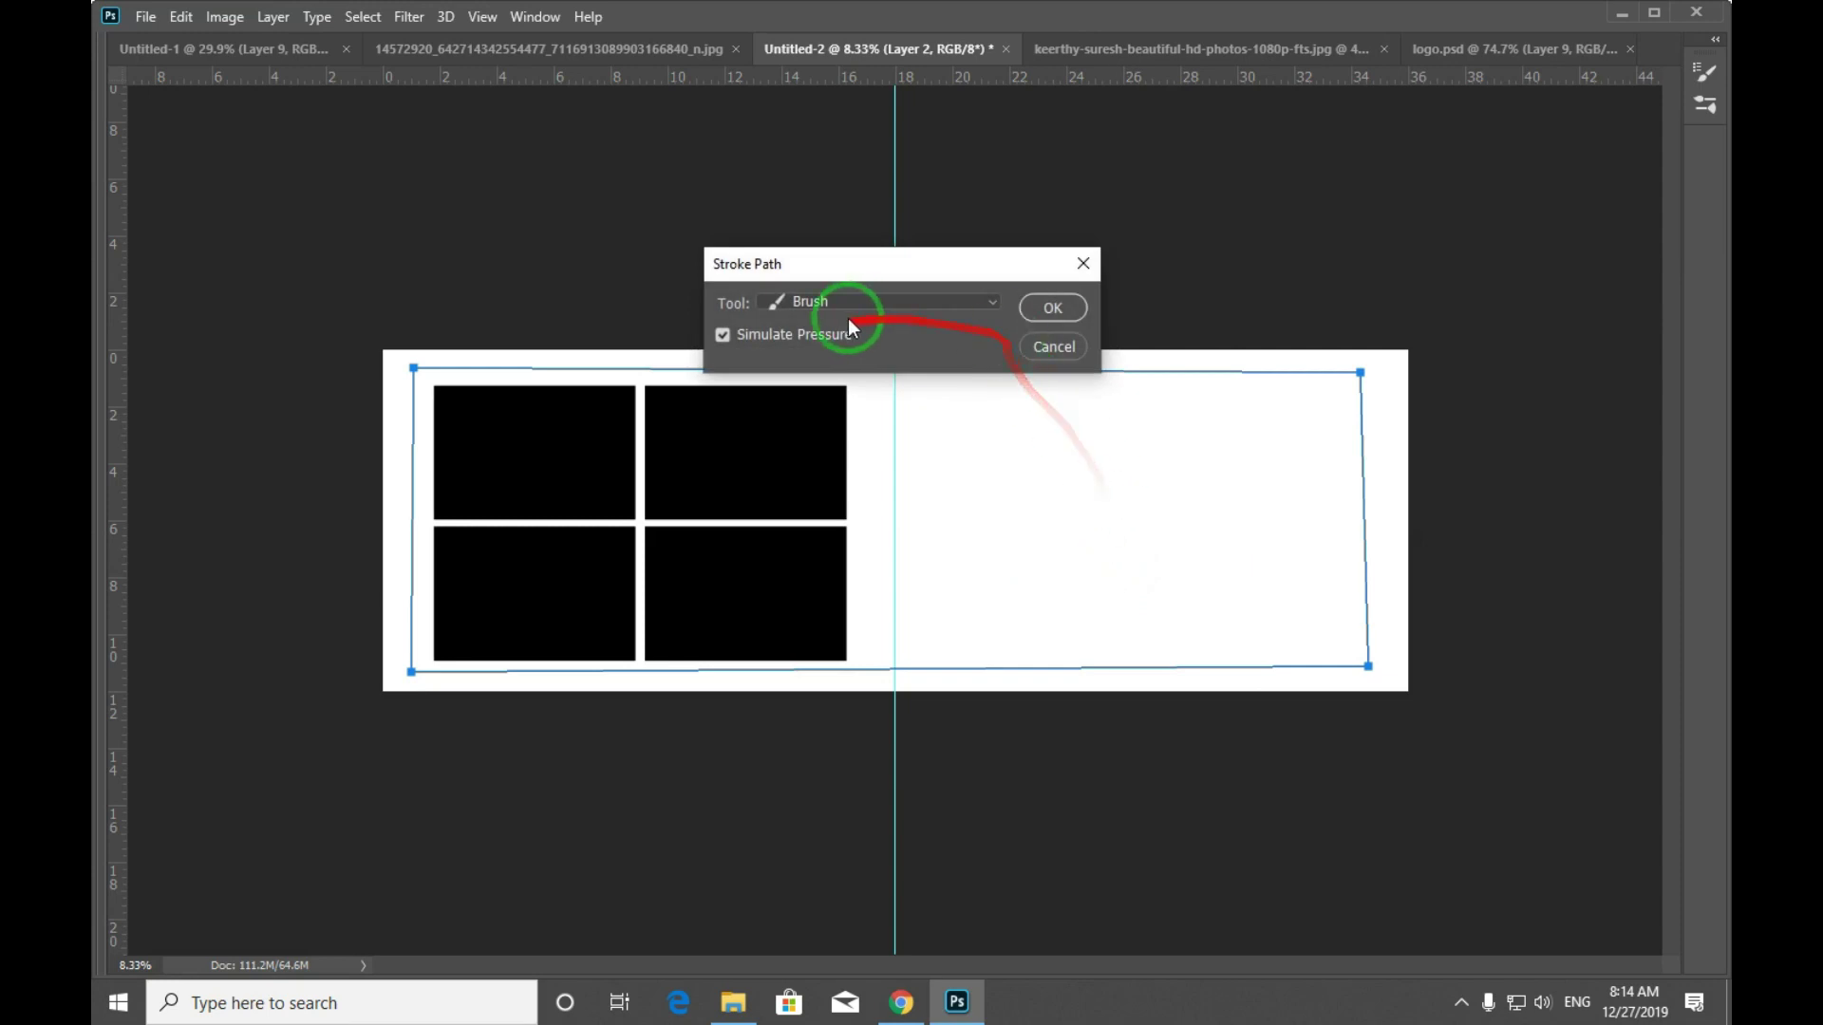
pyautogui.click(1054, 307)
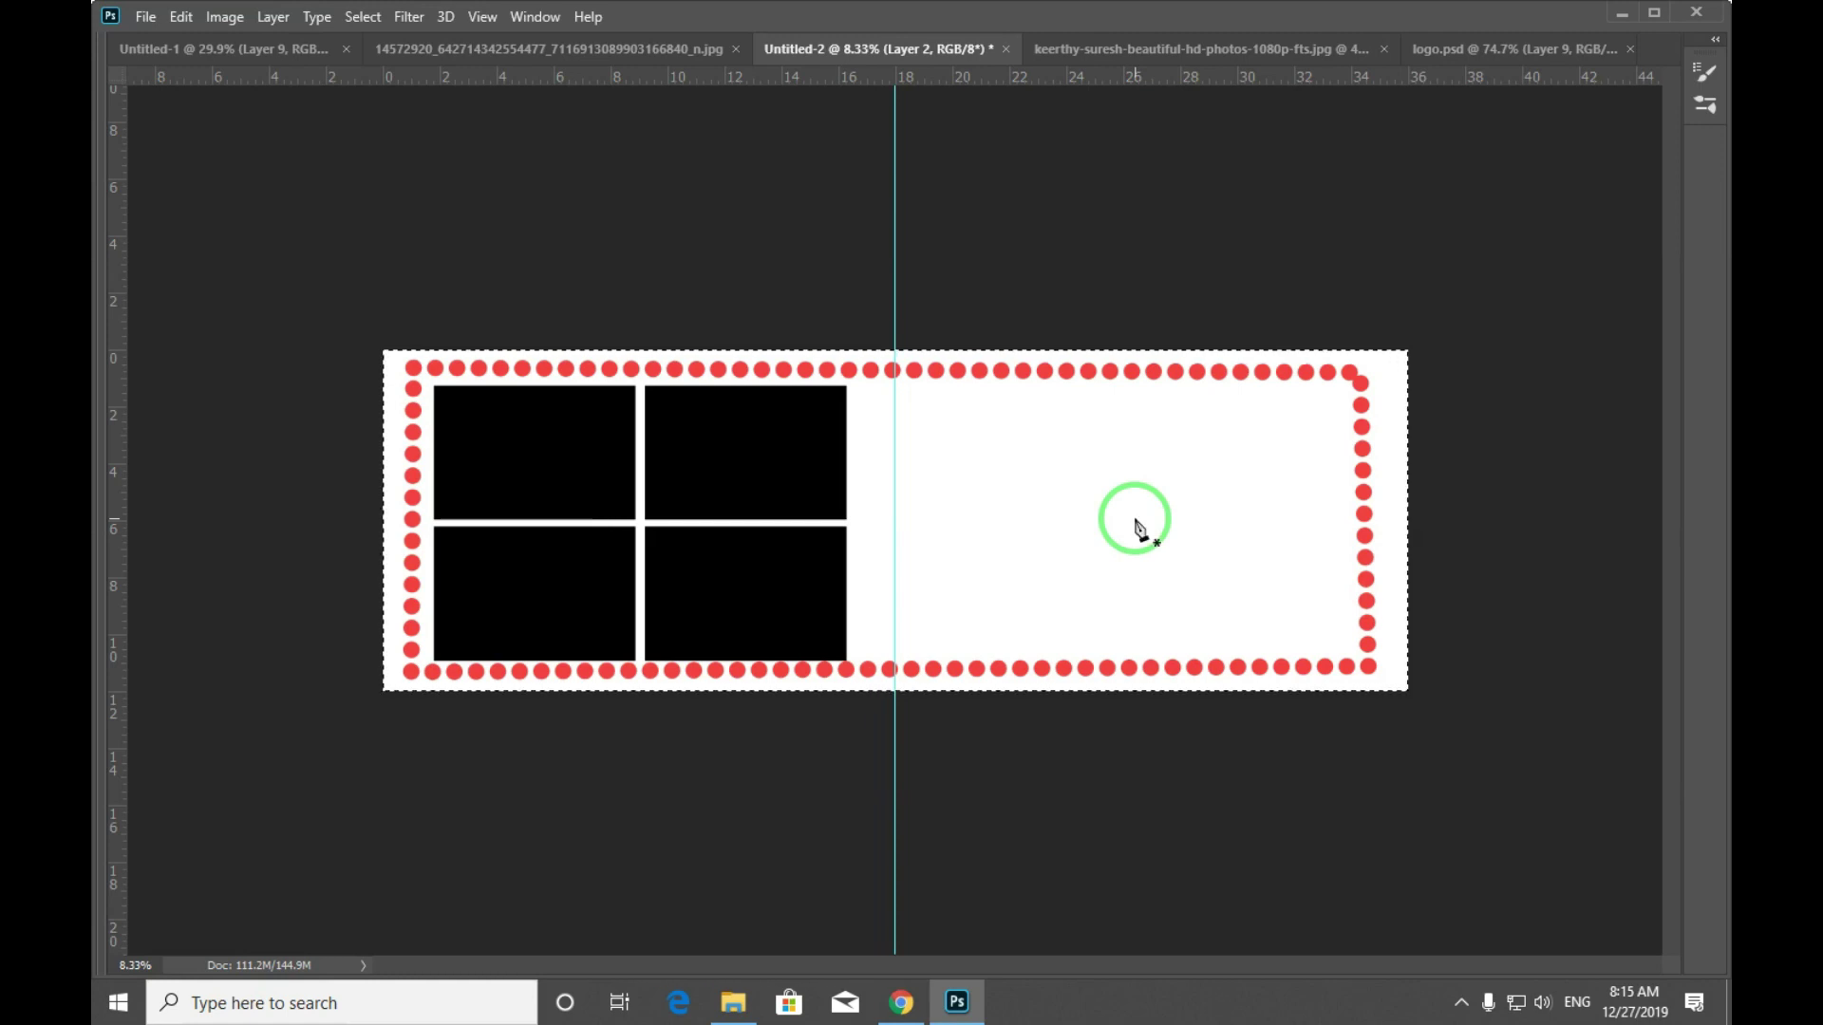
pyautogui.hotkey('ctrl', 'z')
pyautogui.hotkey('ctrl', 'shift', 'Tab')
pyautogui.hotkey('ctrl', 'shift', 'Tab')
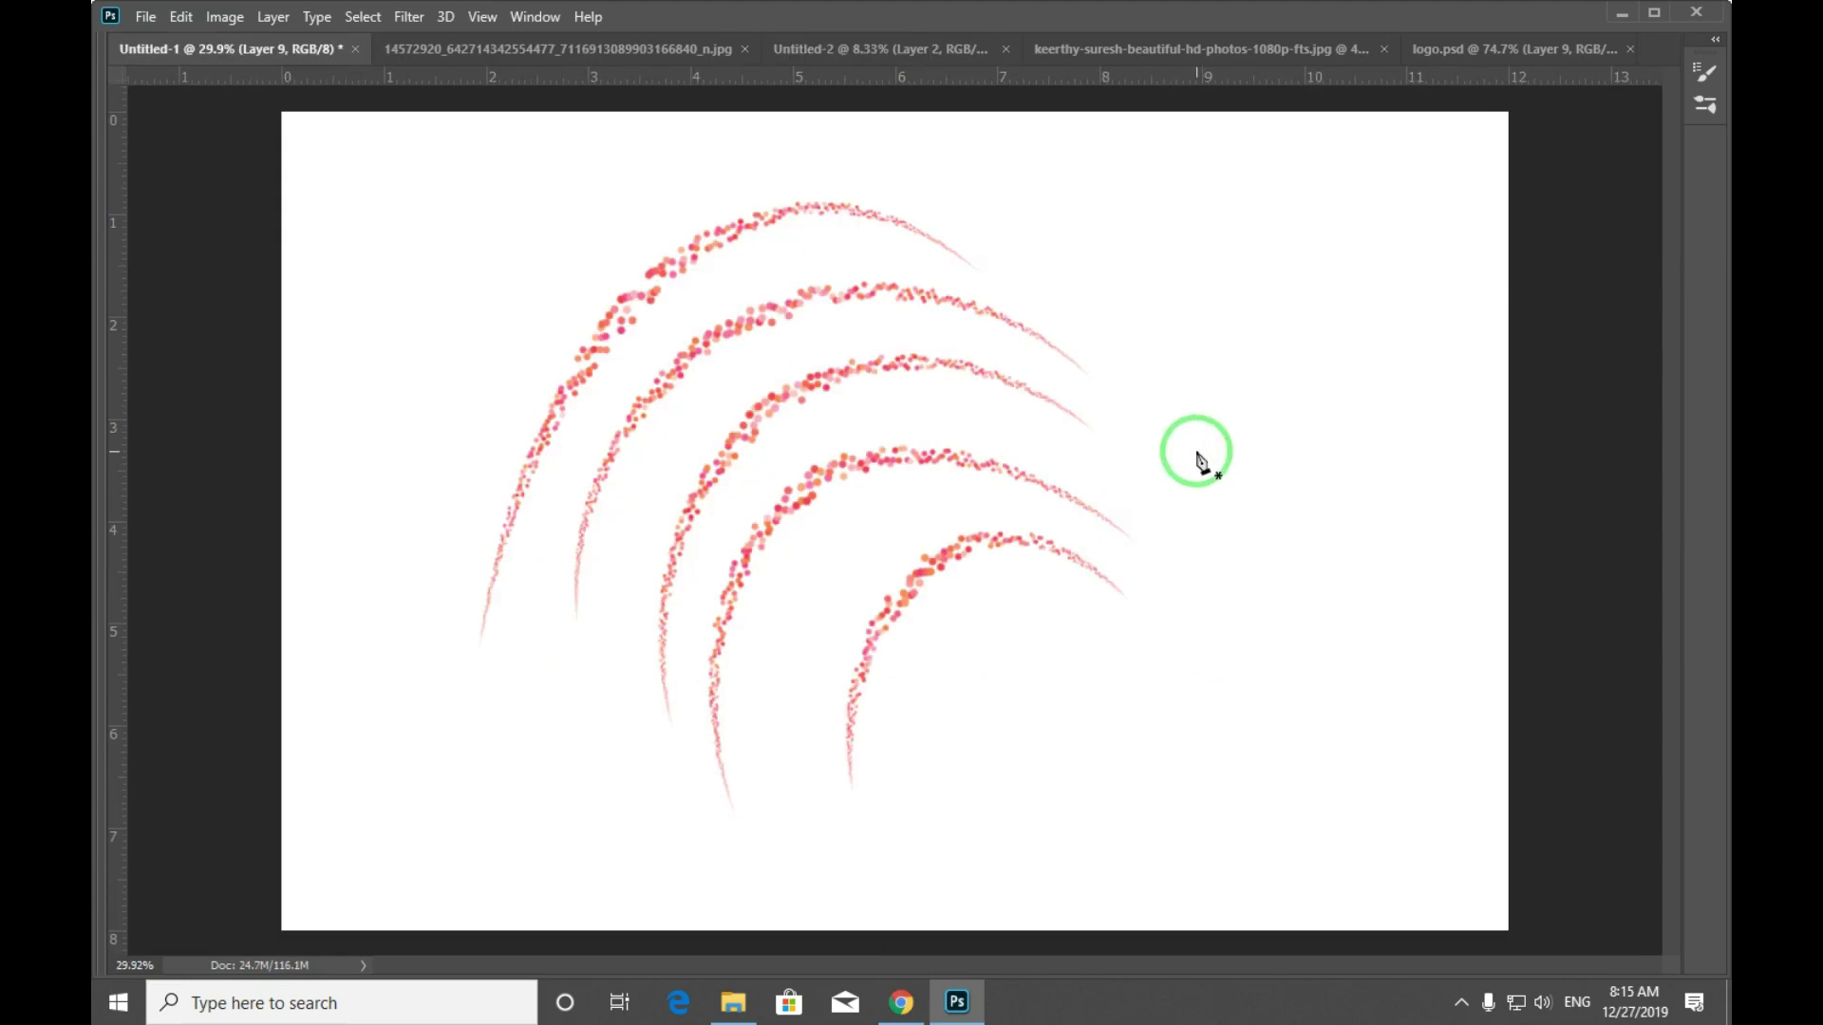